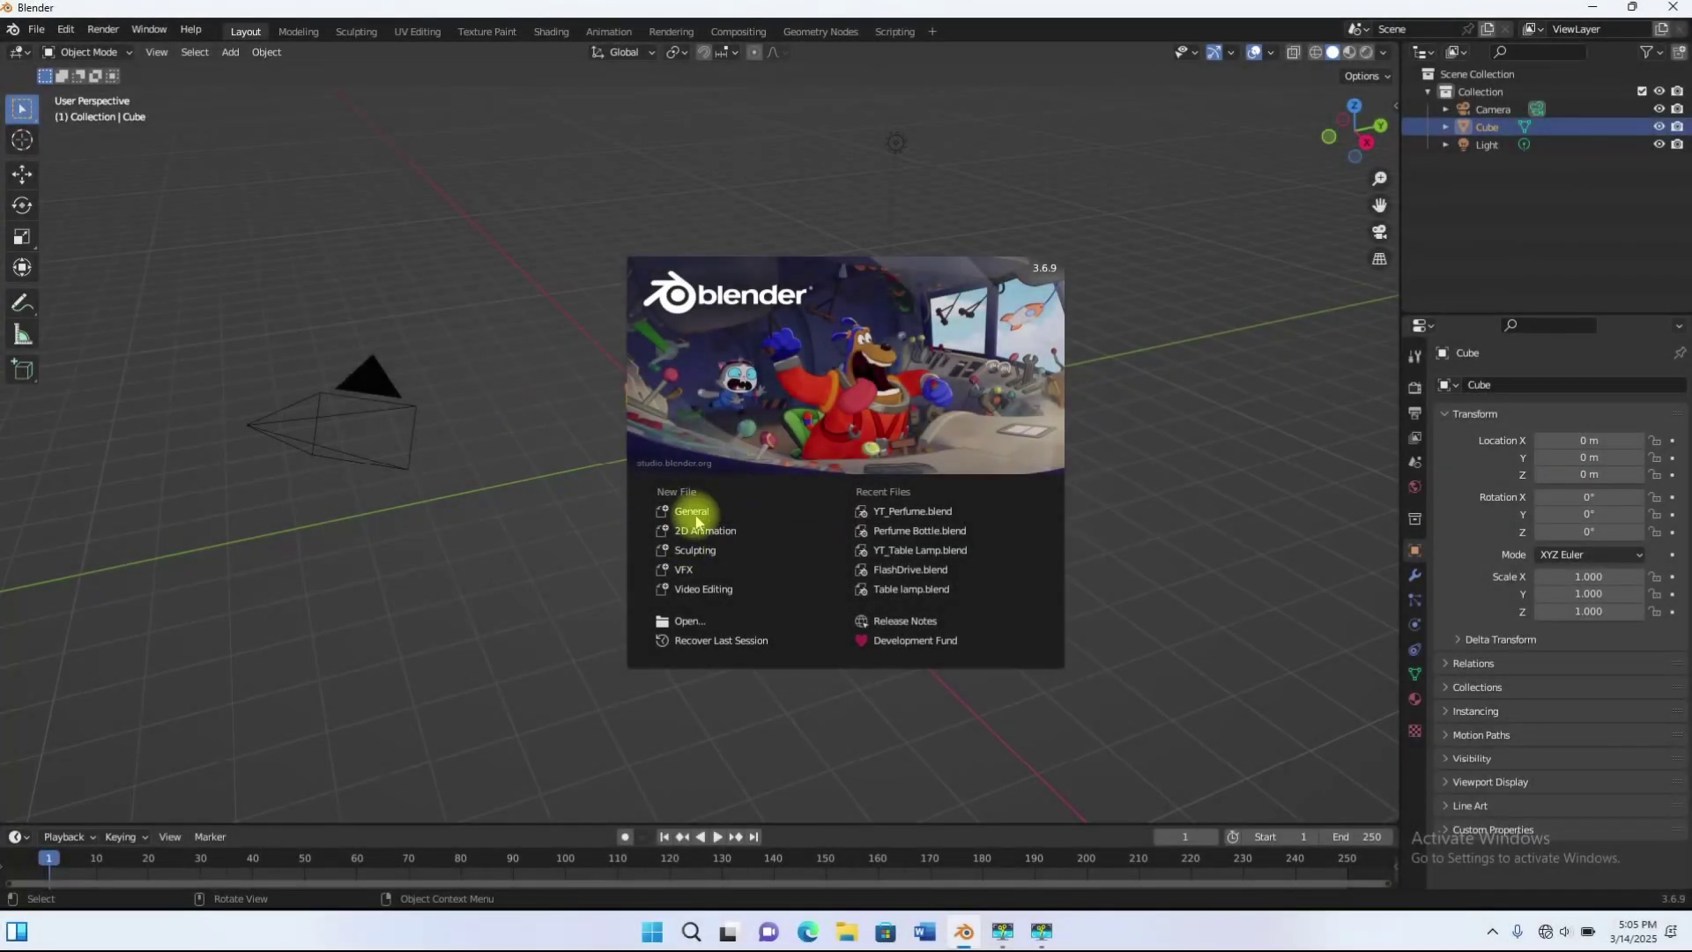
Step: Start a new General file and delete the default light and camera from the scene
{"action": "left_click", "coordinate": [703, 519]}
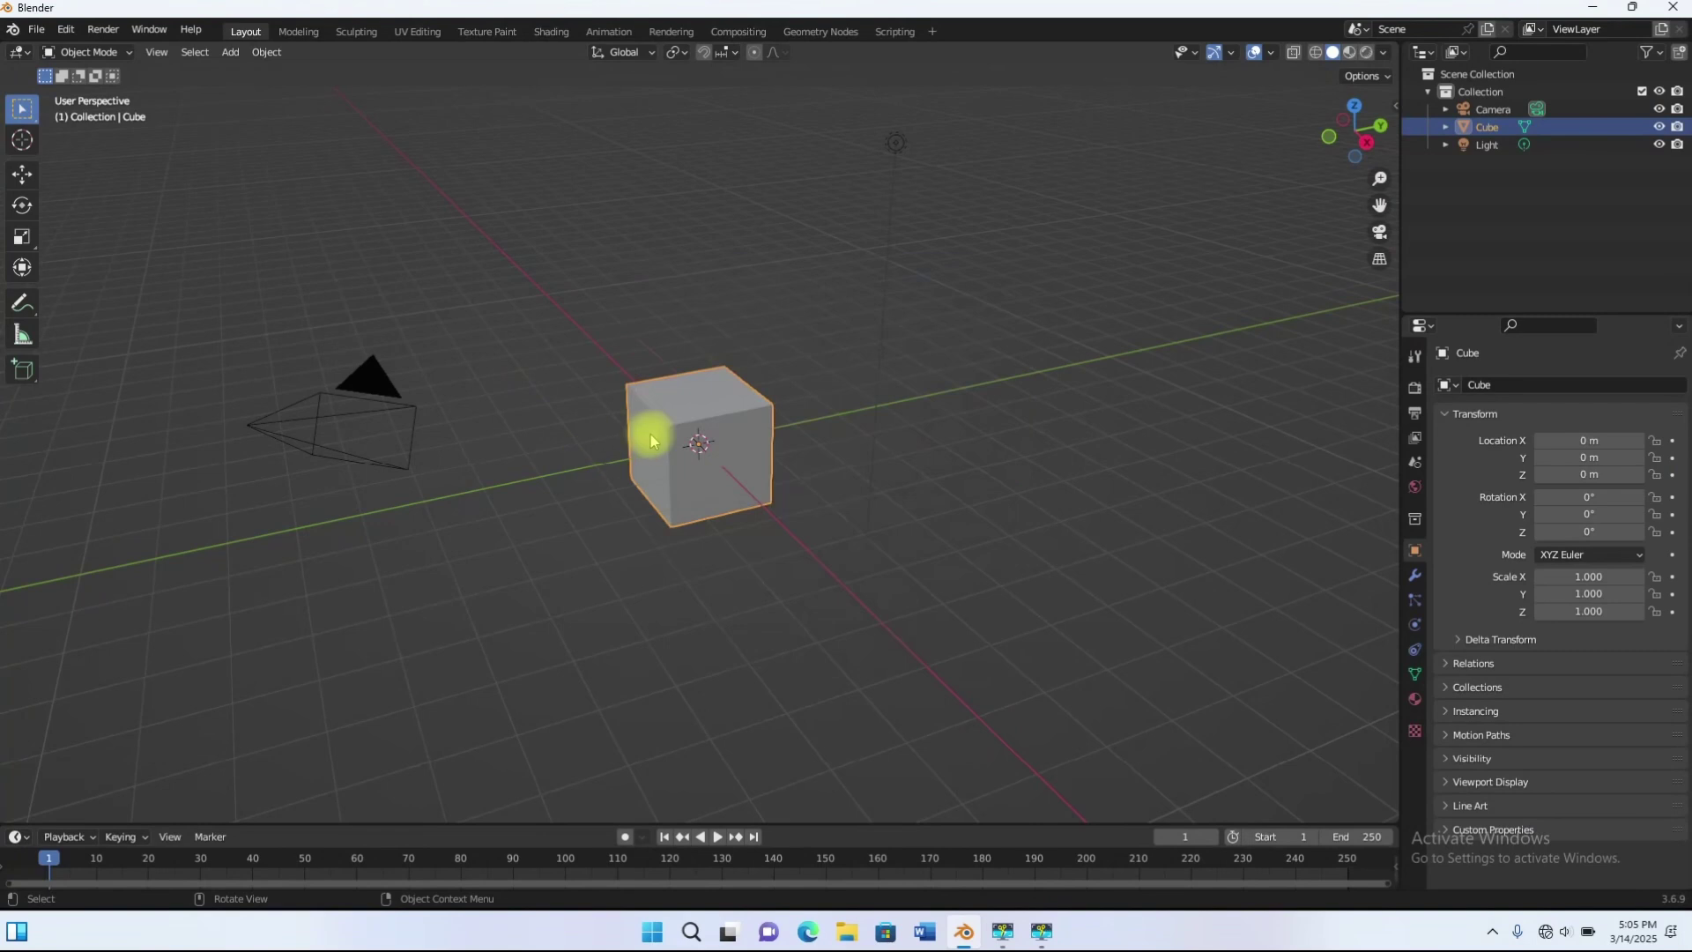
{"action": "left_click", "coordinate": [905, 151]}
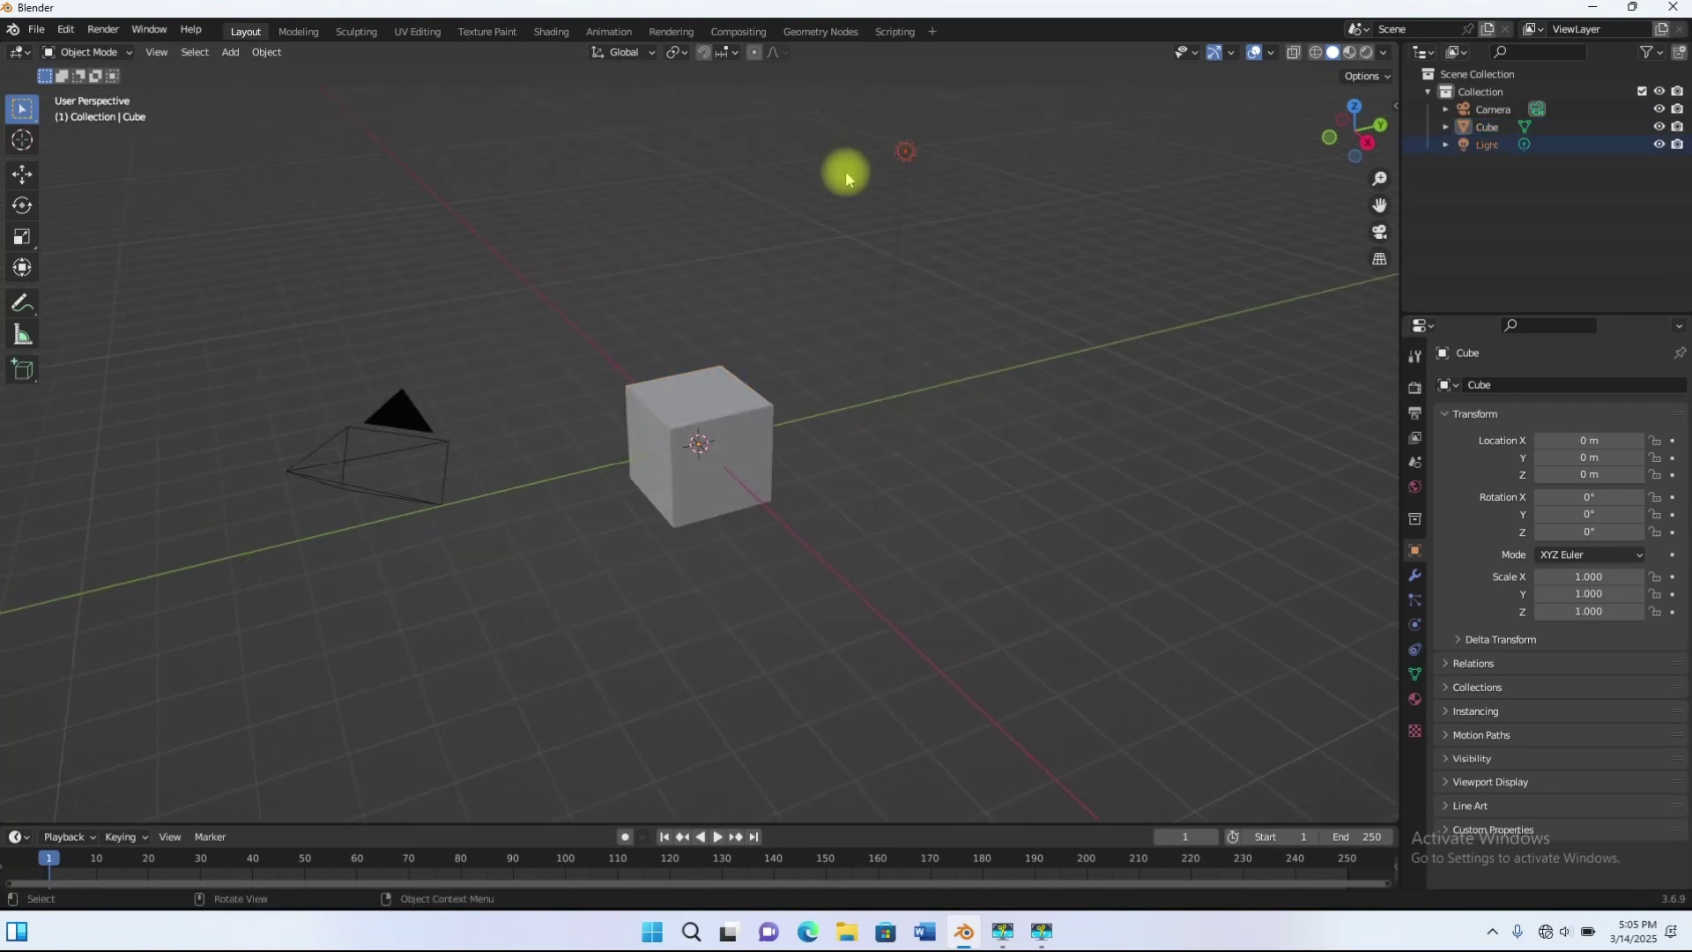
{"action": "key", "text": "Delete"}
{"action": "left_click", "coordinate": [370, 489]}
{"action": "key", "text": "Delete"}
Step: Move the cube's mesh up 1 m along Z in Edit Mode and return to Object Mode
{"action": "middle_click_drag", "start_coordinate": [637, 432], "coordinate": [739, 406]}
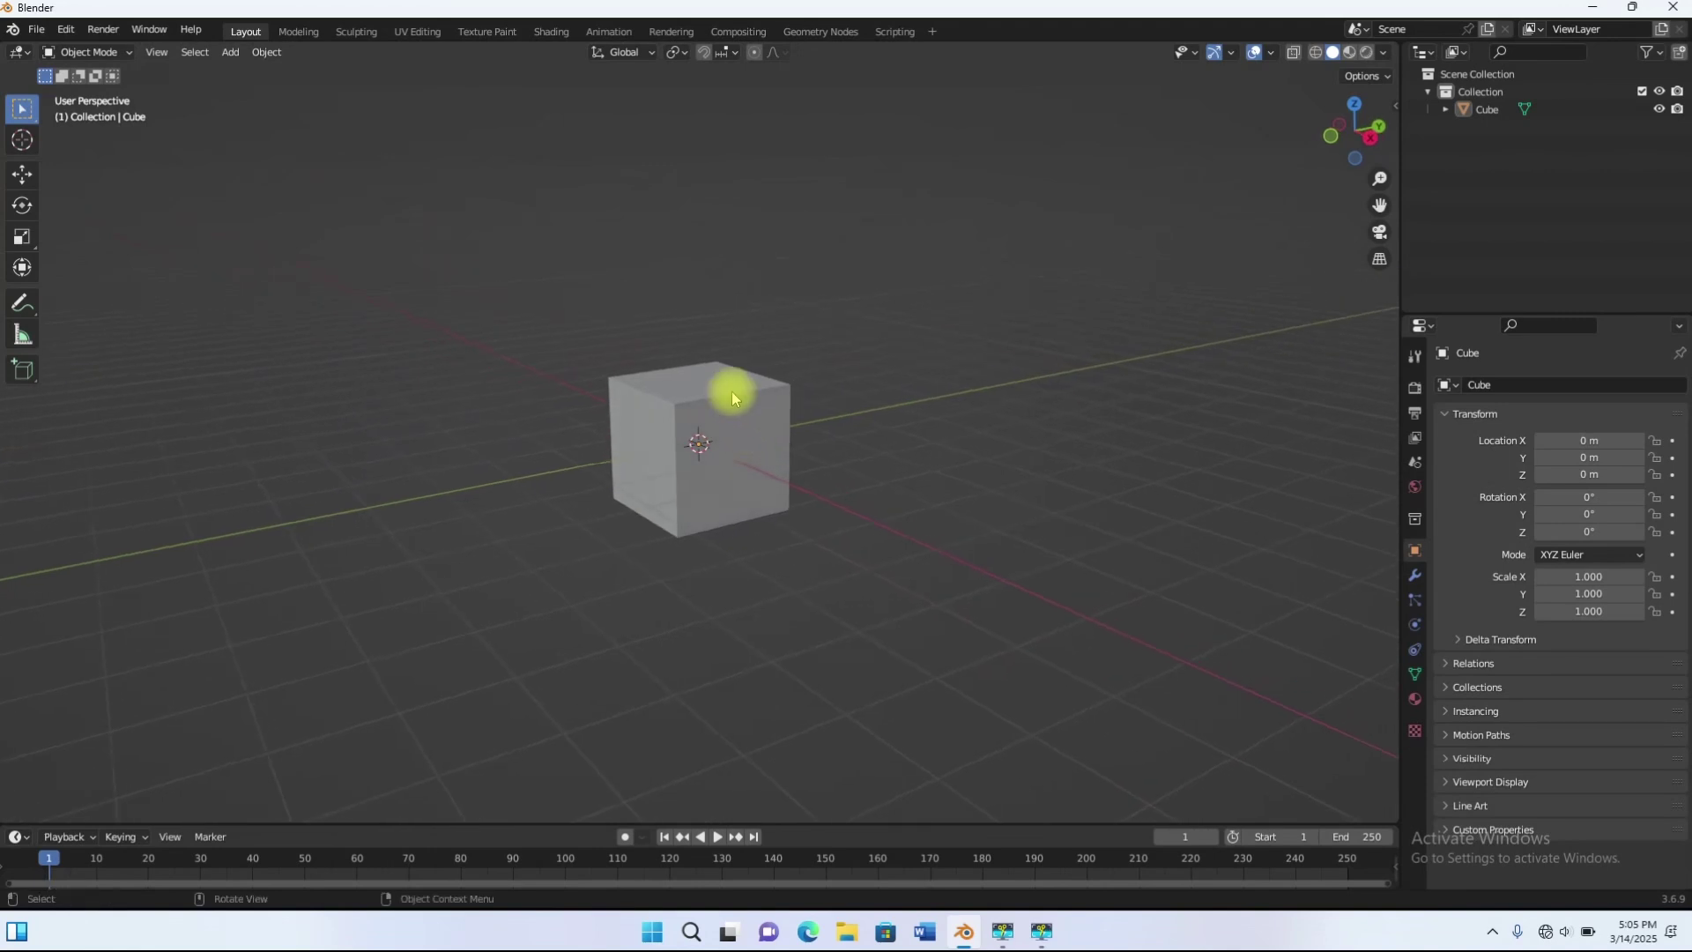
{"action": "middle_click_drag", "start_coordinate": [769, 491], "coordinate": [730, 431]}
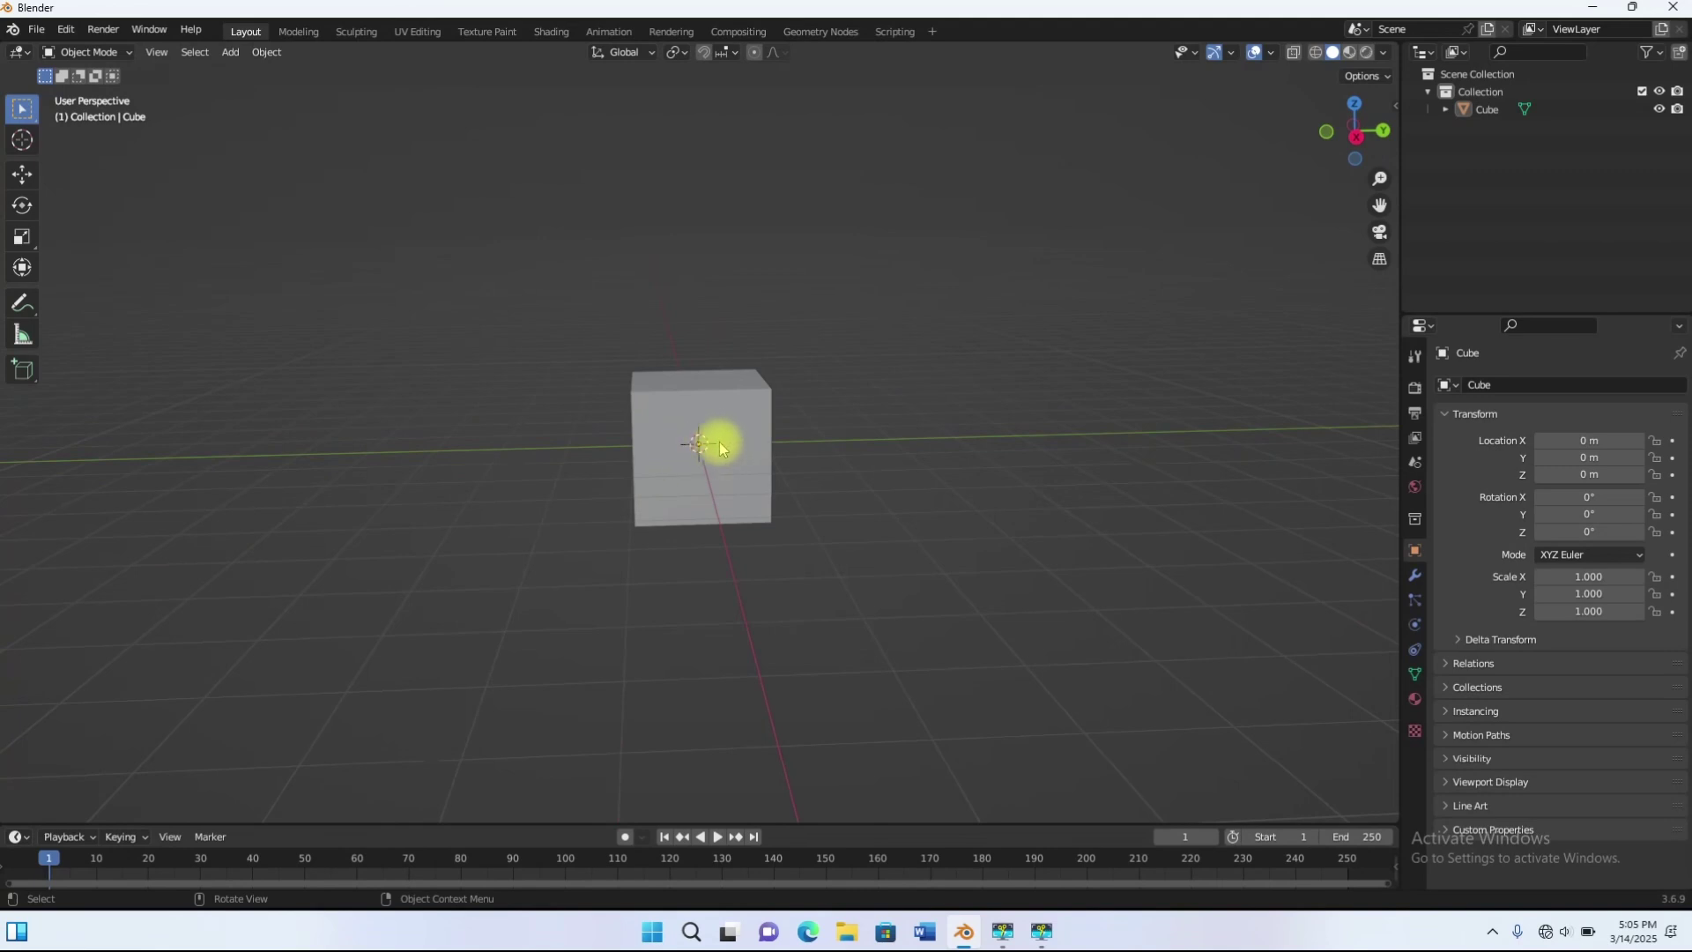
{"action": "key", "text": "Tab"}
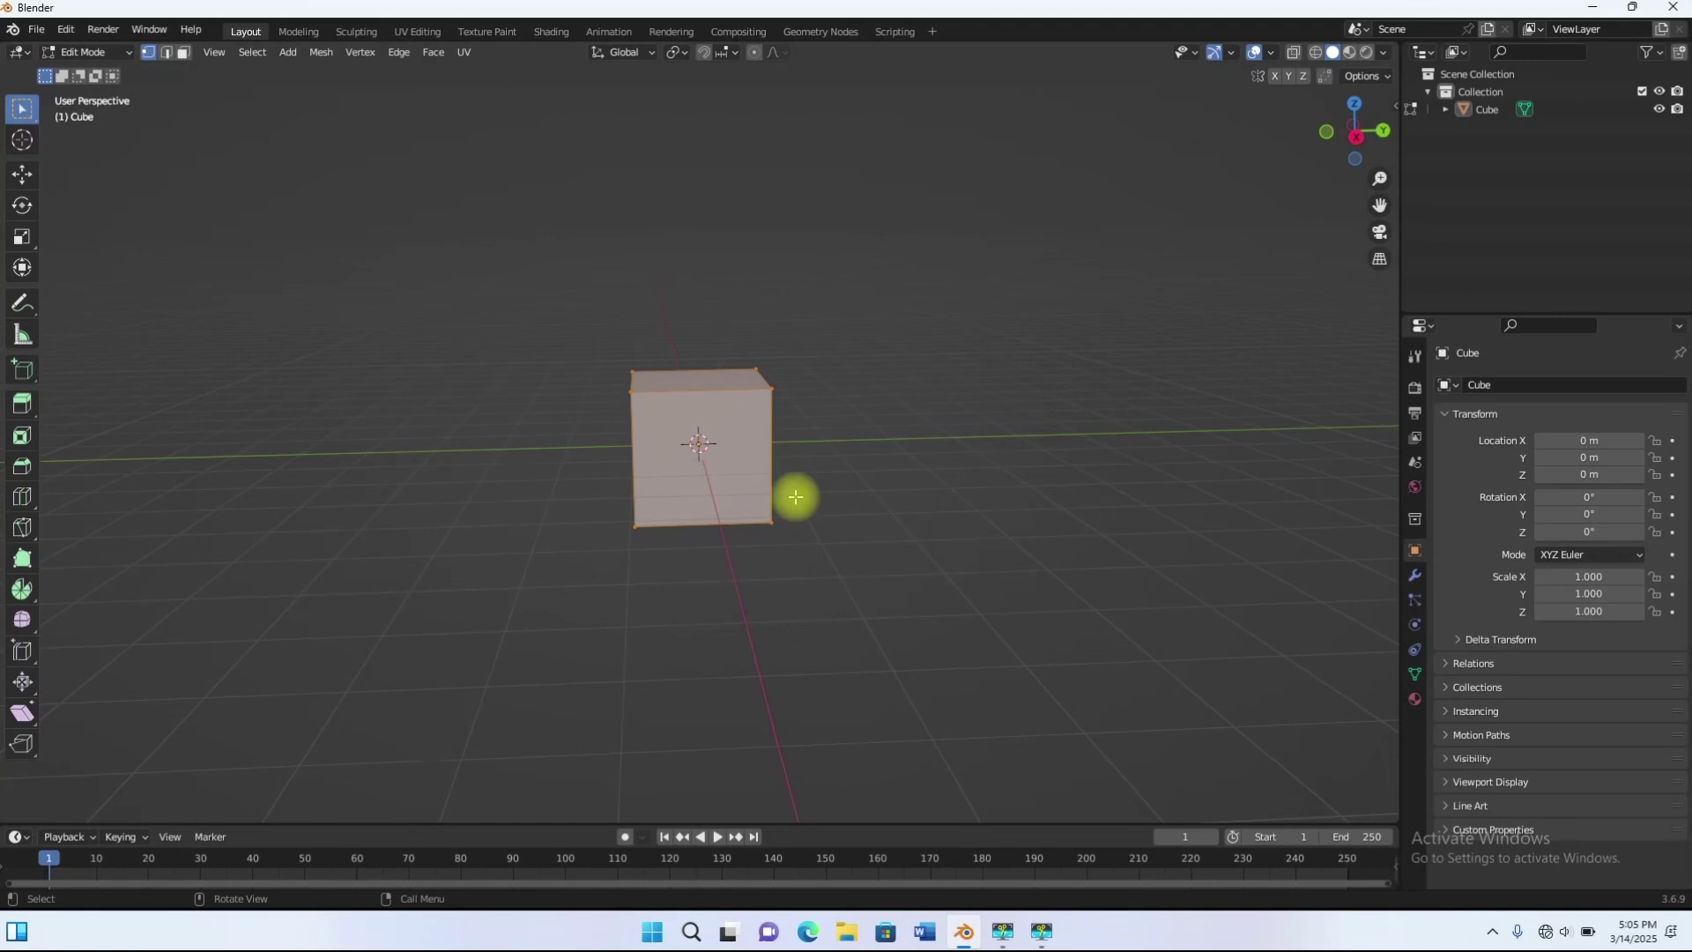
{"action": "key", "text": "g"}
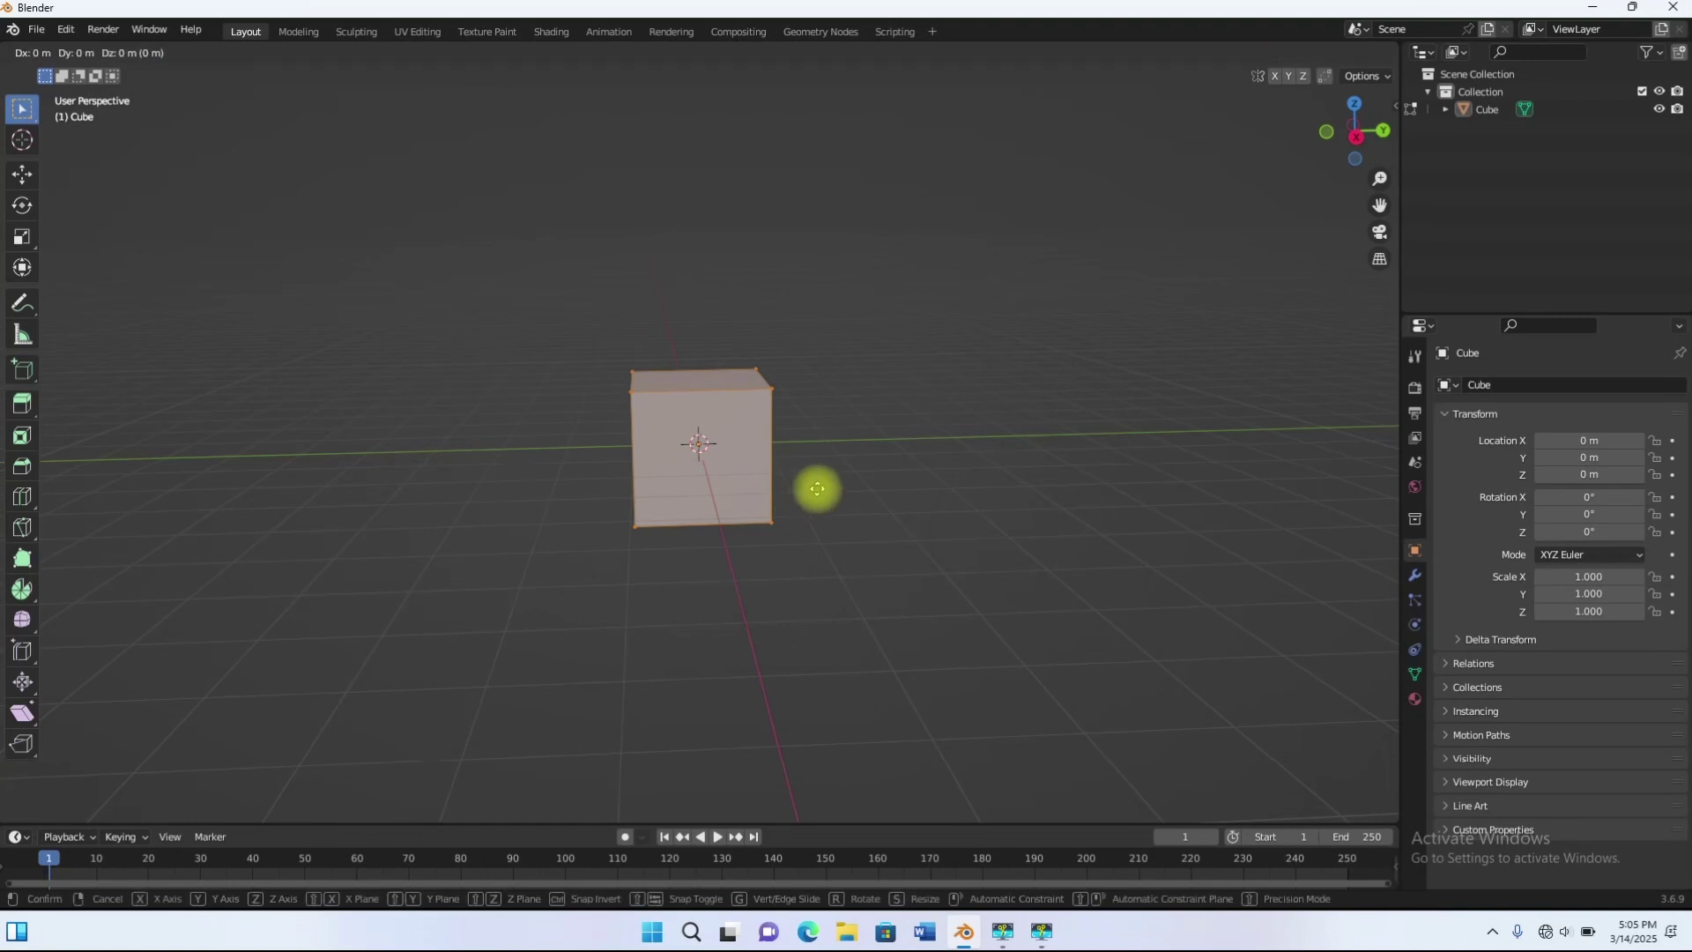
{"action": "key", "text": "z"}
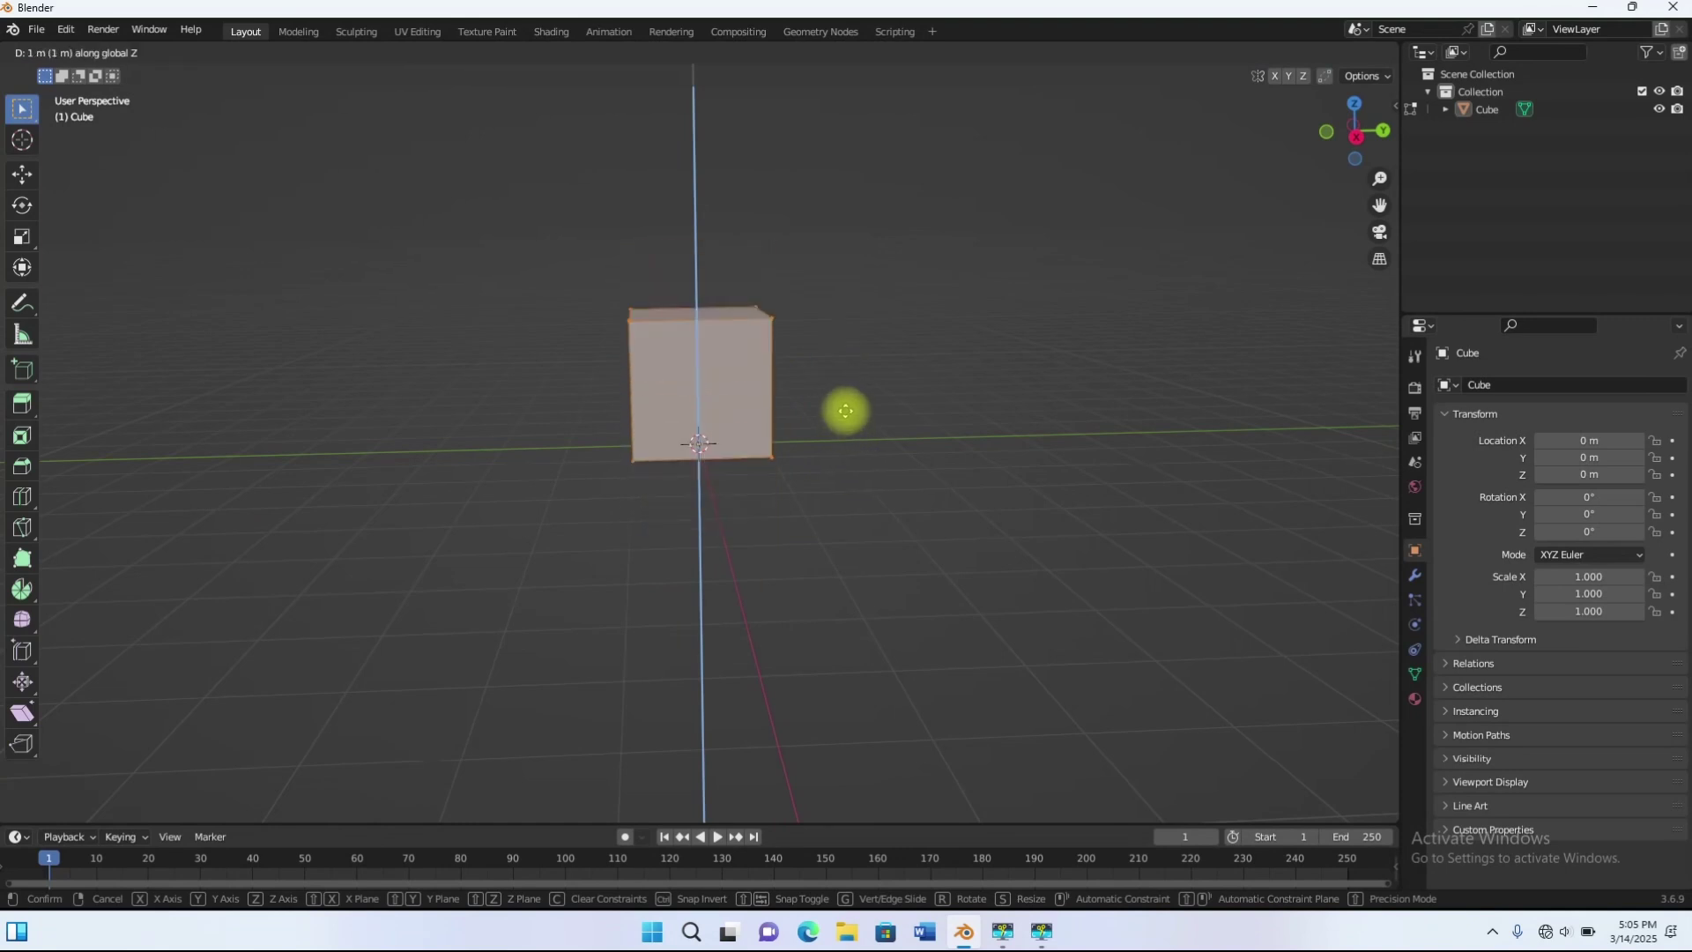
{"action": "left_click", "coordinate": [855, 423]}
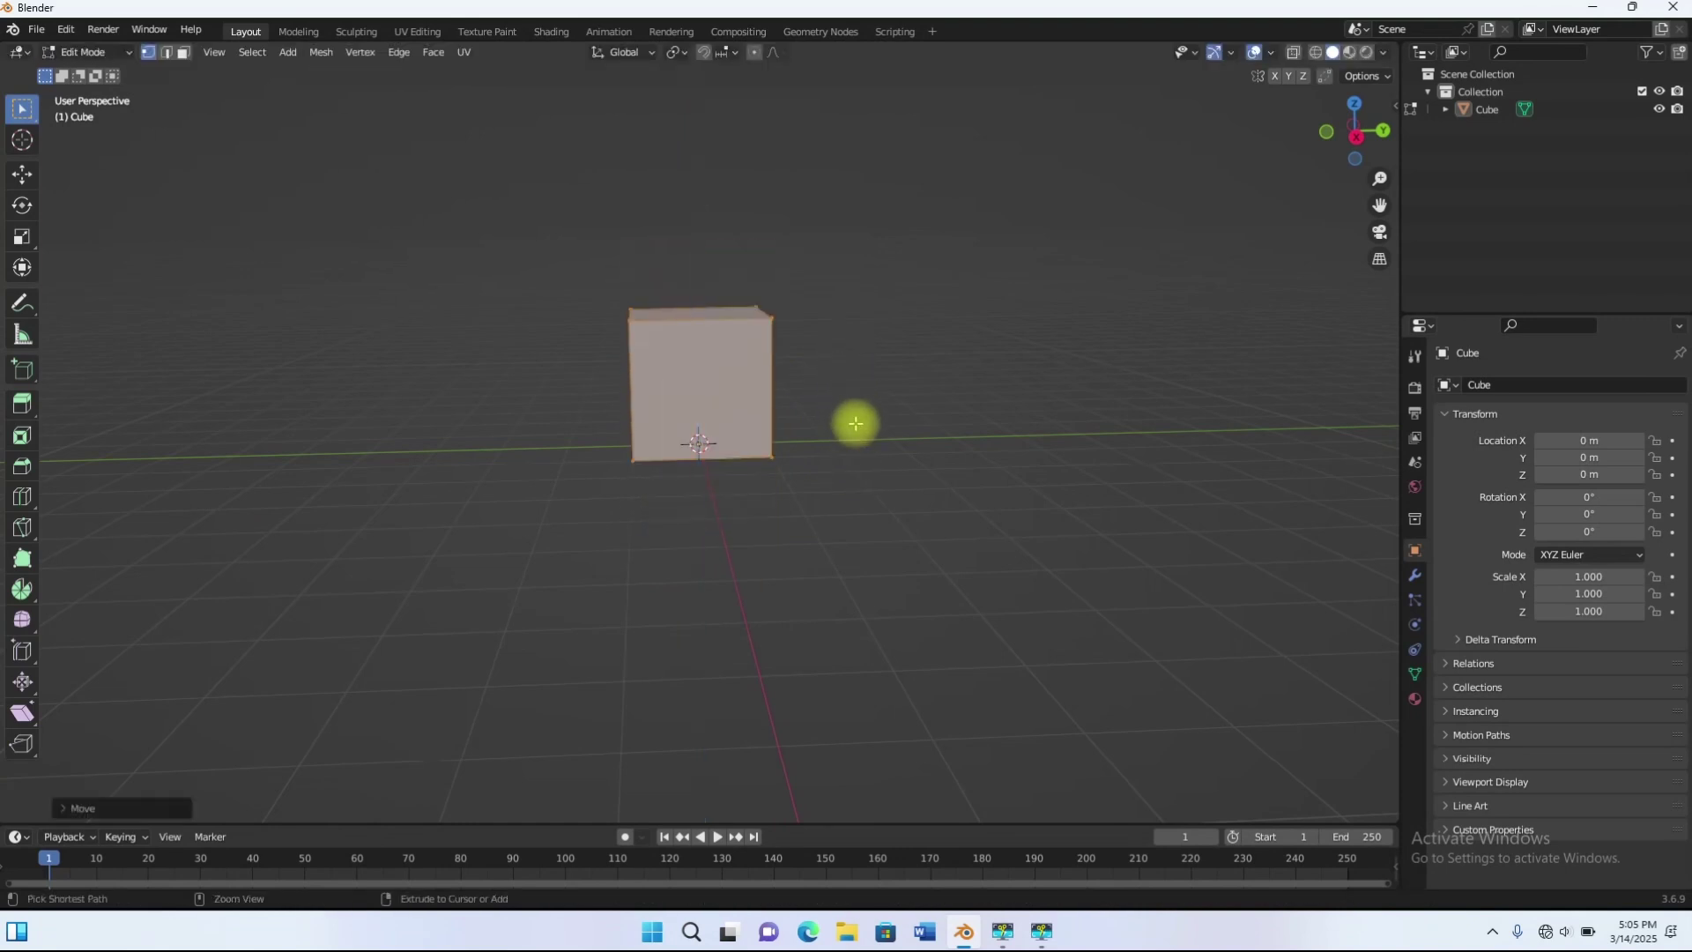
{"action": "middle_click_drag", "start_coordinate": [838, 468], "coordinate": [926, 474]}
{"action": "key", "text": "Tab"}
{"action": "mouse_move", "coordinate": [801, 495]}
{"action": "middle_mouse_down"}
{"action": "mouse_move", "coordinate": [555, 487]}
{"action": "mouse_move", "coordinate": [815, 490]}
{"action": "middle_mouse_up"}
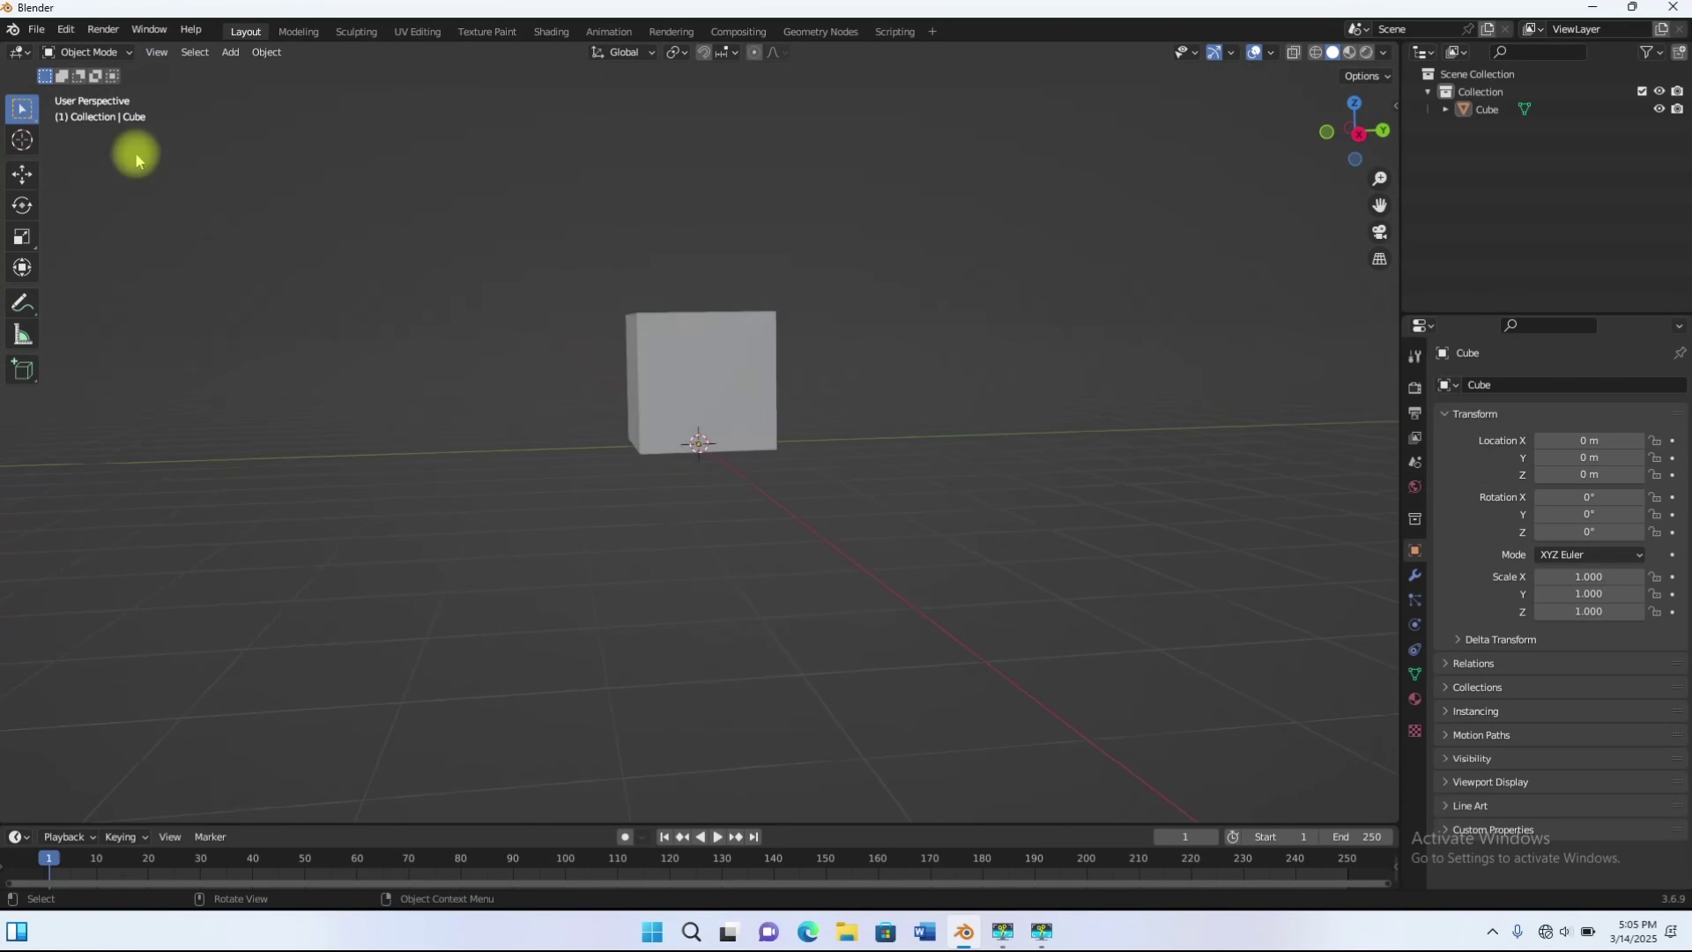
Step: Select the cube with the Move tool, restore the Select Box tool, and examine how the cube sits on the grid
{"action": "left_click", "coordinate": [22, 173]}
{"action": "left_click", "coordinate": [717, 434]}
{"action": "middle_click_drag", "start_coordinate": [716, 434], "coordinate": [837, 494]}
{"action": "left_click", "coordinate": [22, 108]}
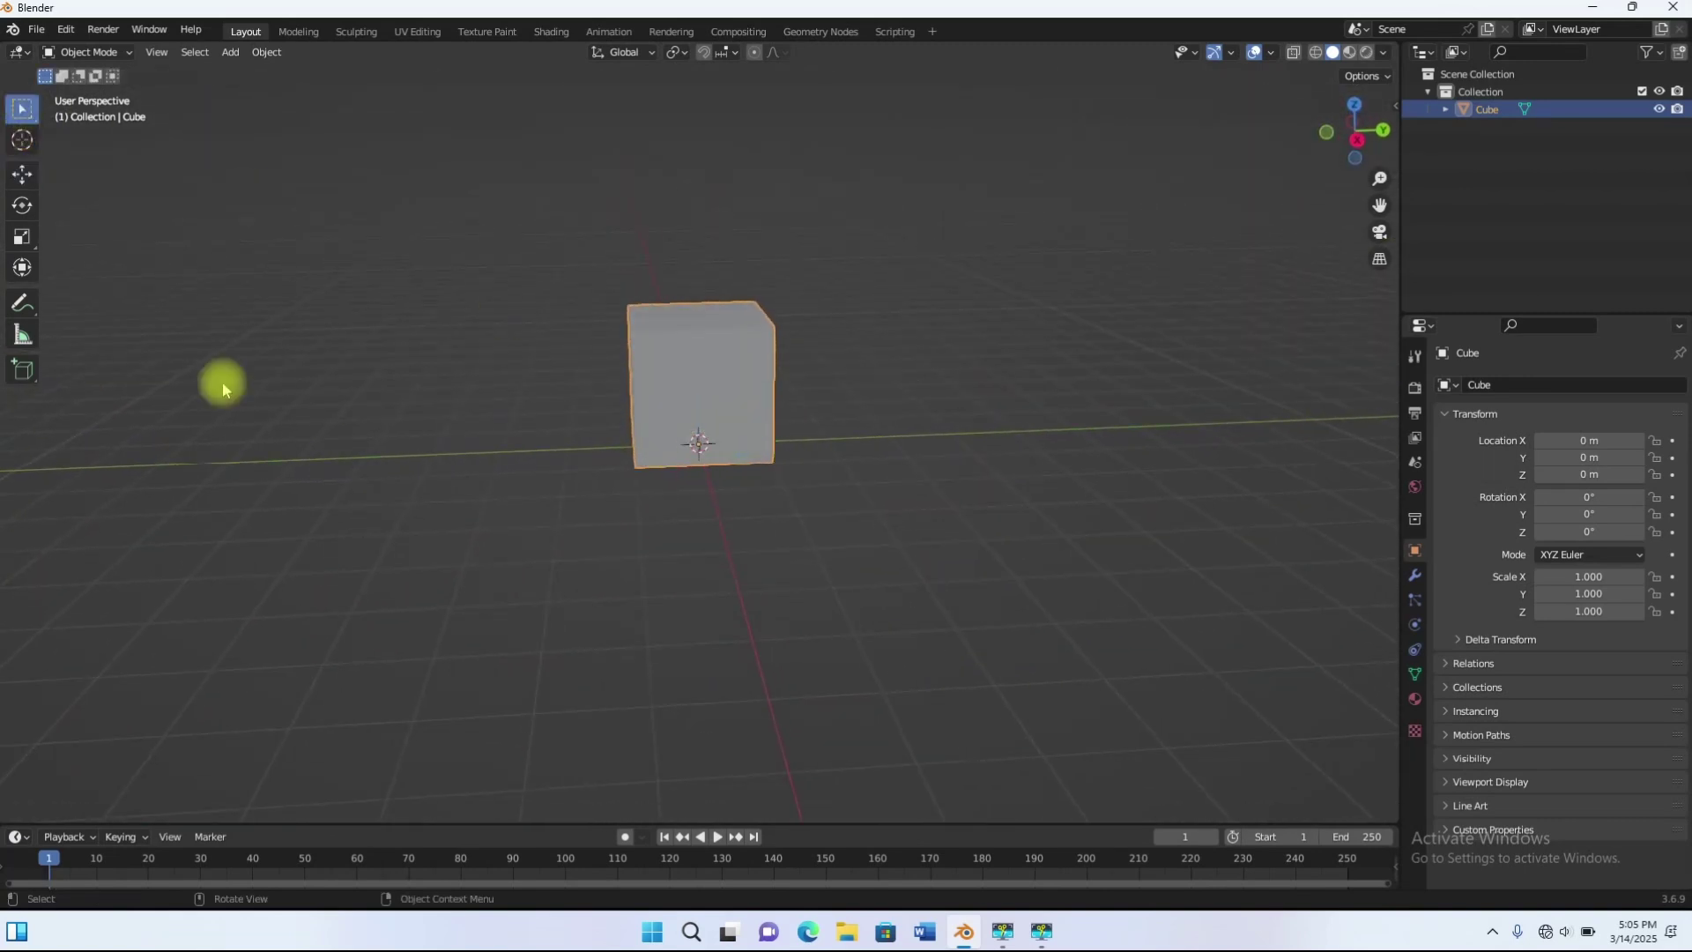
{"action": "middle_click_drag", "start_coordinate": [737, 523], "coordinate": [710, 494]}
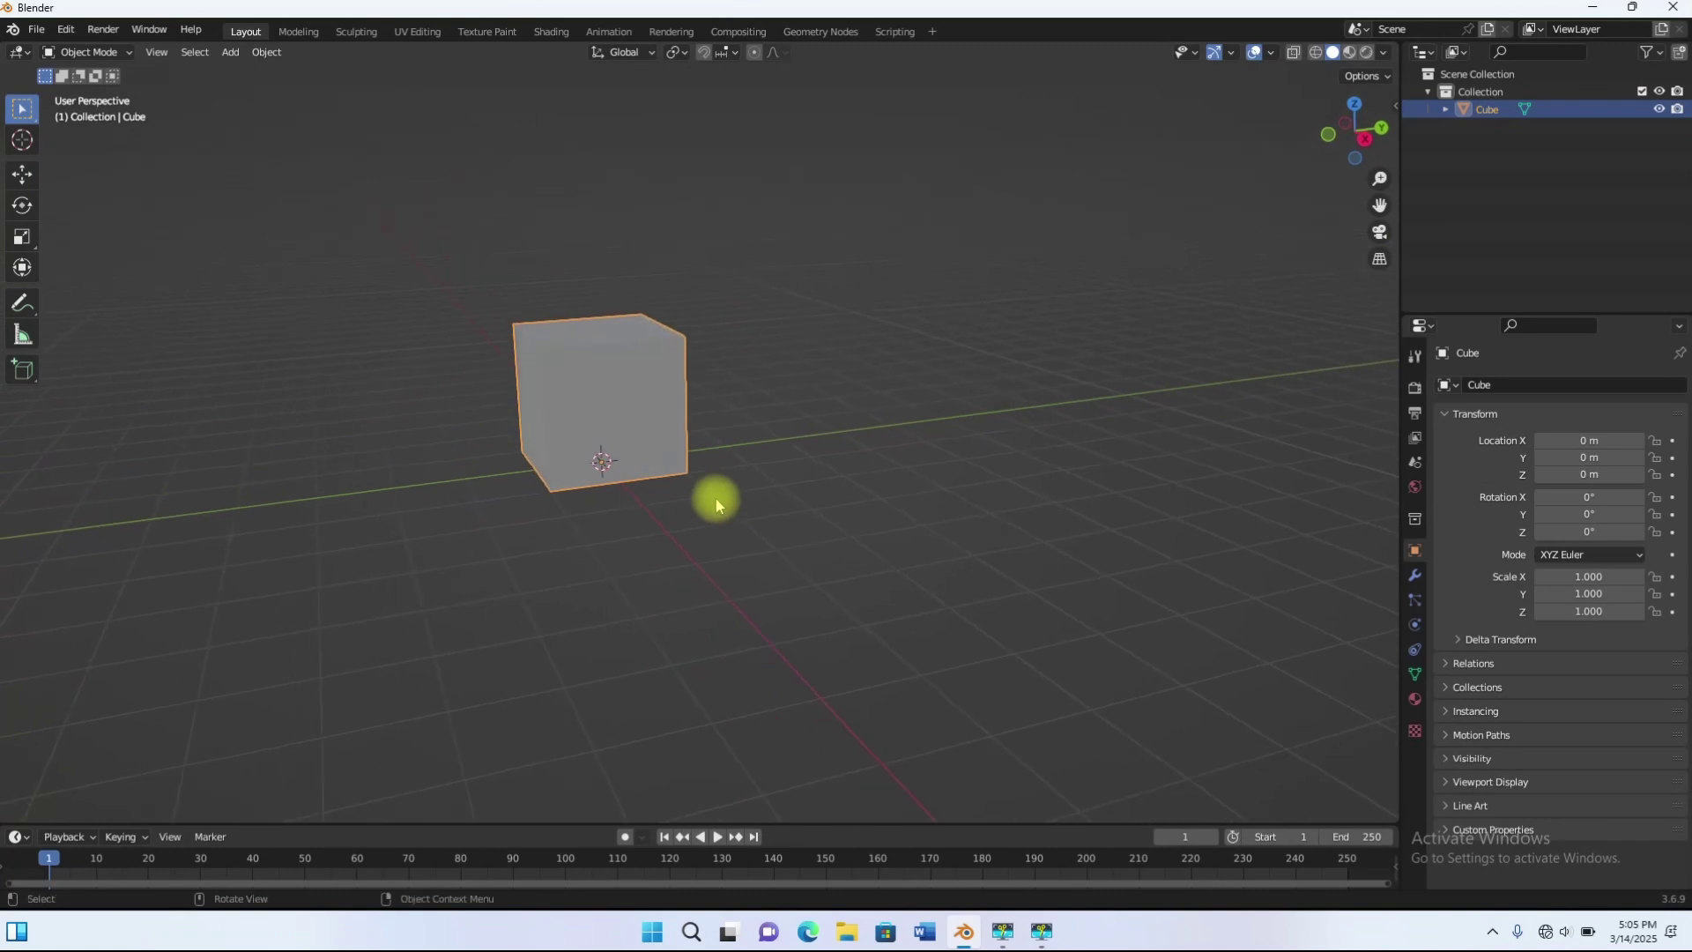
{"action": "middle_click_drag", "start_coordinate": [644, 375], "coordinate": [639, 370]}
{"action": "scroll", "coordinate": [639, 370], "scroll_direction": "up", "scroll_amount": 1}
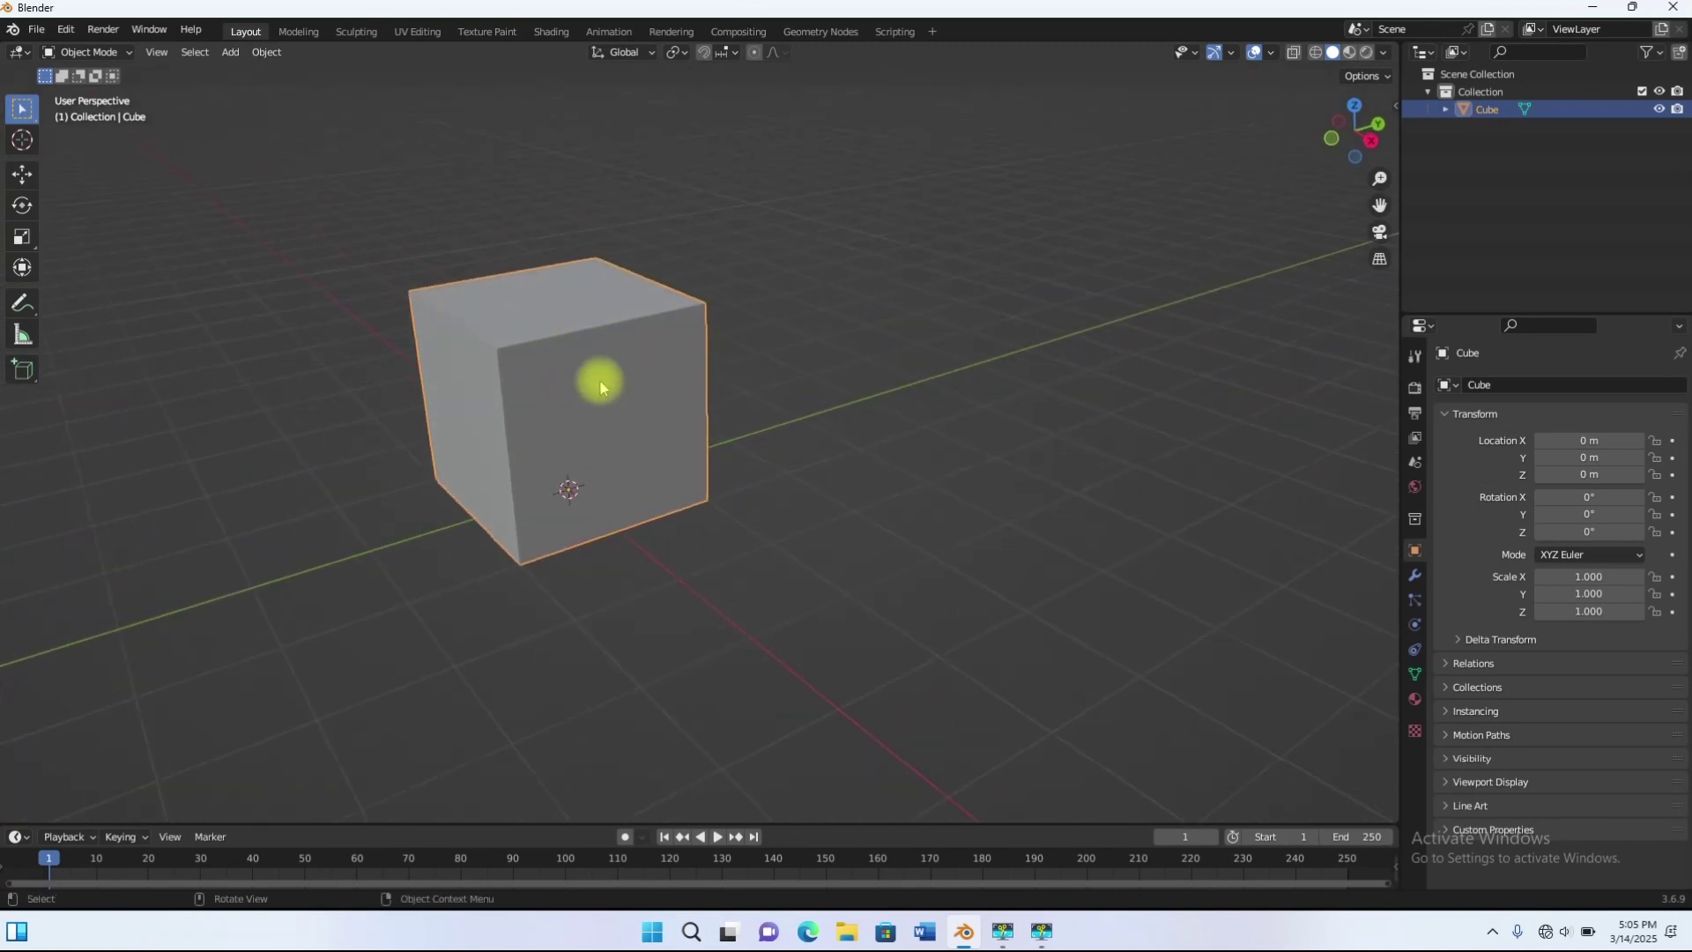
{"action": "scroll", "coordinate": [601, 384], "scroll_direction": "up", "scroll_amount": 2}
{"action": "middle_click_drag", "start_coordinate": [664, 403], "coordinate": [650, 441]}
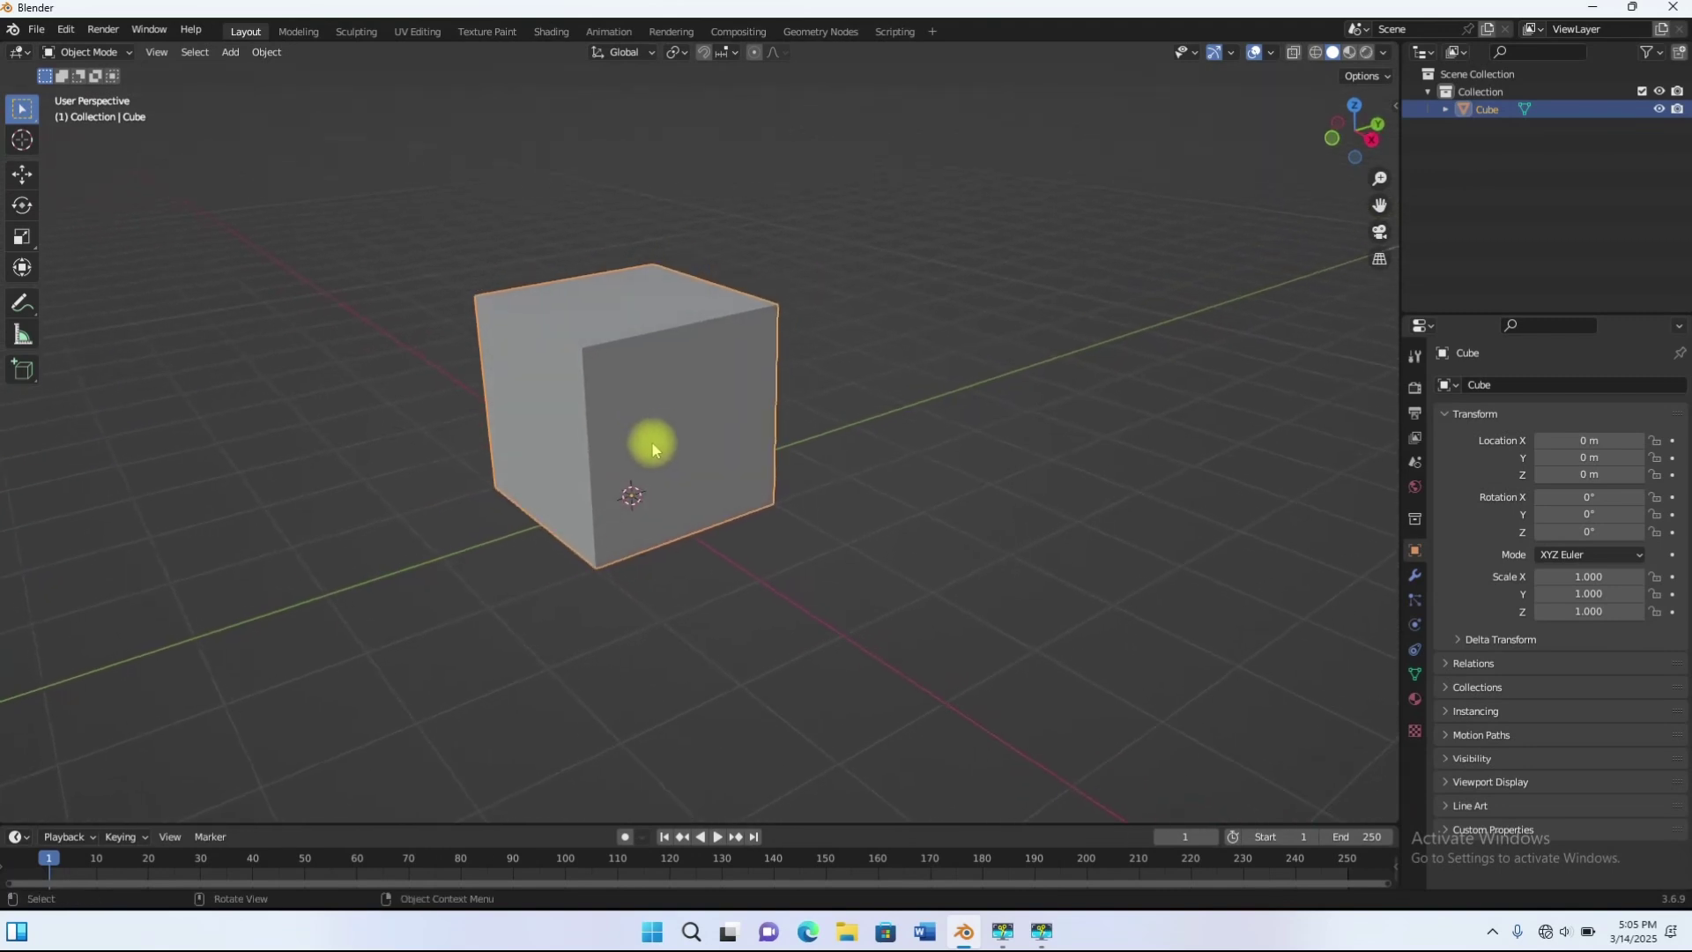
Step: Set the viewport shading cavity type to Both with a World Space valley of 1.523, and deselect the cube
{"action": "left_click", "coordinate": [1382, 54]}
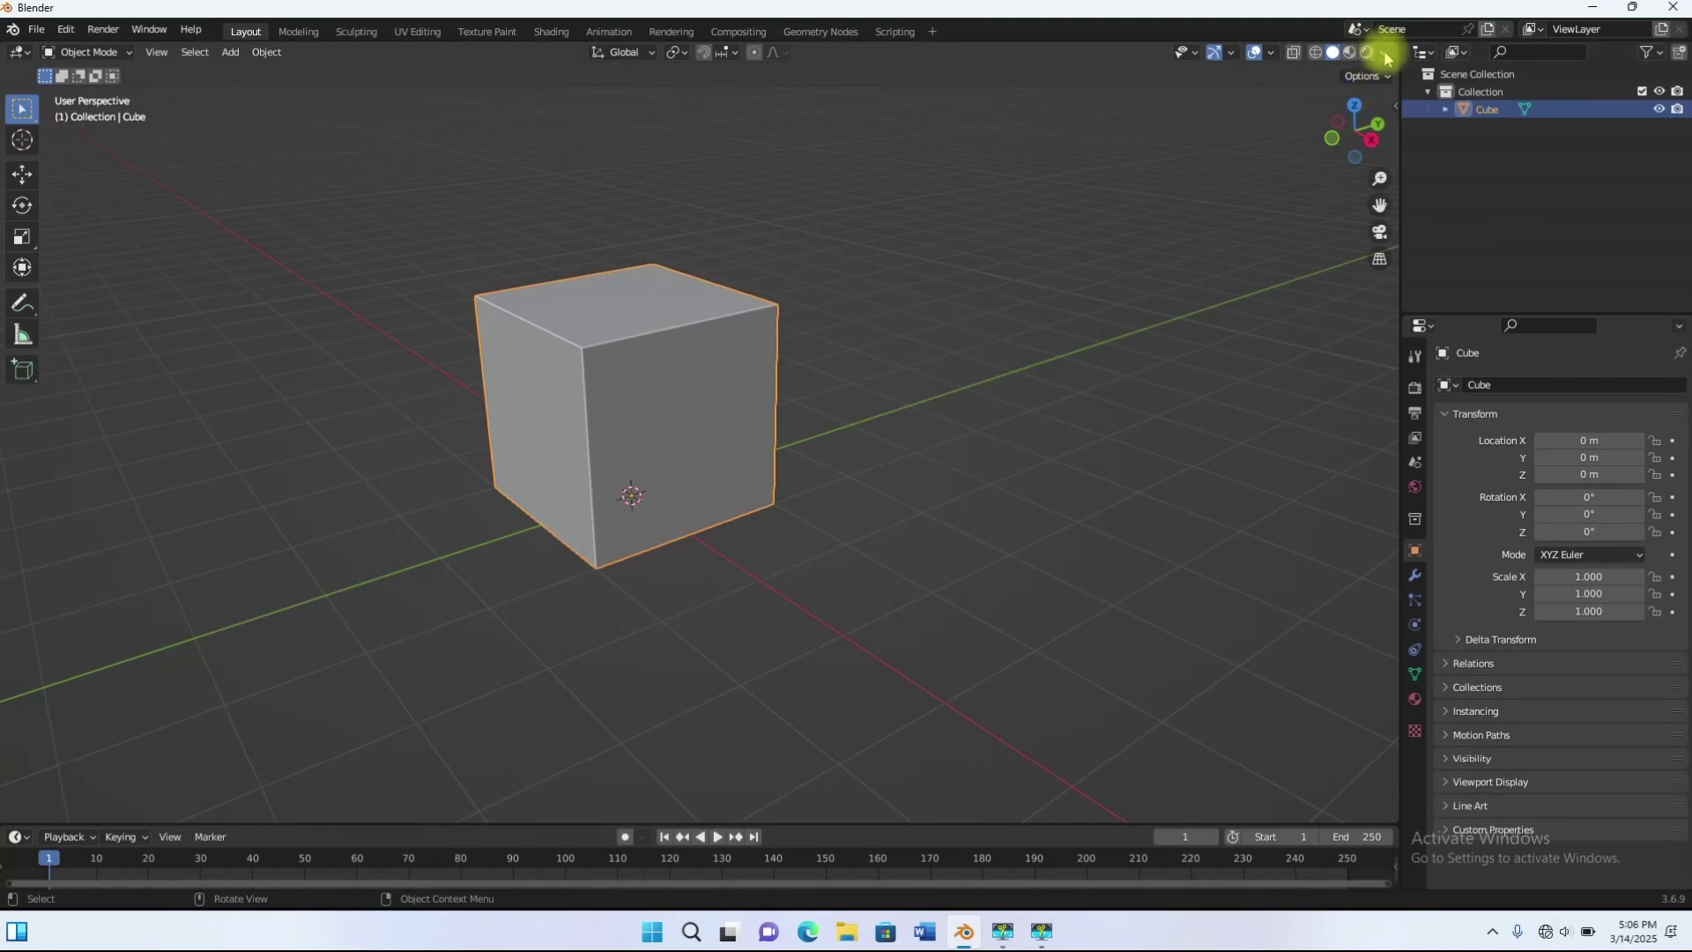
{"action": "left_click", "coordinate": [1383, 52]}
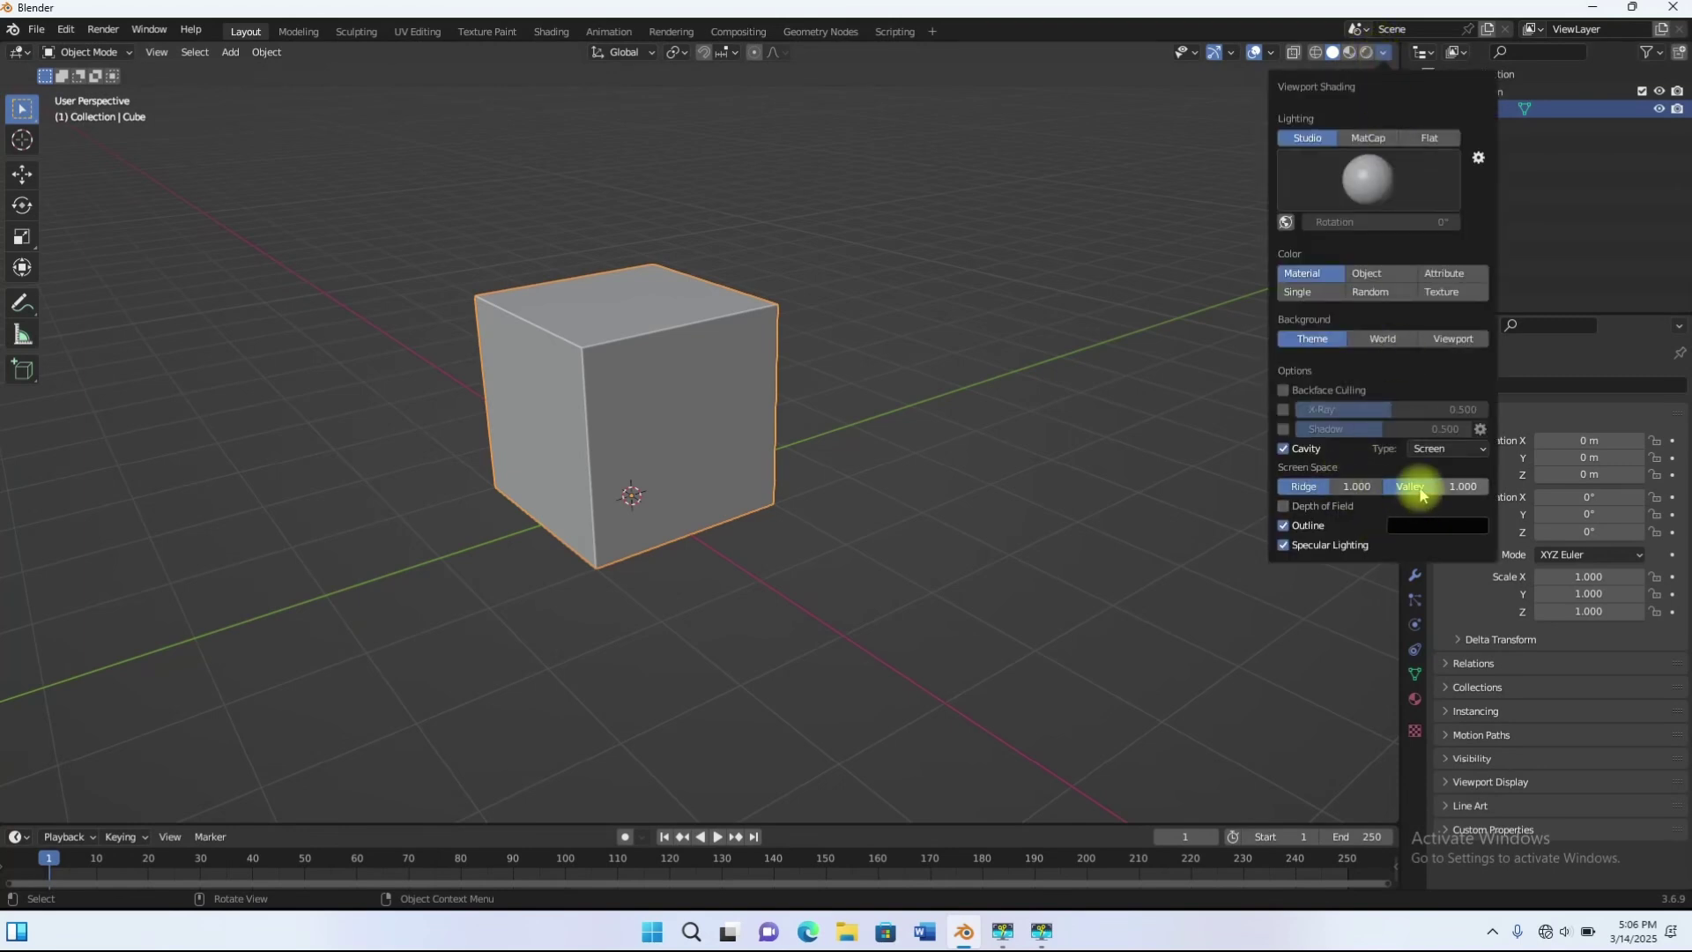
{"action": "left_click", "coordinate": [1449, 449]}
{"action": "left_click", "coordinate": [1438, 511]}
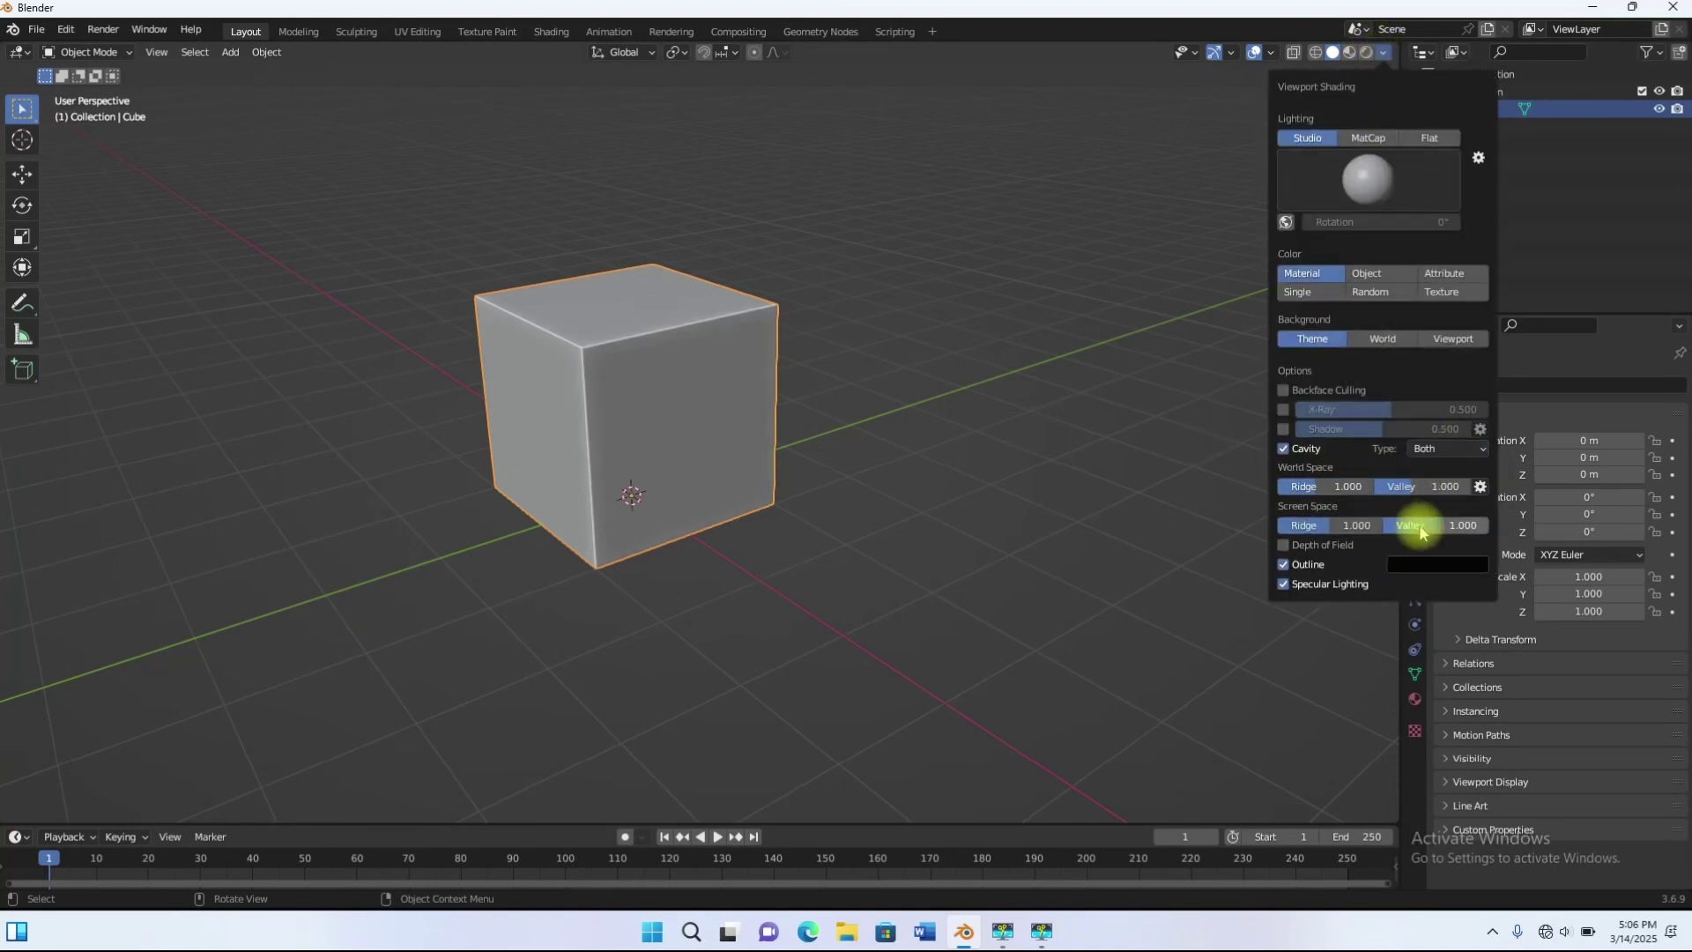
{"action": "left_click_drag", "start_coordinate": [1410, 489], "coordinate": [1445, 489]}
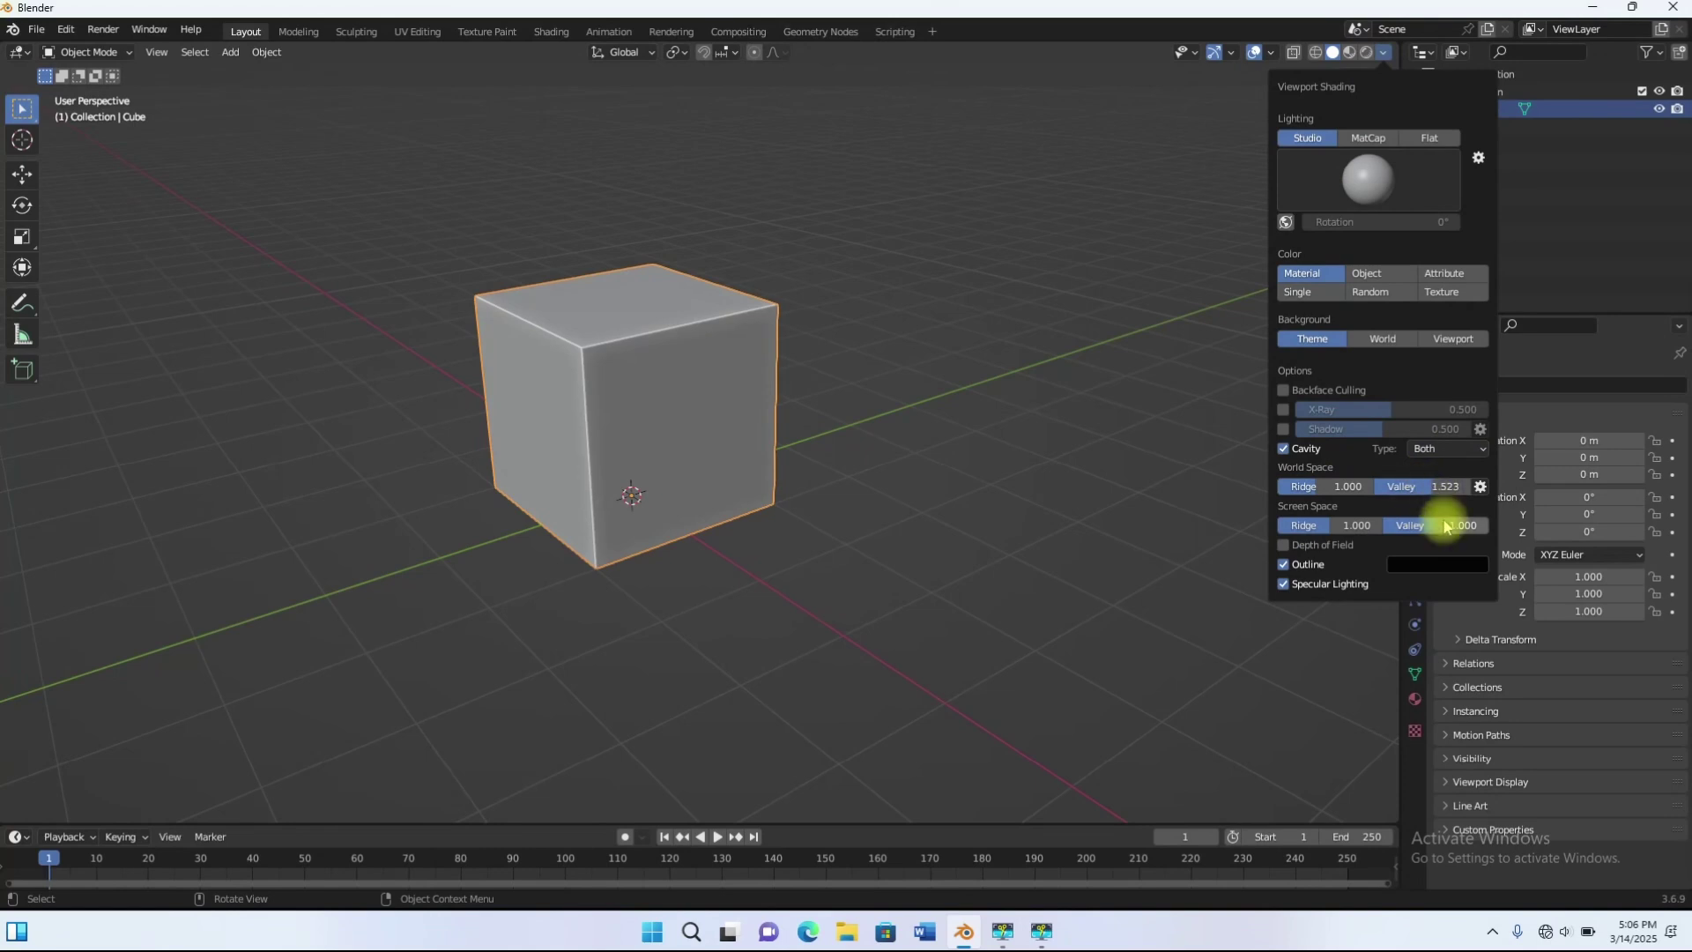
{"action": "left_click", "coordinate": [806, 363]}
Step: Examine the cube's edge shading and open the scene's output settings to review resolution, frame rate and frame range
{"action": "scroll", "coordinate": [806, 363], "scroll_direction": "down", "scroll_amount": 3}
{"action": "middle_click_drag", "start_coordinate": [806, 363], "coordinate": [793, 385]}
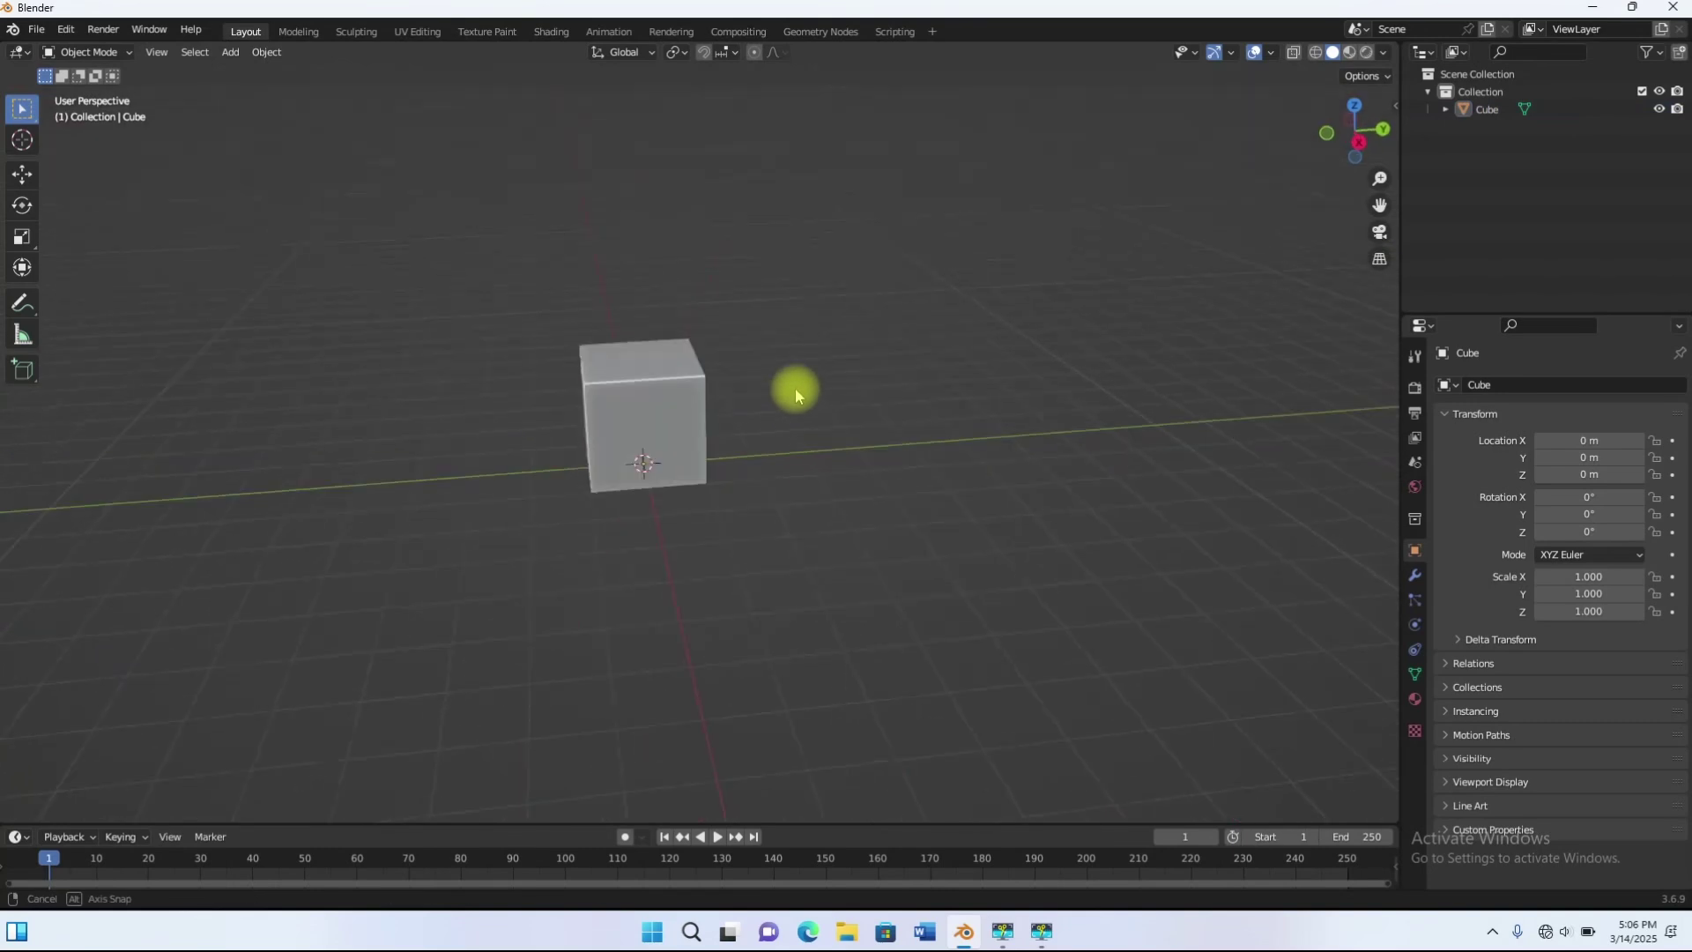
{"action": "scroll", "coordinate": [733, 393], "scroll_direction": "down", "scroll_amount": 2}
{"action": "scroll", "coordinate": [685, 427], "scroll_direction": "up", "scroll_amount": 1}
{"action": "scroll", "coordinate": [684, 426], "scroll_direction": "up", "scroll_amount": 3}
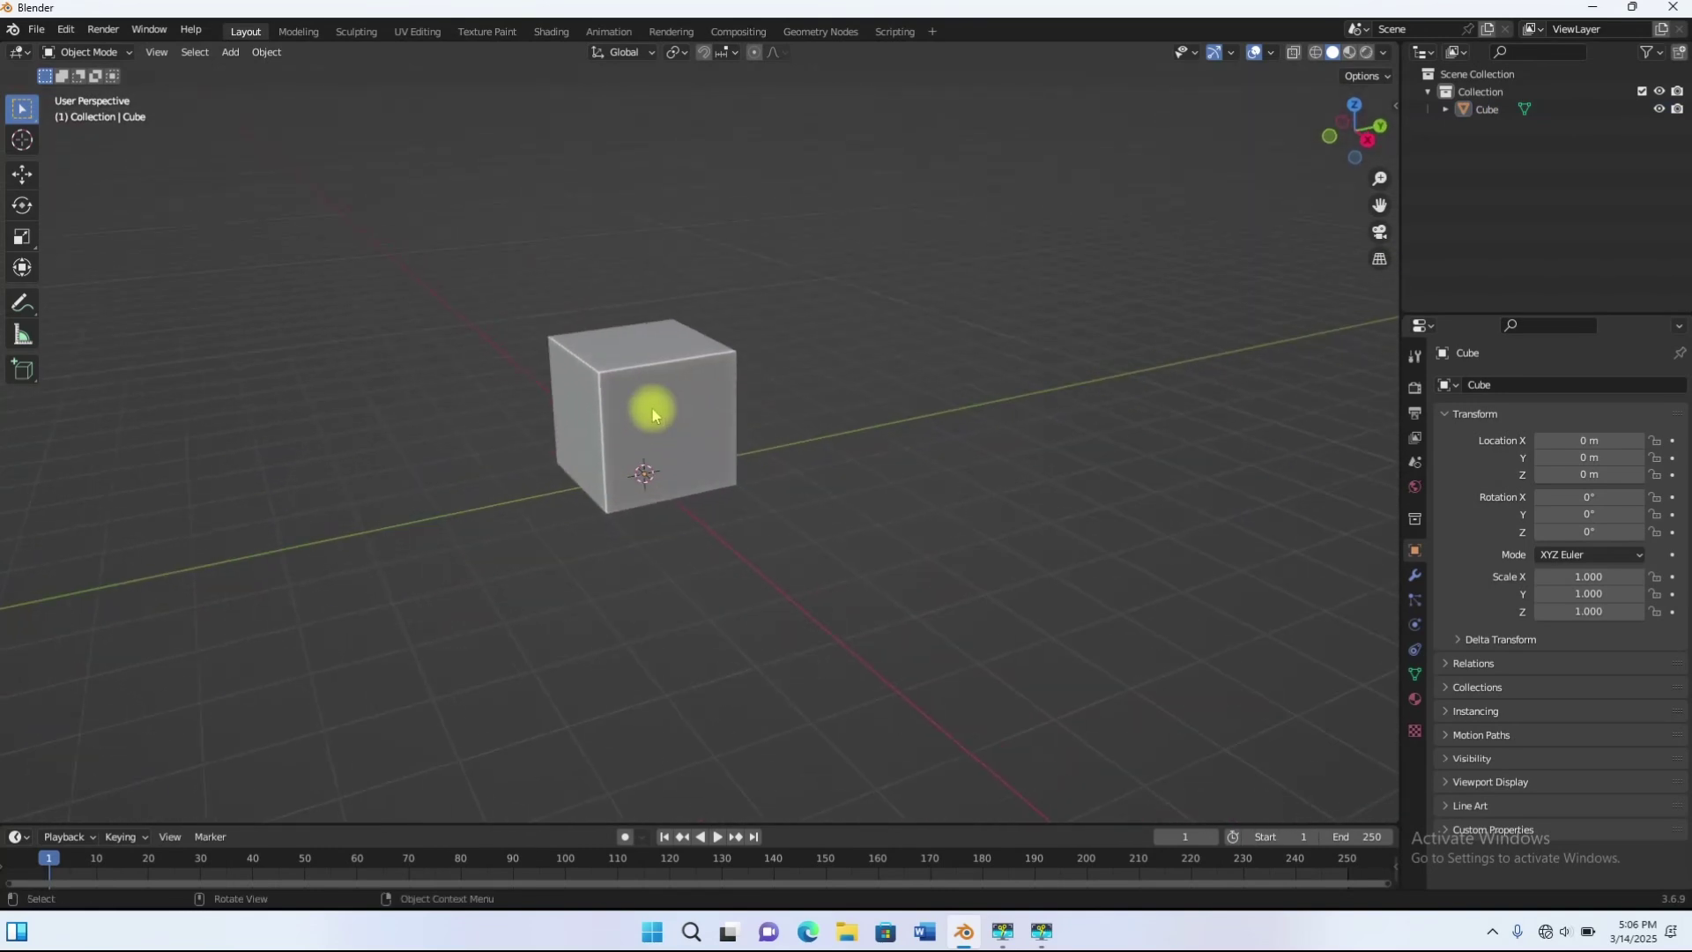
{"action": "scroll", "coordinate": [617, 393], "scroll_direction": "down", "scroll_amount": 4}
{"action": "middle_click_drag", "start_coordinate": [611, 393], "coordinate": [700, 450]}
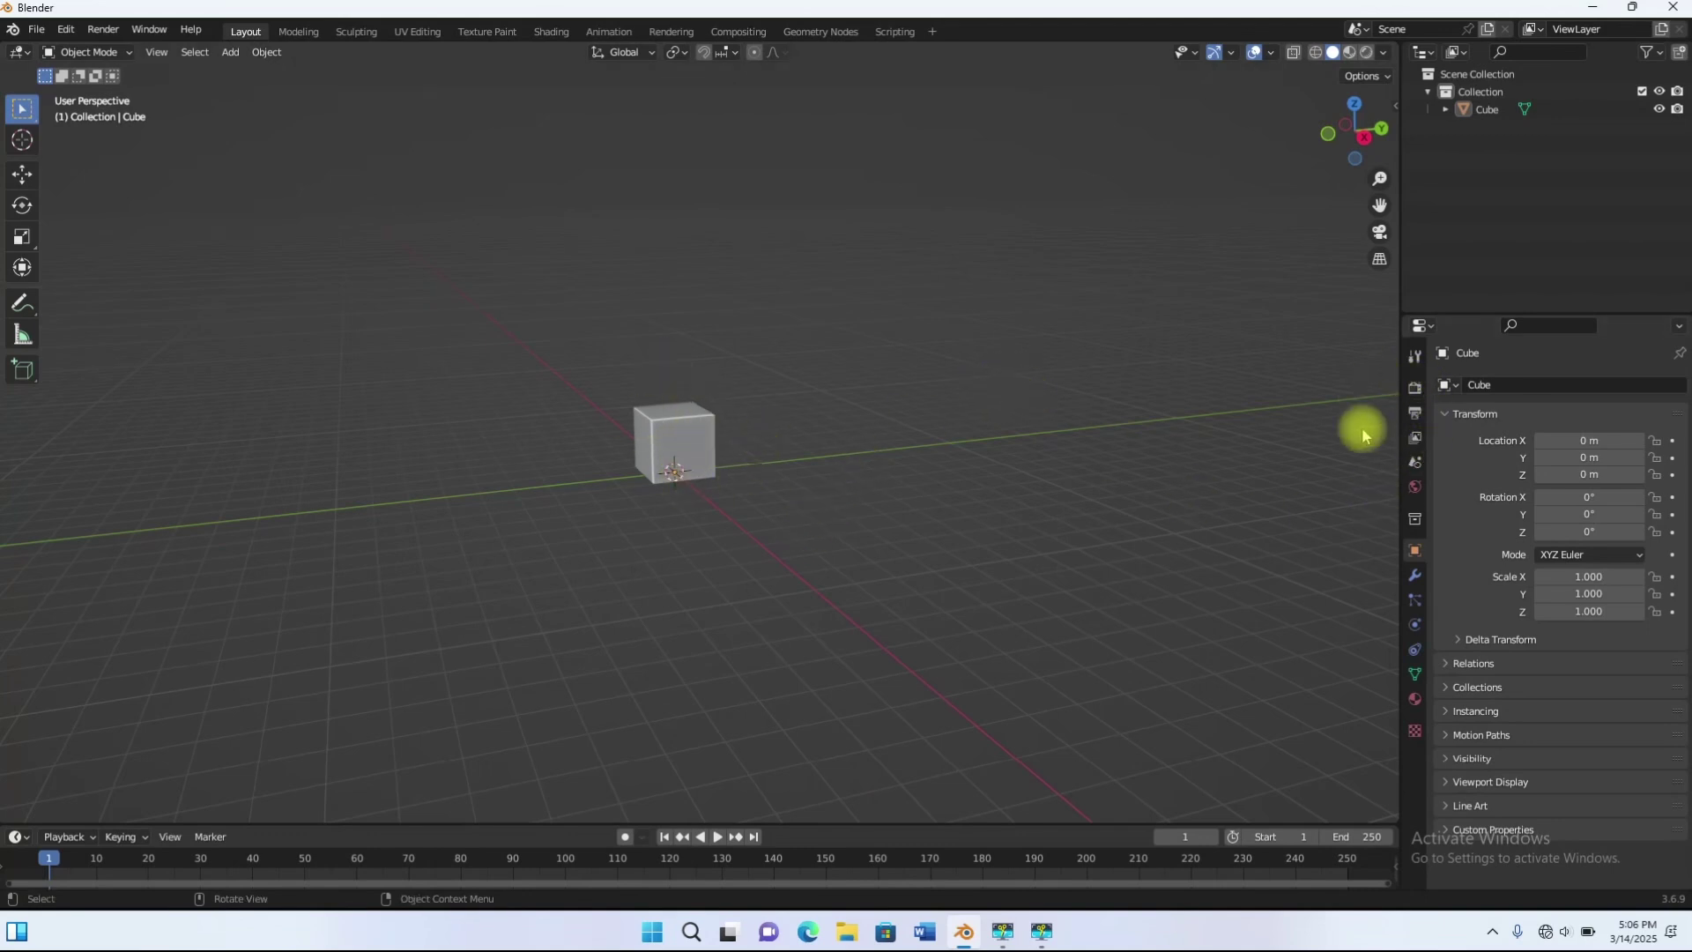
{"action": "left_click", "coordinate": [1415, 418]}
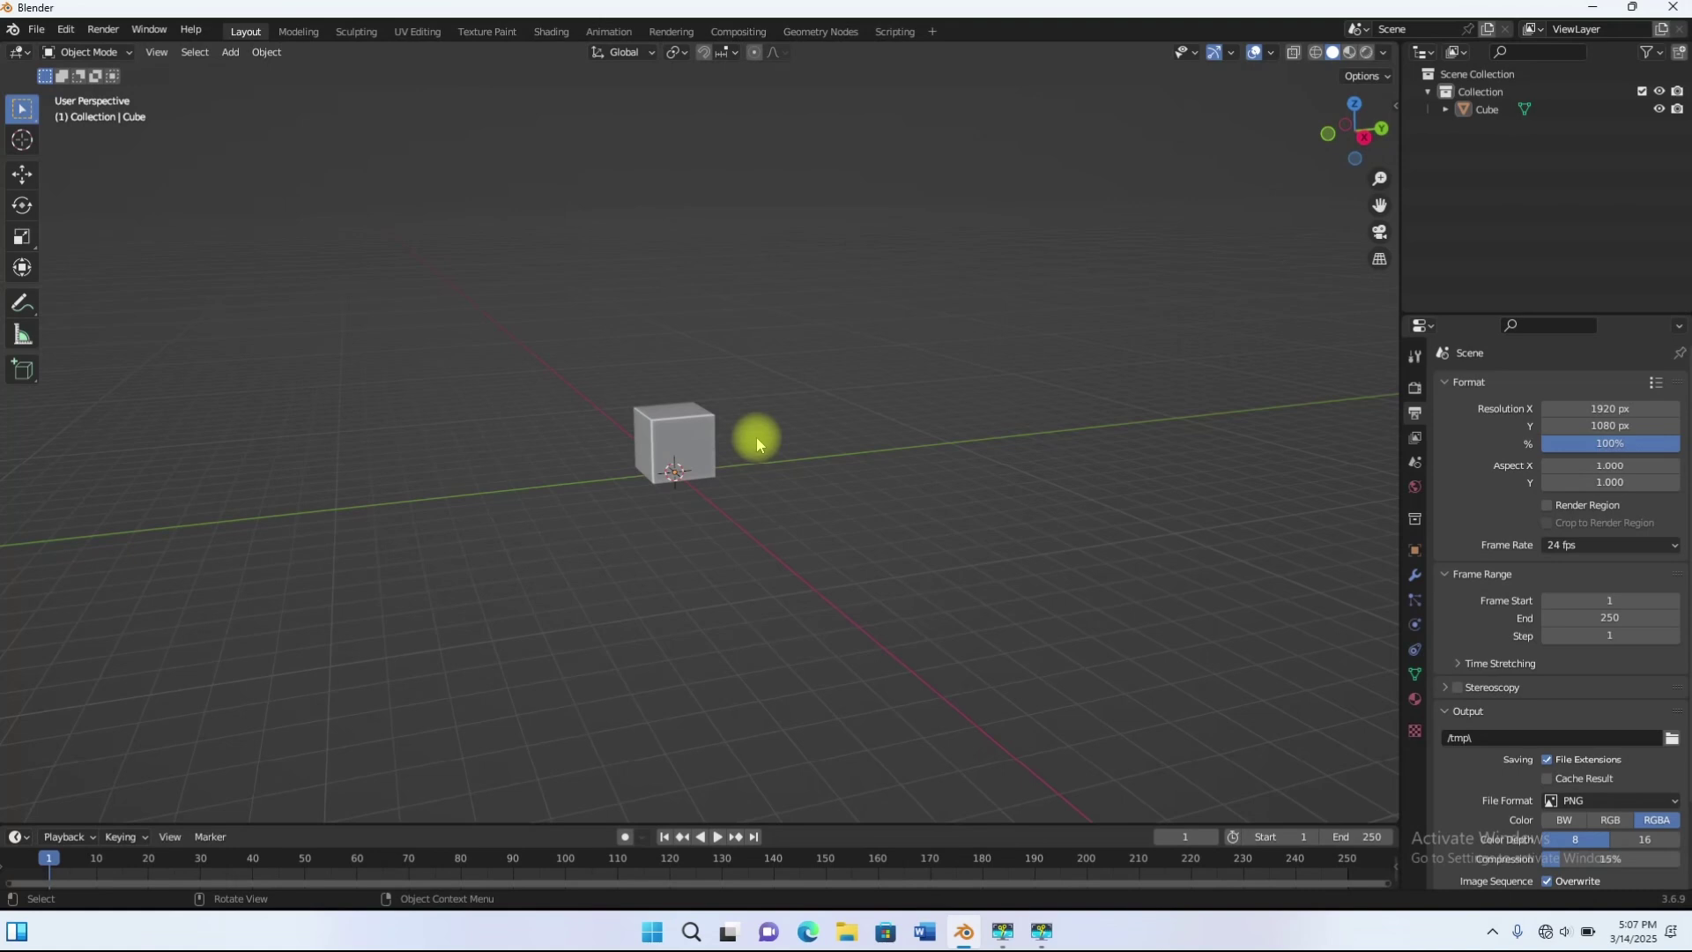
Step: Switch to Paint by launching it from the list of all installed Windows apps
{"action": "key", "text": "super"}
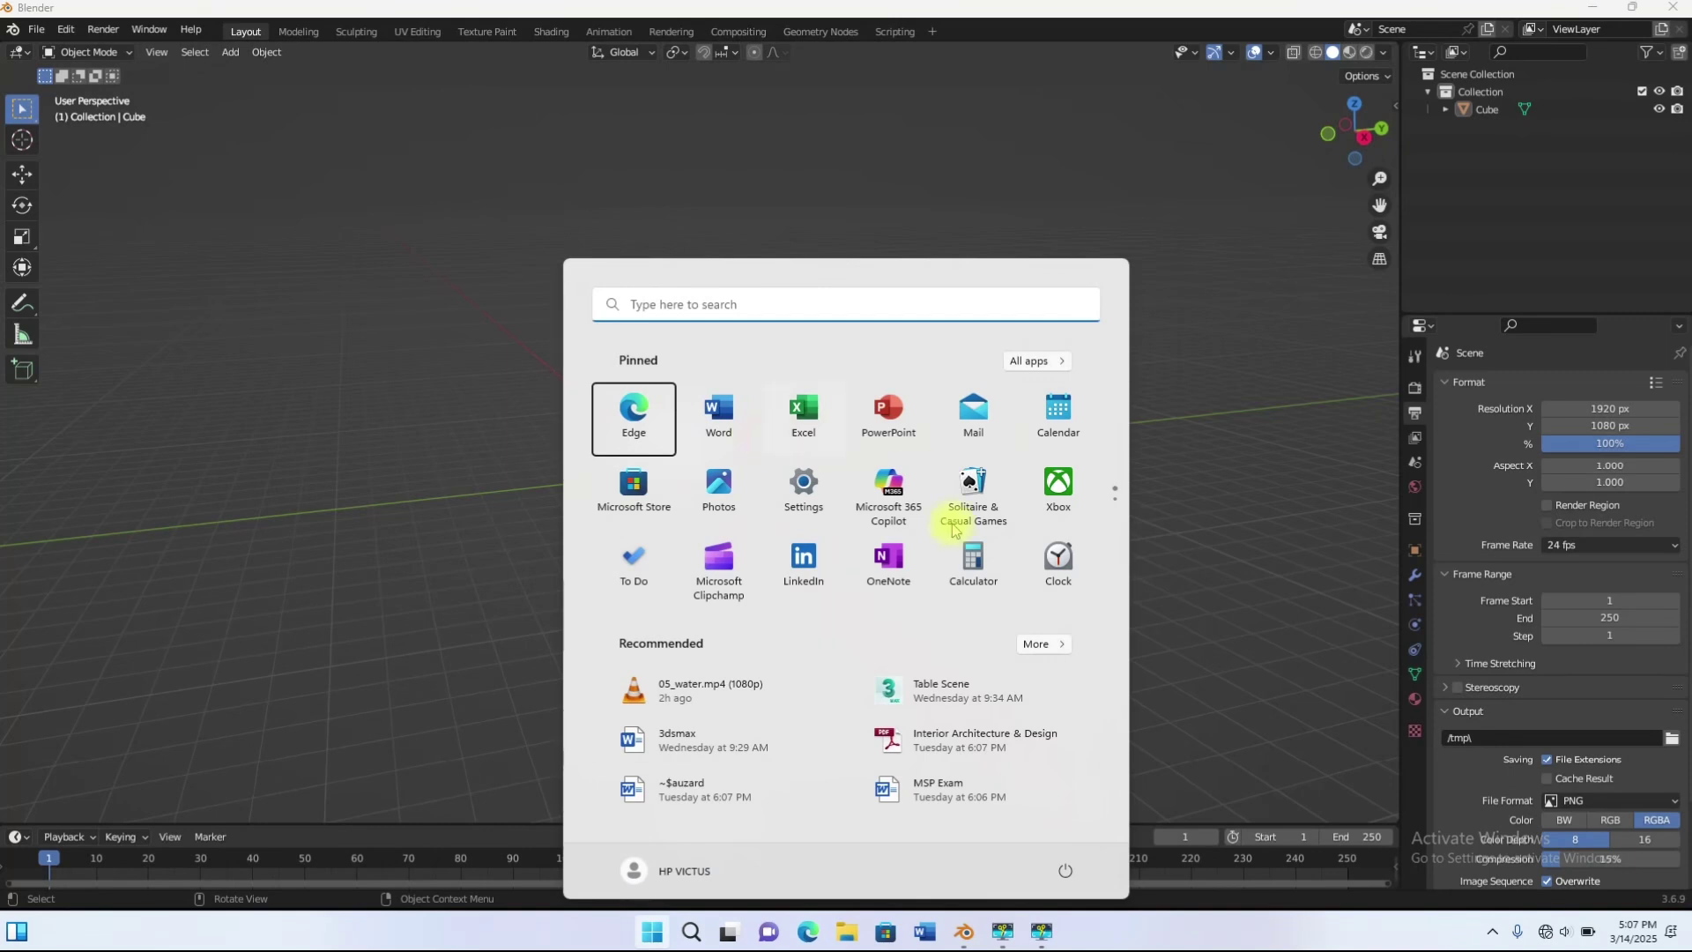
{"action": "left_click", "coordinate": [1049, 371]}
{"action": "scroll", "coordinate": [770, 572], "scroll_direction": "down", "scroll_amount": 10}
{"action": "scroll", "coordinate": [770, 573], "scroll_direction": "down", "scroll_amount": 12}
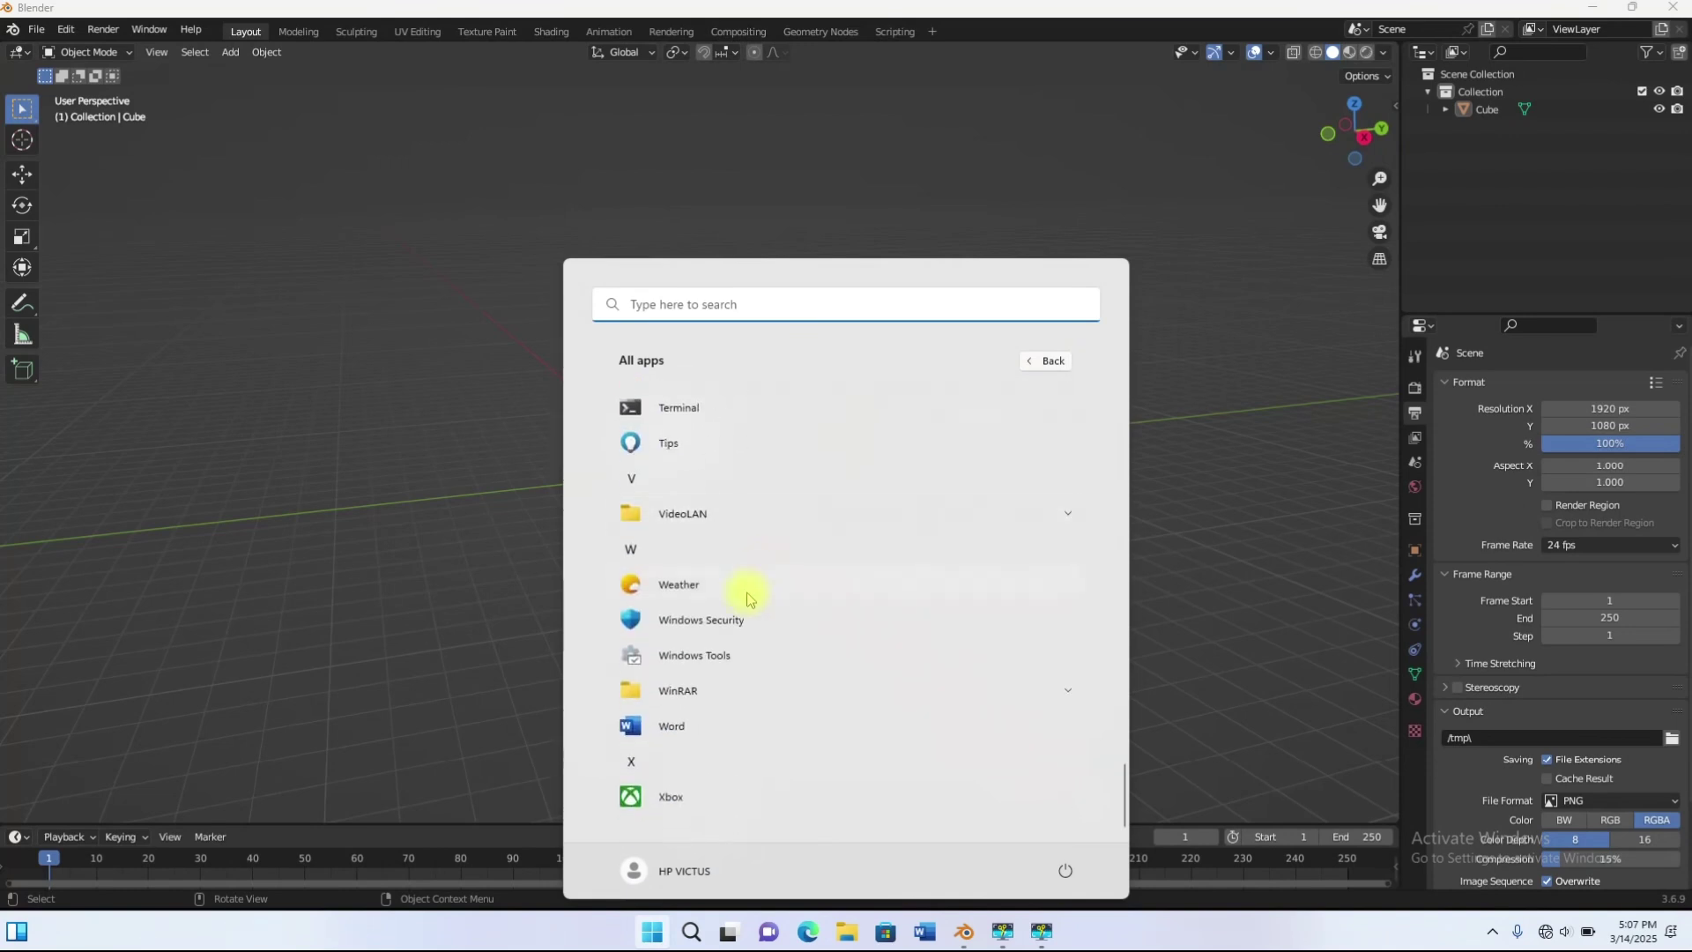
{"action": "scroll", "coordinate": [732, 609], "scroll_direction": "up", "scroll_amount": 5}
{"action": "left_click", "coordinate": [677, 511]}
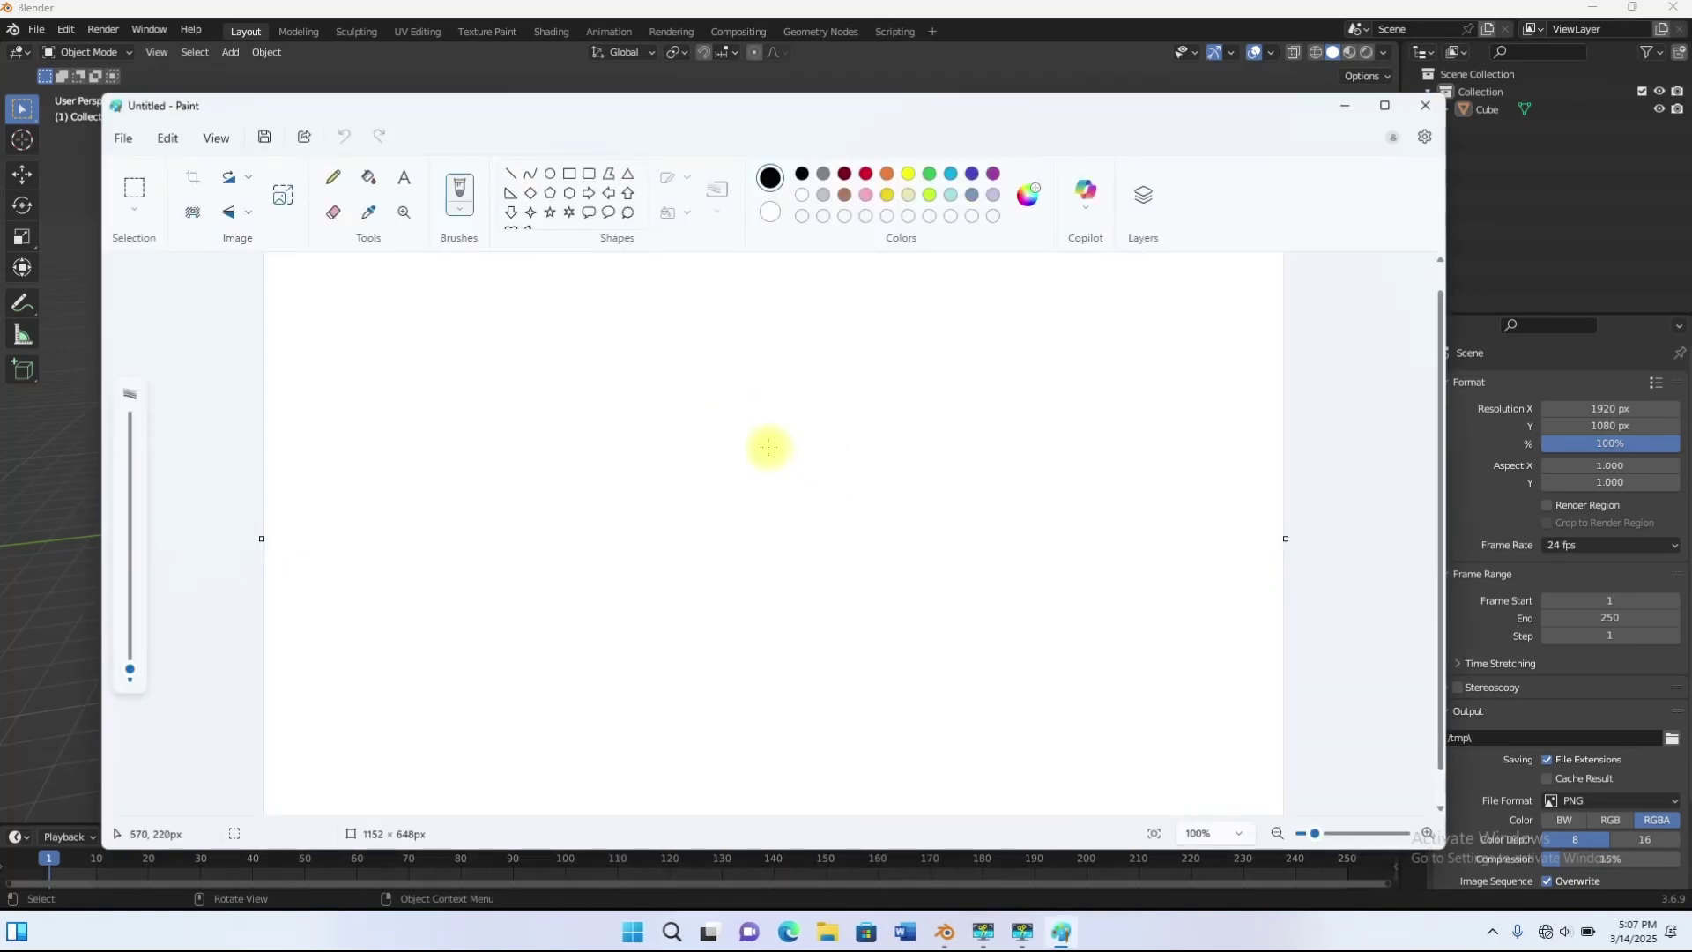
Step: Enlarge the brush and draw a horizontal black baseline low on the canvas with four short tick marks beneath it
{"action": "scroll", "coordinate": [771, 443], "scroll_direction": "down", "scroll_amount": 2, "text": "ctrl"}
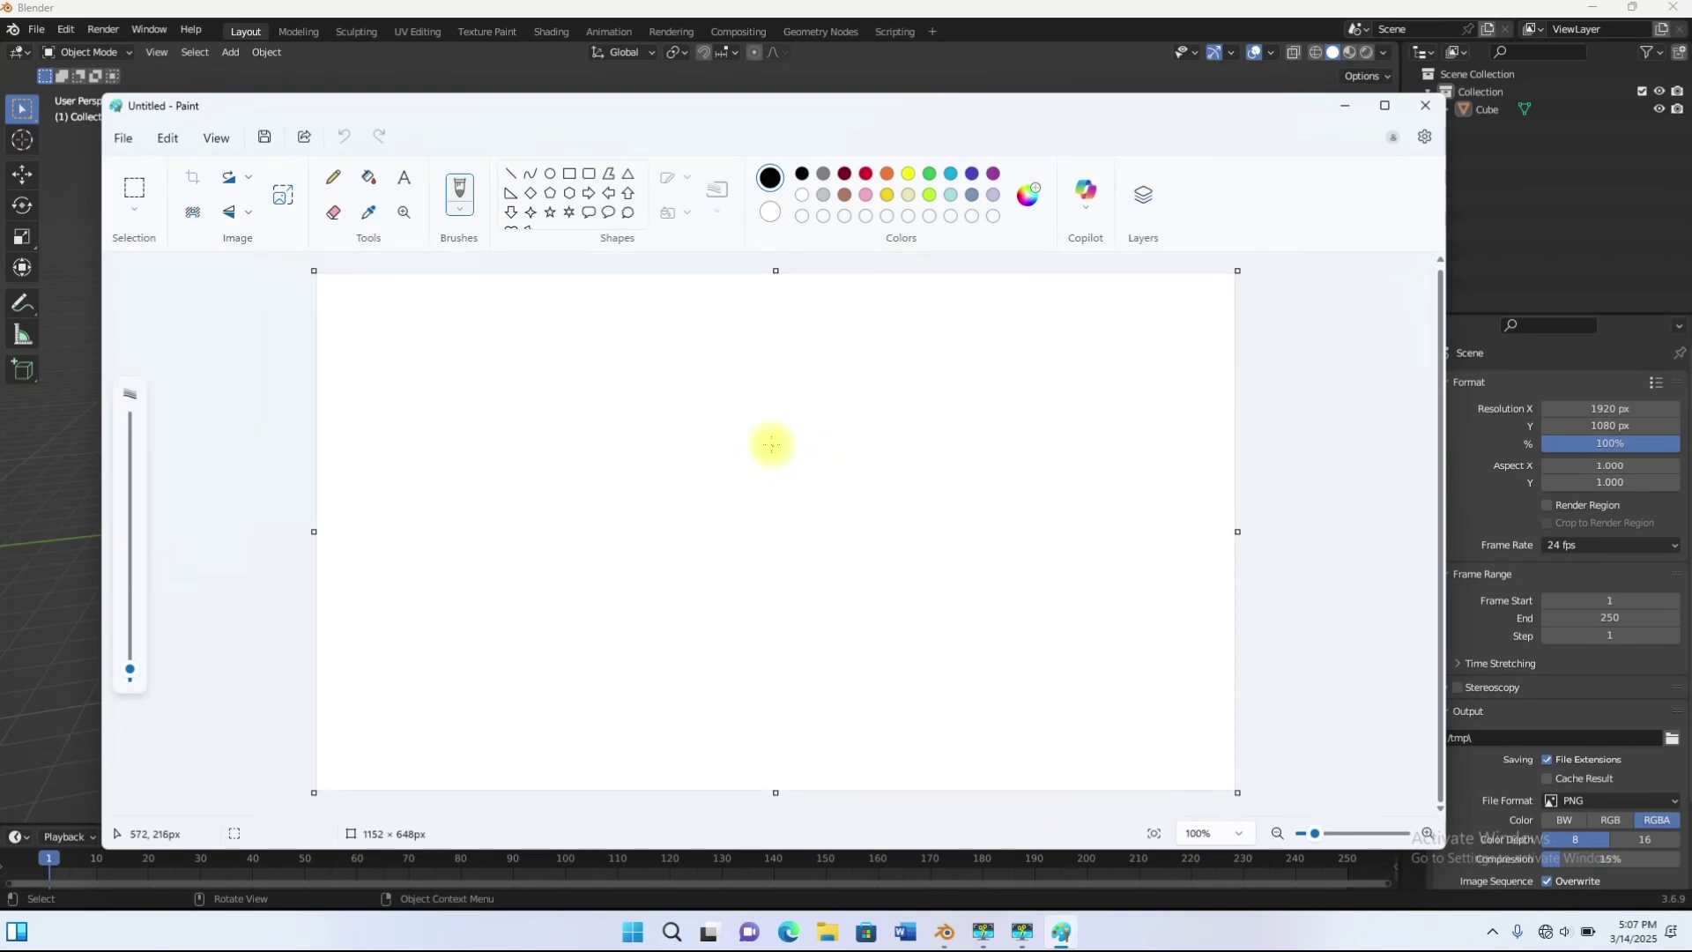
{"action": "left_click_drag", "start_coordinate": [131, 672], "coordinate": [130, 627]}
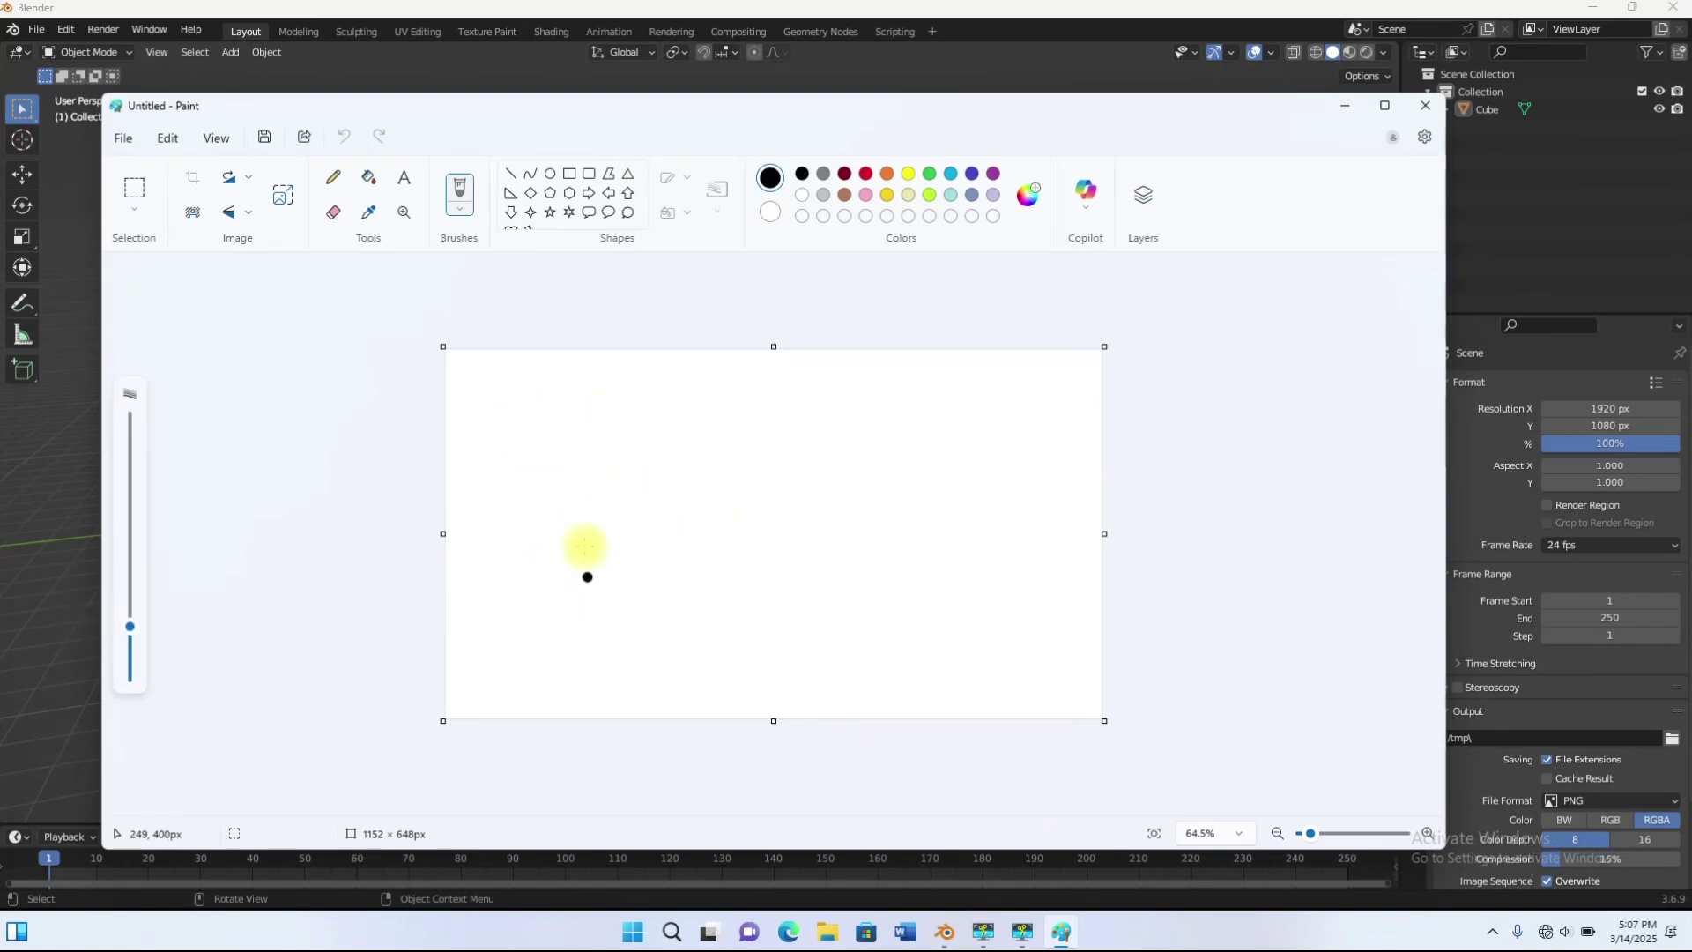
{"action": "mouse_move", "coordinate": [524, 665]}
{"action": "left_mouse_down"}
{"action": "mouse_move", "coordinate": [702, 704]}
{"action": "mouse_move", "coordinate": [898, 700]}
{"action": "left_mouse_up"}
{"action": "key", "text": "ctrl+z"}
{"action": "left_click_drag", "start_coordinate": [525, 682], "coordinate": [954, 673]}
{"action": "left_click", "coordinate": [597, 692]}
{"action": "left_click", "coordinate": [634, 690]}
{"action": "left_click", "coordinate": [714, 689]}
{"action": "left_click", "coordinate": [774, 694]}
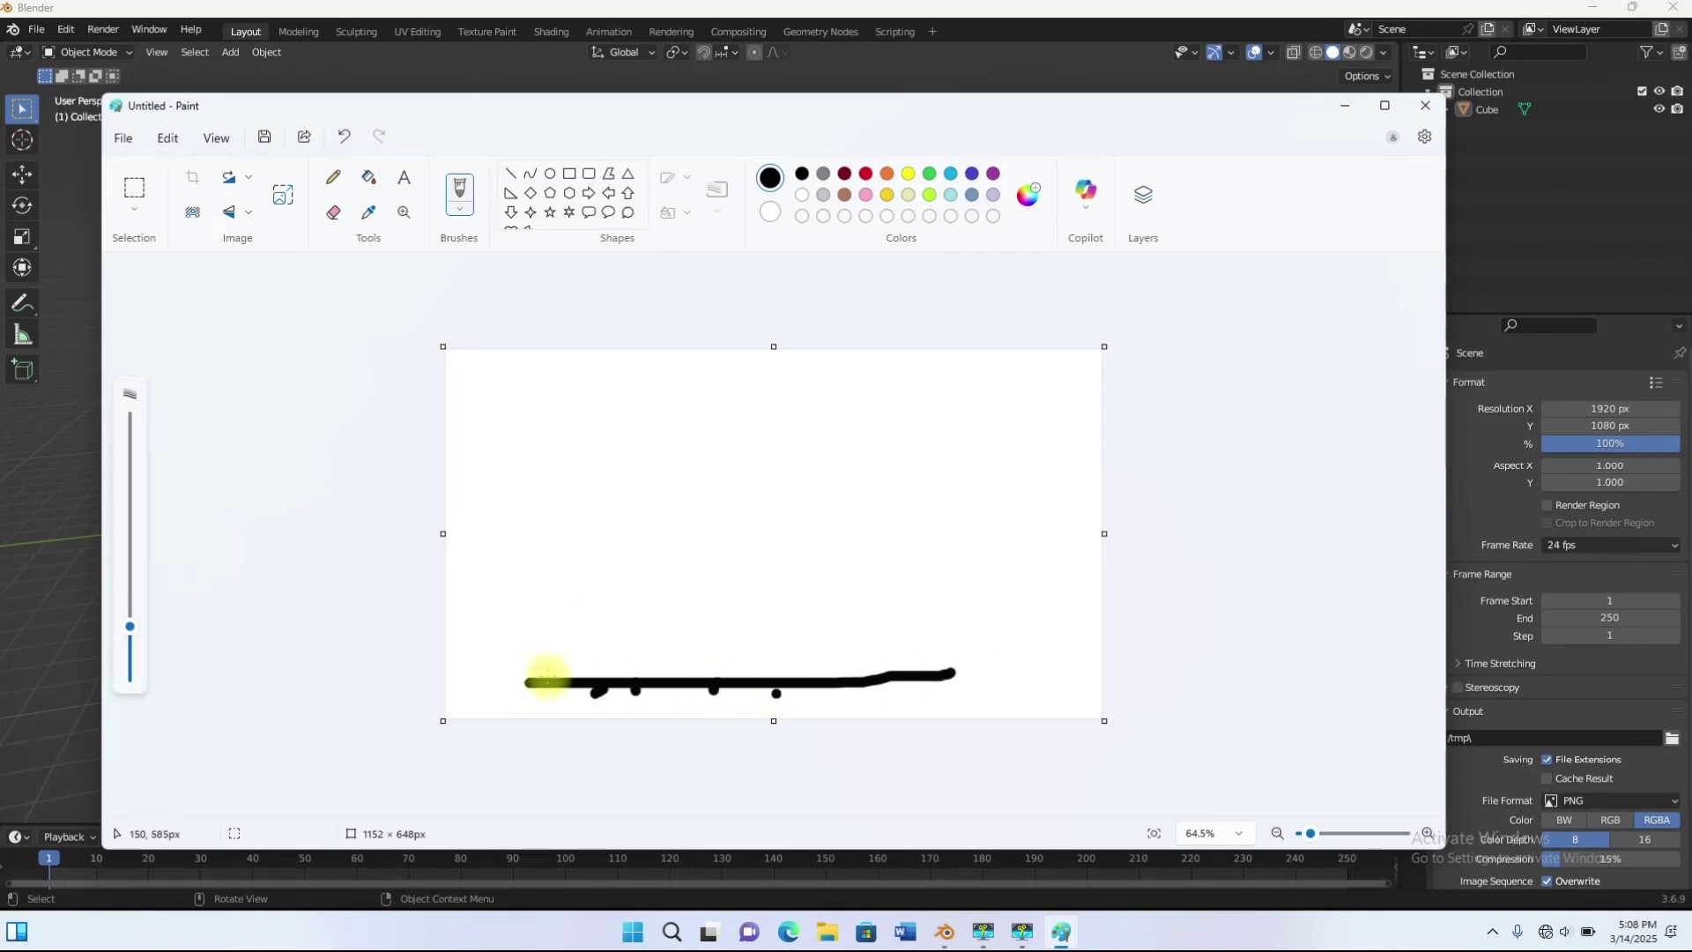
Step: Draw a circle near each end of the baseline with an arrow between them, and label the circles "st" and "sp"
{"action": "mouse_move", "coordinate": [570, 673]}
{"action": "left_mouse_down"}
{"action": "mouse_move", "coordinate": [585, 626]}
{"action": "mouse_move", "coordinate": [575, 677]}
{"action": "mouse_move", "coordinate": [558, 642]}
{"action": "mouse_move", "coordinate": [606, 674]}
{"action": "mouse_move", "coordinate": [800, 649]}
{"action": "mouse_move", "coordinate": [860, 661]}
{"action": "mouse_move", "coordinate": [873, 628]}
{"action": "mouse_move", "coordinate": [839, 657]}
{"action": "left_mouse_up"}
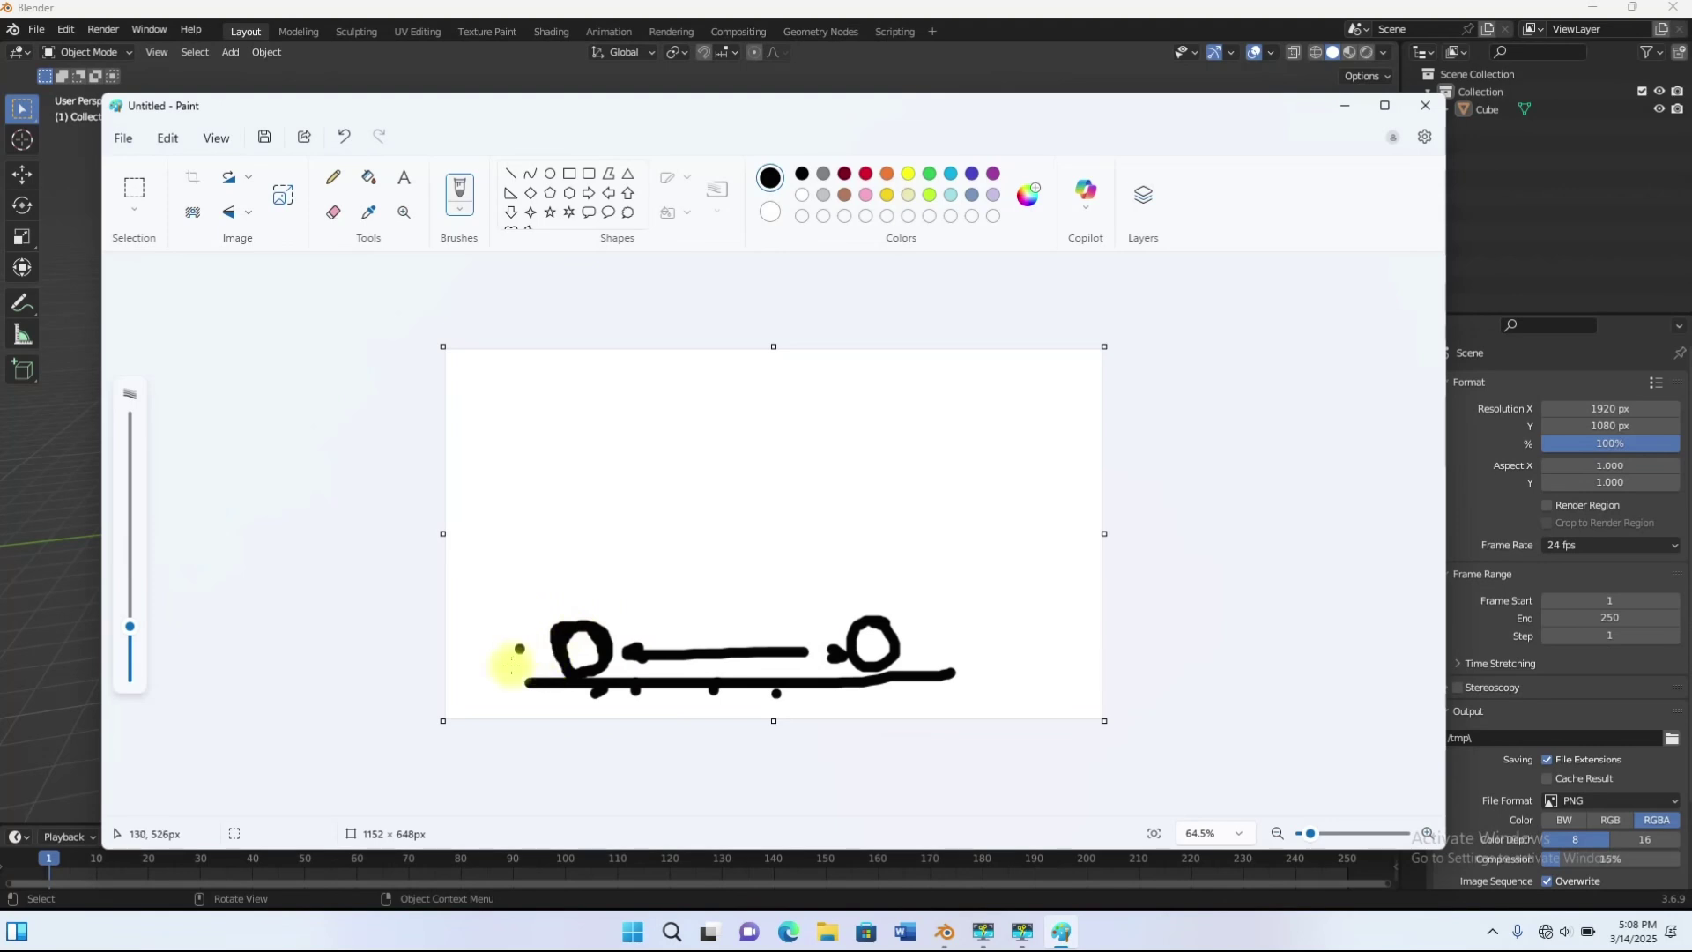
{"action": "mouse_move", "coordinate": [506, 642]}
{"action": "left_mouse_down"}
{"action": "mouse_move", "coordinate": [474, 676]}
{"action": "mouse_move", "coordinate": [505, 640]}
{"action": "mouse_move", "coordinate": [527, 654]}
{"action": "left_mouse_up"}
{"action": "left_click_drag", "start_coordinate": [933, 628], "coordinate": [955, 643]}
{"action": "left_click", "coordinate": [942, 619]}
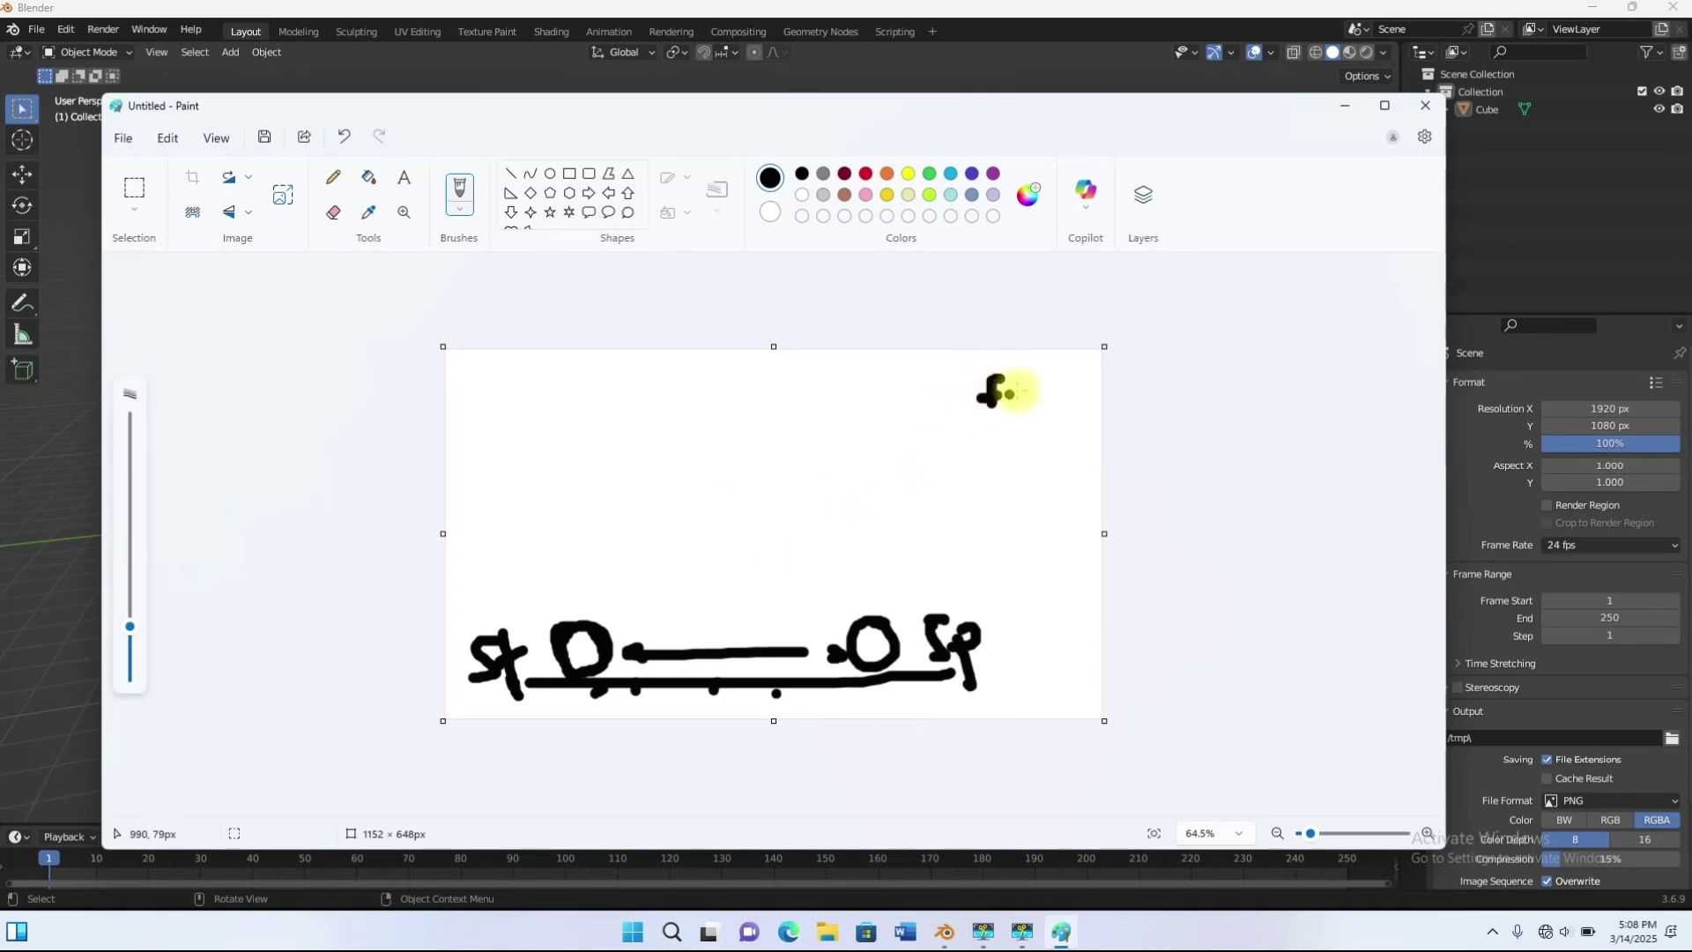
Step: Handwrite the notes "fps" and "3 fps" in the canvas's upper-right area
{"action": "left_click_drag", "start_coordinate": [1032, 379], "coordinate": [1051, 395]}
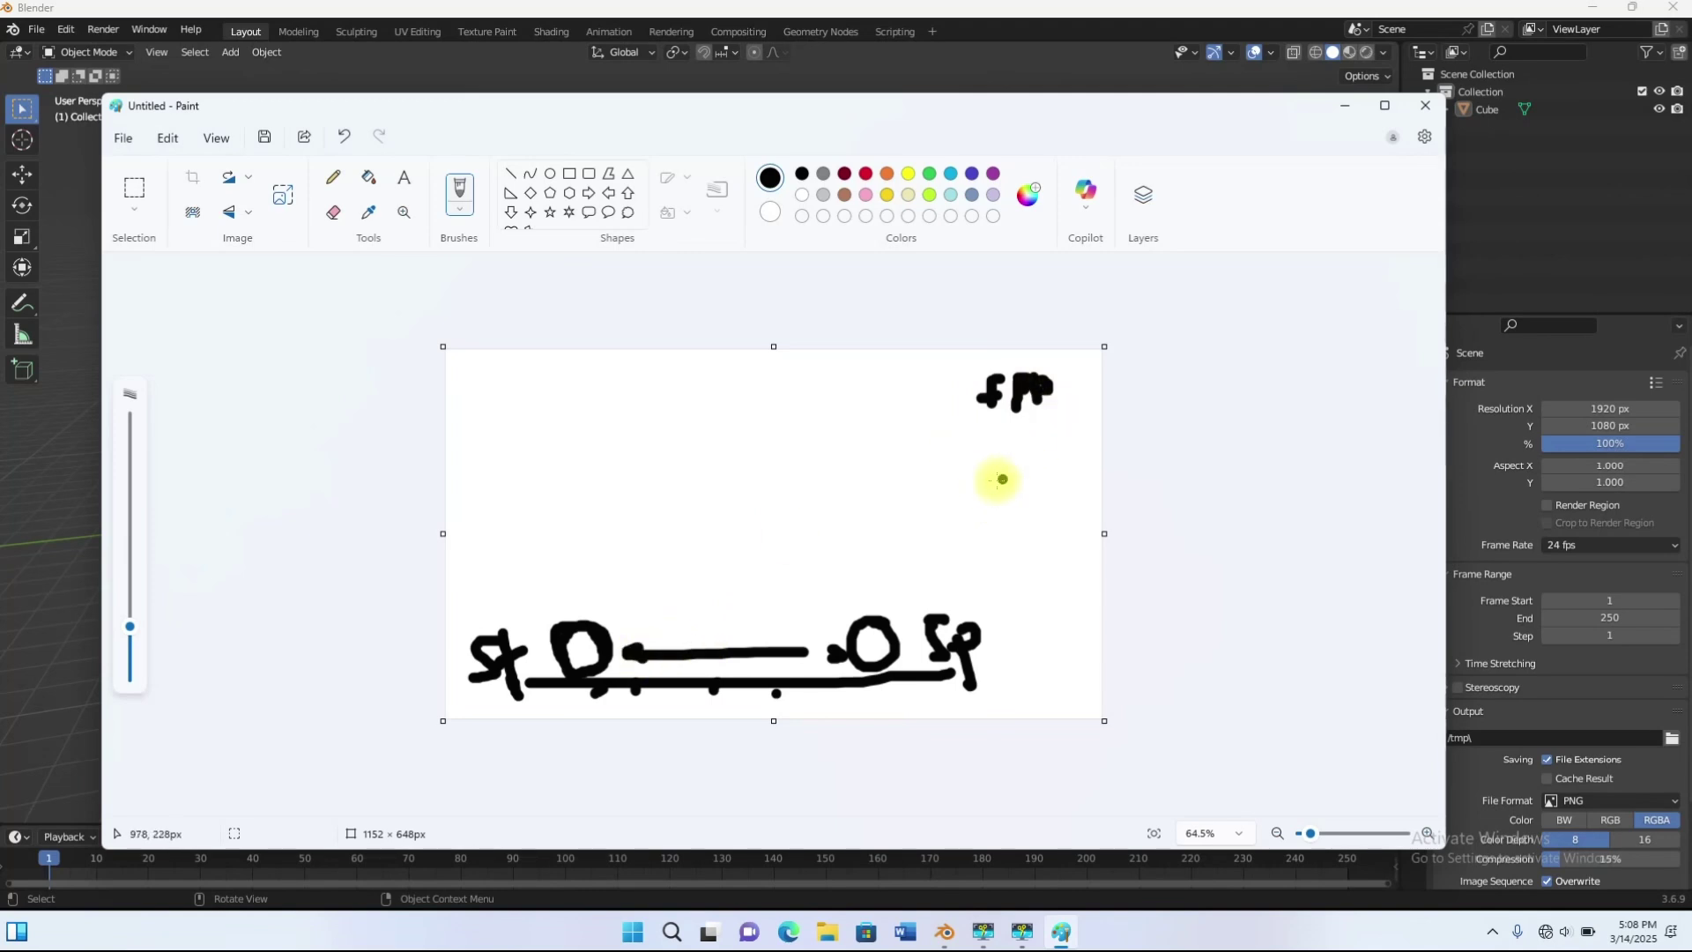
{"action": "mouse_move", "coordinate": [988, 476]}
{"action": "left_mouse_down"}
{"action": "mouse_move", "coordinate": [1000, 490]}
{"action": "mouse_move", "coordinate": [969, 511]}
{"action": "mouse_move", "coordinate": [1076, 479]}
{"action": "mouse_move", "coordinate": [1083, 494]}
{"action": "left_mouse_up"}
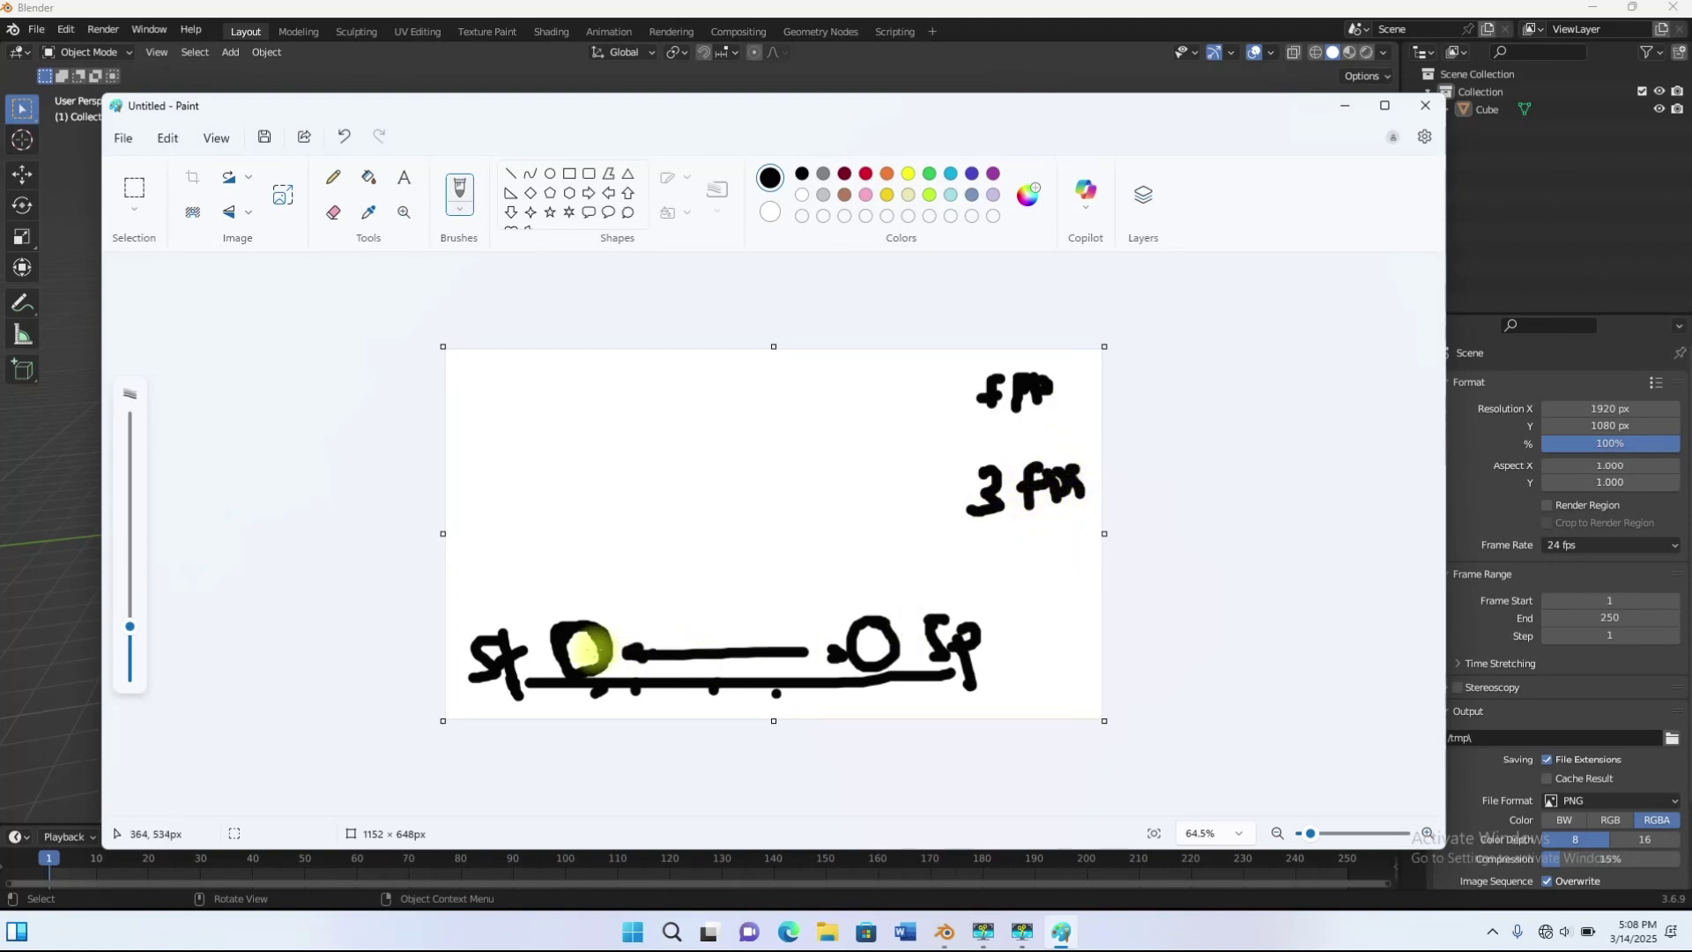
Step: Undo the stray mark in the circle beside the "st" label and retrace that circle with extra strokes
{"action": "left_click", "coordinate": [826, 626]}
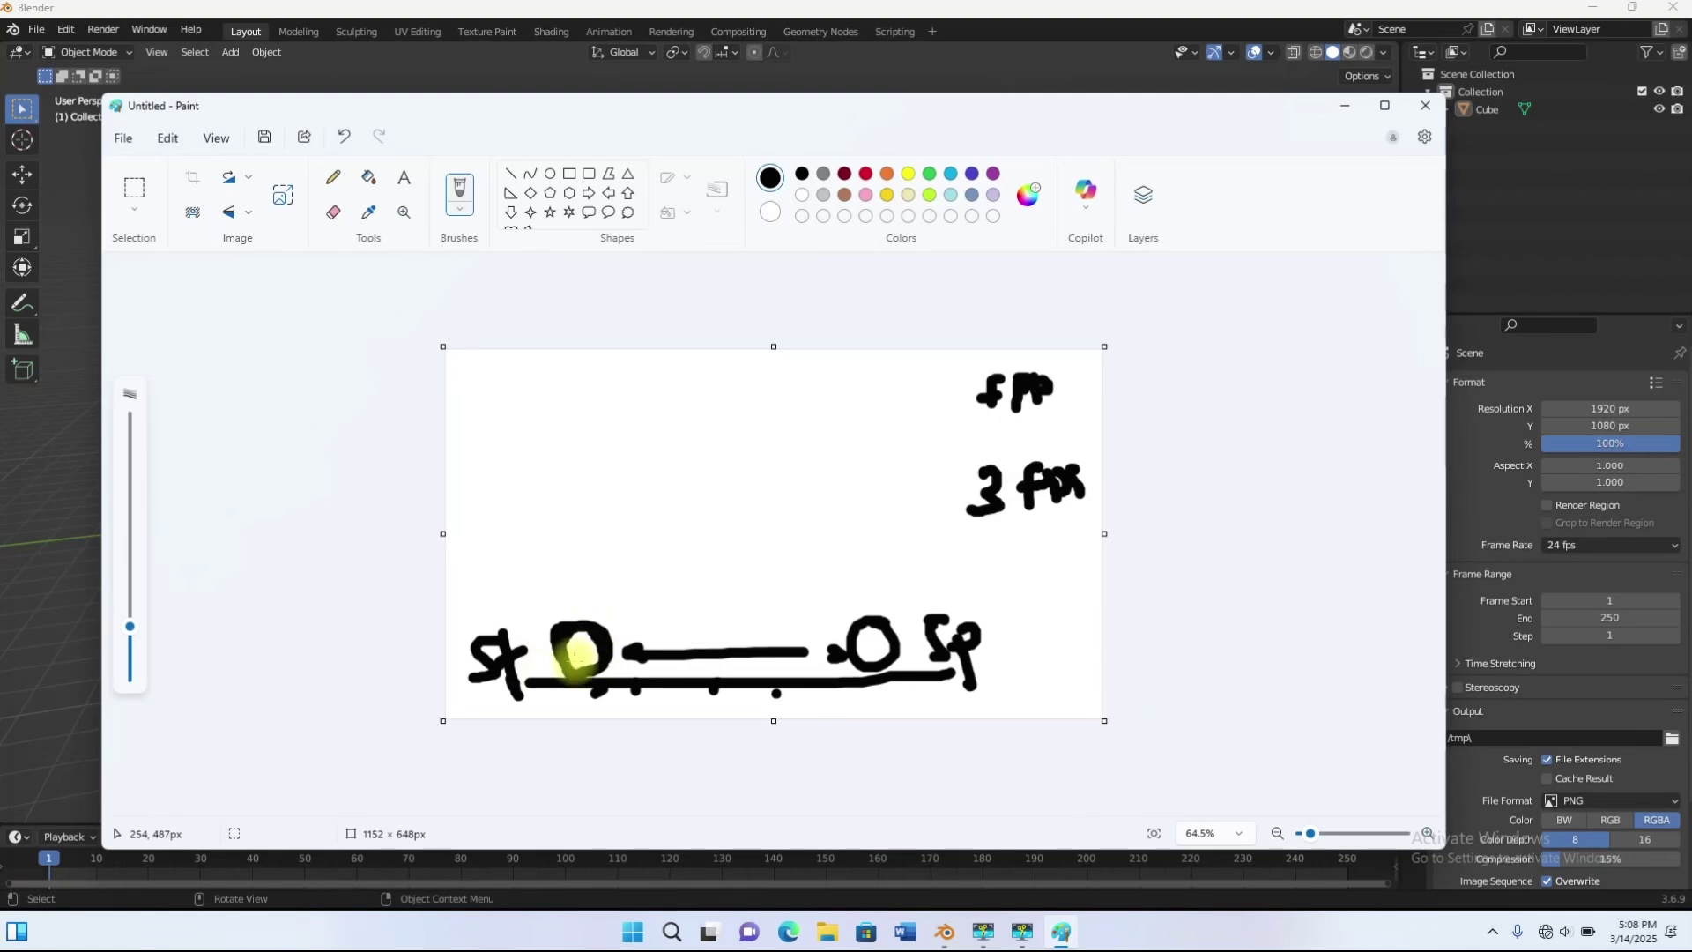
{"action": "left_click", "coordinate": [586, 643]}
{"action": "key", "text": "ctrl+z"}
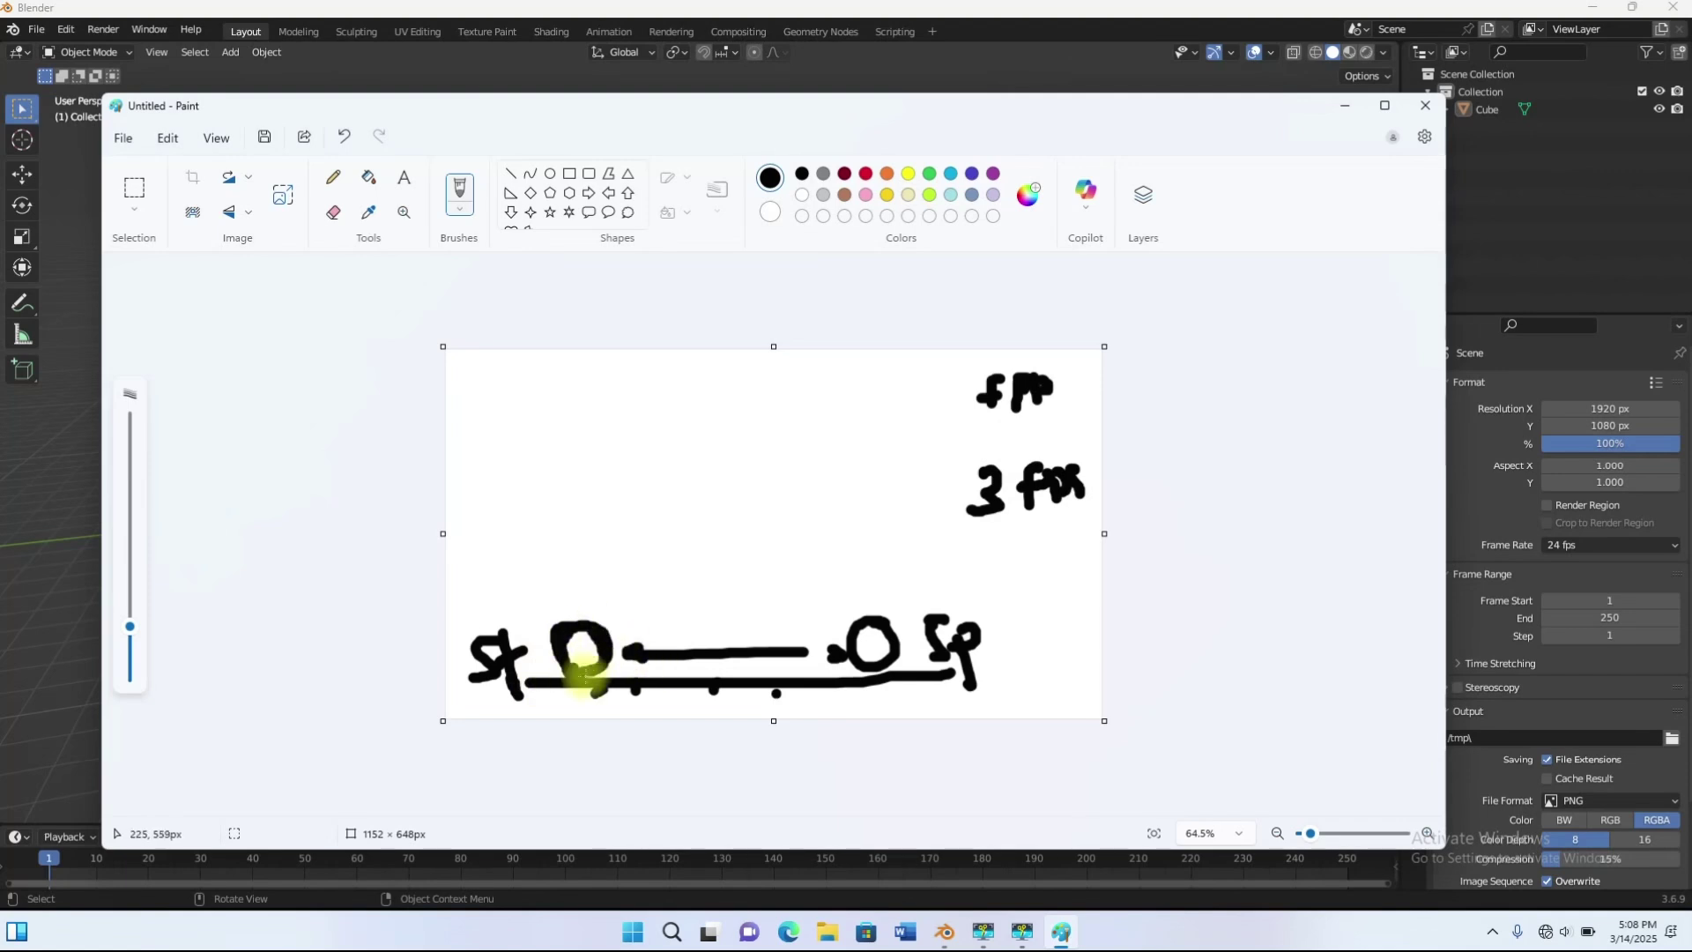
{"action": "left_click", "coordinate": [680, 684]}
{"action": "left_click", "coordinate": [869, 642]}
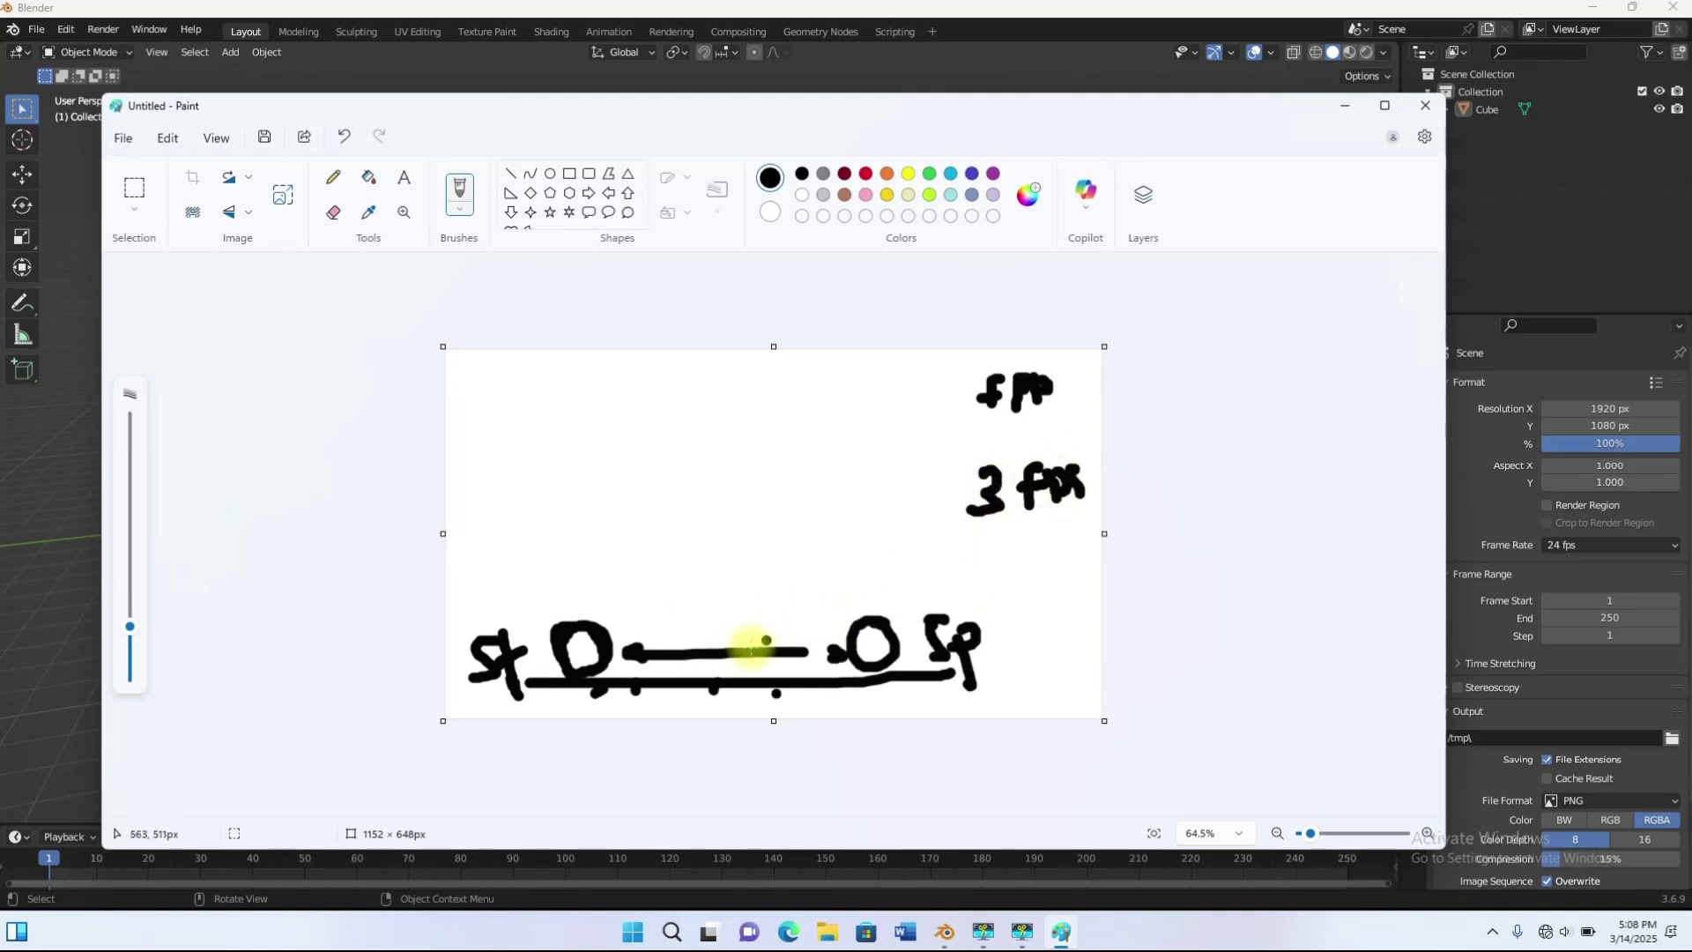
{"action": "mouse_move", "coordinate": [576, 623]}
{"action": "left_mouse_down"}
{"action": "mouse_move", "coordinate": [574, 652]}
{"action": "mouse_move", "coordinate": [567, 623]}
{"action": "mouse_move", "coordinate": [581, 643]}
{"action": "mouse_move", "coordinate": [589, 626]}
{"action": "left_mouse_up"}
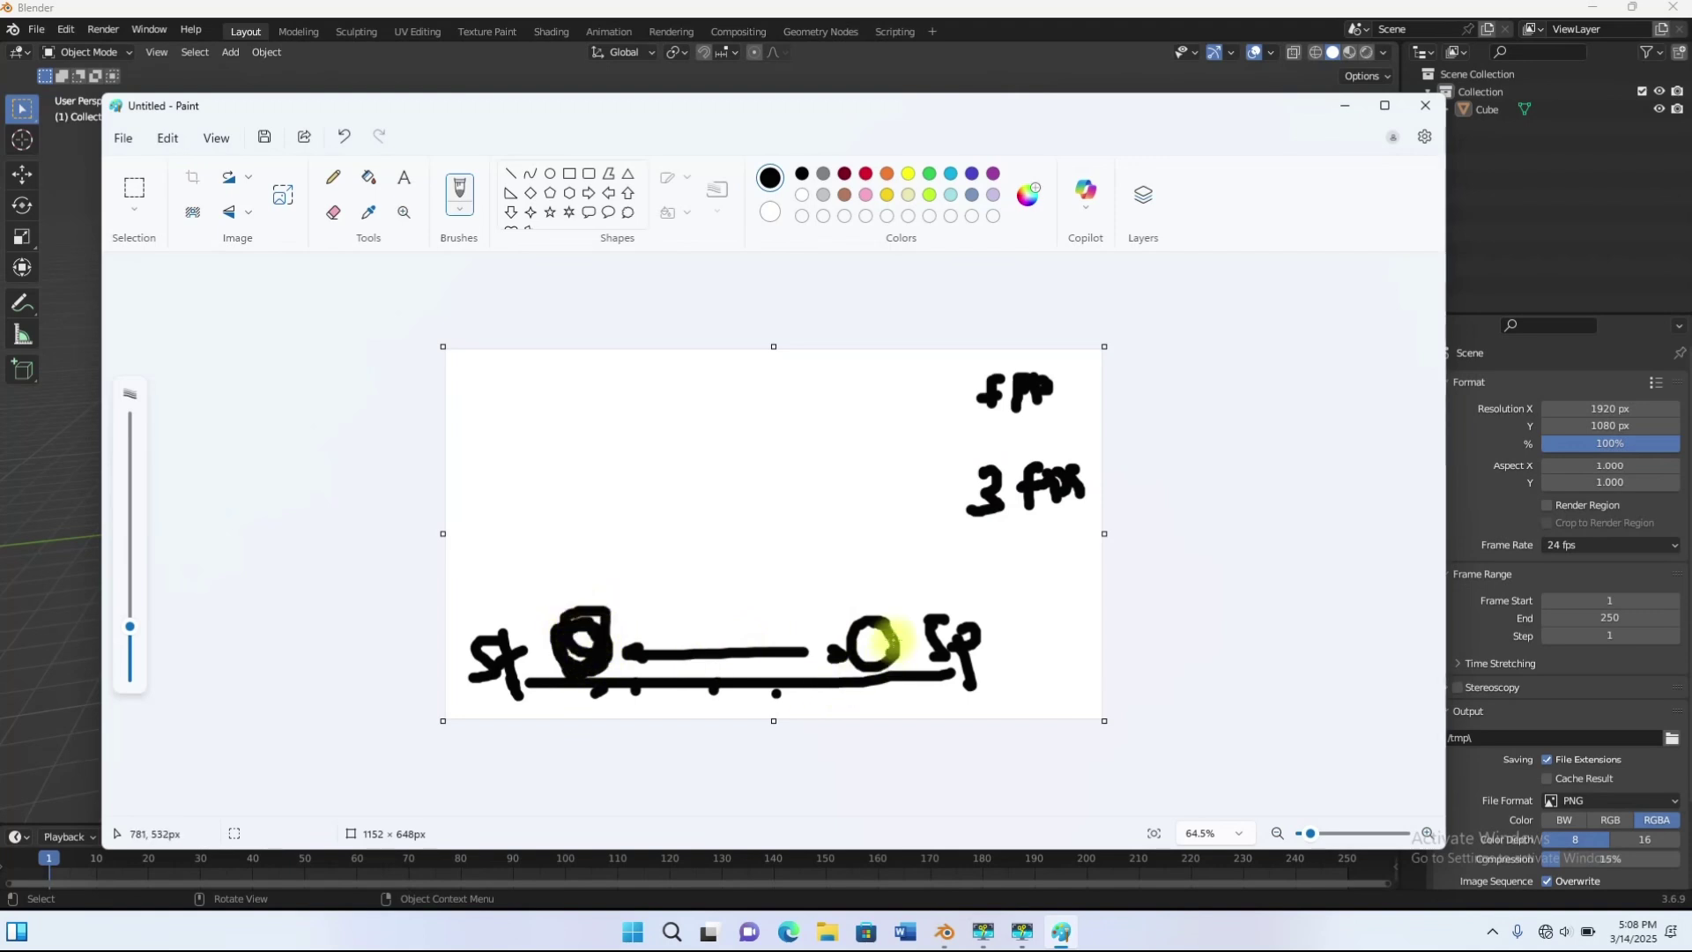
Step: Draw a middle circle above the baseline between the two end circles, and number the three circles 1, 2 and 3
{"action": "left_click_drag", "start_coordinate": [724, 647], "coordinate": [744, 622]}
{"action": "left_click_drag", "start_coordinate": [592, 616], "coordinate": [590, 591]}
{"action": "left_click_drag", "start_coordinate": [700, 585], "coordinate": [717, 595]}
{"action": "left_click_drag", "start_coordinate": [871, 586], "coordinate": [857, 627]}
Step: Handwrite the note "10 fps" beneath the "3 fps" note
{"action": "left_click", "coordinate": [931, 544]}
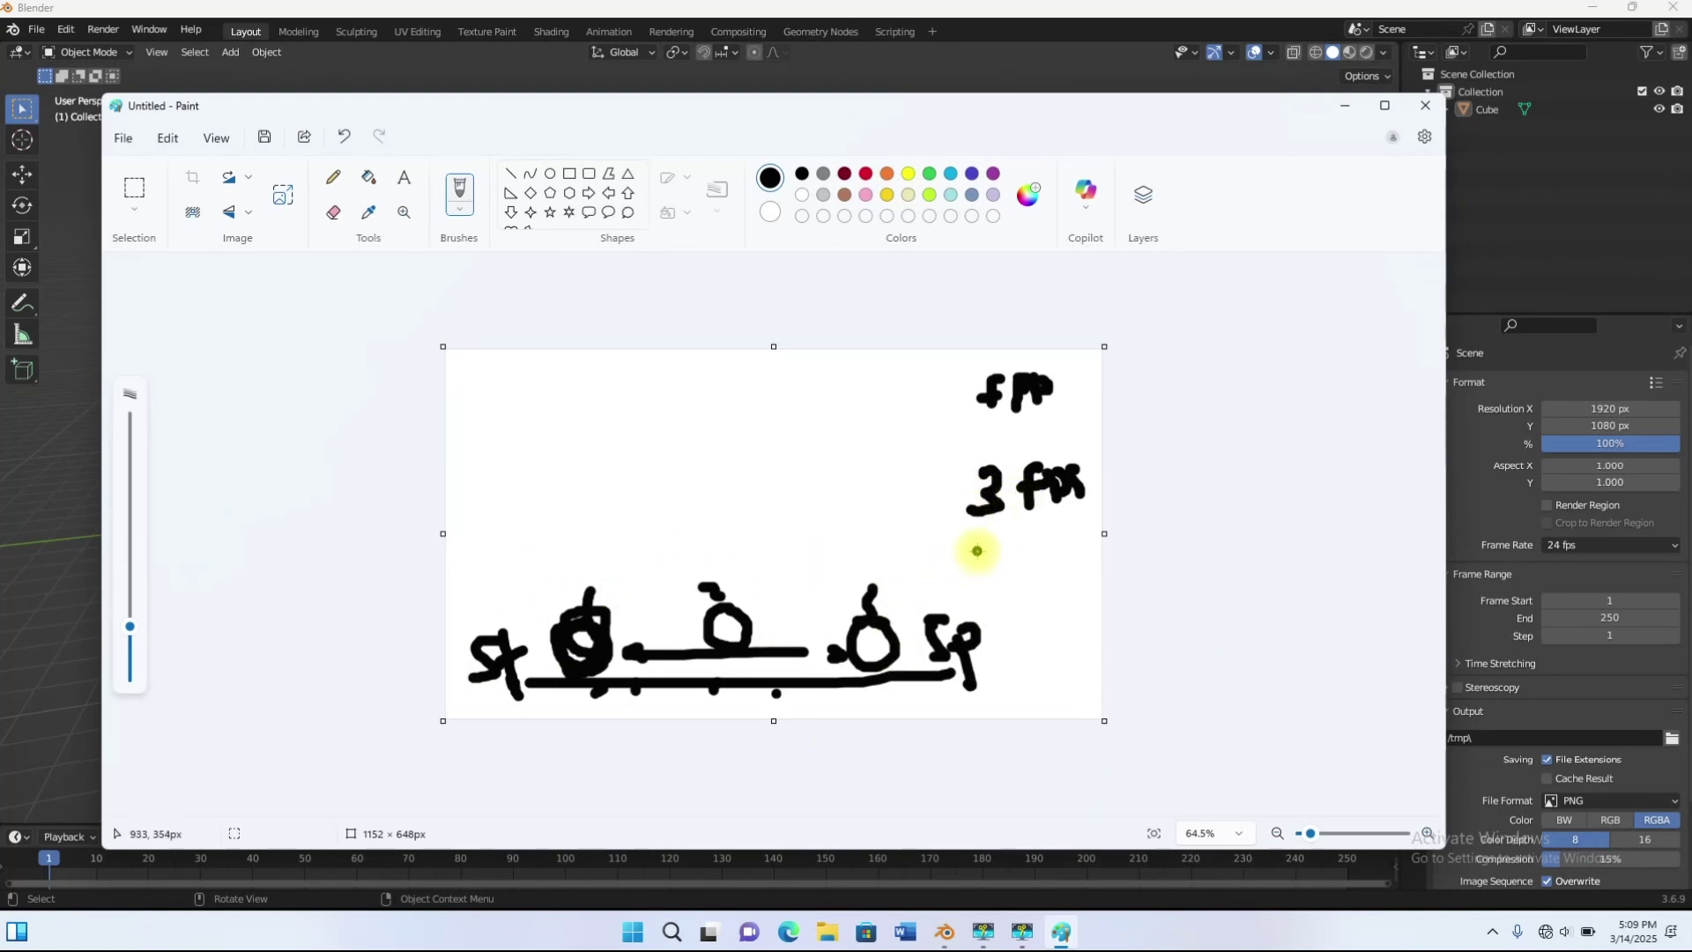
{"action": "mouse_move", "coordinate": [990, 553]}
{"action": "left_mouse_down"}
{"action": "mouse_move", "coordinate": [1070, 552]}
{"action": "mouse_move", "coordinate": [1064, 588]}
{"action": "mouse_move", "coordinate": [1076, 567]}
{"action": "mouse_move", "coordinate": [1095, 605]}
{"action": "mouse_move", "coordinate": [1069, 567]}
{"action": "mouse_move", "coordinate": [1066, 621]}
{"action": "left_mouse_up"}
{"action": "left_click", "coordinate": [1047, 638]}
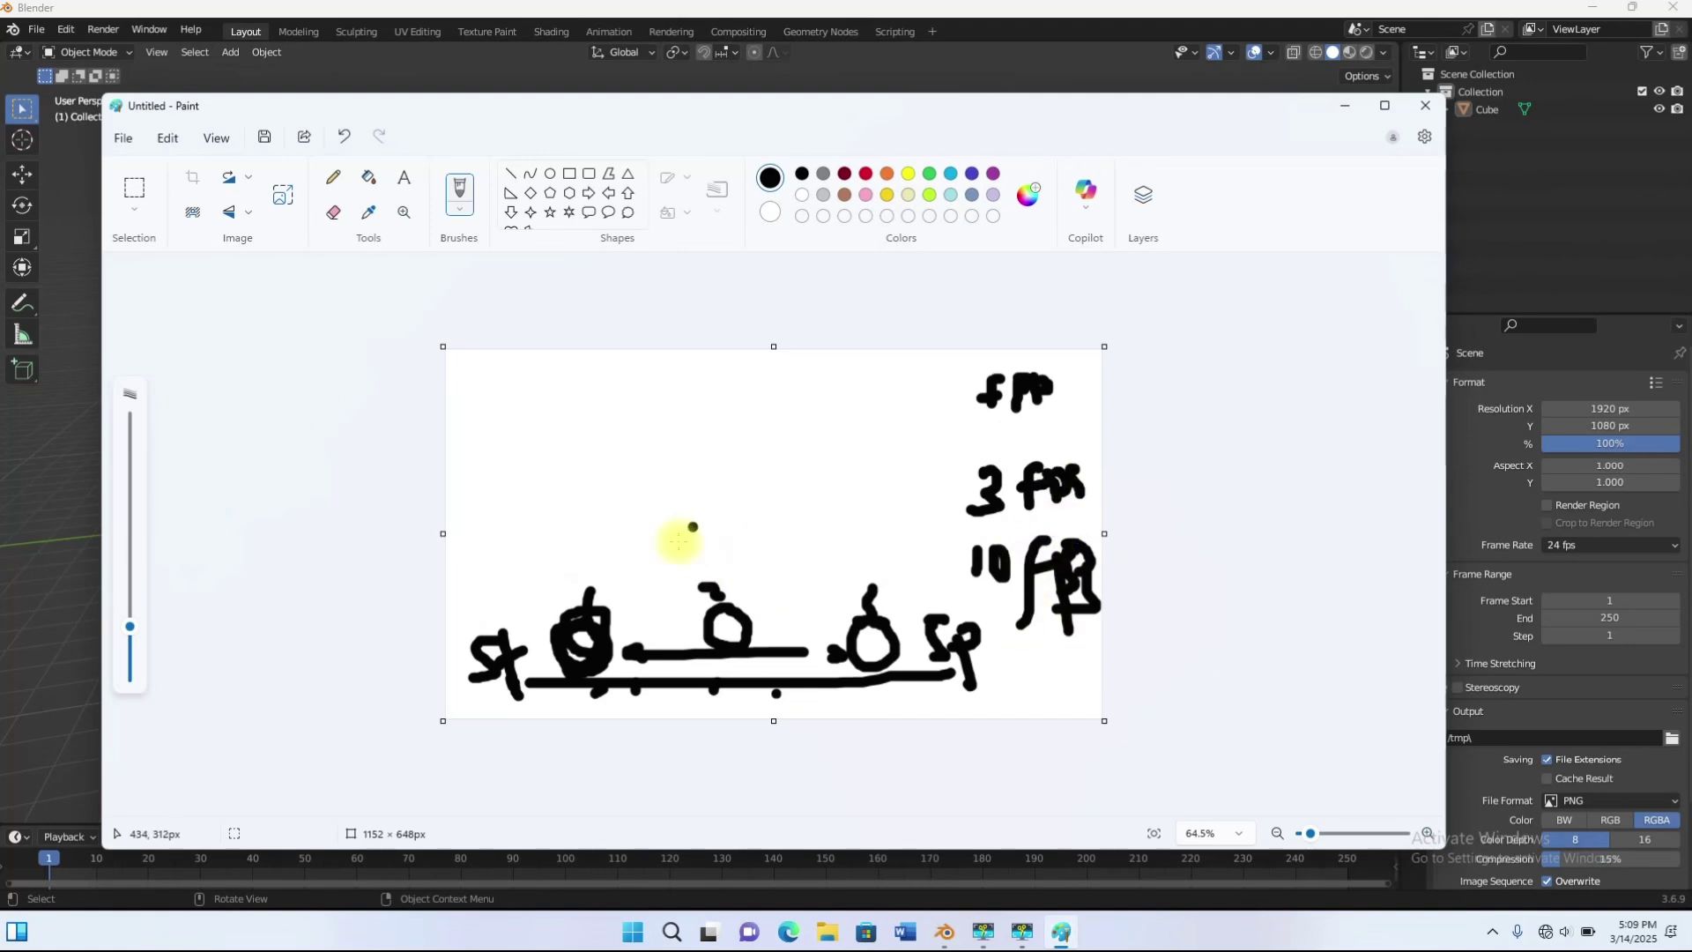
Step: Undo the stray dot and draw a row of ten small circles above the three numbered circles
{"action": "key", "text": "ctrl+z"}
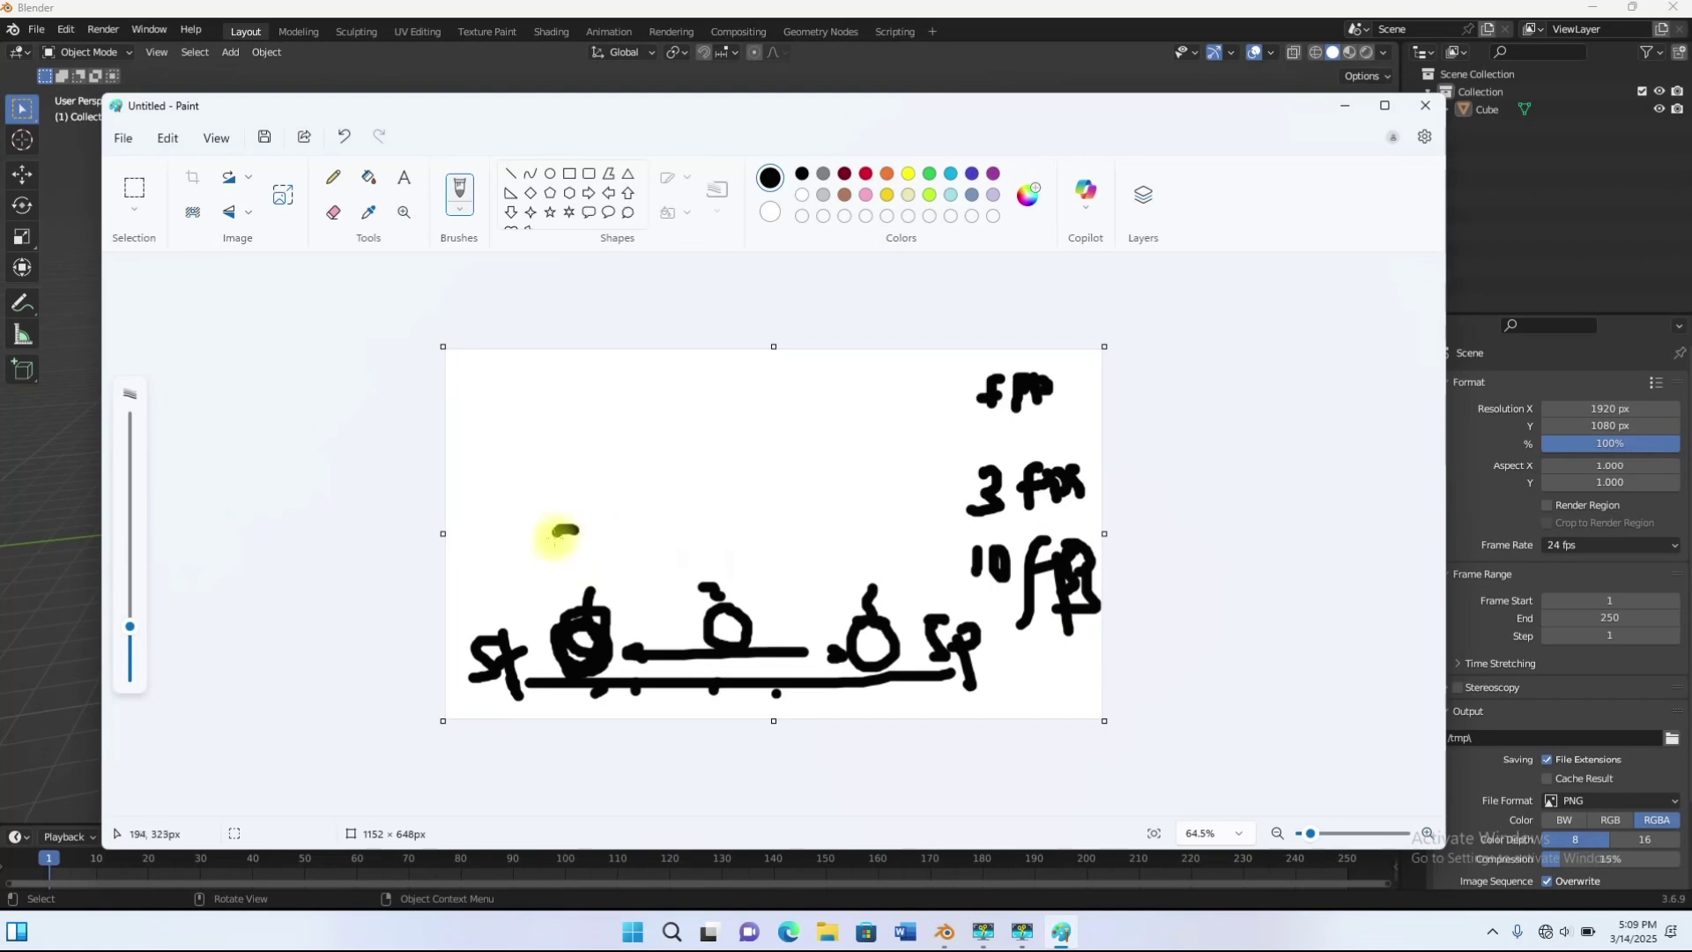
{"action": "left_click_drag", "start_coordinate": [579, 540], "coordinate": [577, 546]}
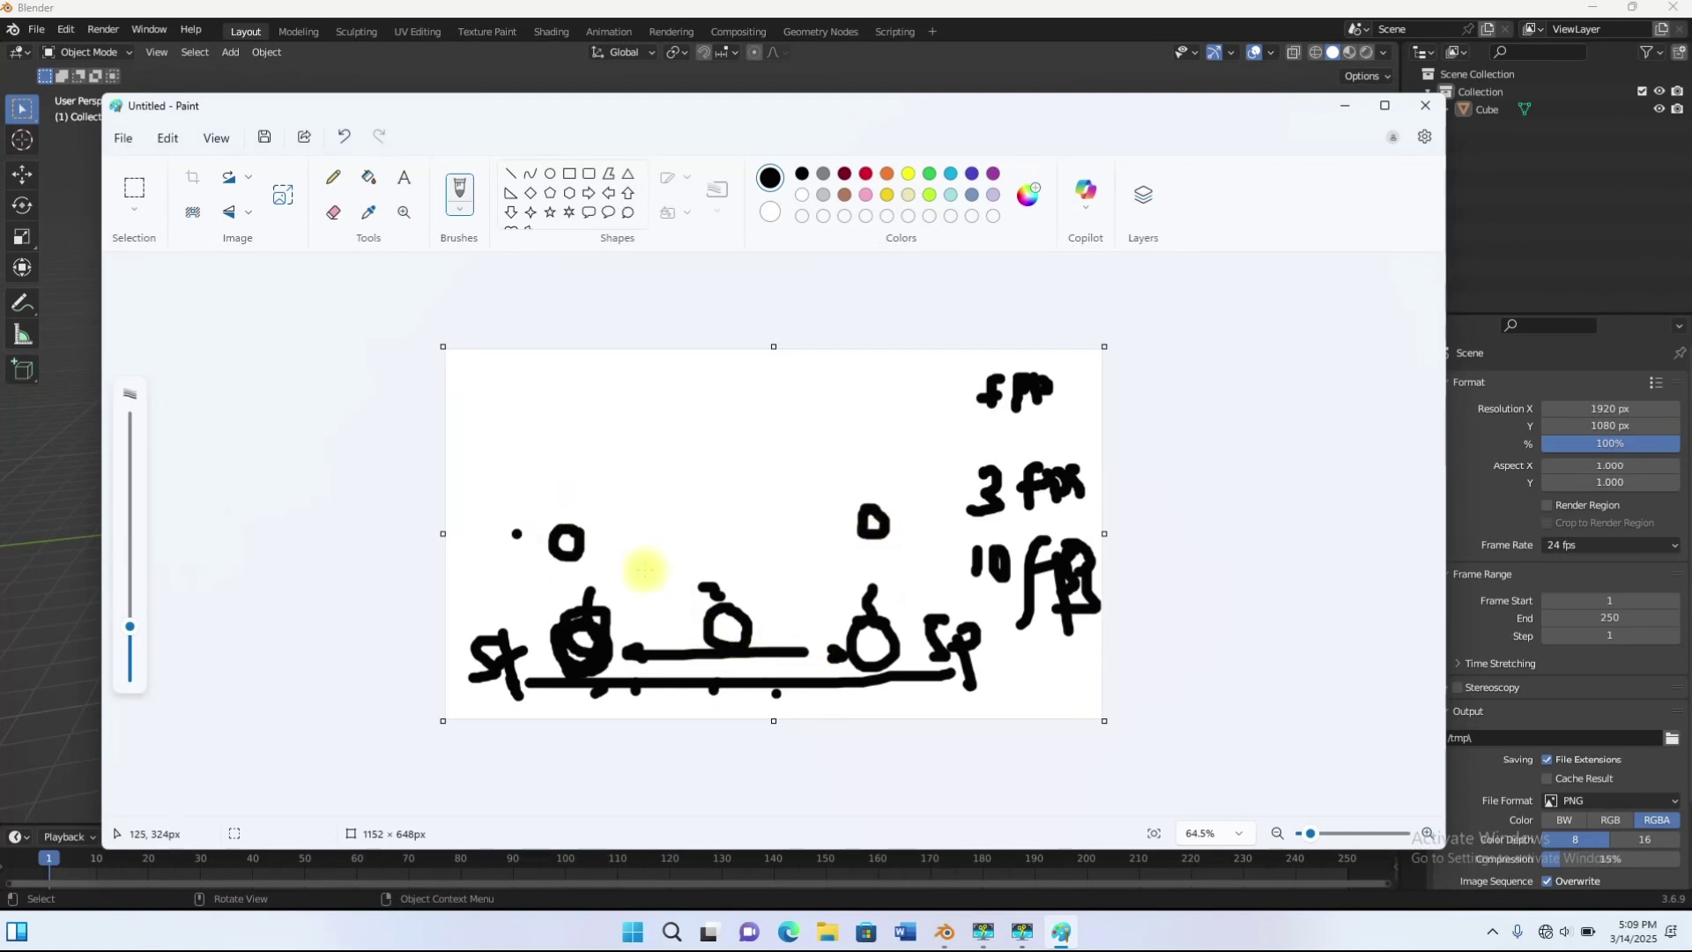
{"action": "left_click", "coordinate": [638, 542]}
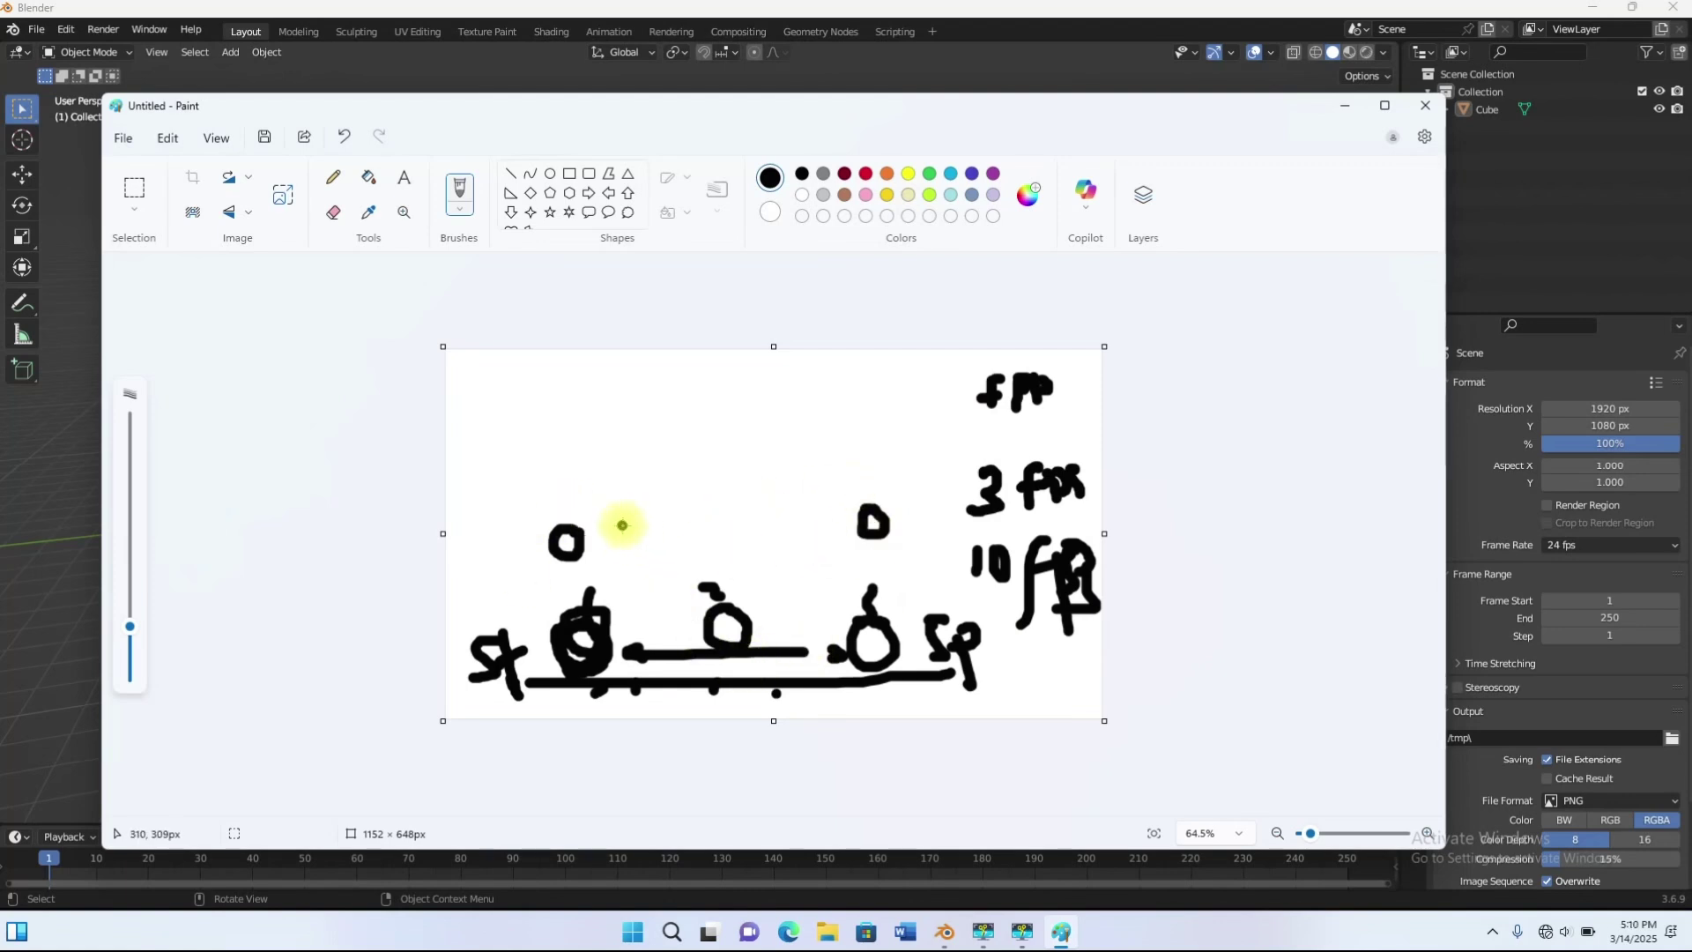
{"action": "left_click_drag", "start_coordinate": [633, 548], "coordinate": [645, 538]}
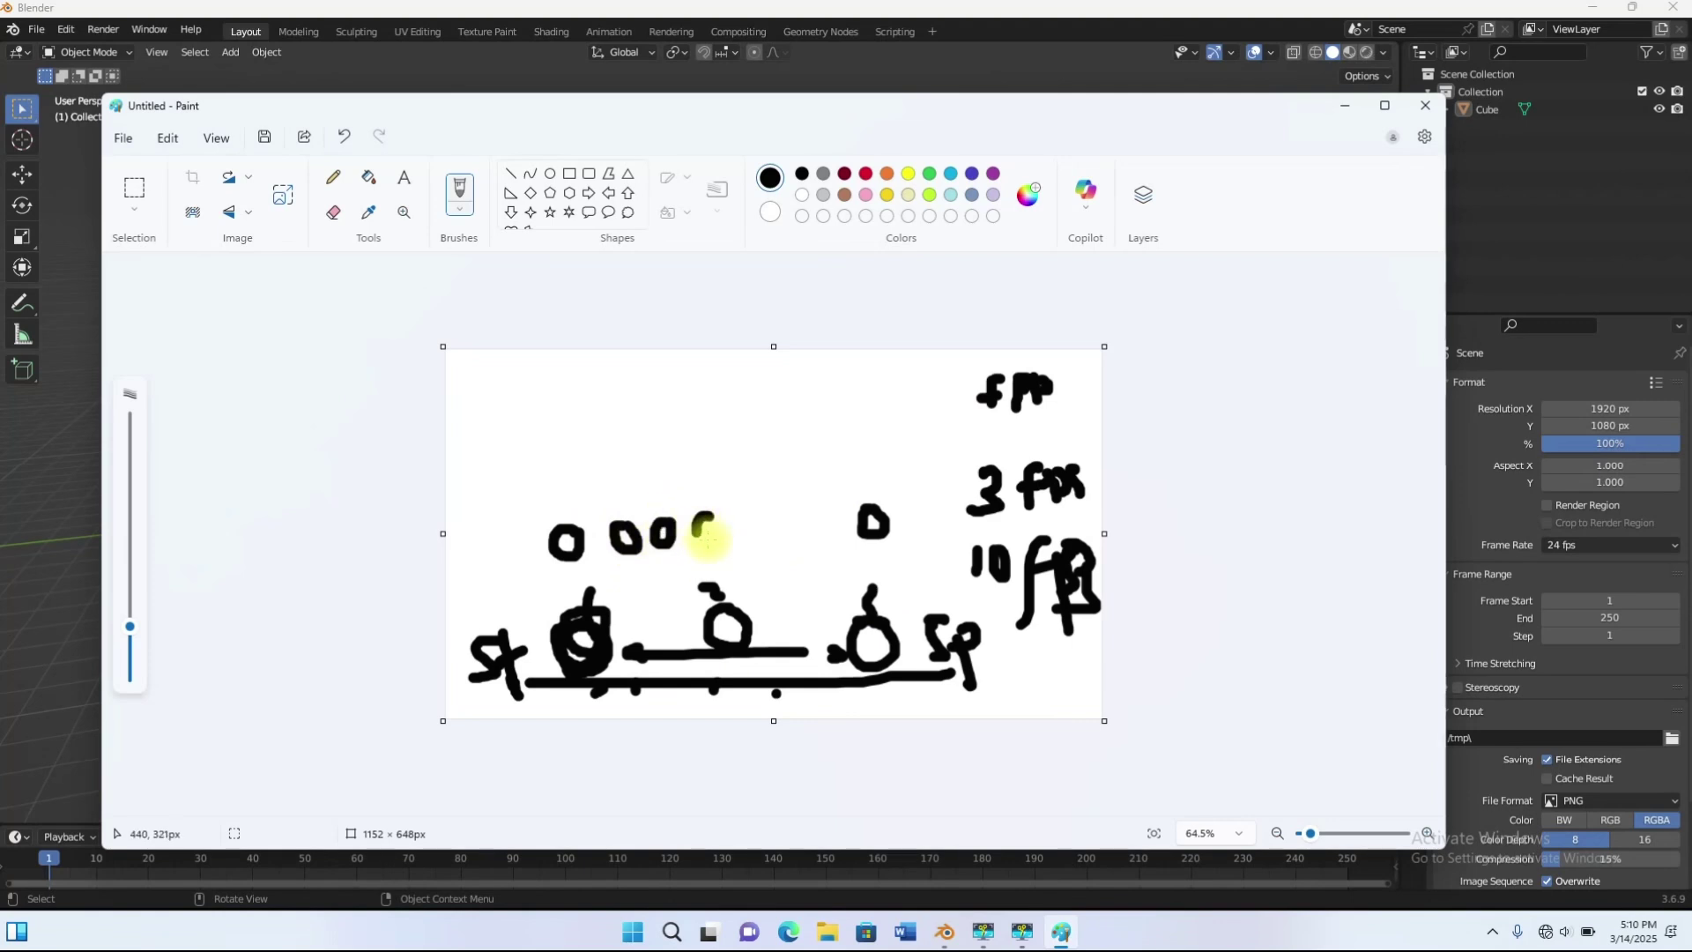
{"action": "mouse_move", "coordinate": [734, 515]}
{"action": "left_mouse_down"}
{"action": "mouse_move", "coordinate": [782, 525]}
{"action": "mouse_move", "coordinate": [838, 502]}
{"action": "mouse_move", "coordinate": [836, 527]}
{"action": "left_mouse_up"}
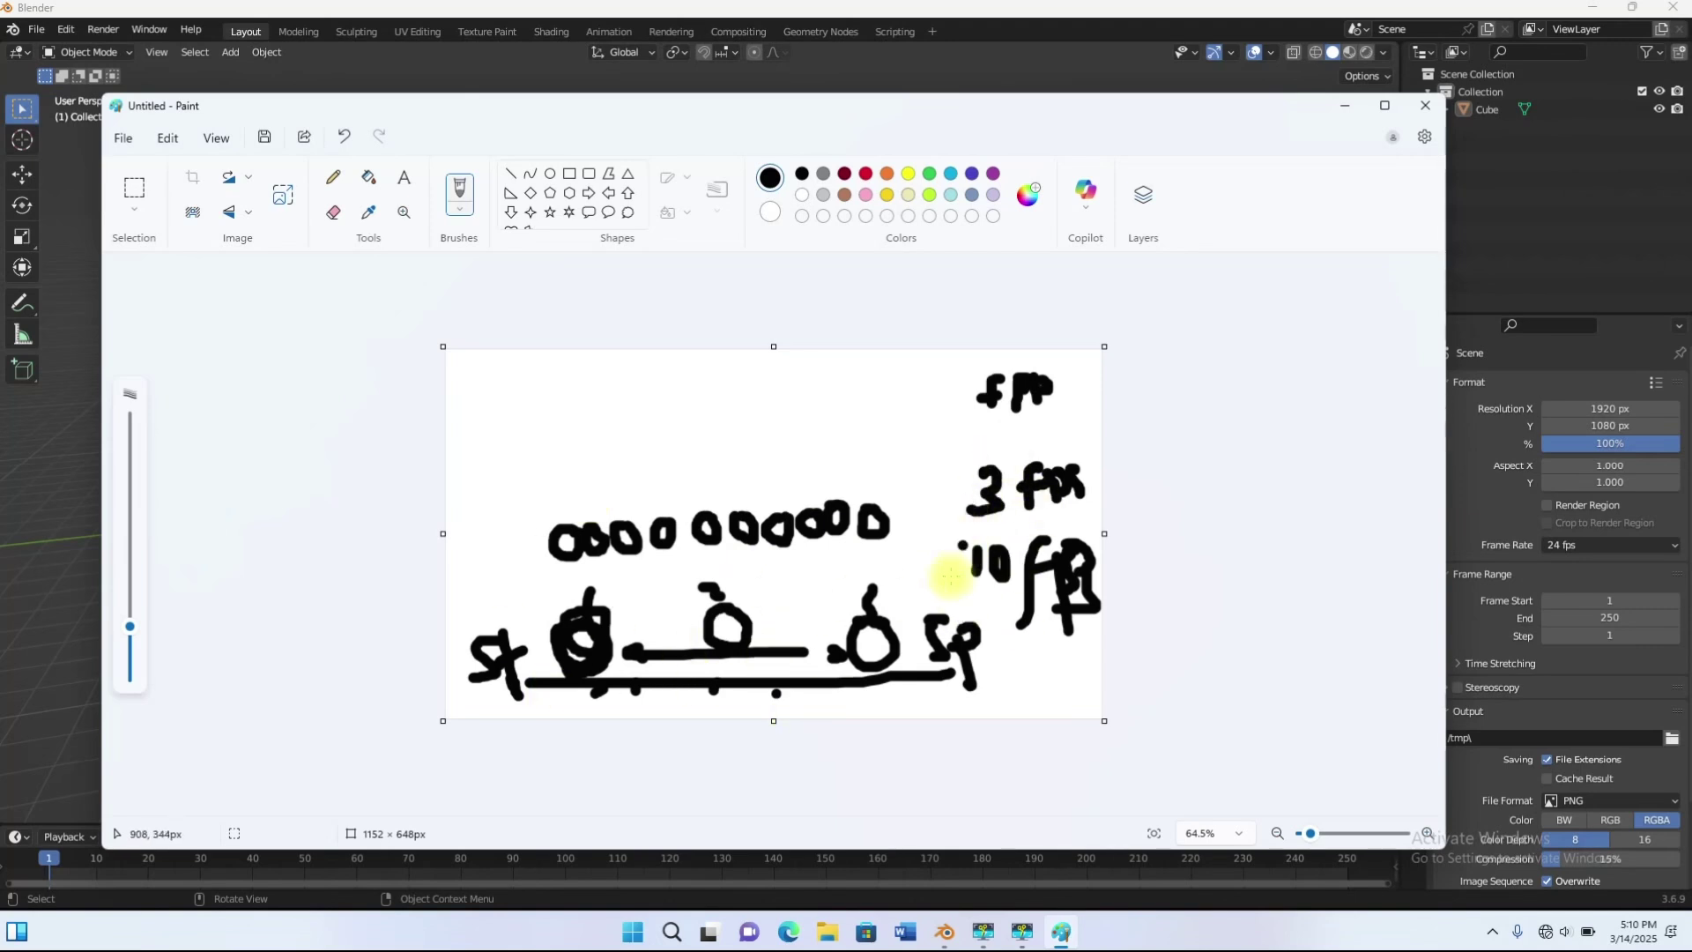
Step: Draw crossing lines linking "3 fps" to the three large circles and "10 fps" to the row of small circles
{"action": "left_click_drag", "start_coordinate": [978, 505], "coordinate": [909, 615]}
{"action": "left_click_drag", "start_coordinate": [967, 569], "coordinate": [916, 527]}
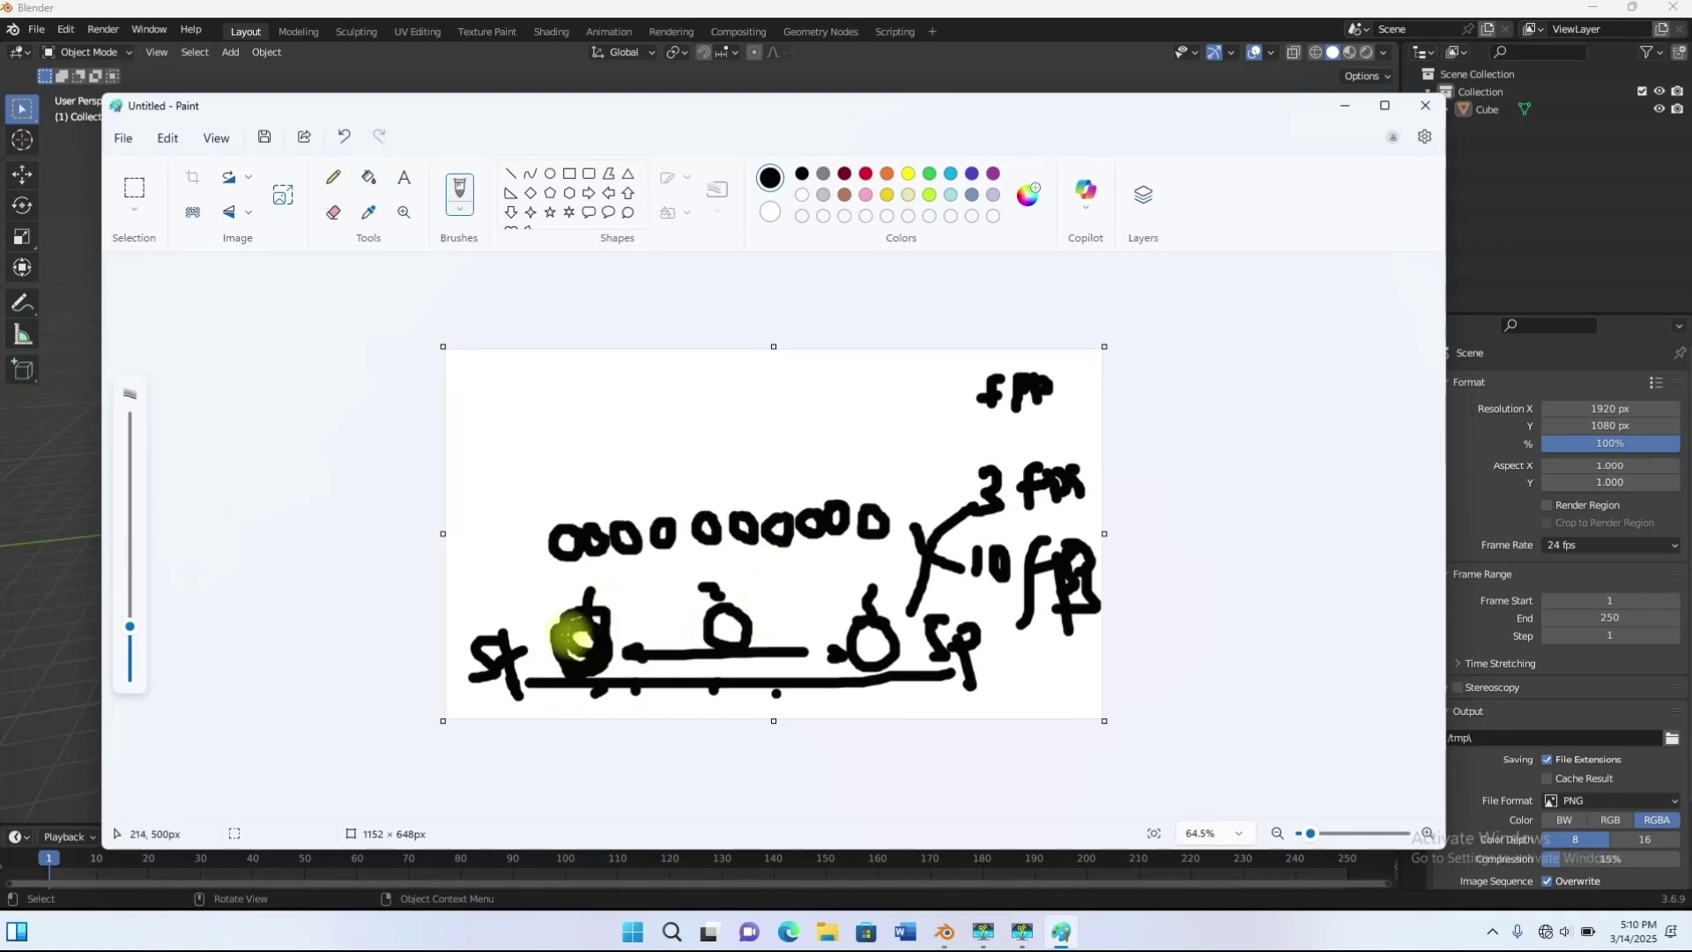
Step: Draw a rectangular frame around each of the three large circles on the baseline
{"action": "mouse_move", "coordinate": [531, 600]}
{"action": "left_mouse_down"}
{"action": "mouse_move", "coordinate": [567, 586]}
{"action": "mouse_move", "coordinate": [605, 661]}
{"action": "mouse_move", "coordinate": [548, 593]}
{"action": "mouse_move", "coordinate": [539, 680]}
{"action": "left_mouse_up"}
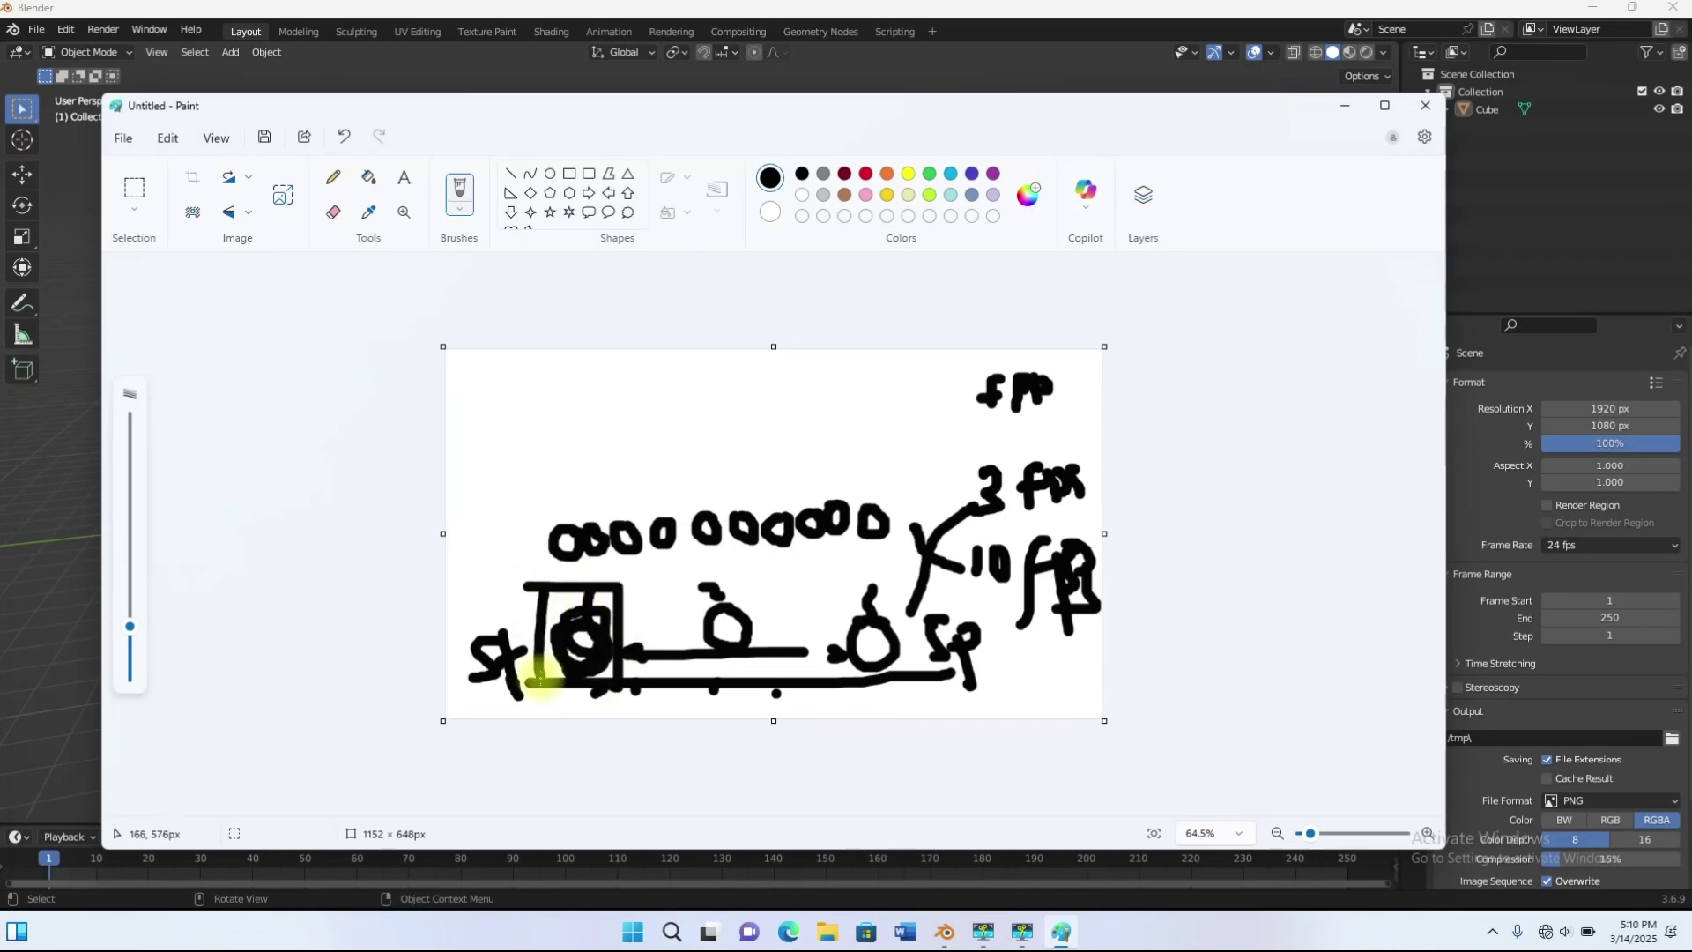
{"action": "mouse_move", "coordinate": [685, 573]}
{"action": "left_mouse_down"}
{"action": "mouse_move", "coordinate": [755, 593]}
{"action": "mouse_move", "coordinate": [774, 678]}
{"action": "left_mouse_up"}
{"action": "left_click_drag", "start_coordinate": [705, 573], "coordinate": [711, 683]}
{"action": "mouse_move", "coordinate": [830, 582]}
{"action": "left_mouse_down"}
{"action": "mouse_move", "coordinate": [903, 690]}
{"action": "mouse_move", "coordinate": [841, 657]}
{"action": "left_mouse_up"}
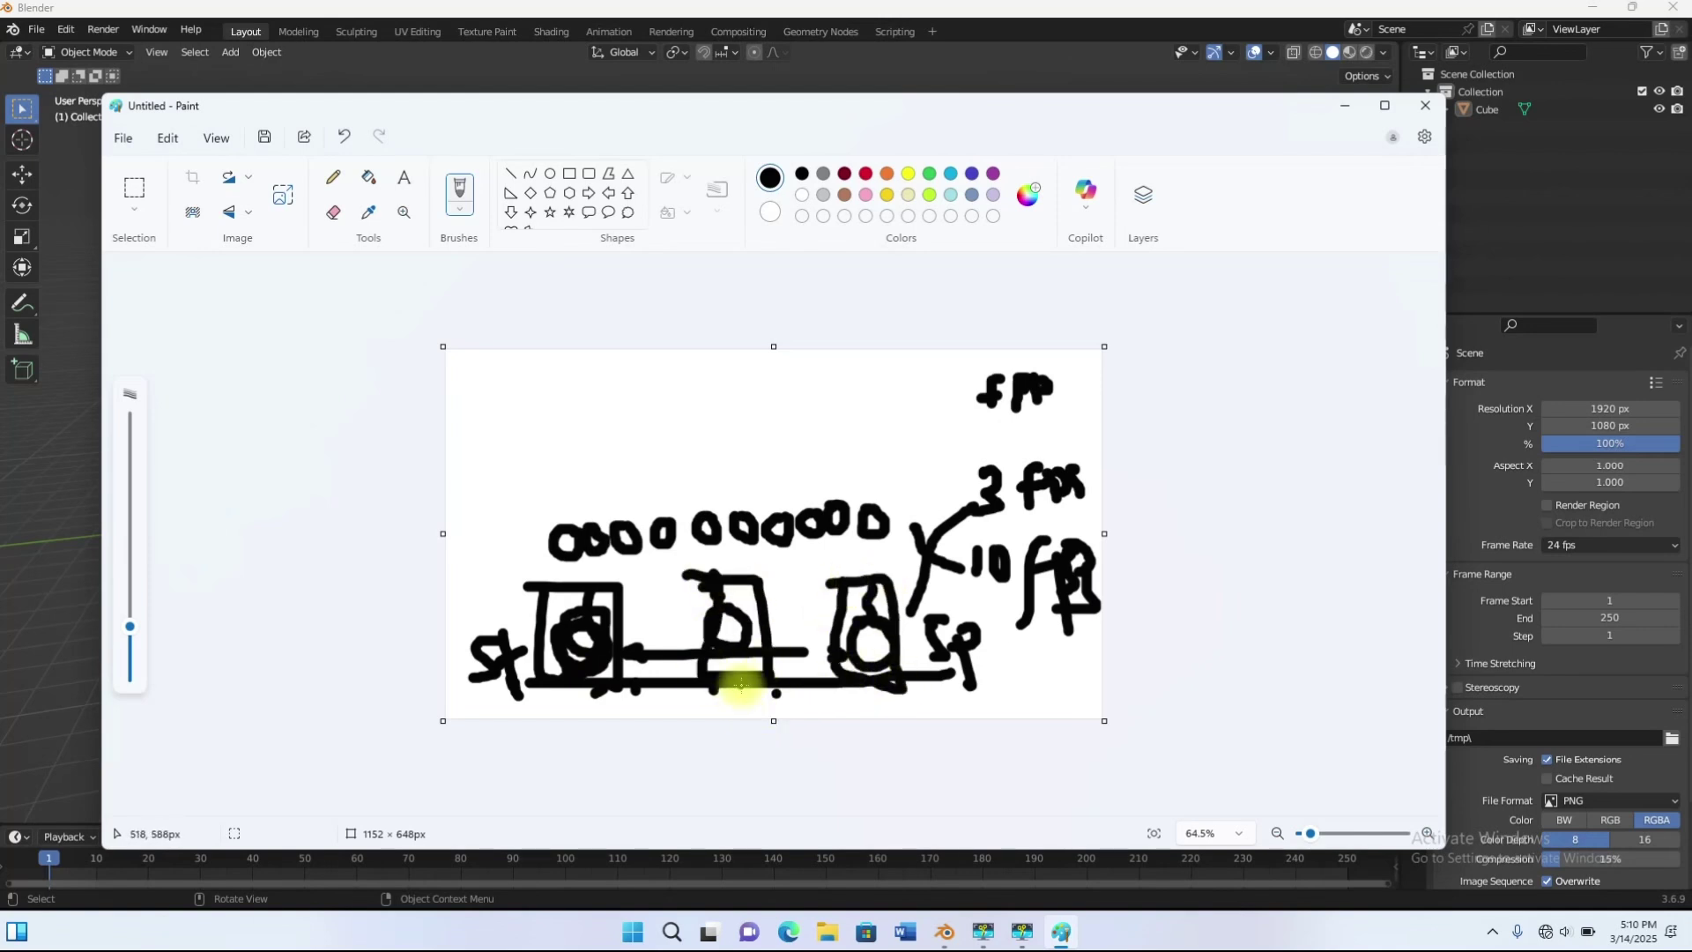
{"action": "left_click", "coordinate": [793, 641]}
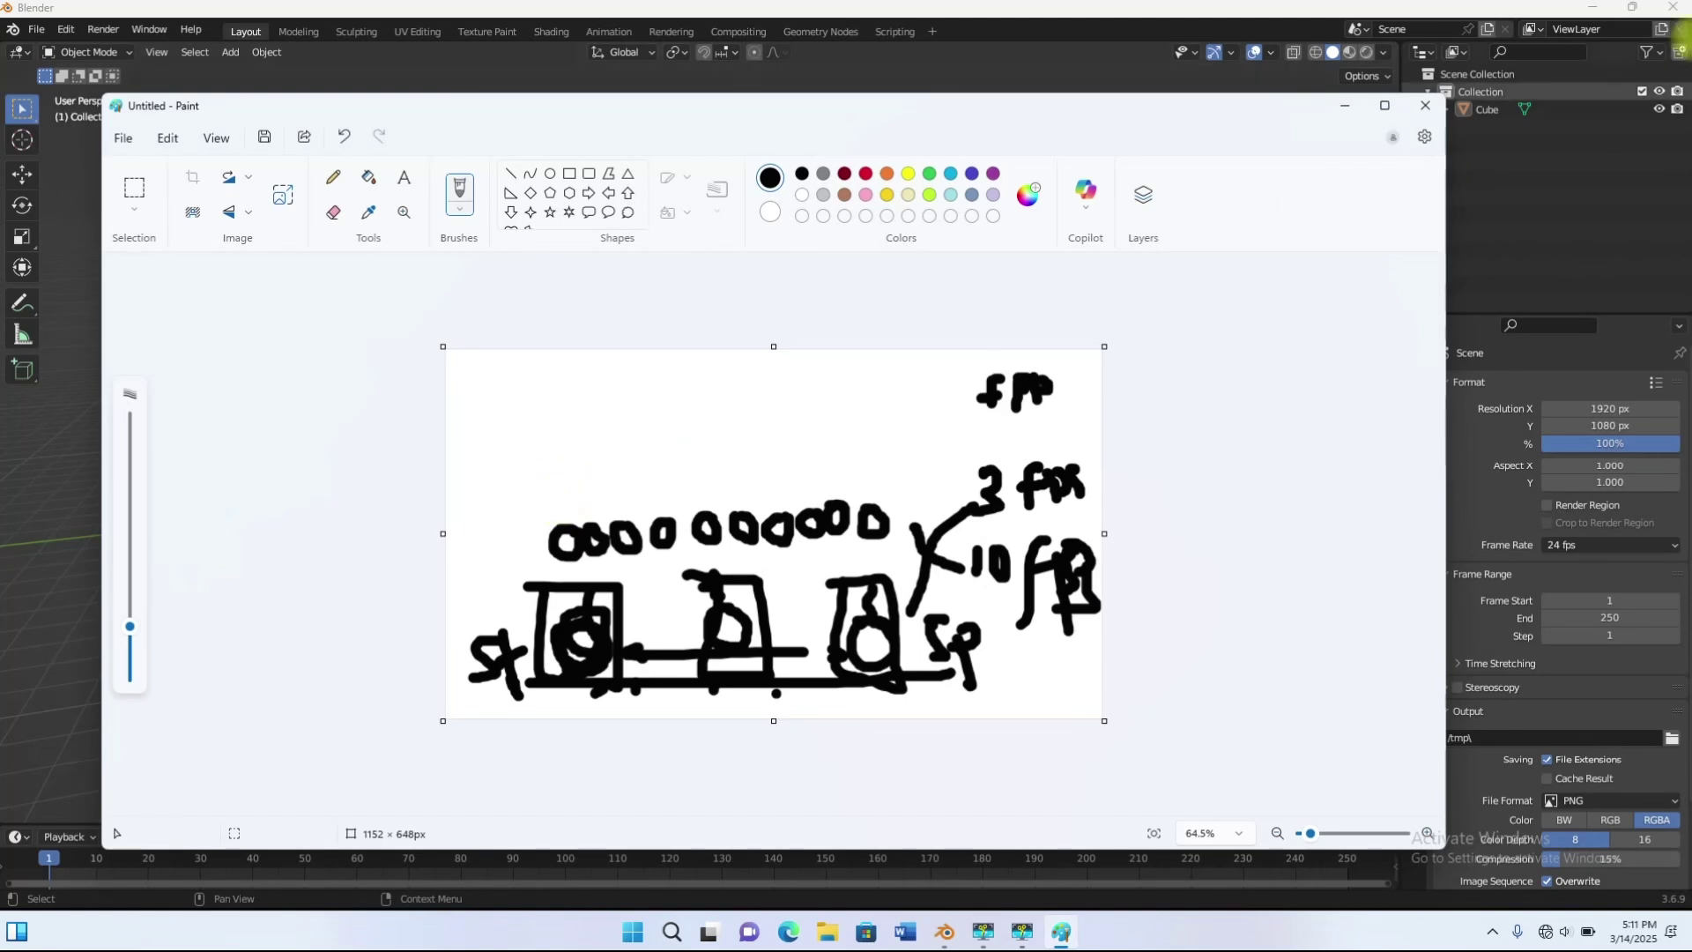
Step: Switch back to Blender and set the scene's output frame rate to 30 fps
{"action": "left_click", "coordinate": [1345, 106]}
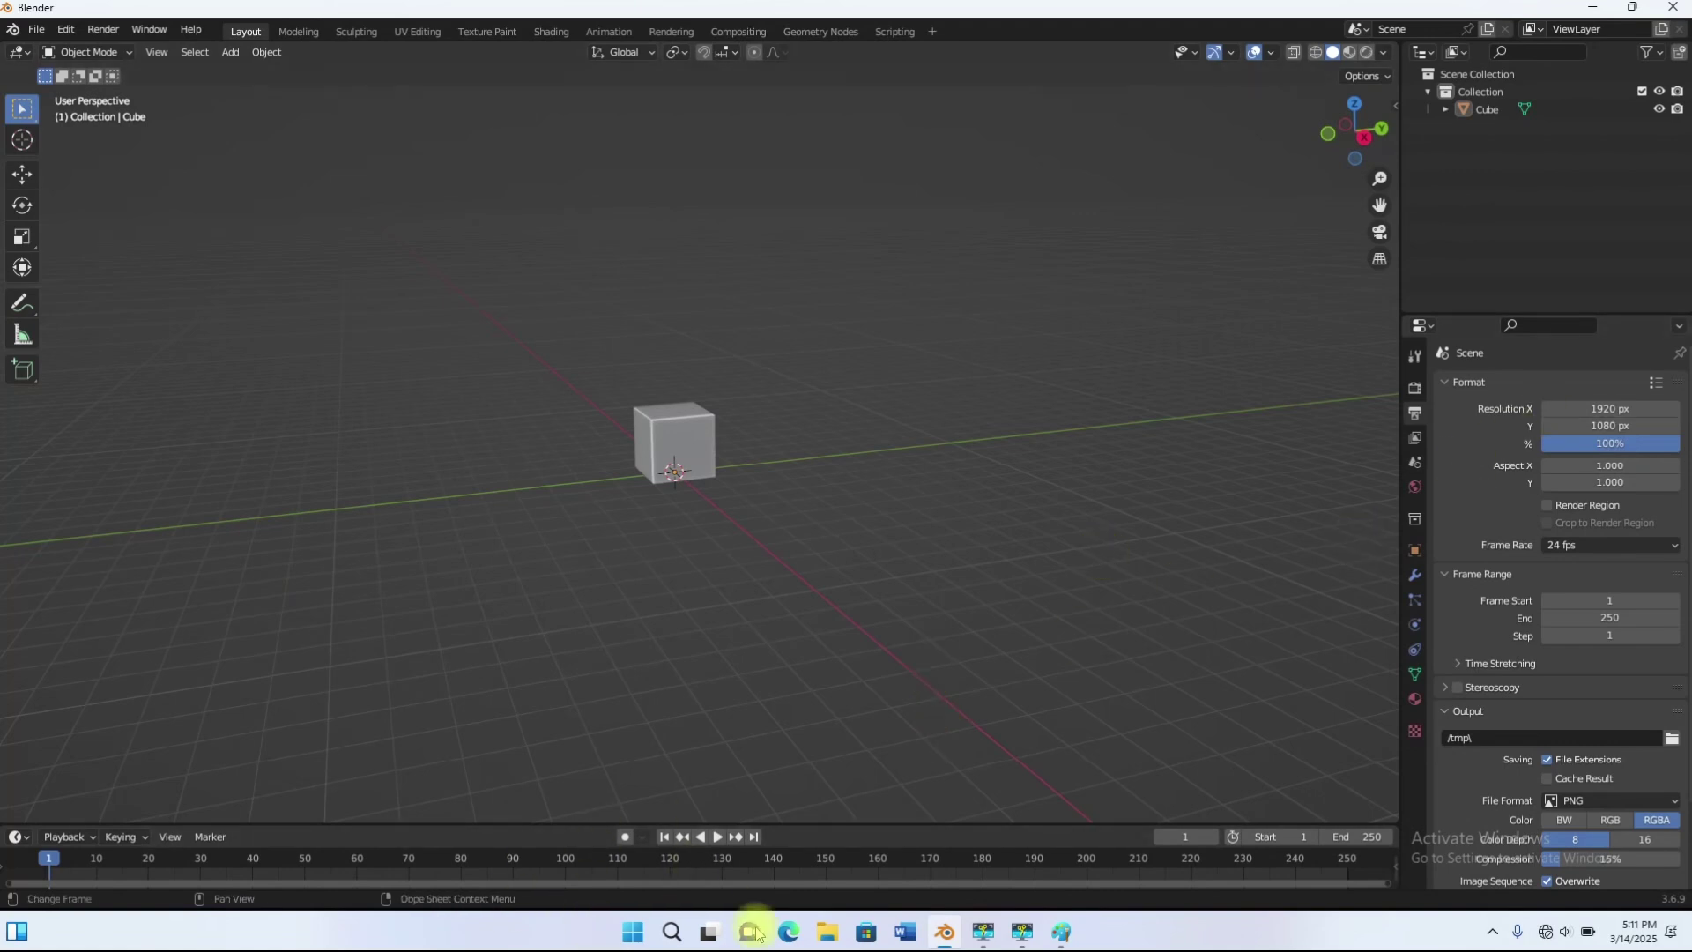
{"action": "left_click", "coordinate": [1599, 544]}
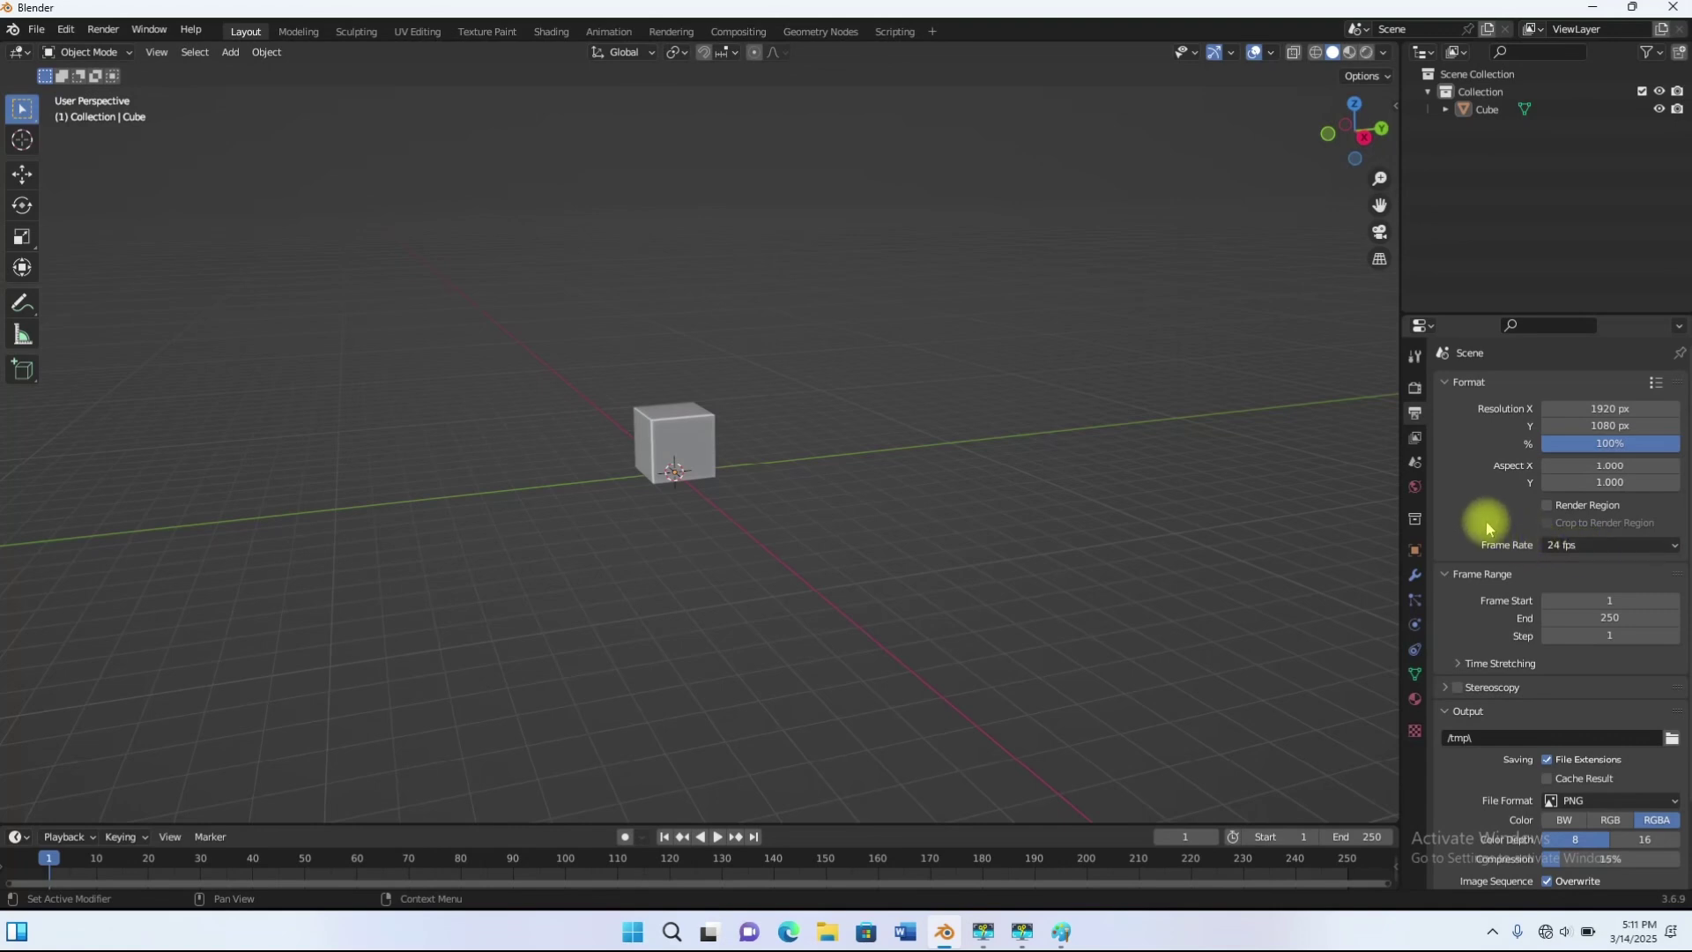
{"action": "left_click", "coordinate": [1567, 546]}
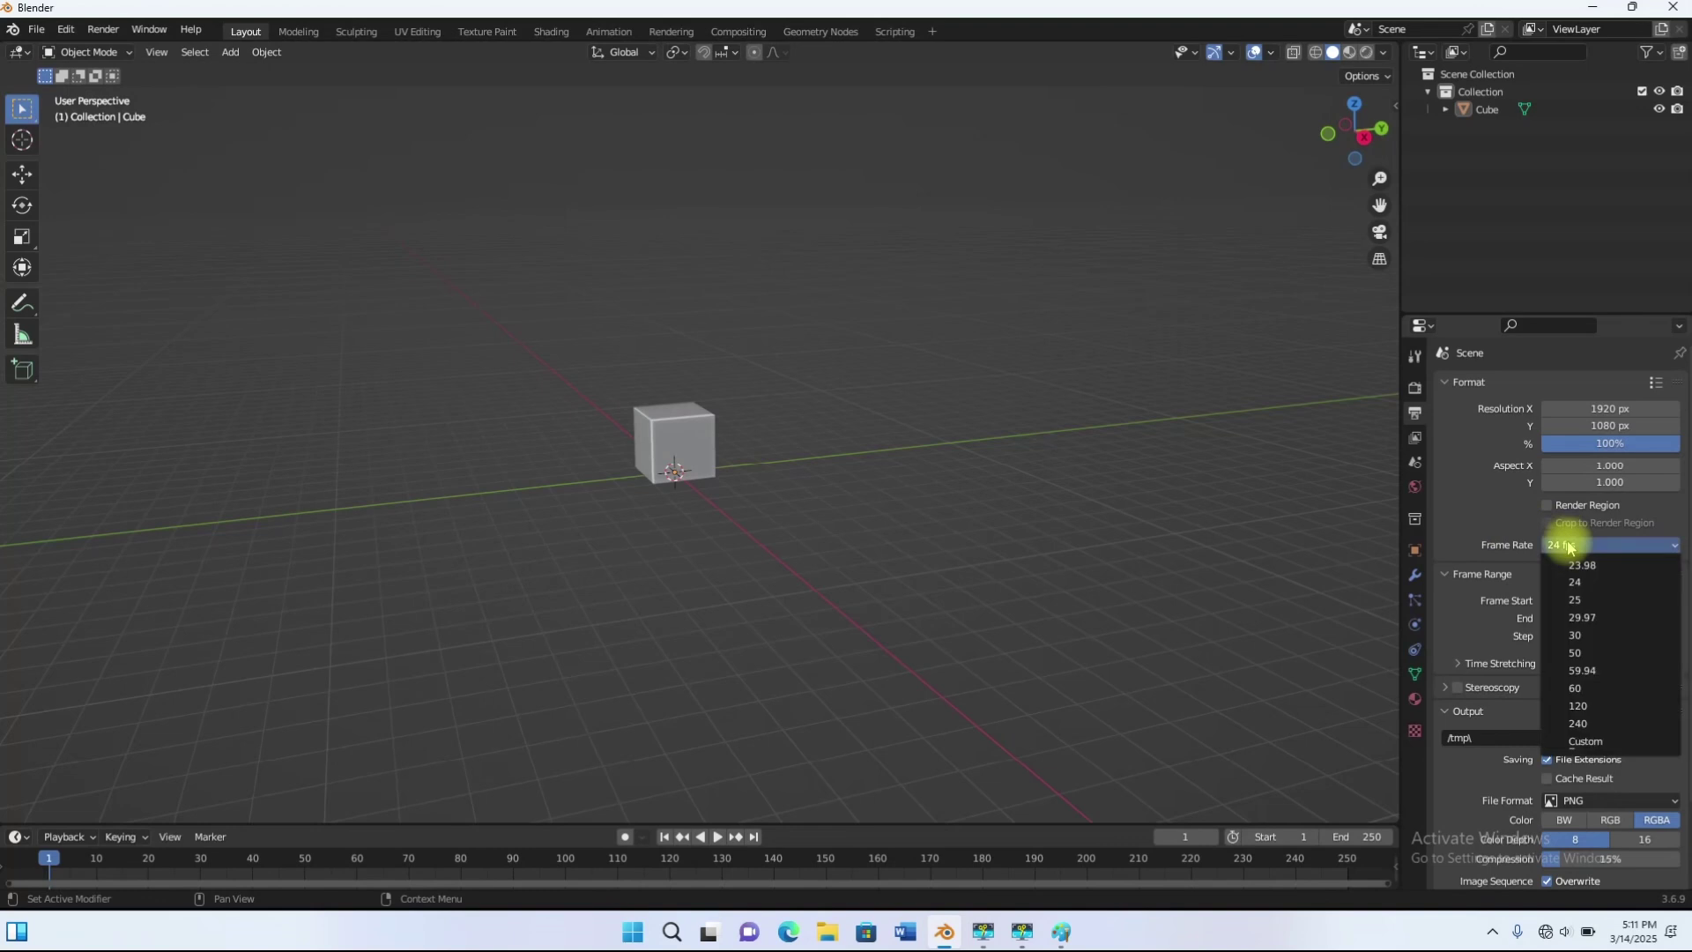
{"action": "left_click", "coordinate": [1562, 543]}
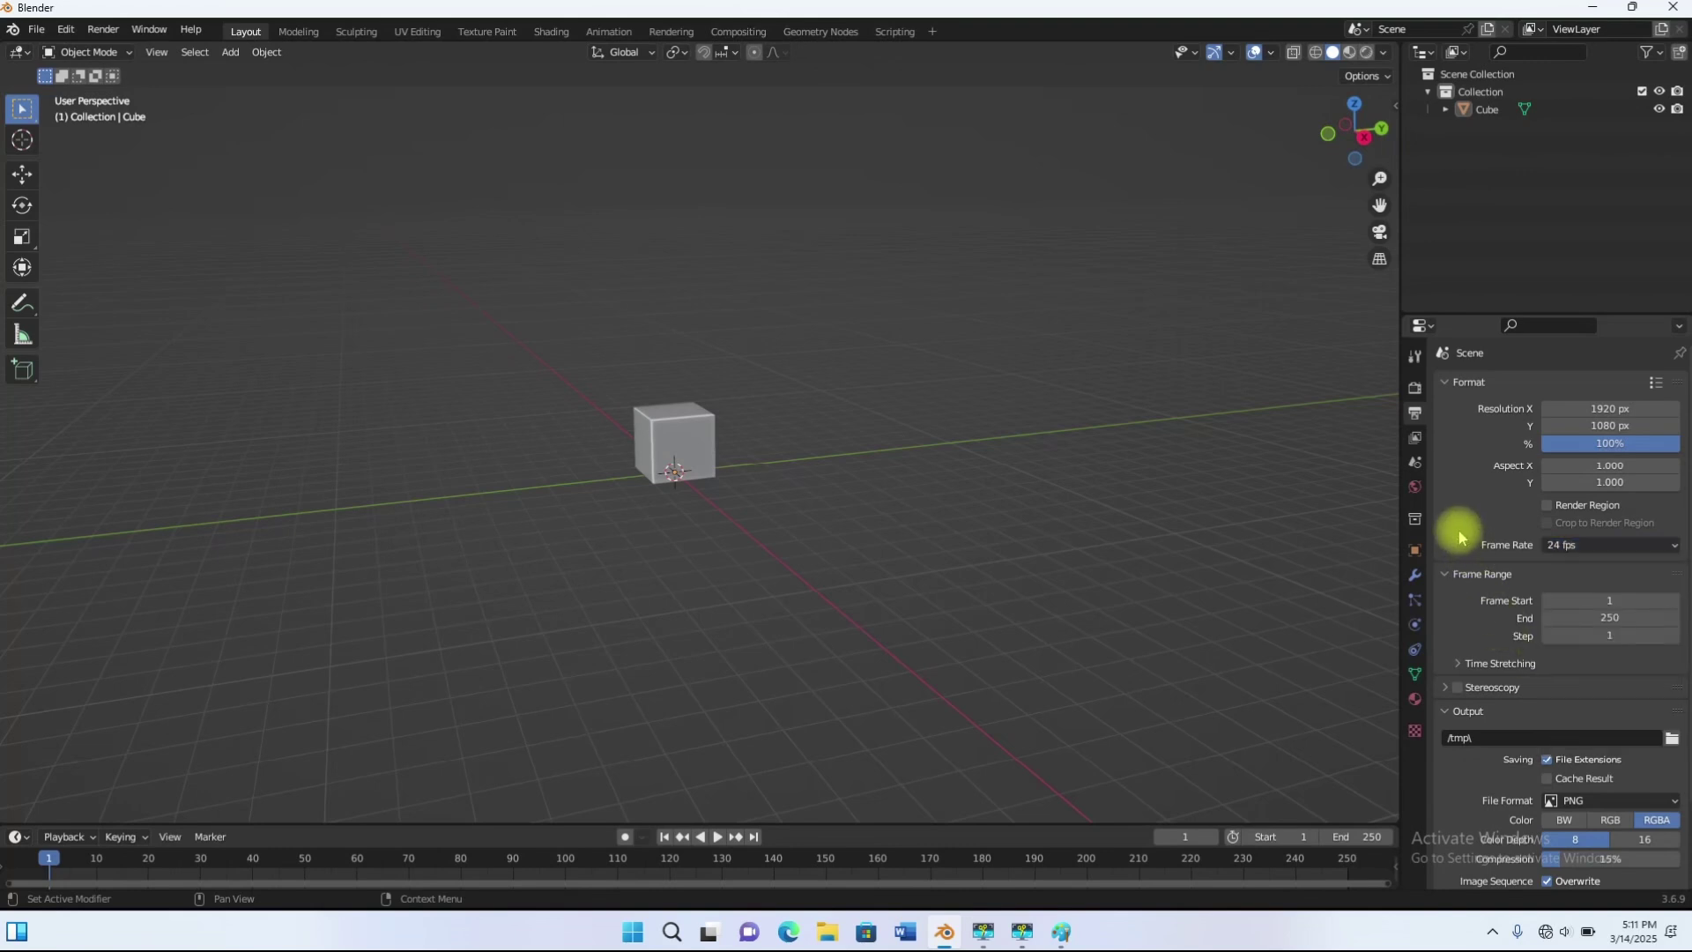
{"action": "left_click", "coordinate": [1583, 550]}
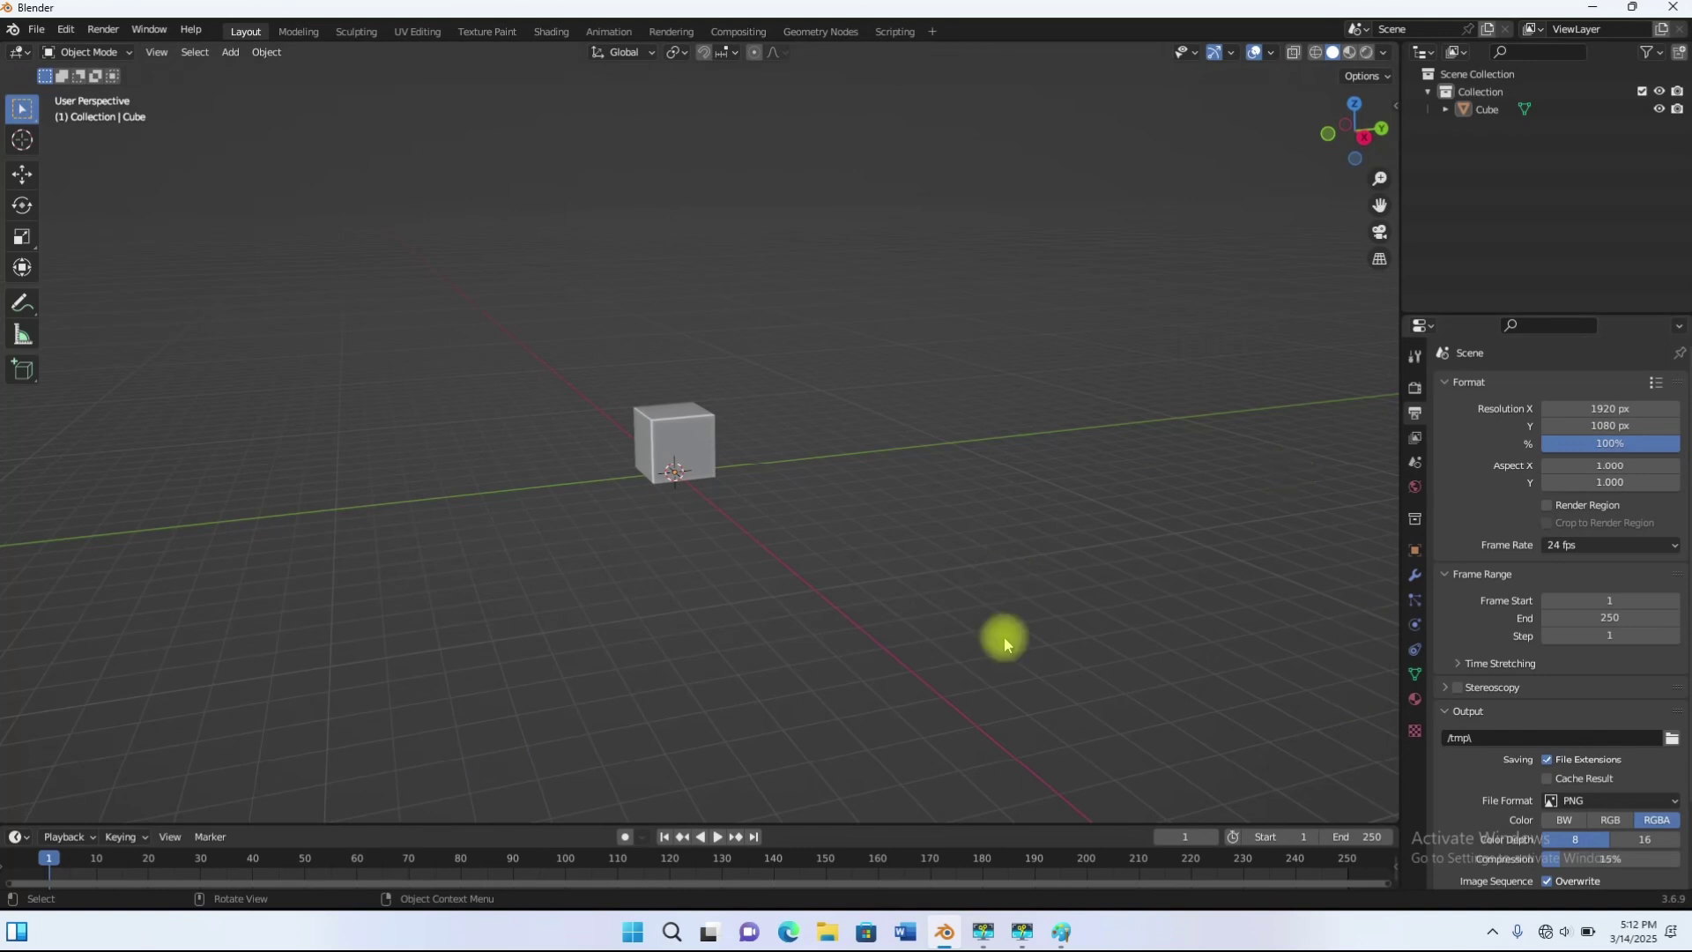
{"action": "left_click", "coordinate": [1570, 544]}
{"action": "left_click", "coordinate": [1575, 547]}
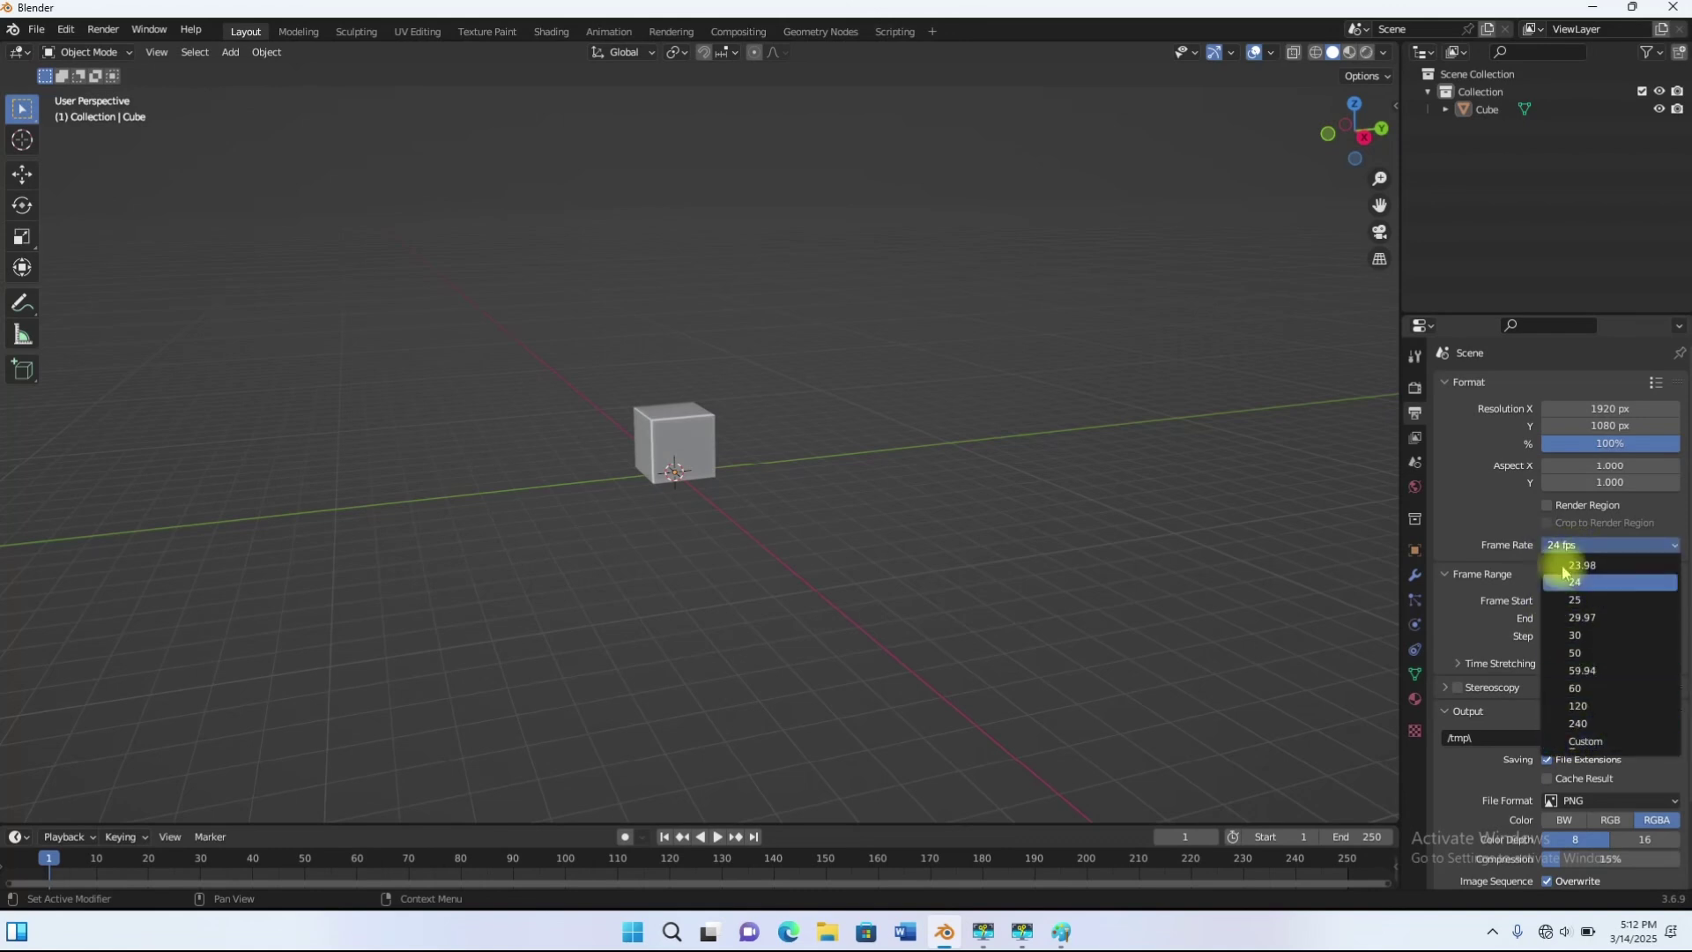
{"action": "left_click", "coordinate": [1579, 635]}
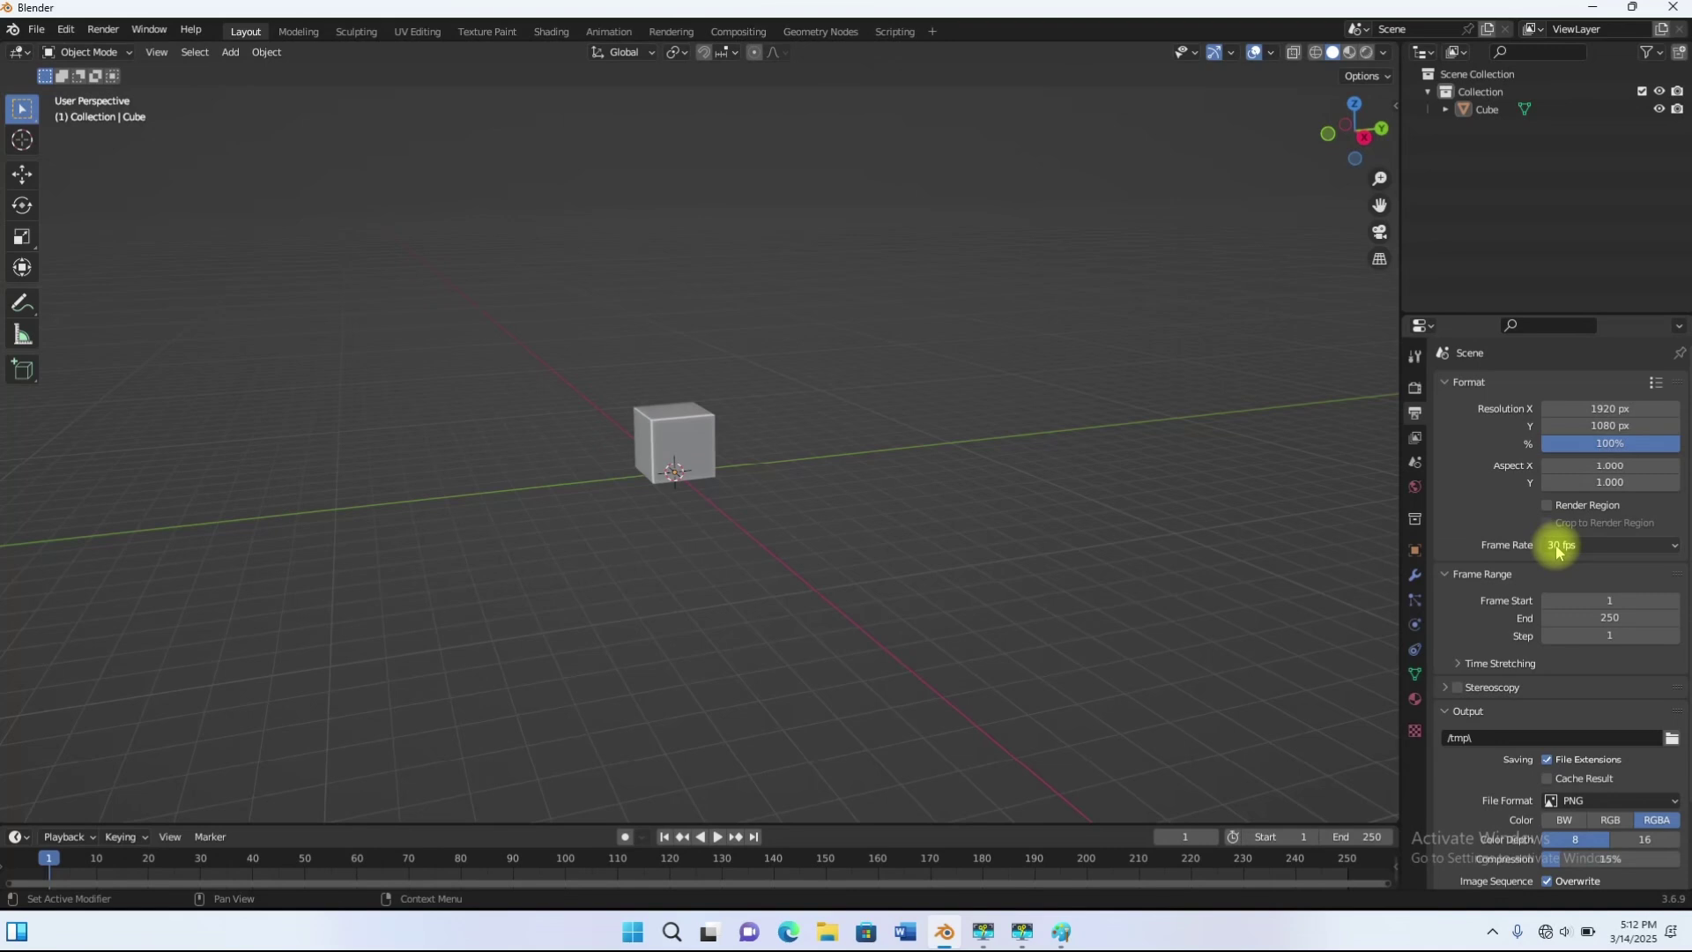
Step: Review the Paint sketch, and set the end of Blender's frame range to 90
{"action": "left_click", "coordinate": [1063, 929]}
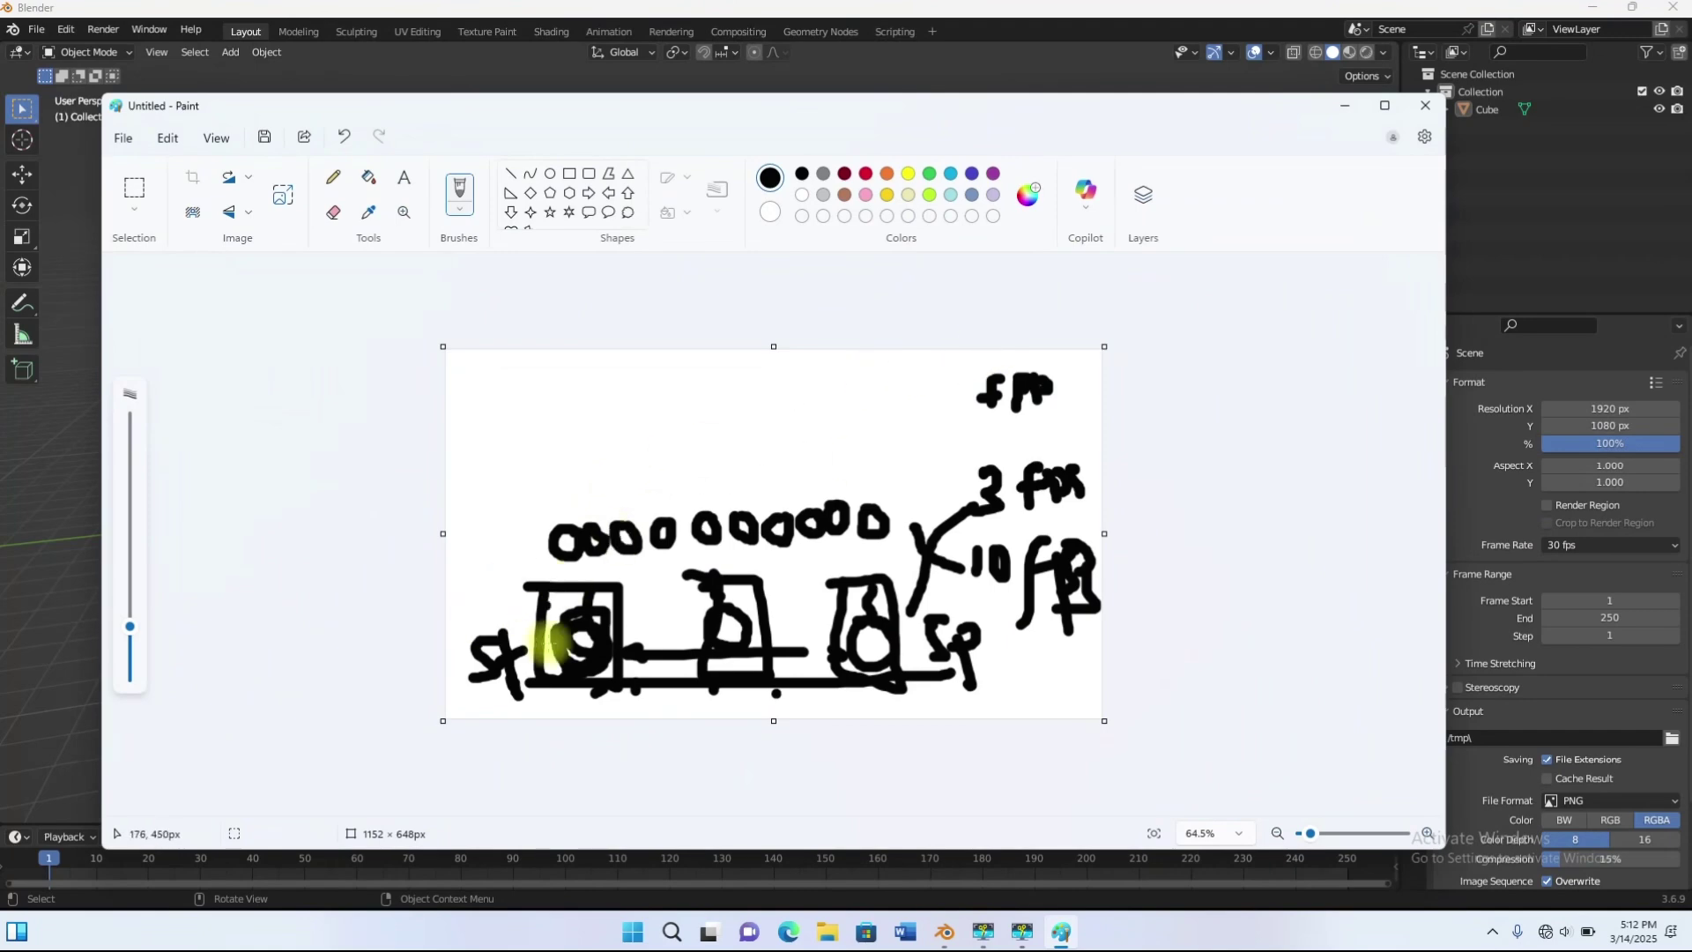
{"action": "left_click", "coordinate": [1343, 108]}
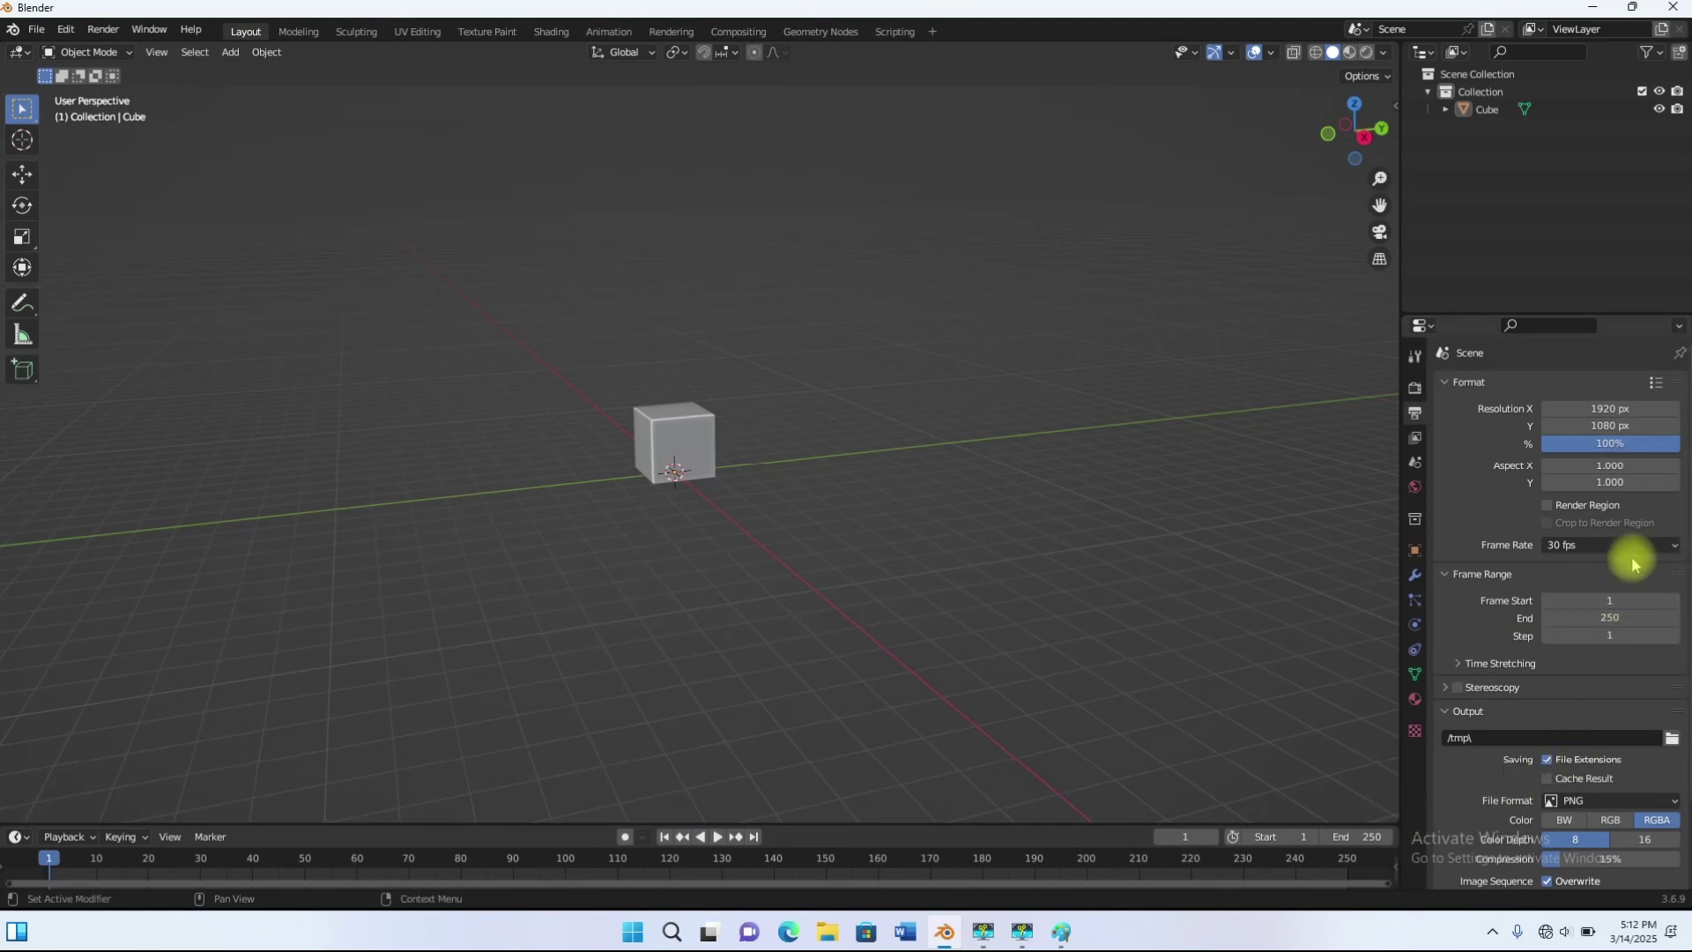
{"action": "left_click", "coordinate": [1613, 619]}
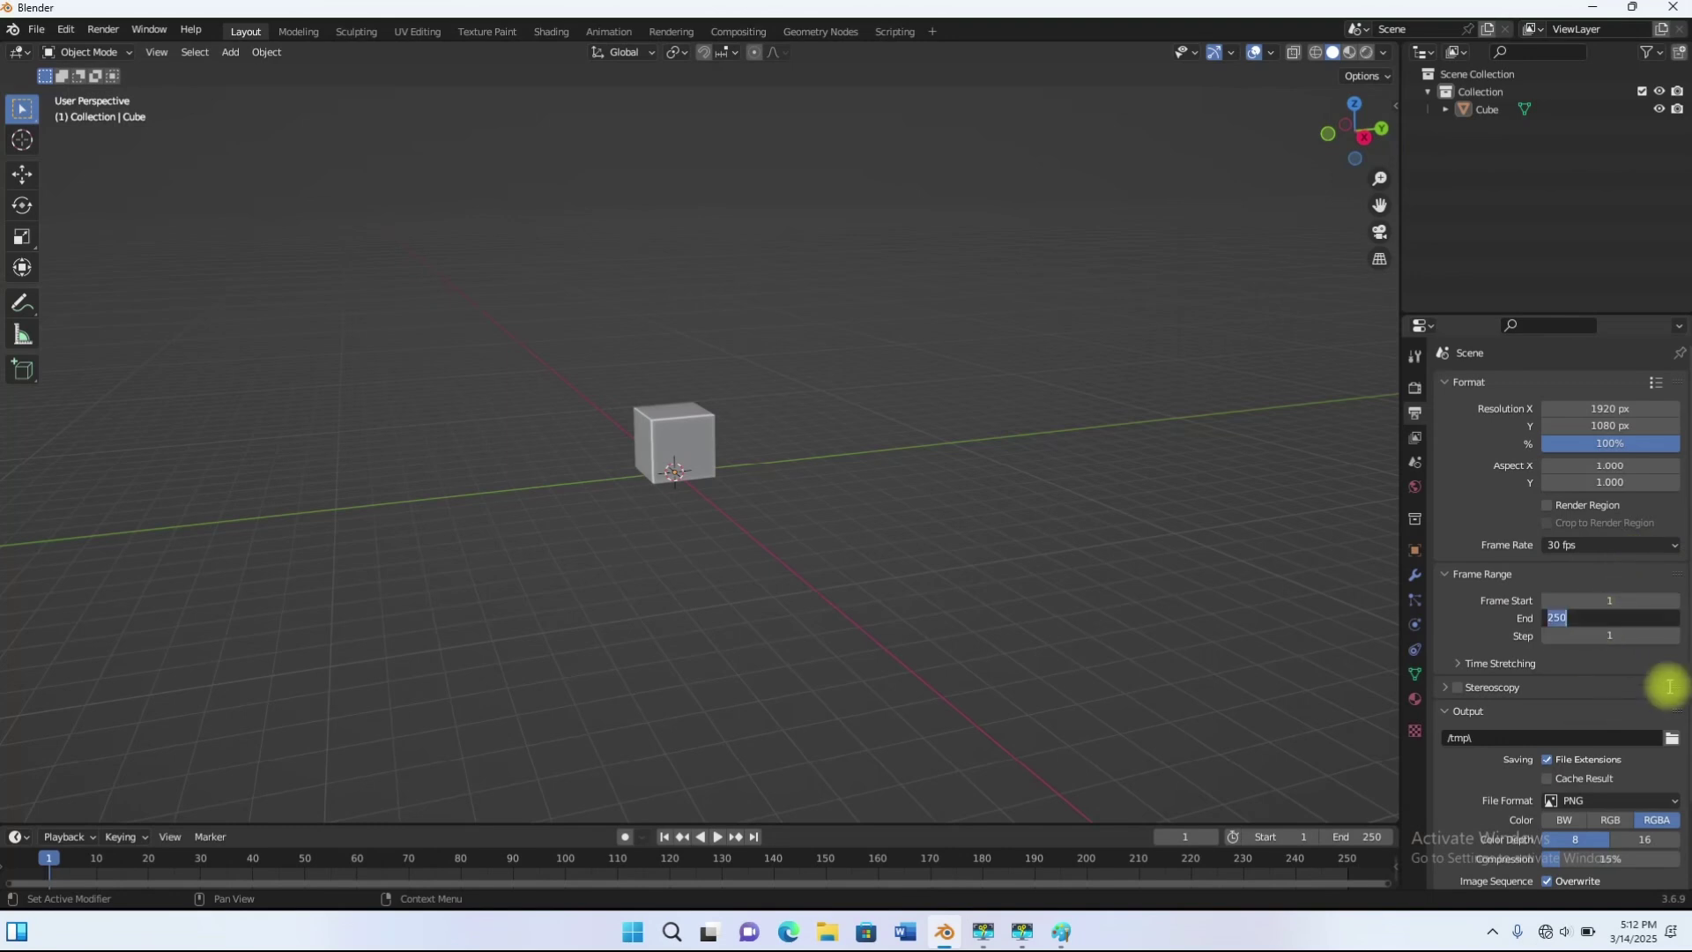
{"action": "left_click", "coordinate": [1470, 633]}
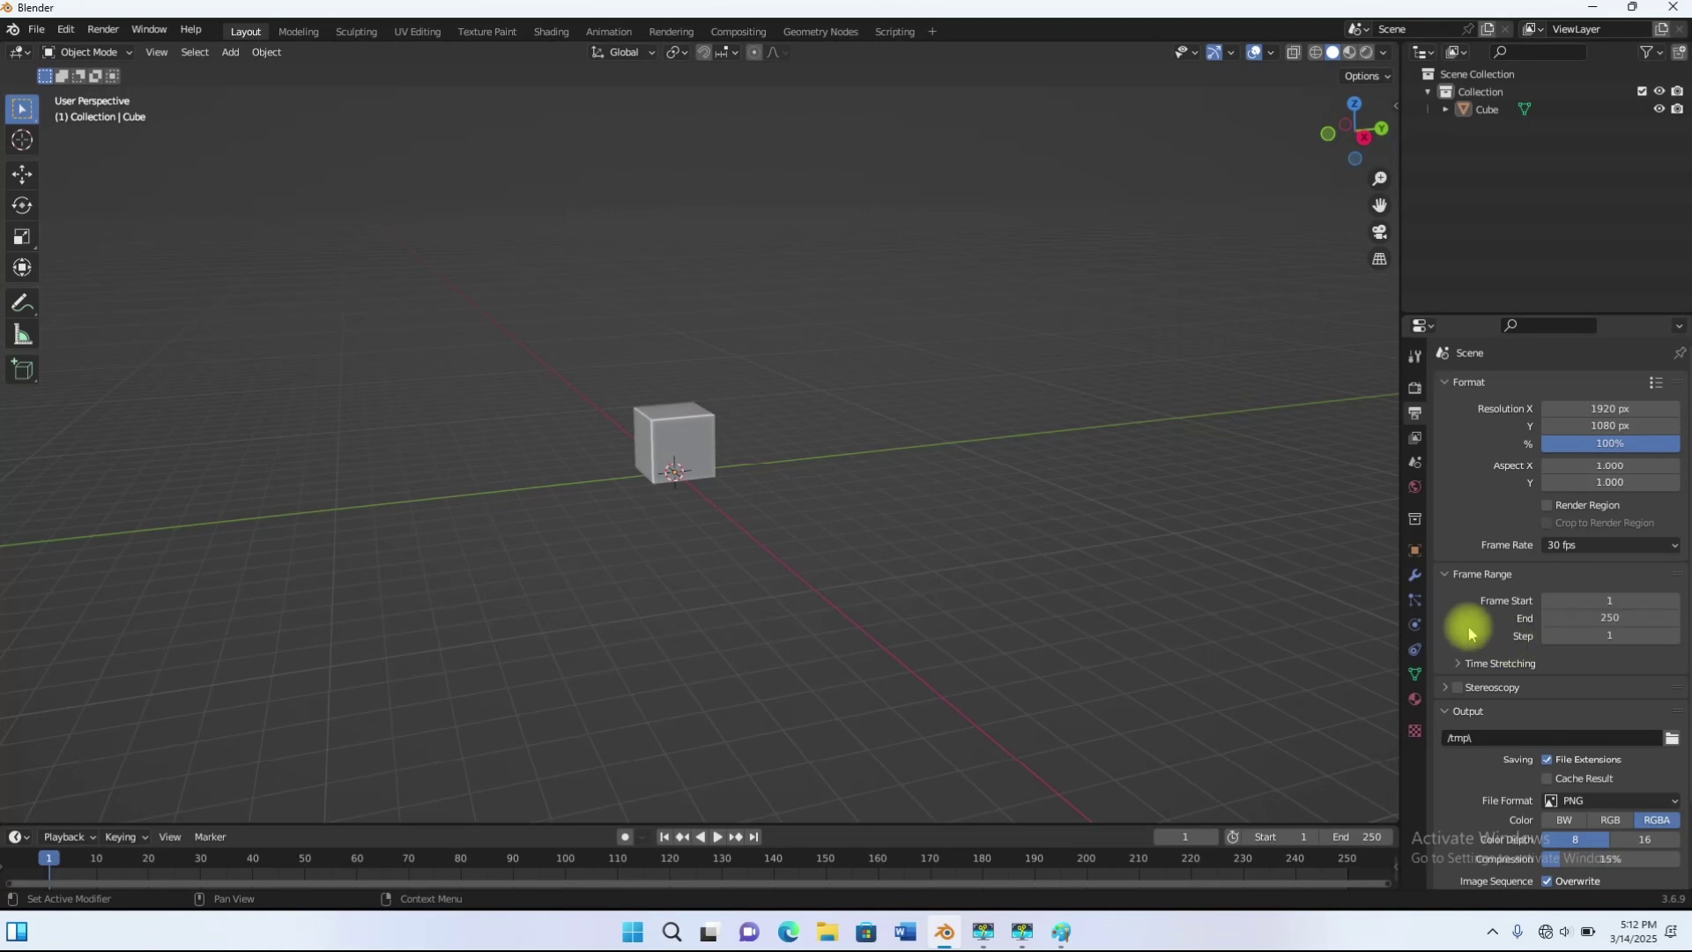
{"action": "left_click", "coordinate": [1595, 617]}
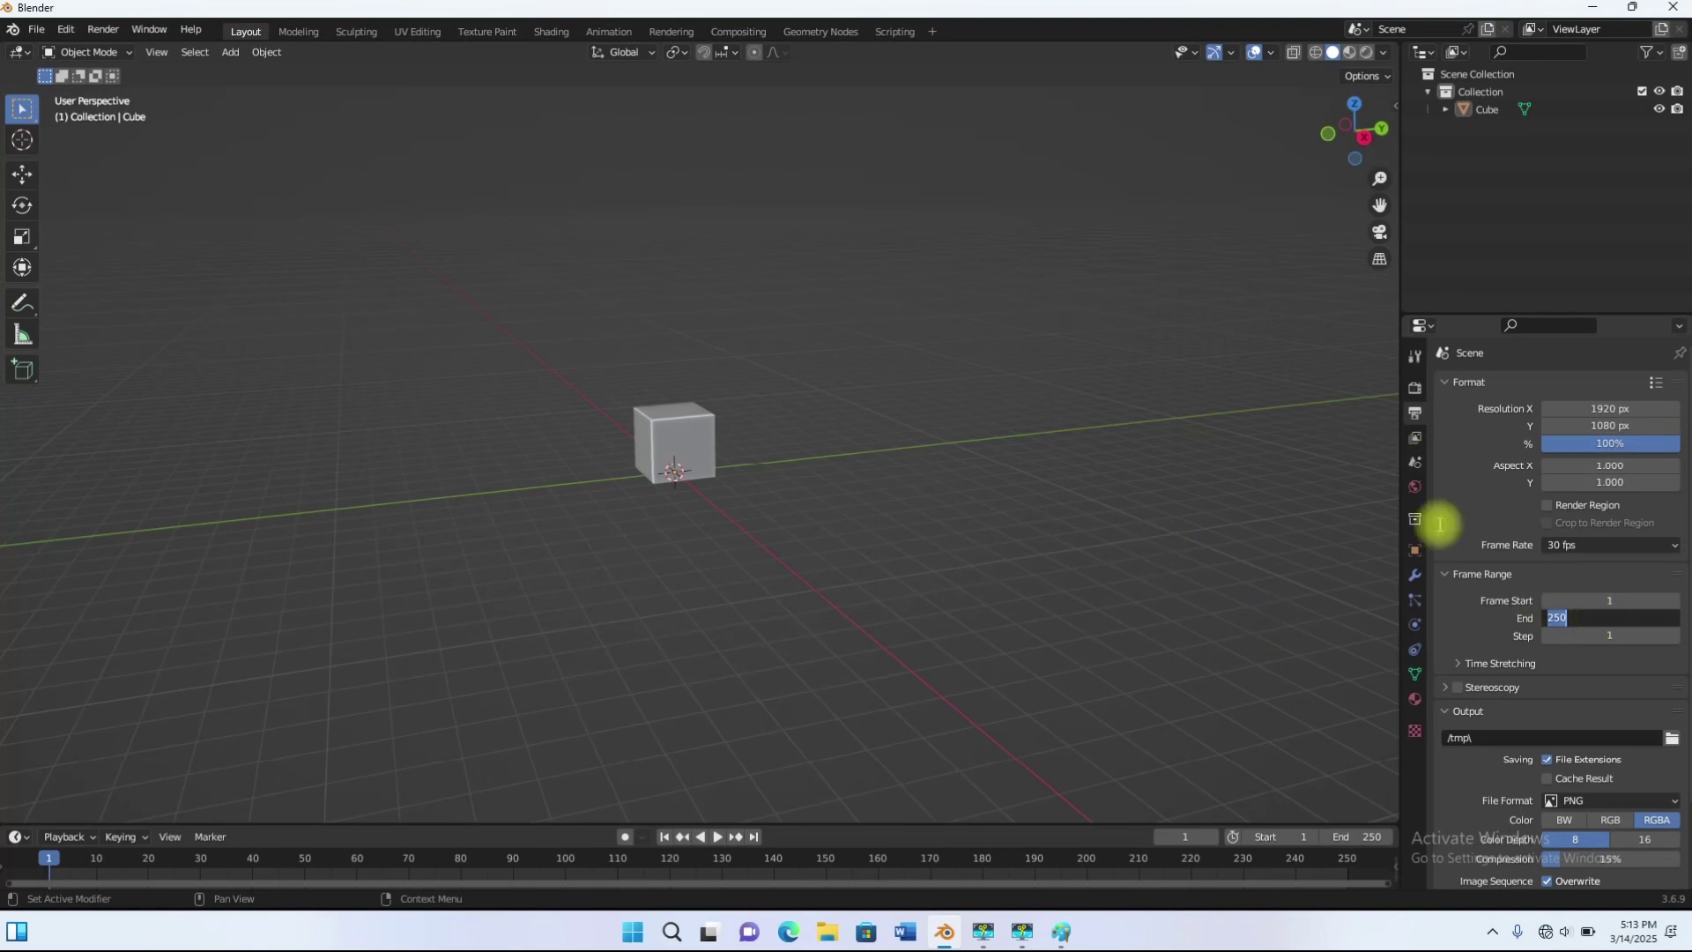
{"action": "left_click", "coordinate": [1493, 631]}
{"action": "left_click", "coordinate": [1597, 620]}
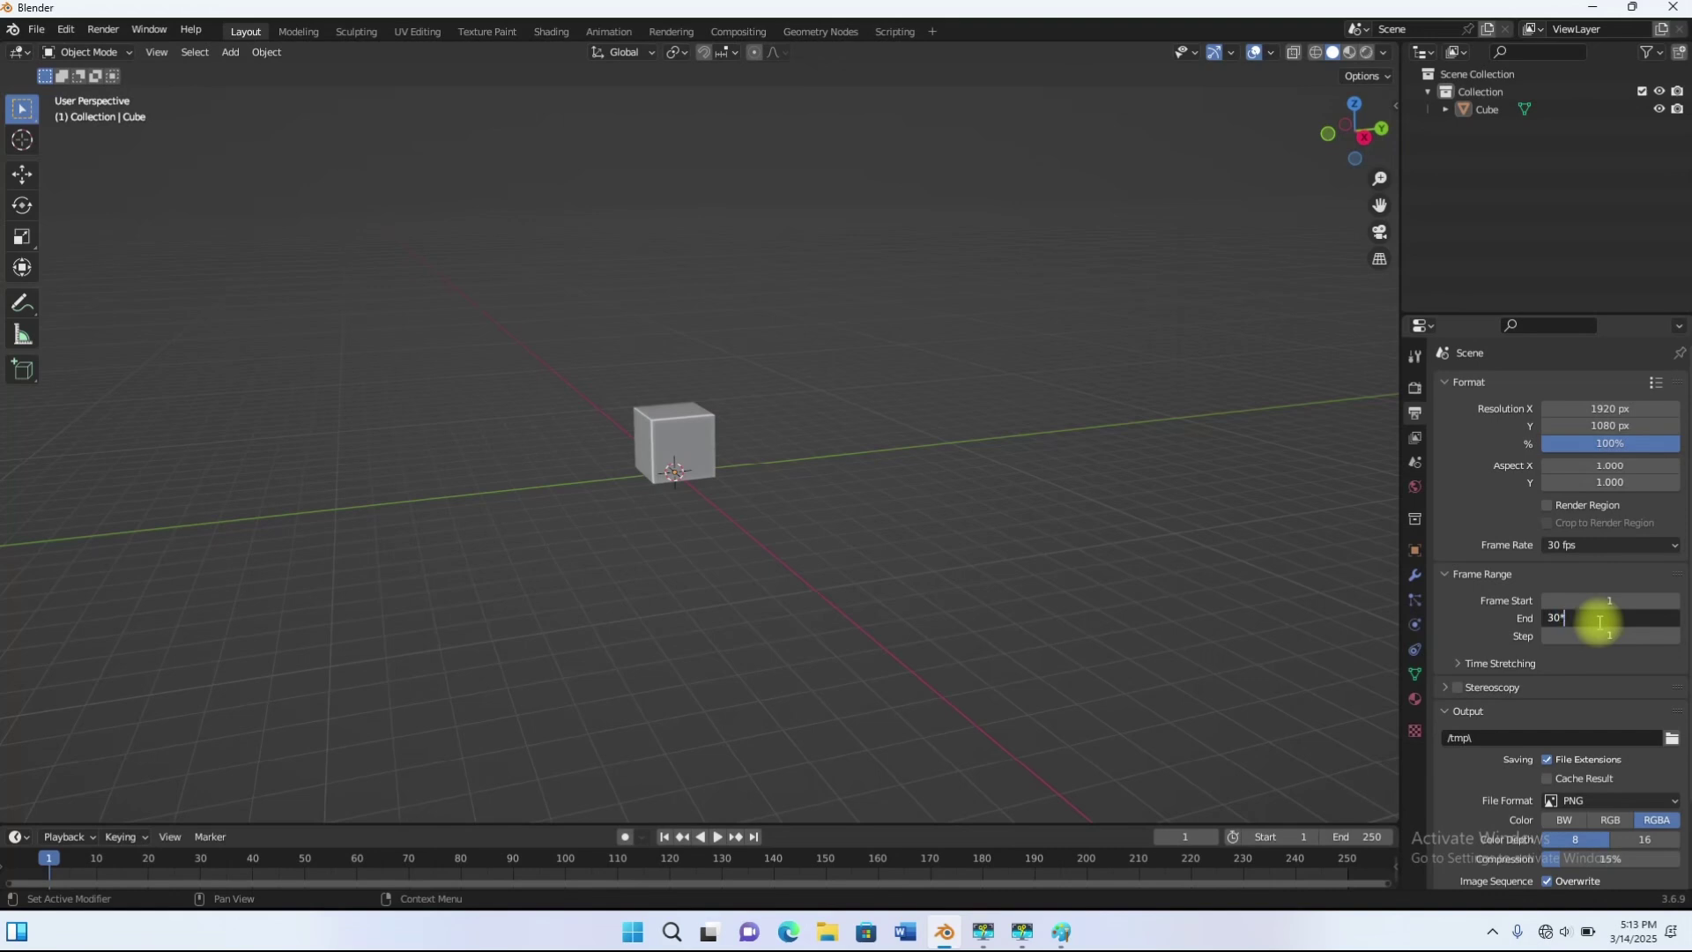
{"action": "type", "text": "90"}
{"action": "key", "text": "Return"}
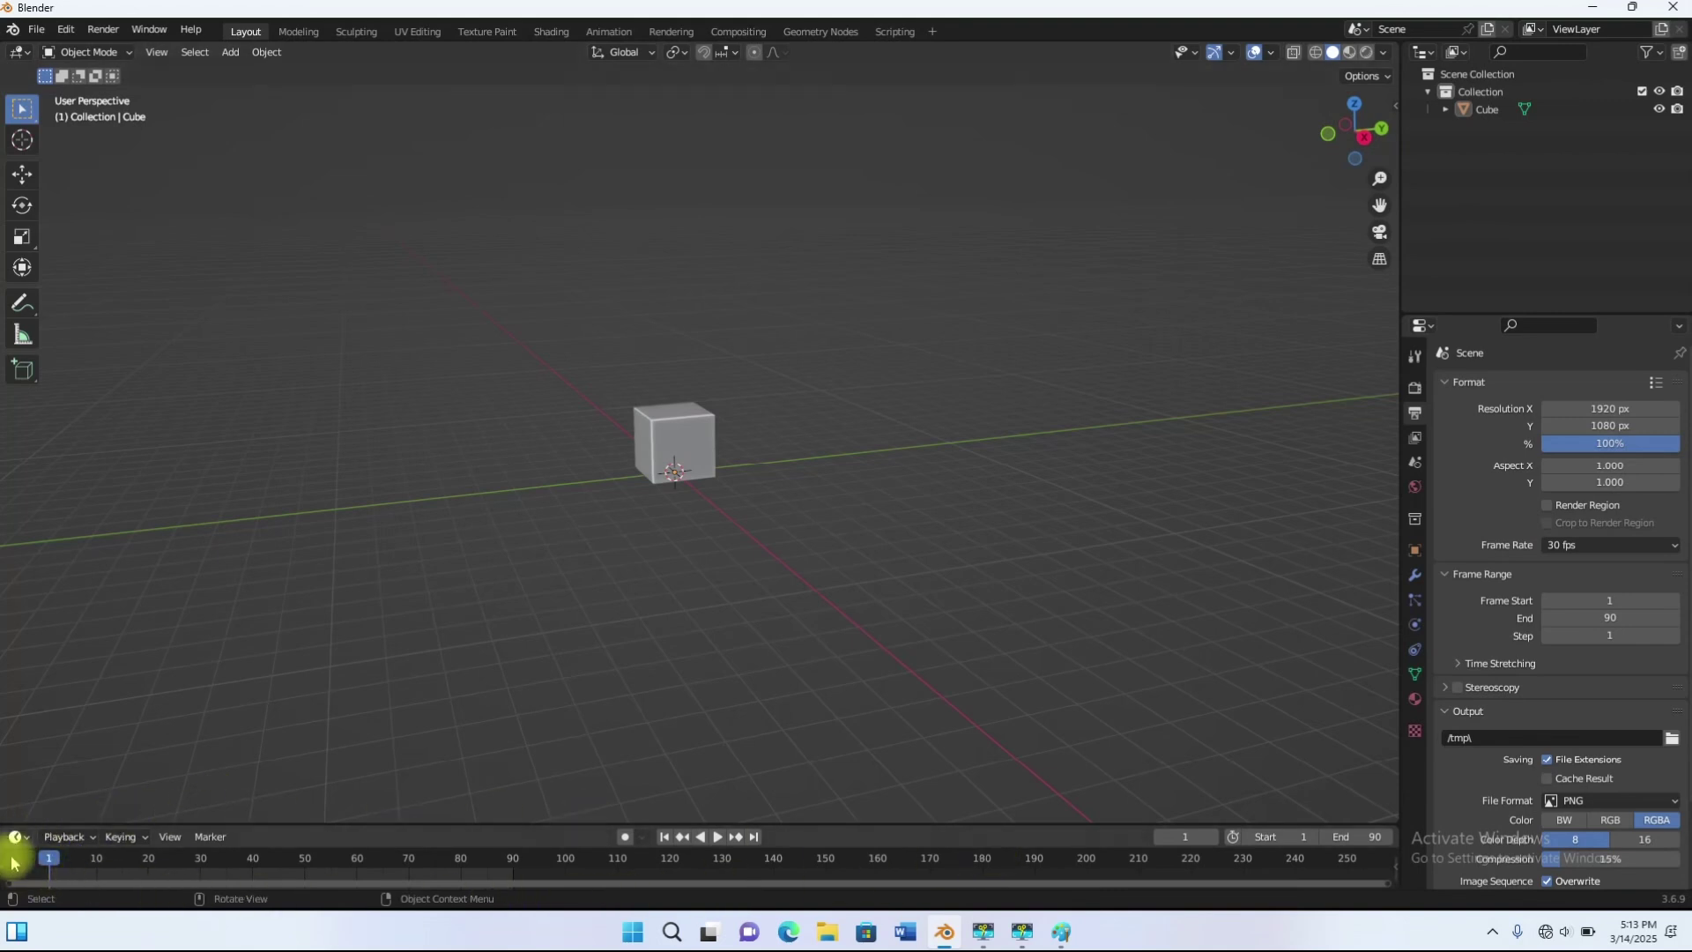
Step: Try an end frame of 250 in the timeline, and set it back to 90
{"action": "middle_click_drag", "start_coordinate": [400, 873], "coordinate": [605, 850]}
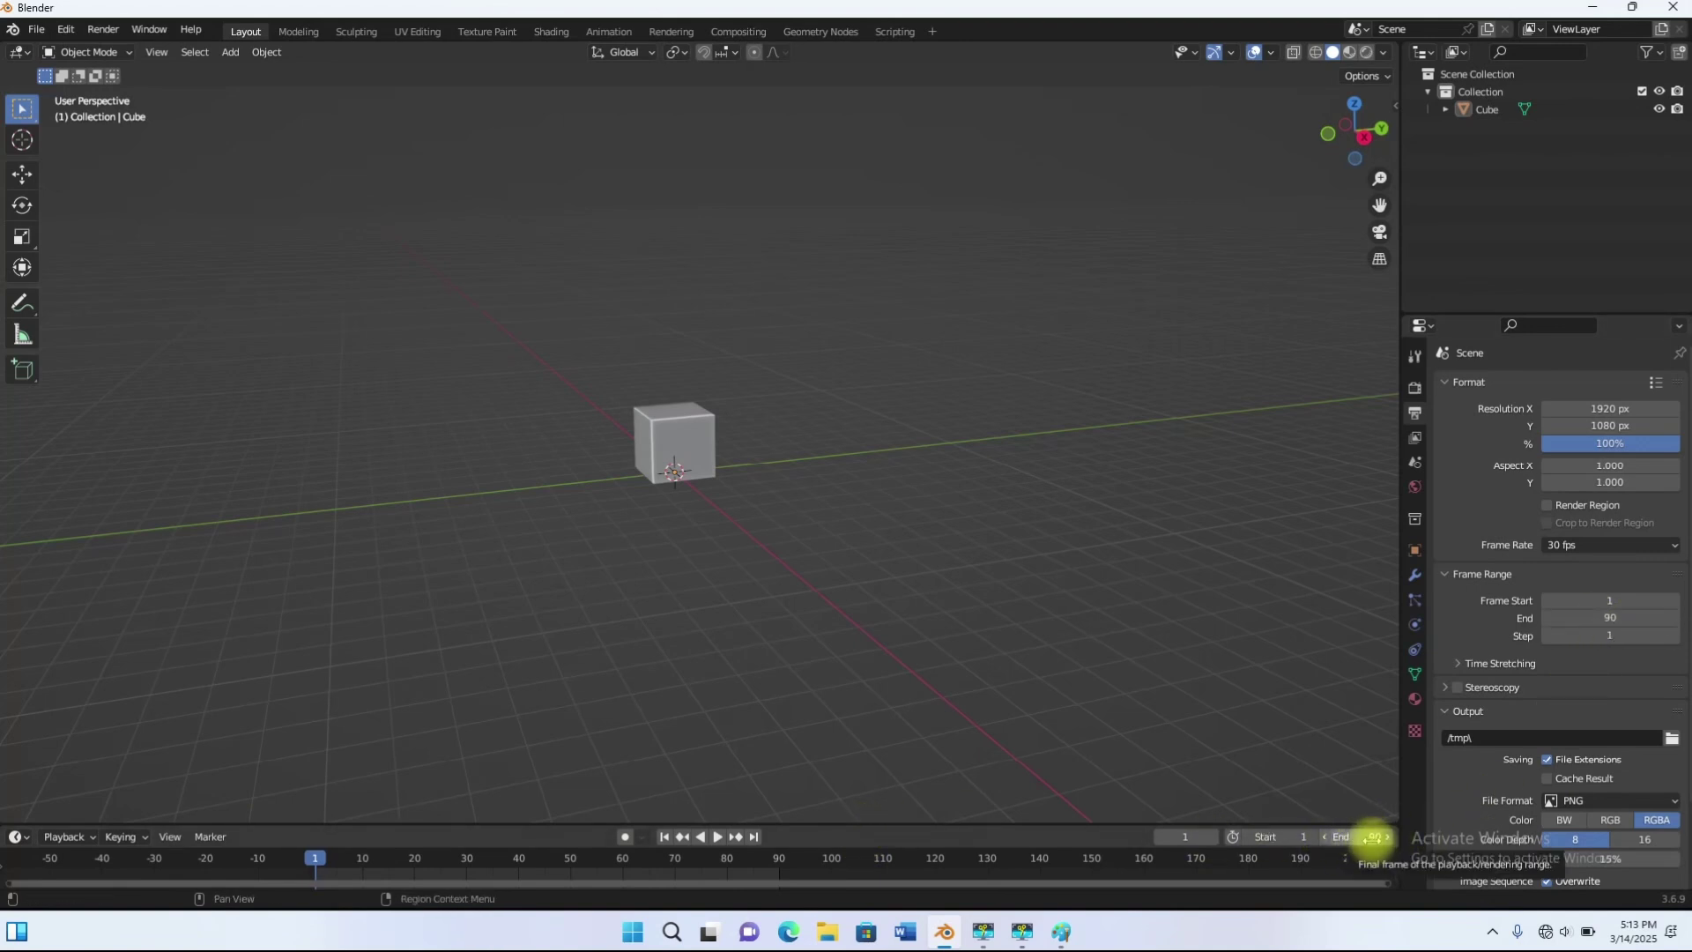
{"action": "left_click", "coordinate": [1372, 837]}
{"action": "type", "text": "250"}
{"action": "key", "text": "Return"}
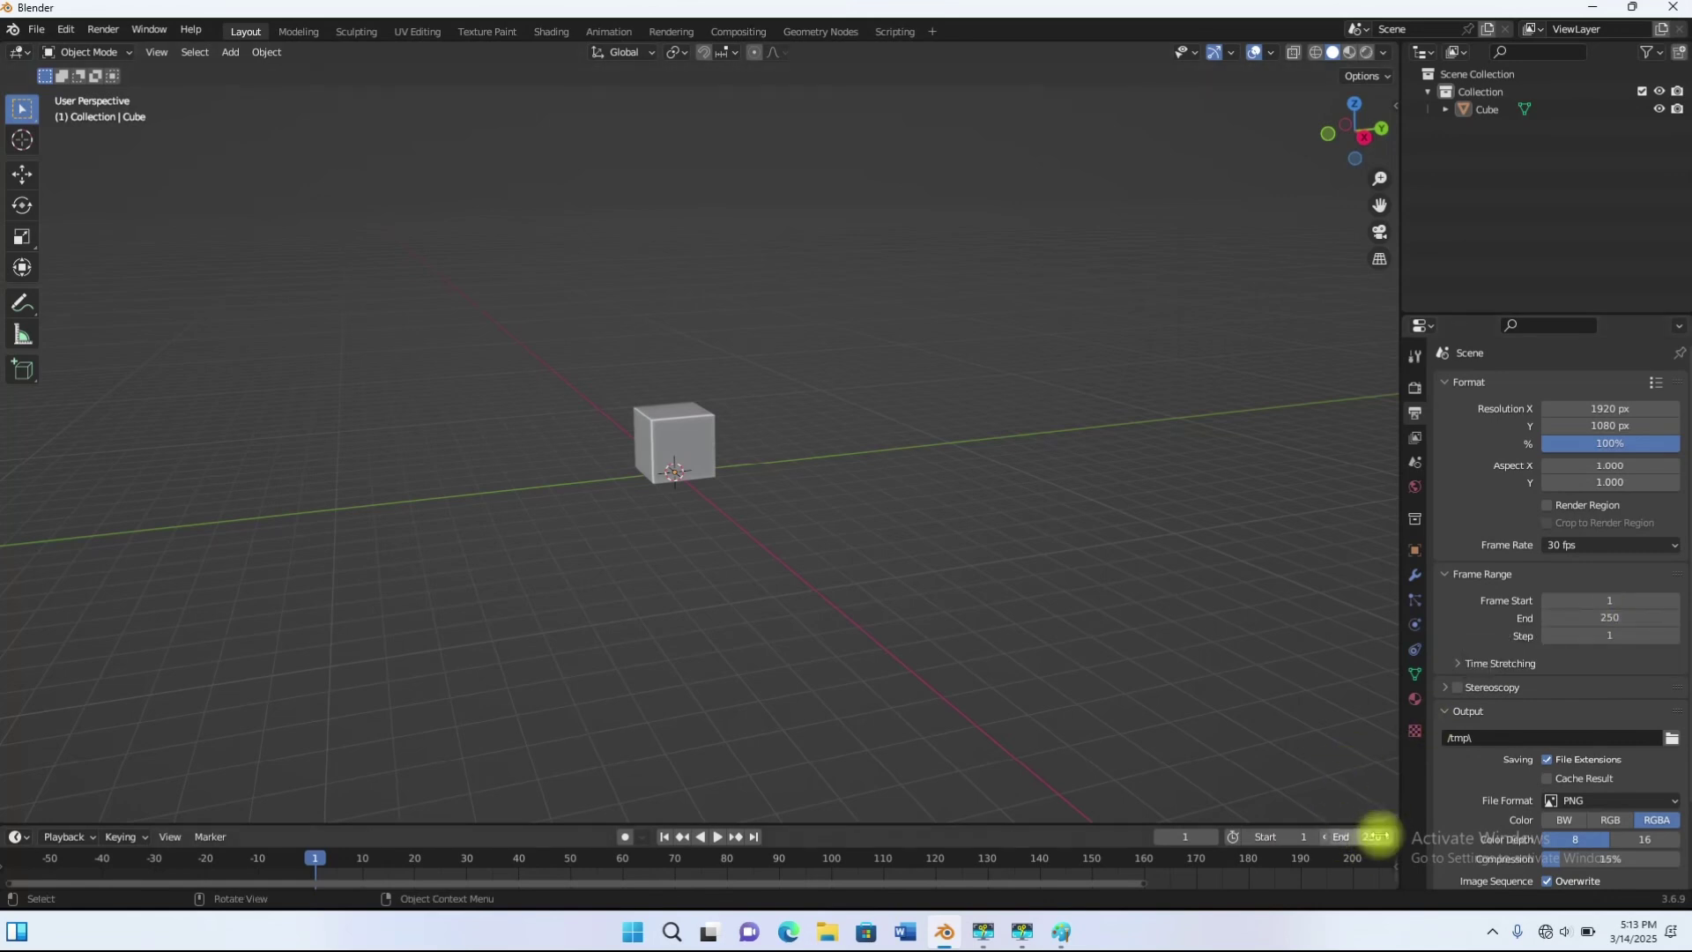
{"action": "left_click", "coordinate": [1372, 839]}
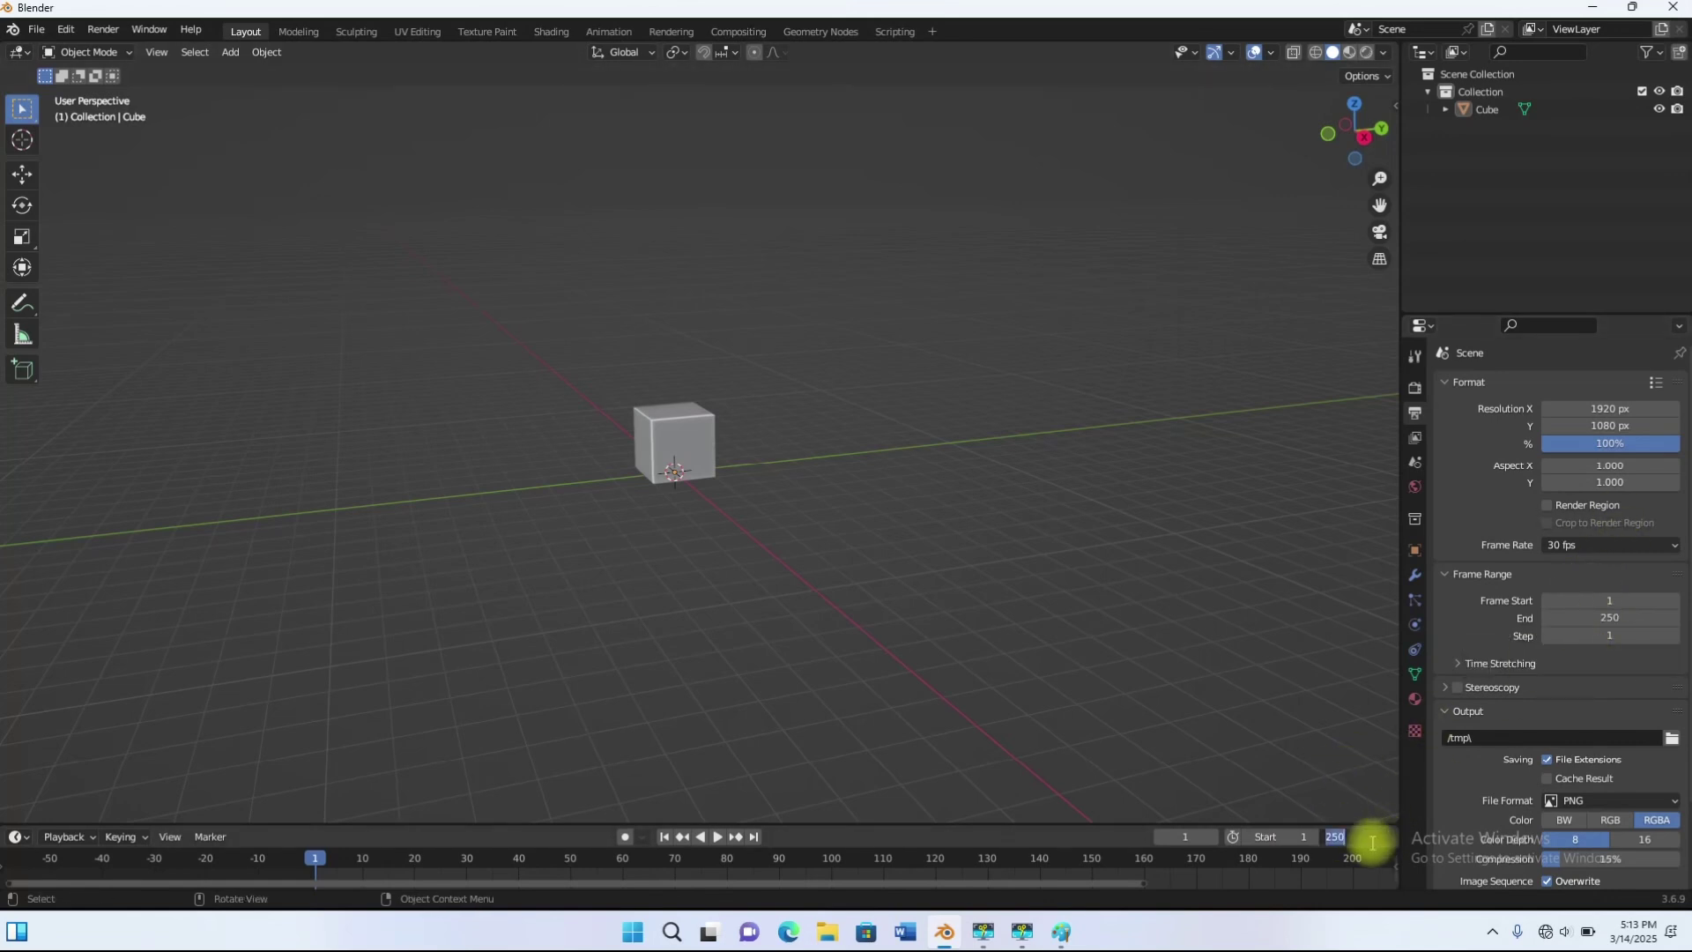
{"action": "type", "text": "90"}
{"action": "key", "text": "Return"}
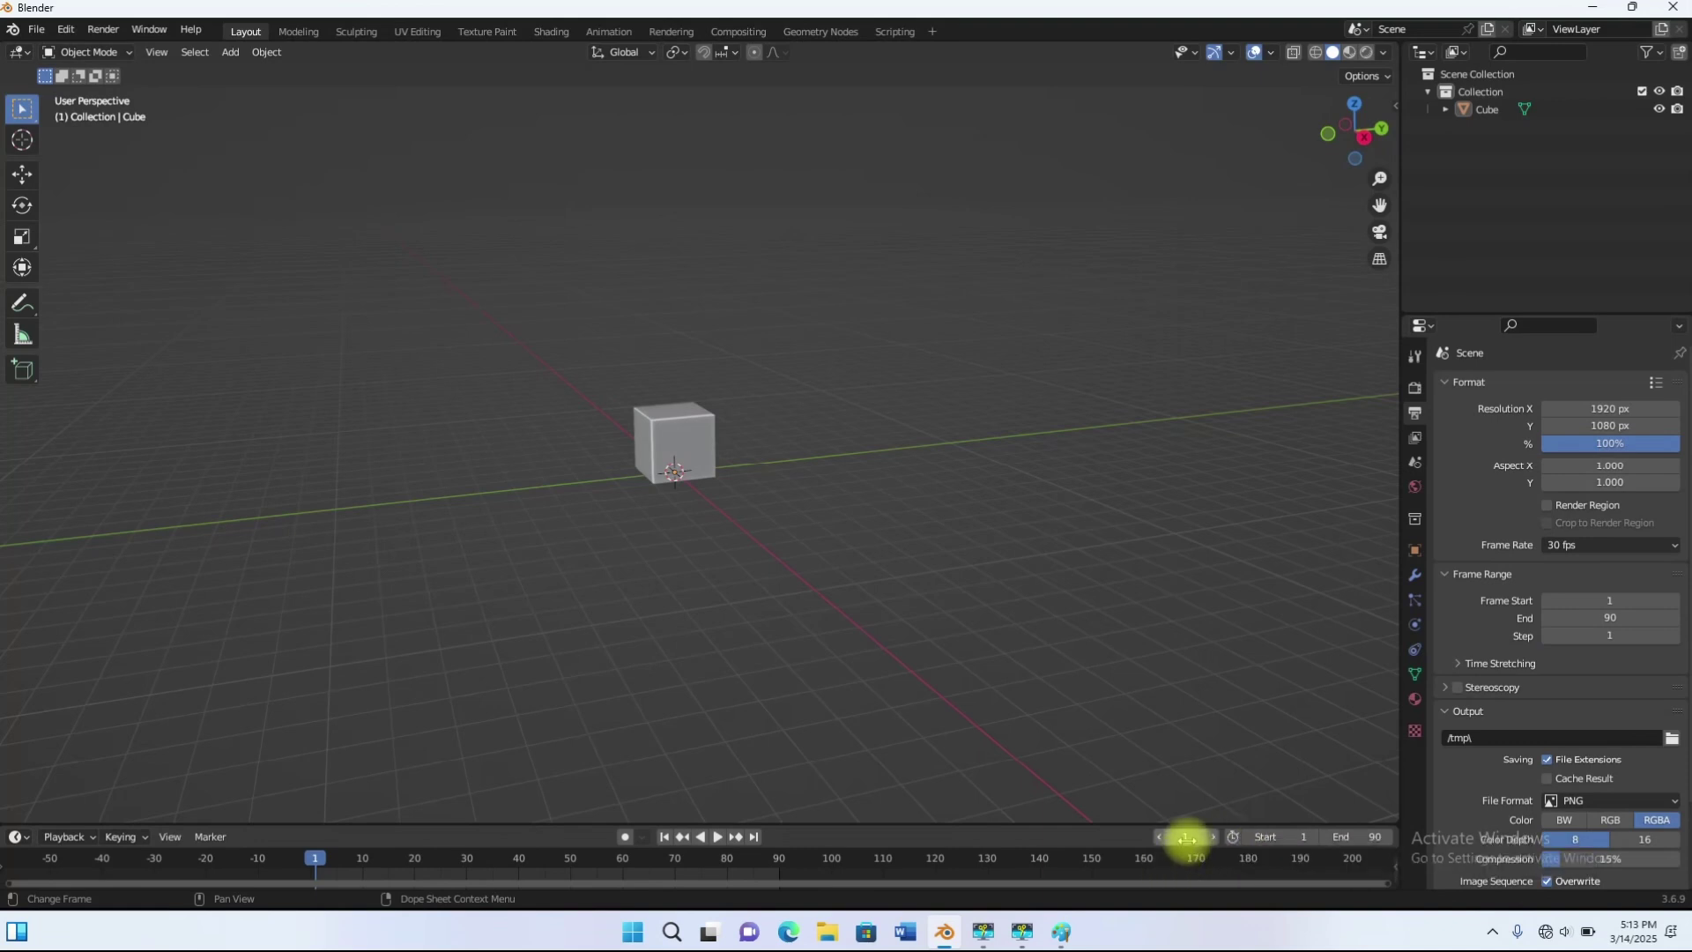
Step: Play and pause the timeline, and move the playhead to frame 90
{"action": "key", "text": "space"}
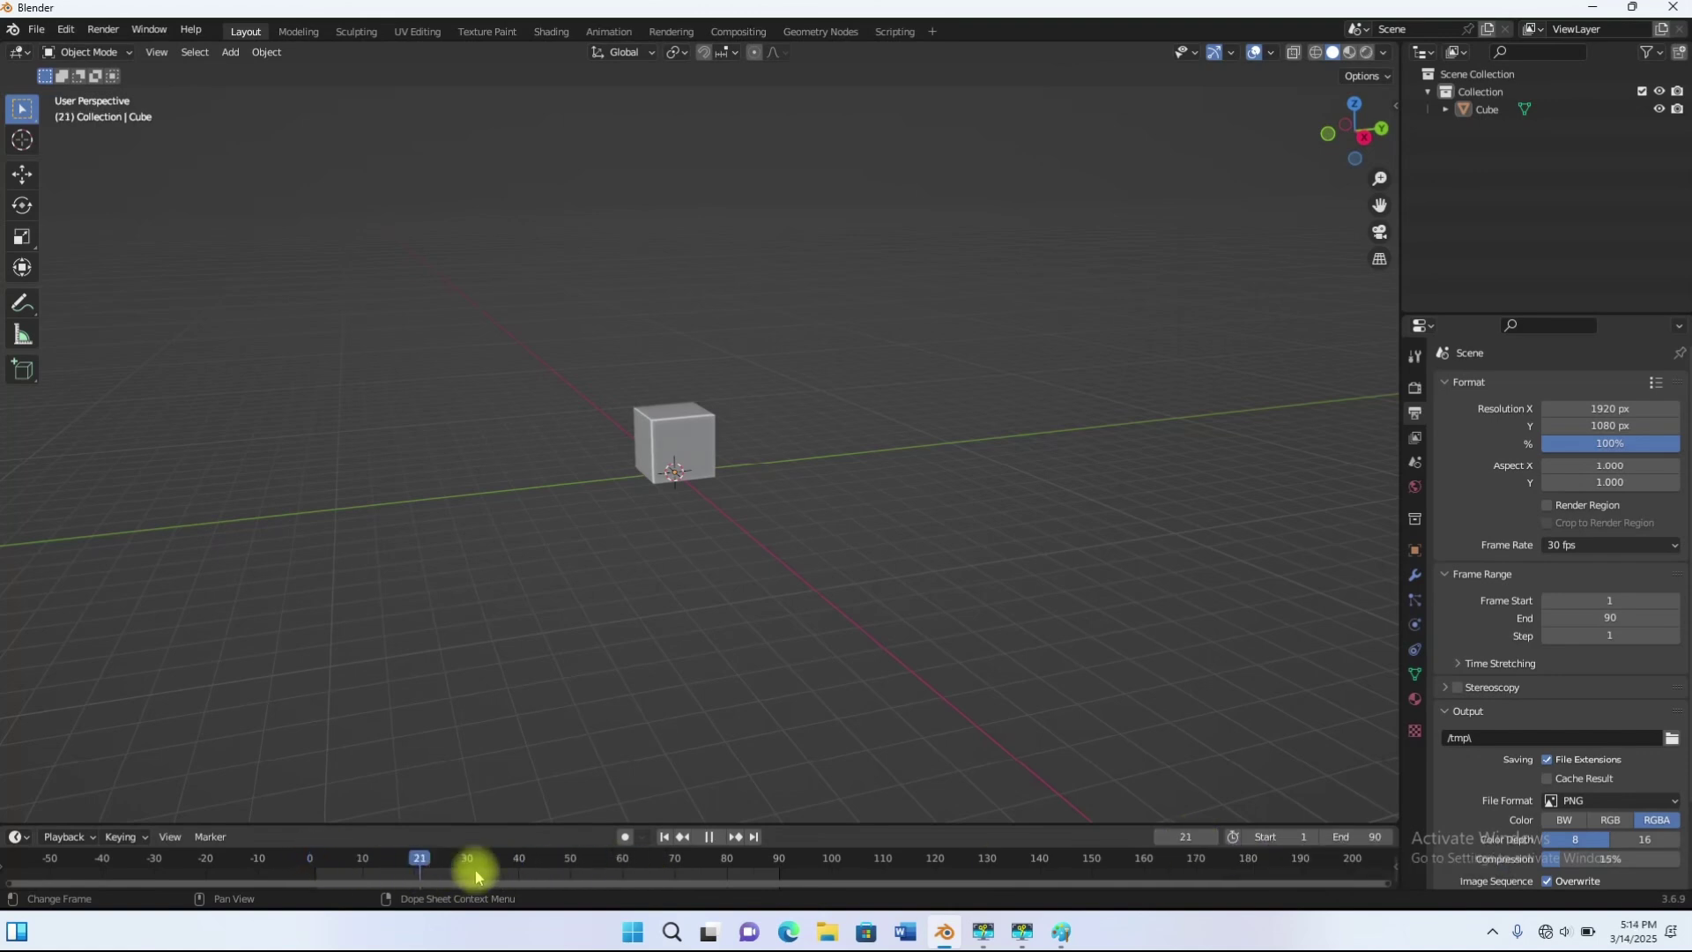
{"action": "key", "text": "space"}
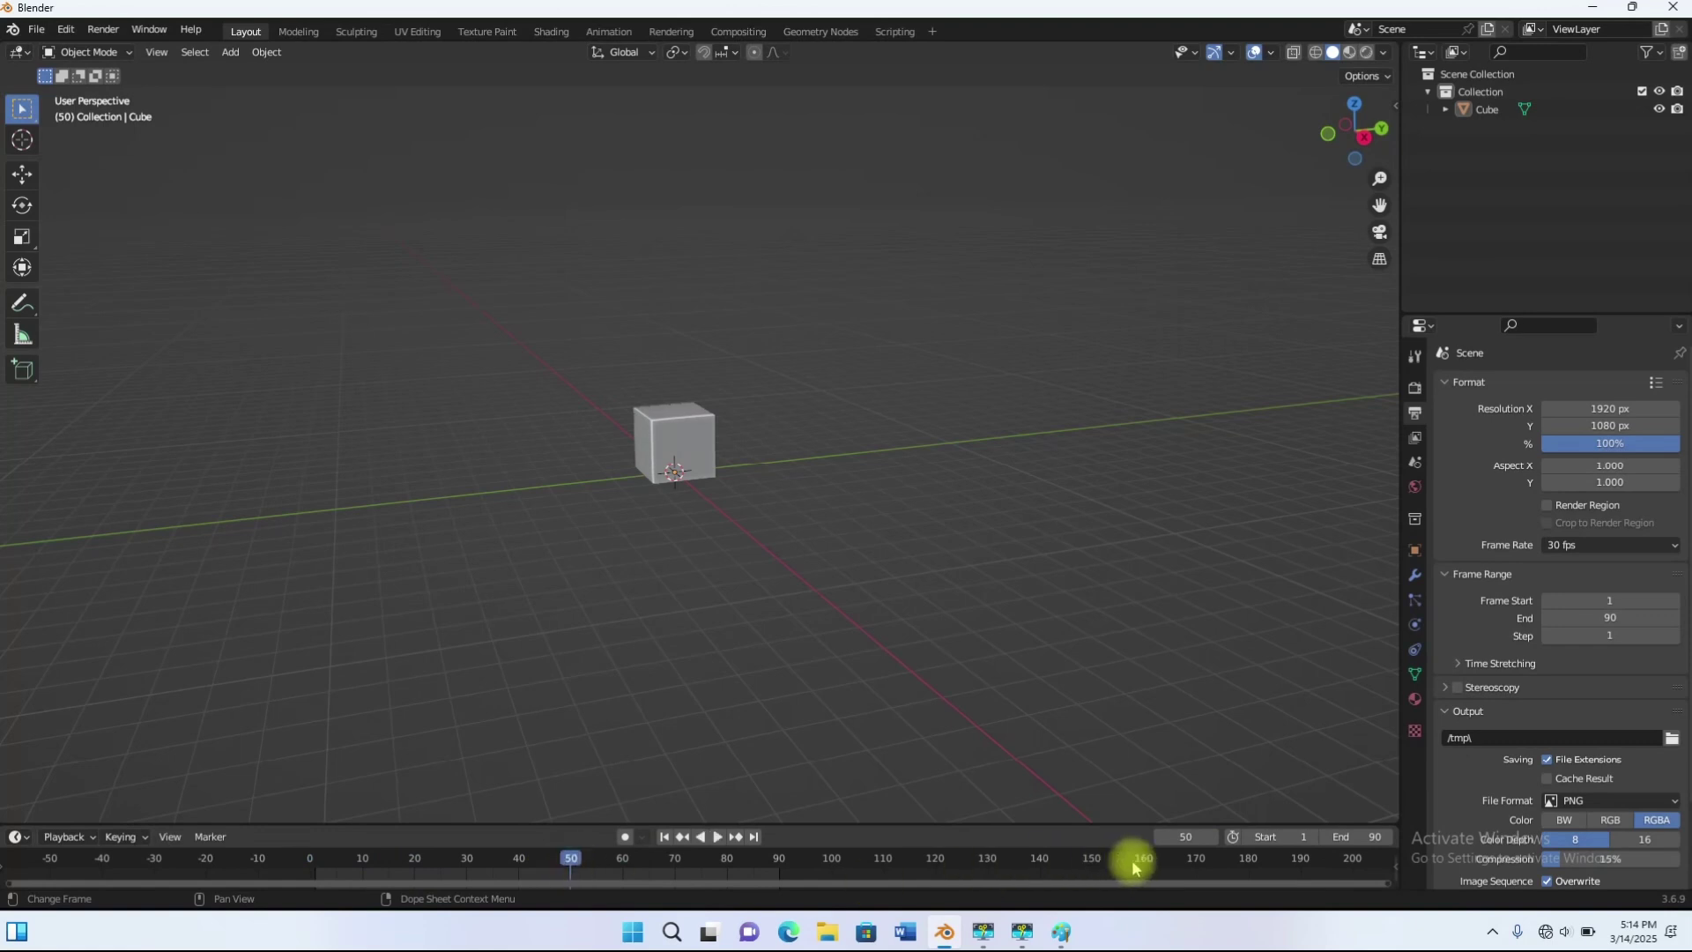
{"action": "left_click", "coordinate": [1181, 837]}
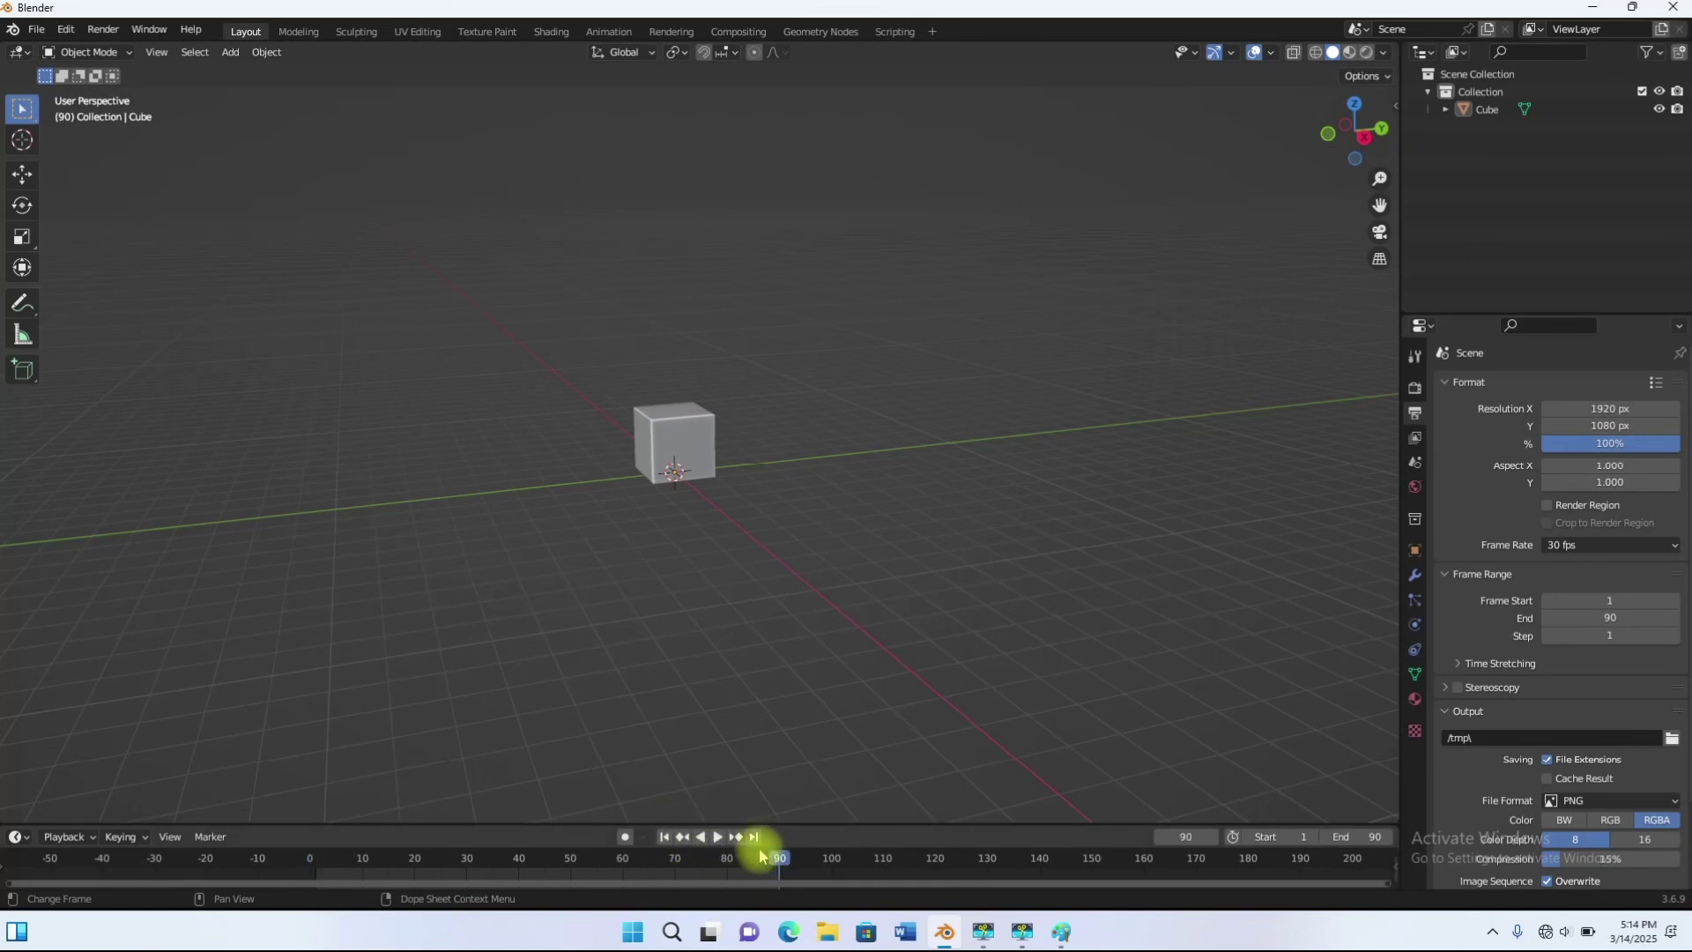
Step: Return the playhead to frame 1 and play the timeline from there
{"action": "left_click", "coordinate": [663, 838]}
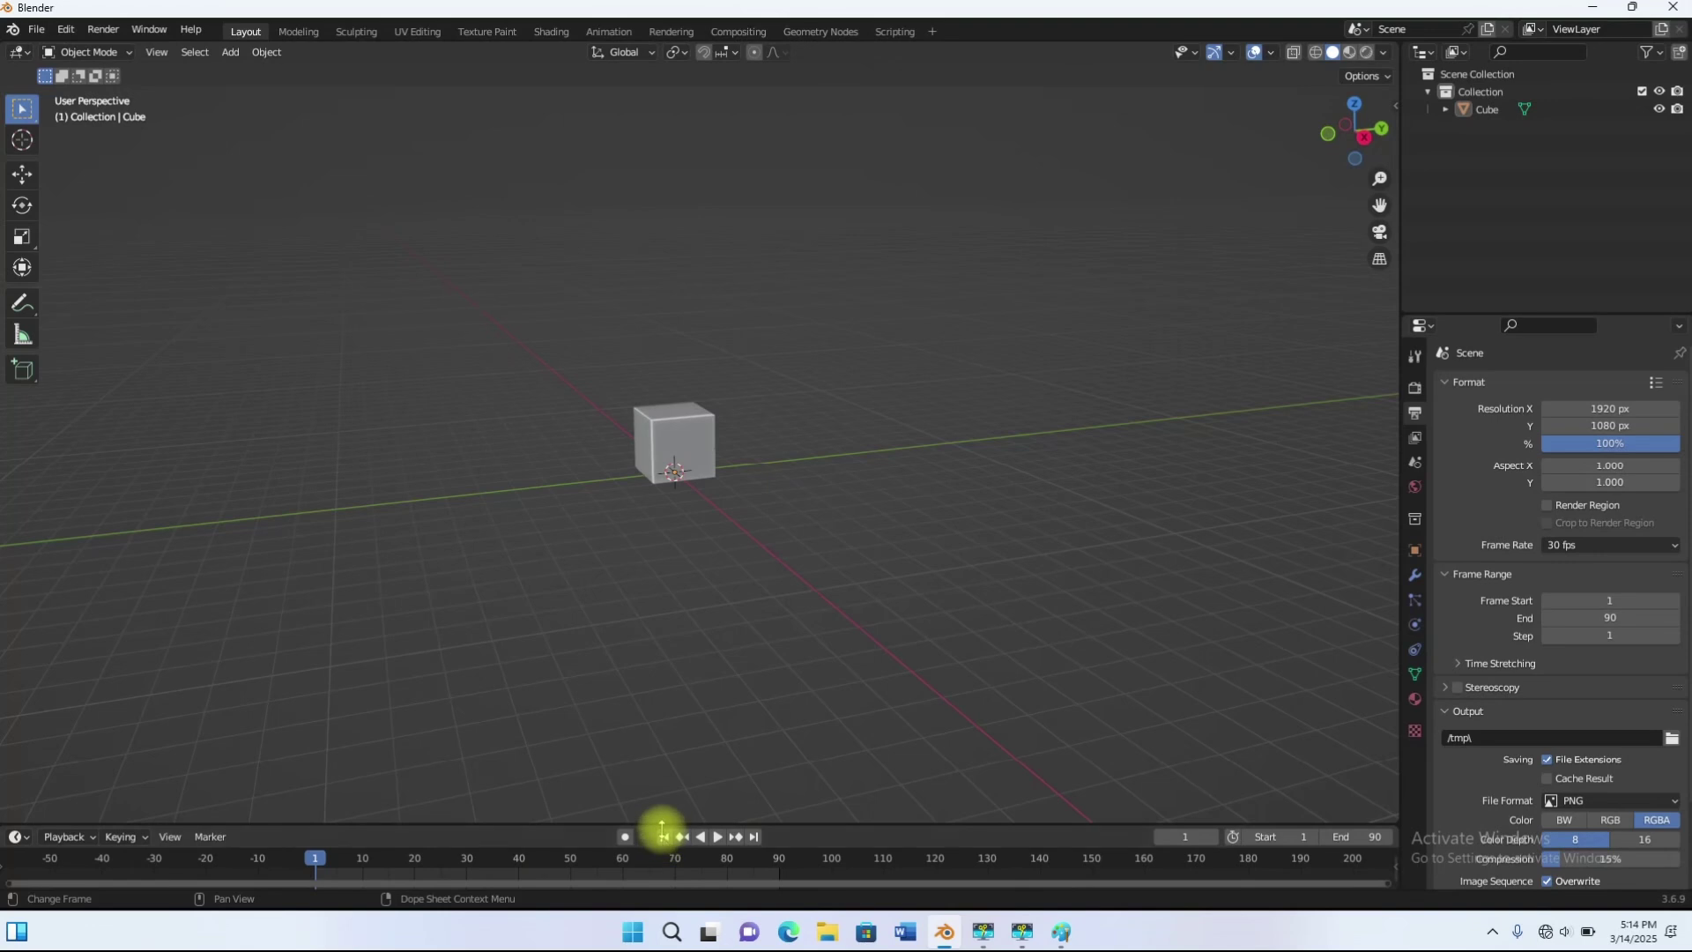
{"action": "left_click", "coordinate": [718, 837]}
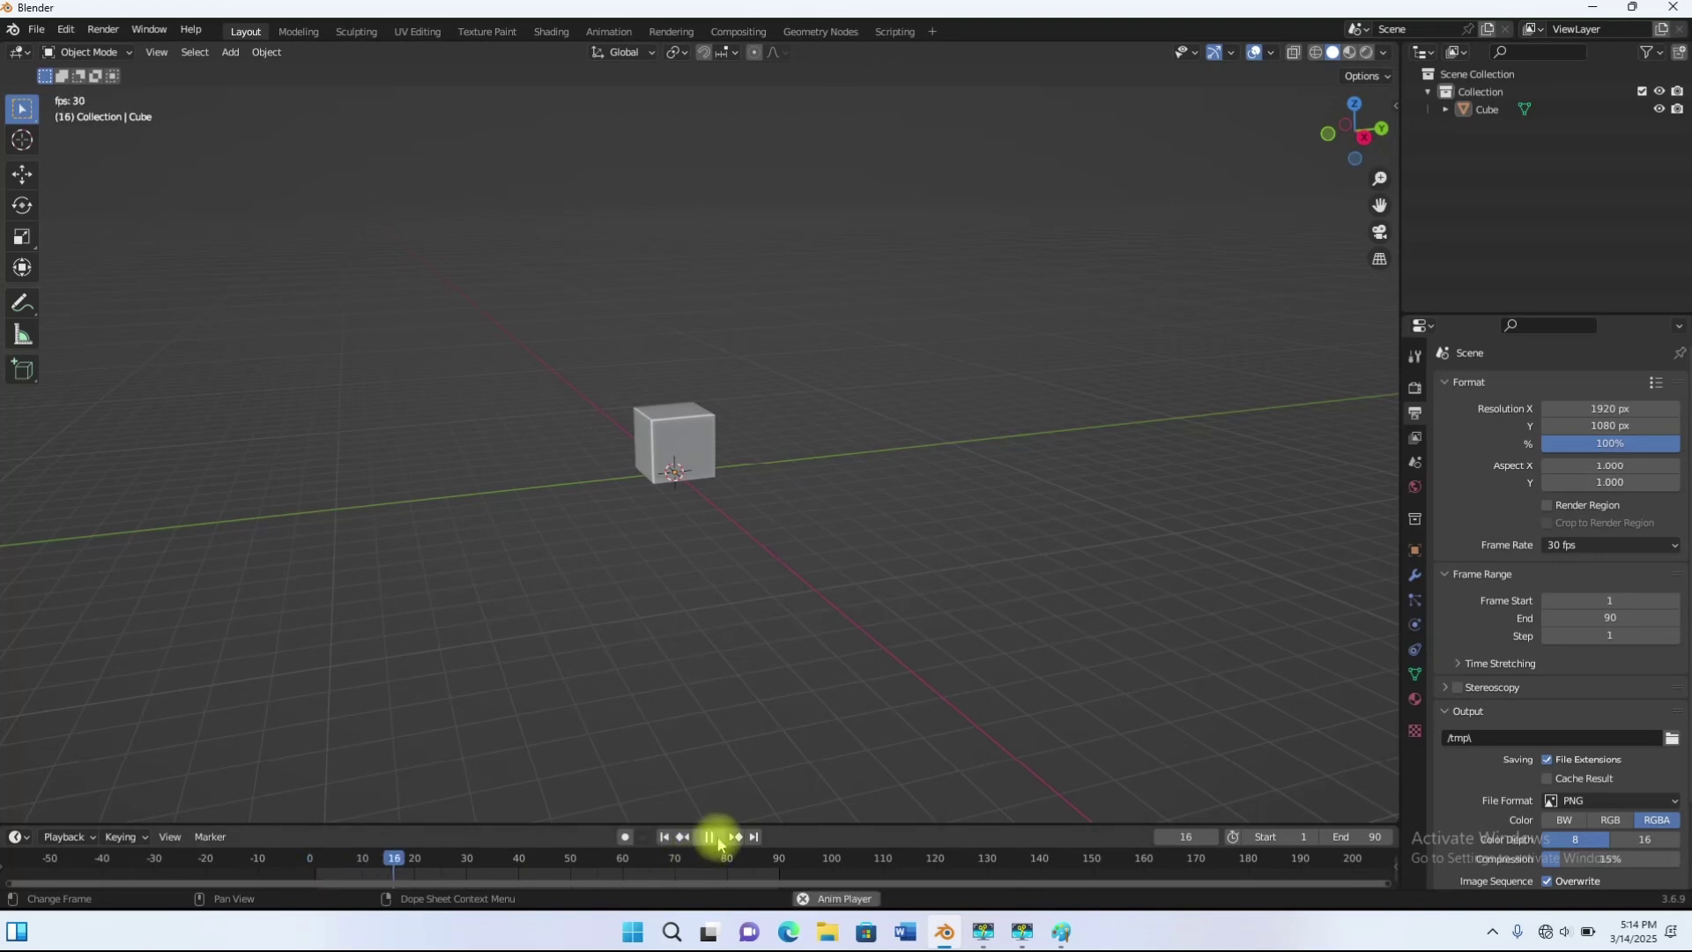
{"action": "left_click", "coordinate": [712, 838]}
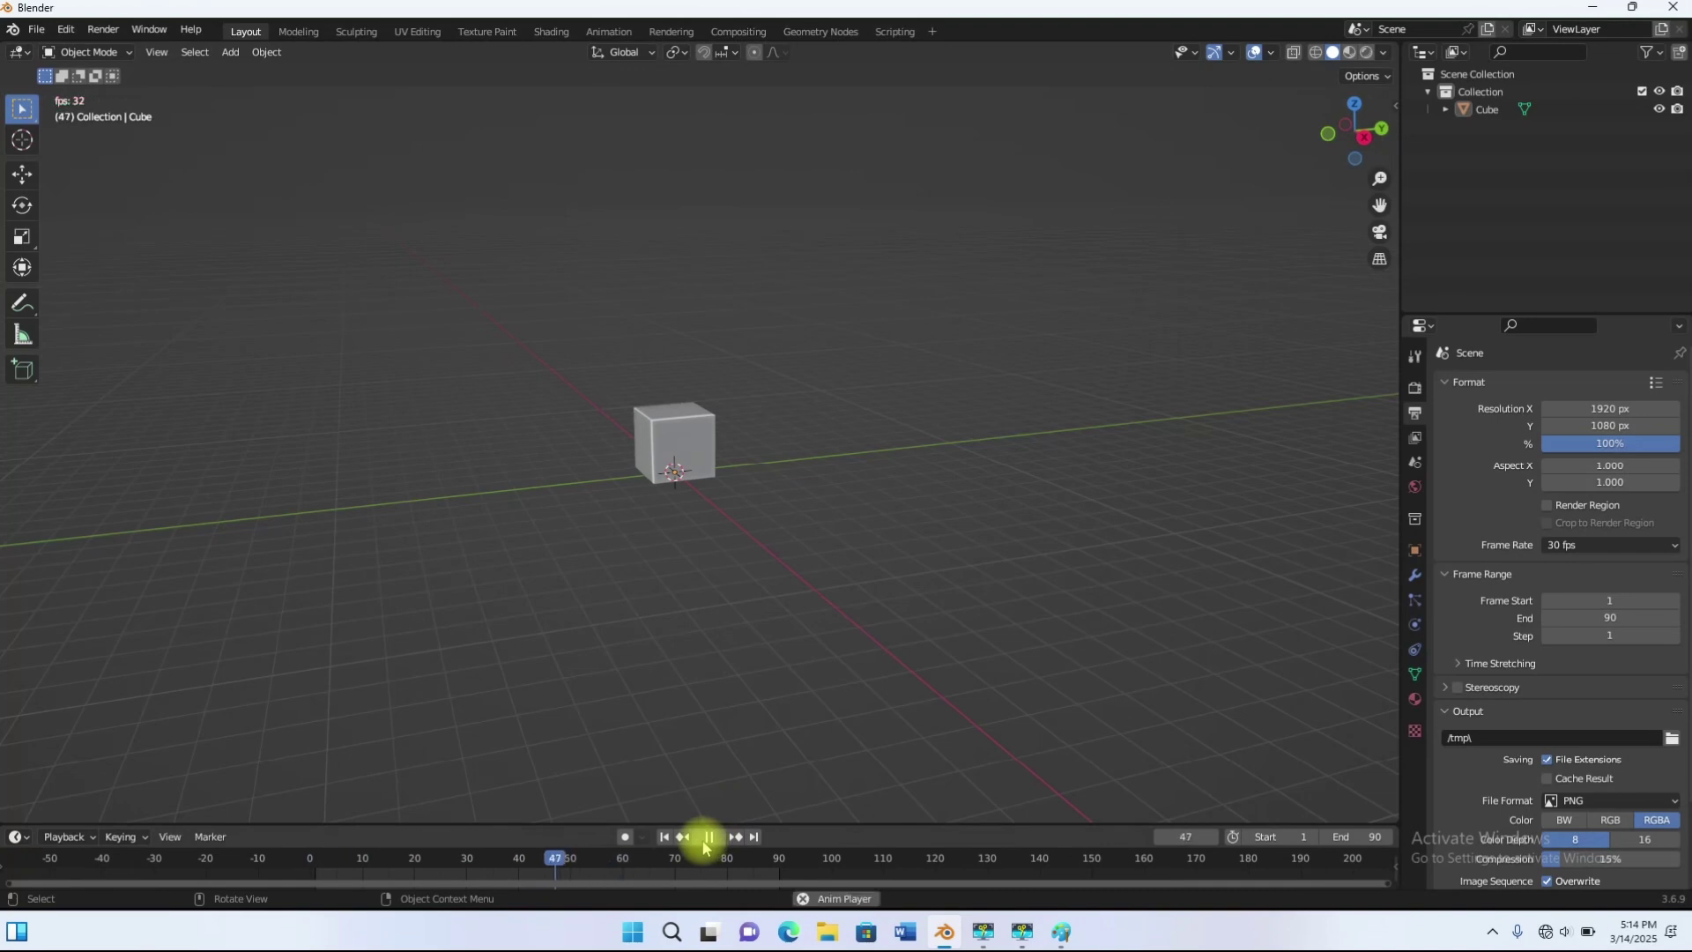
Step: Stop the playback and examine the timeline's marker, view, keying and playback options, including the new keyframe types
{"action": "key", "text": "Escape"}
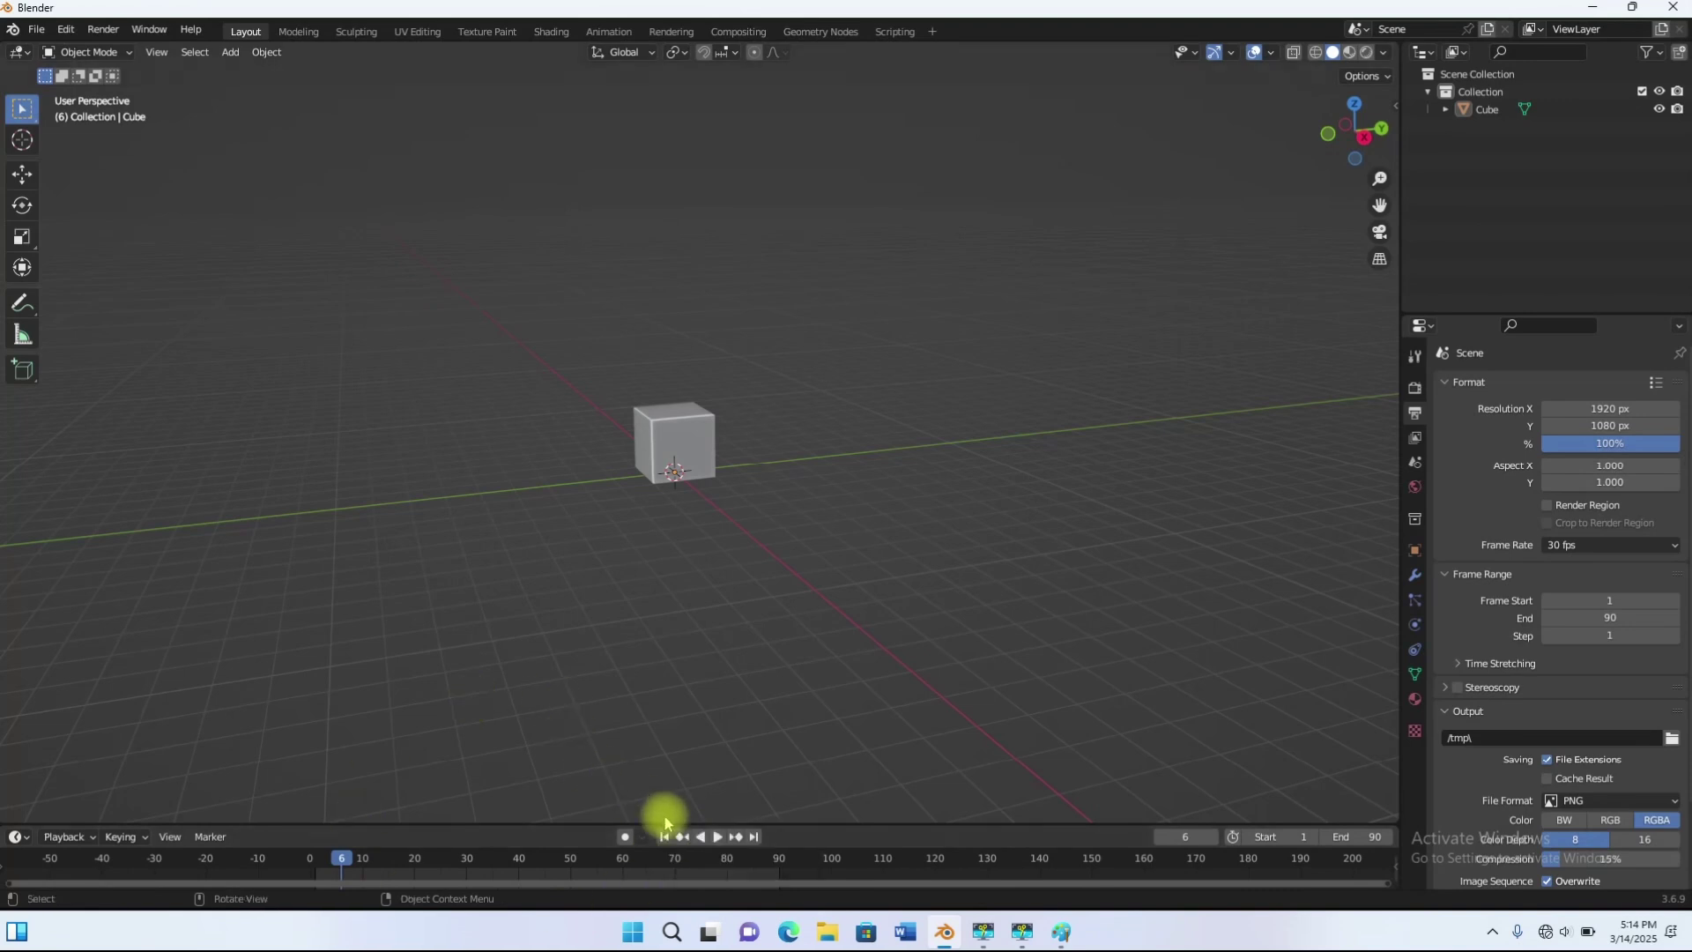
{"action": "left_click", "coordinate": [736, 839]}
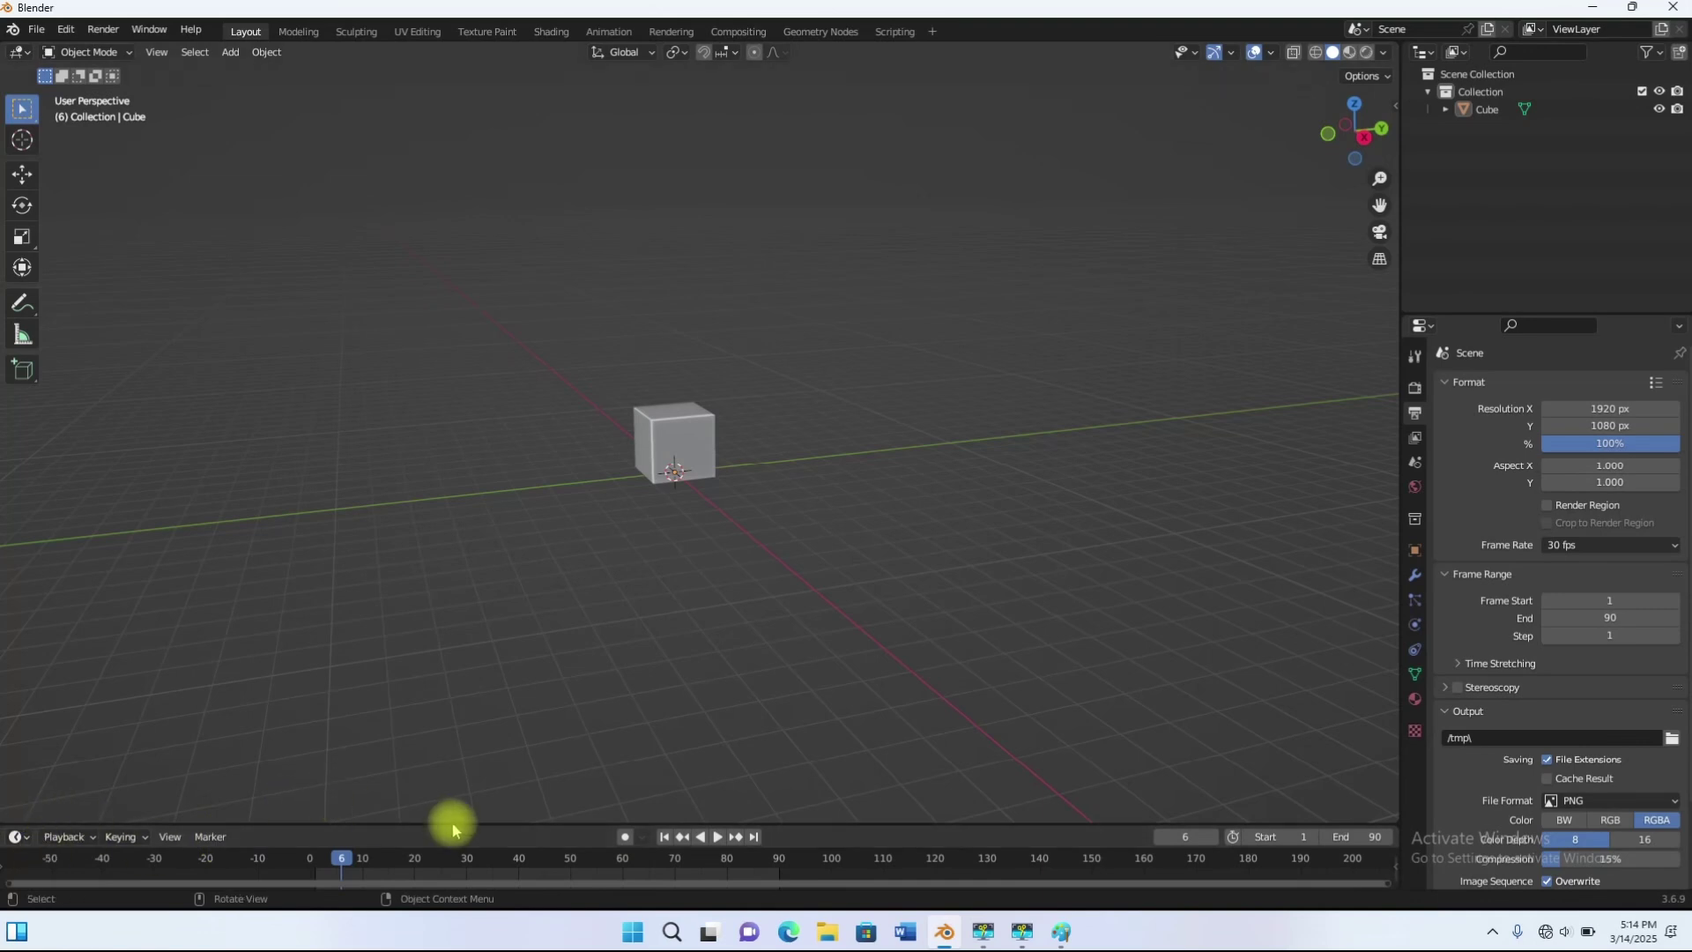
{"action": "left_click", "coordinate": [211, 836]}
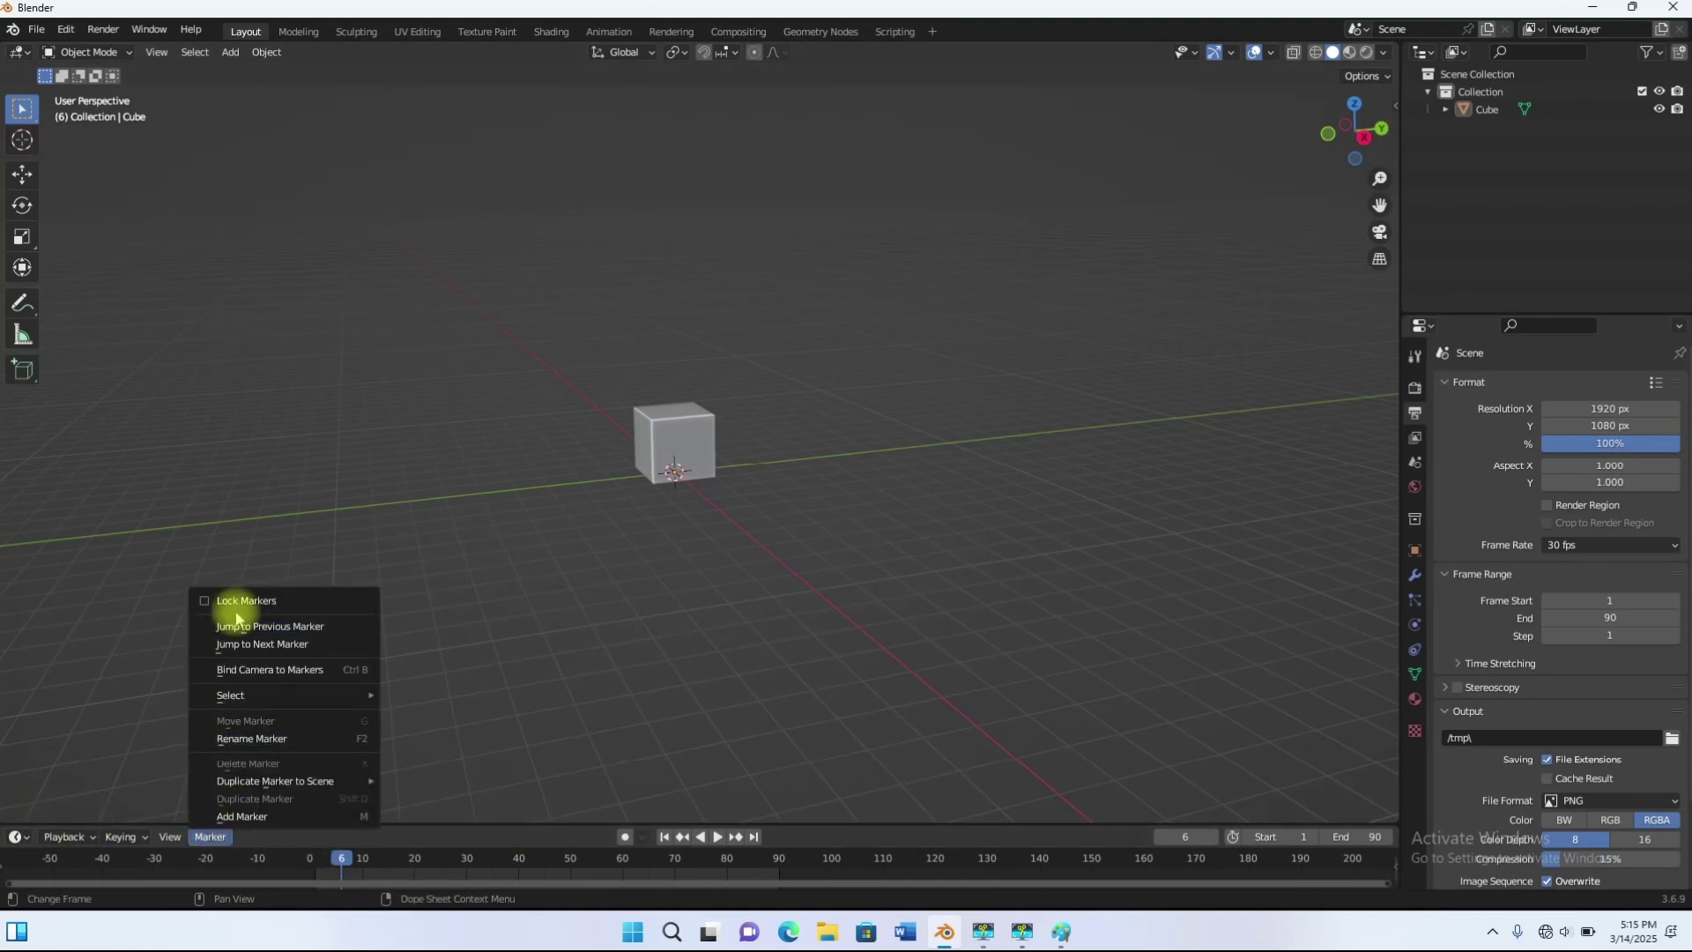
{"action": "left_click", "coordinate": [169, 835]}
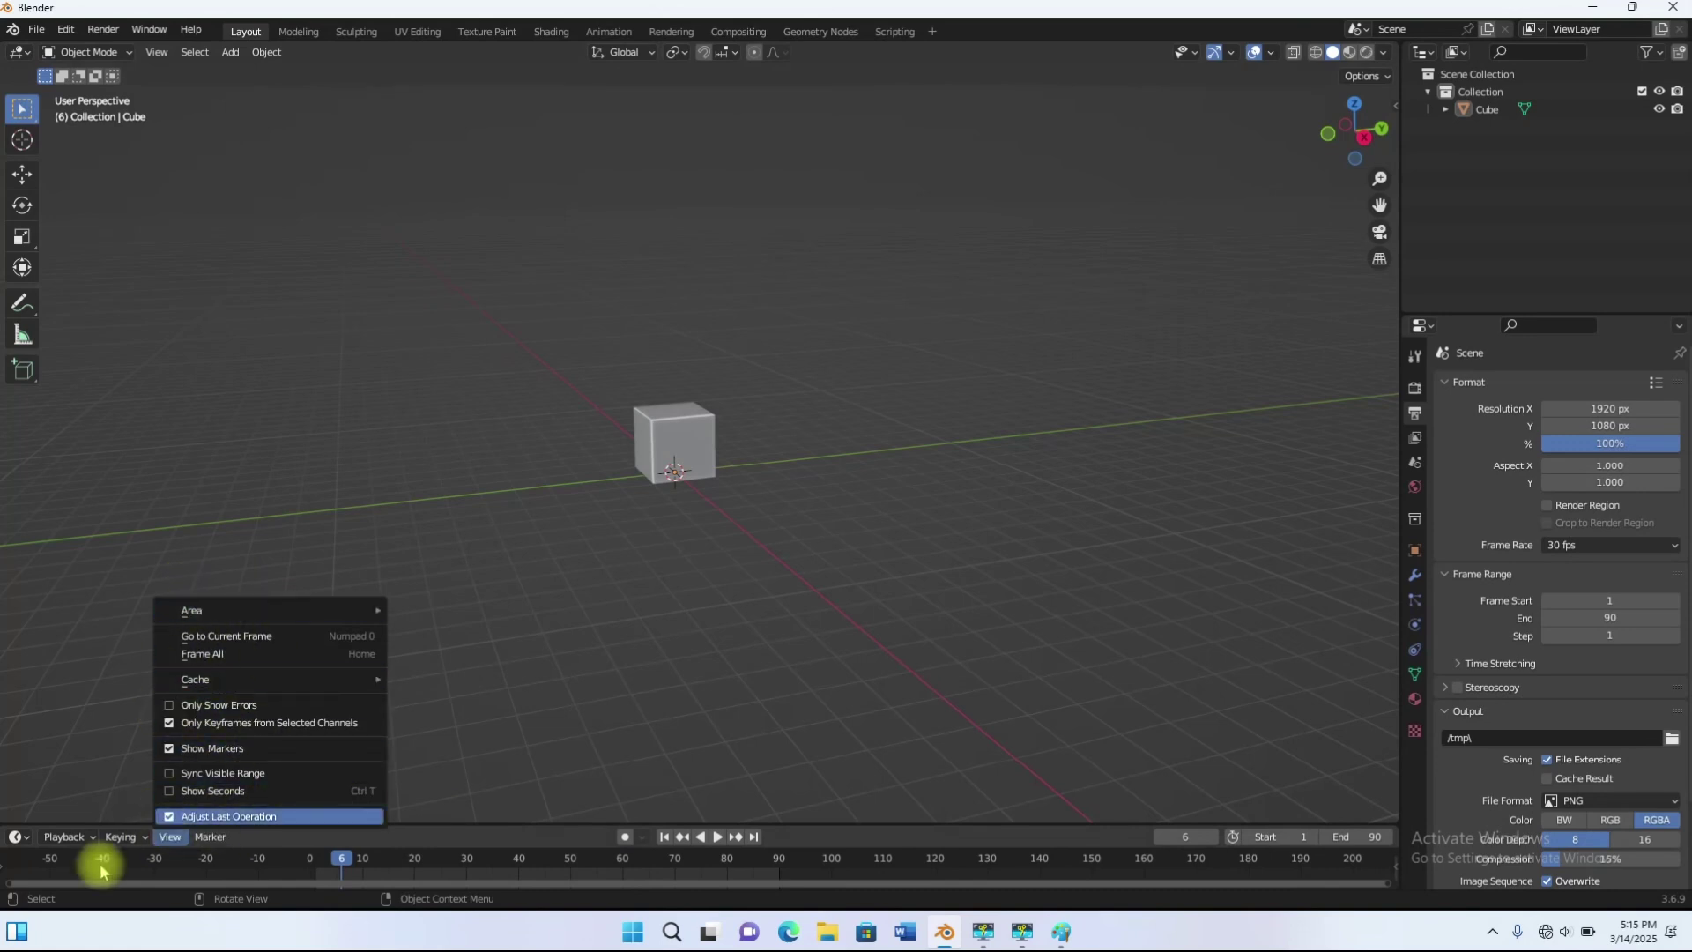
{"action": "left_click", "coordinate": [136, 838]}
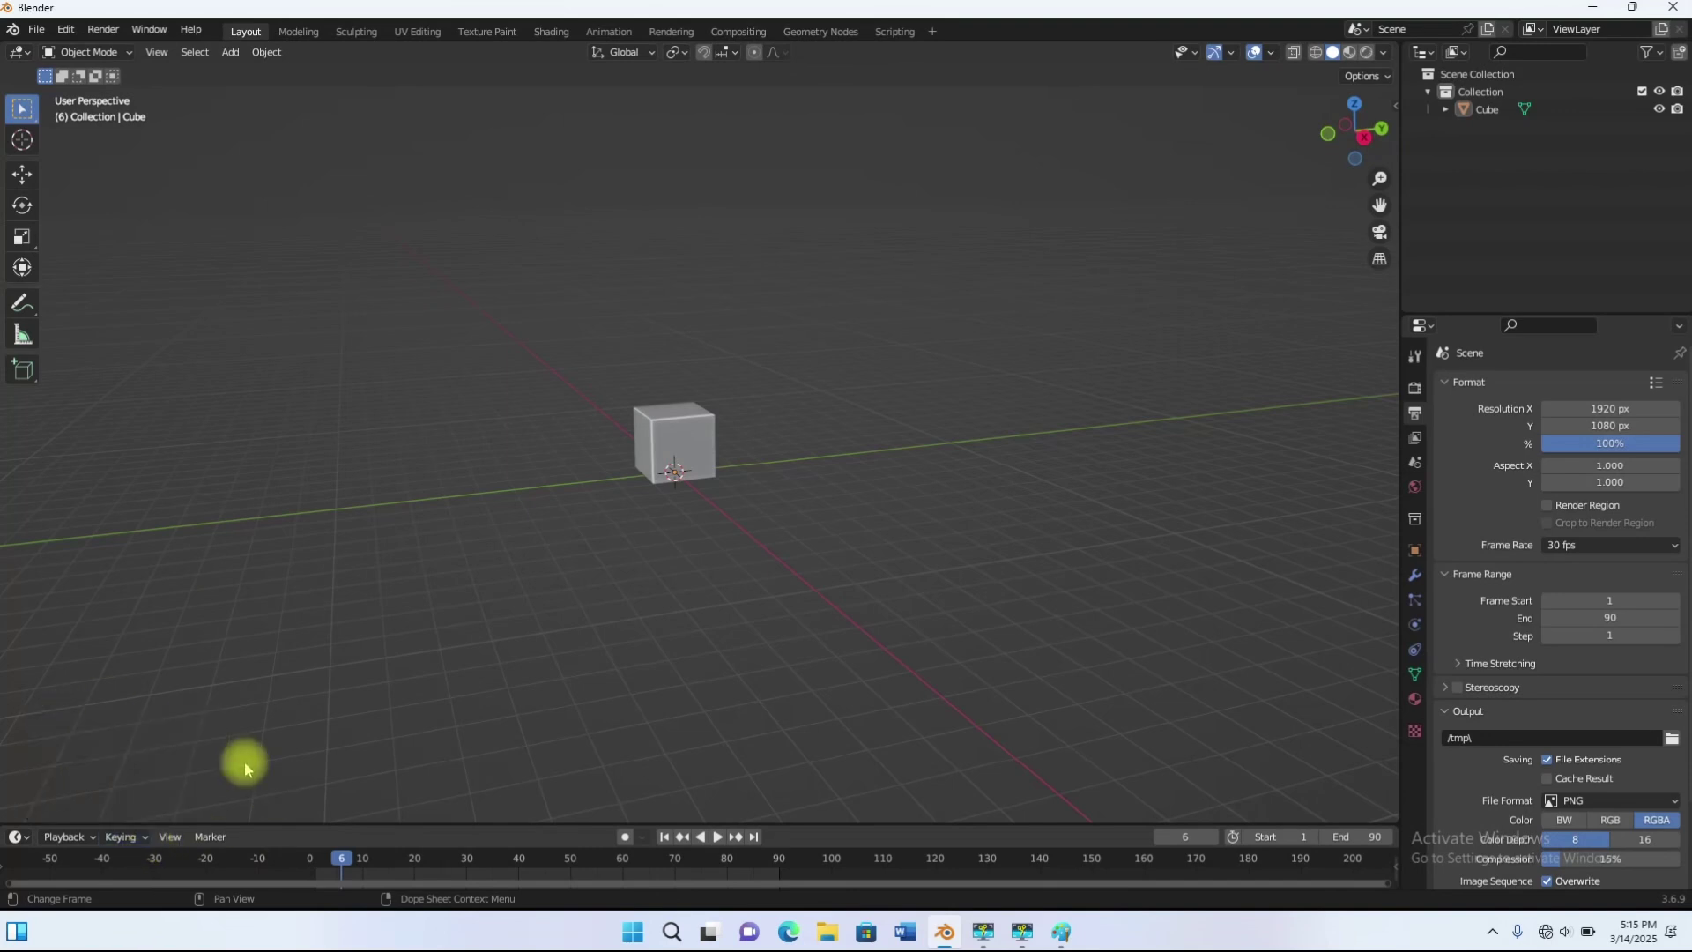
{"action": "left_click", "coordinate": [134, 837]}
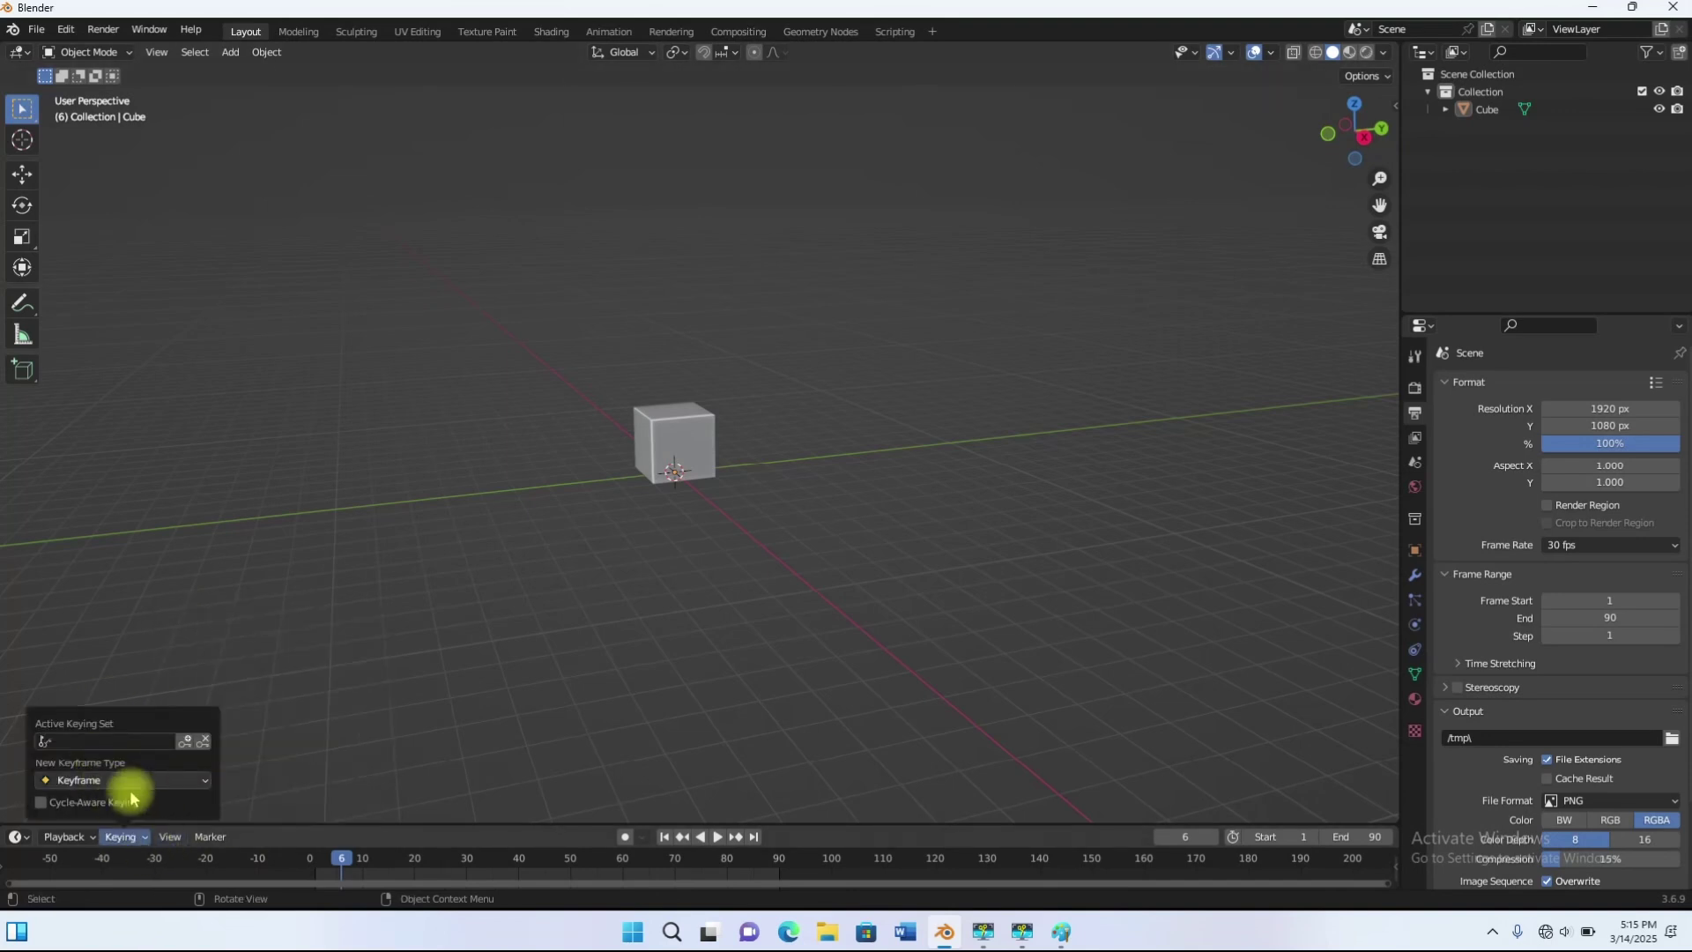
{"action": "left_click", "coordinate": [196, 781]}
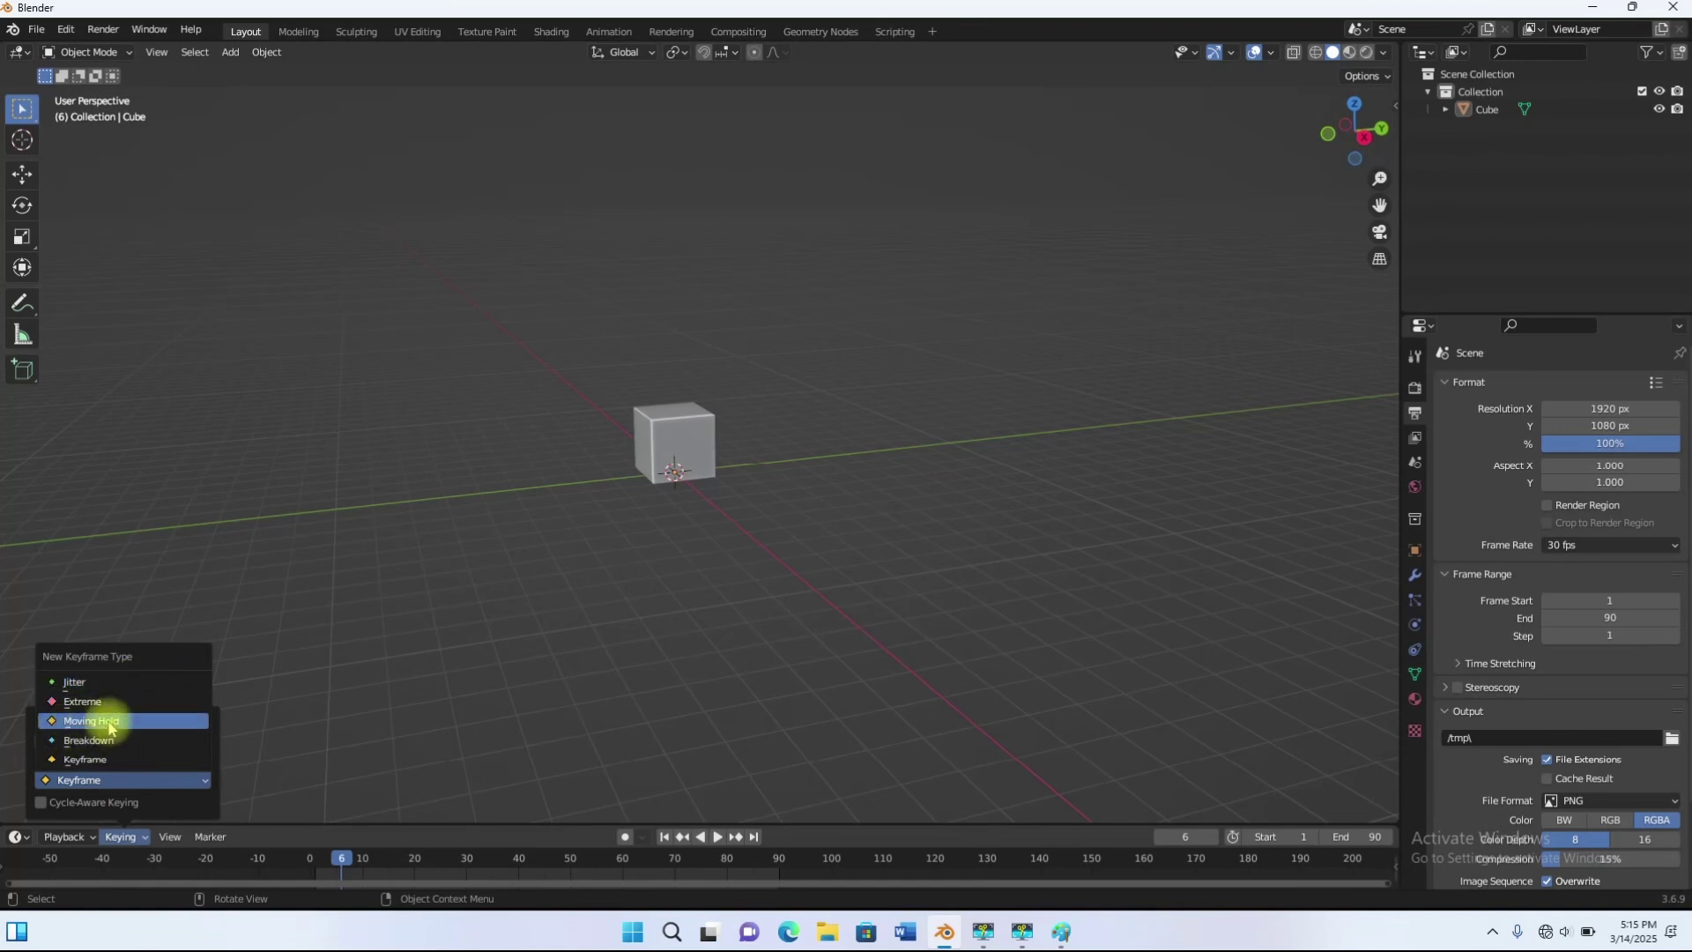
{"action": "left_click", "coordinate": [103, 783]}
{"action": "left_click", "coordinate": [203, 784]}
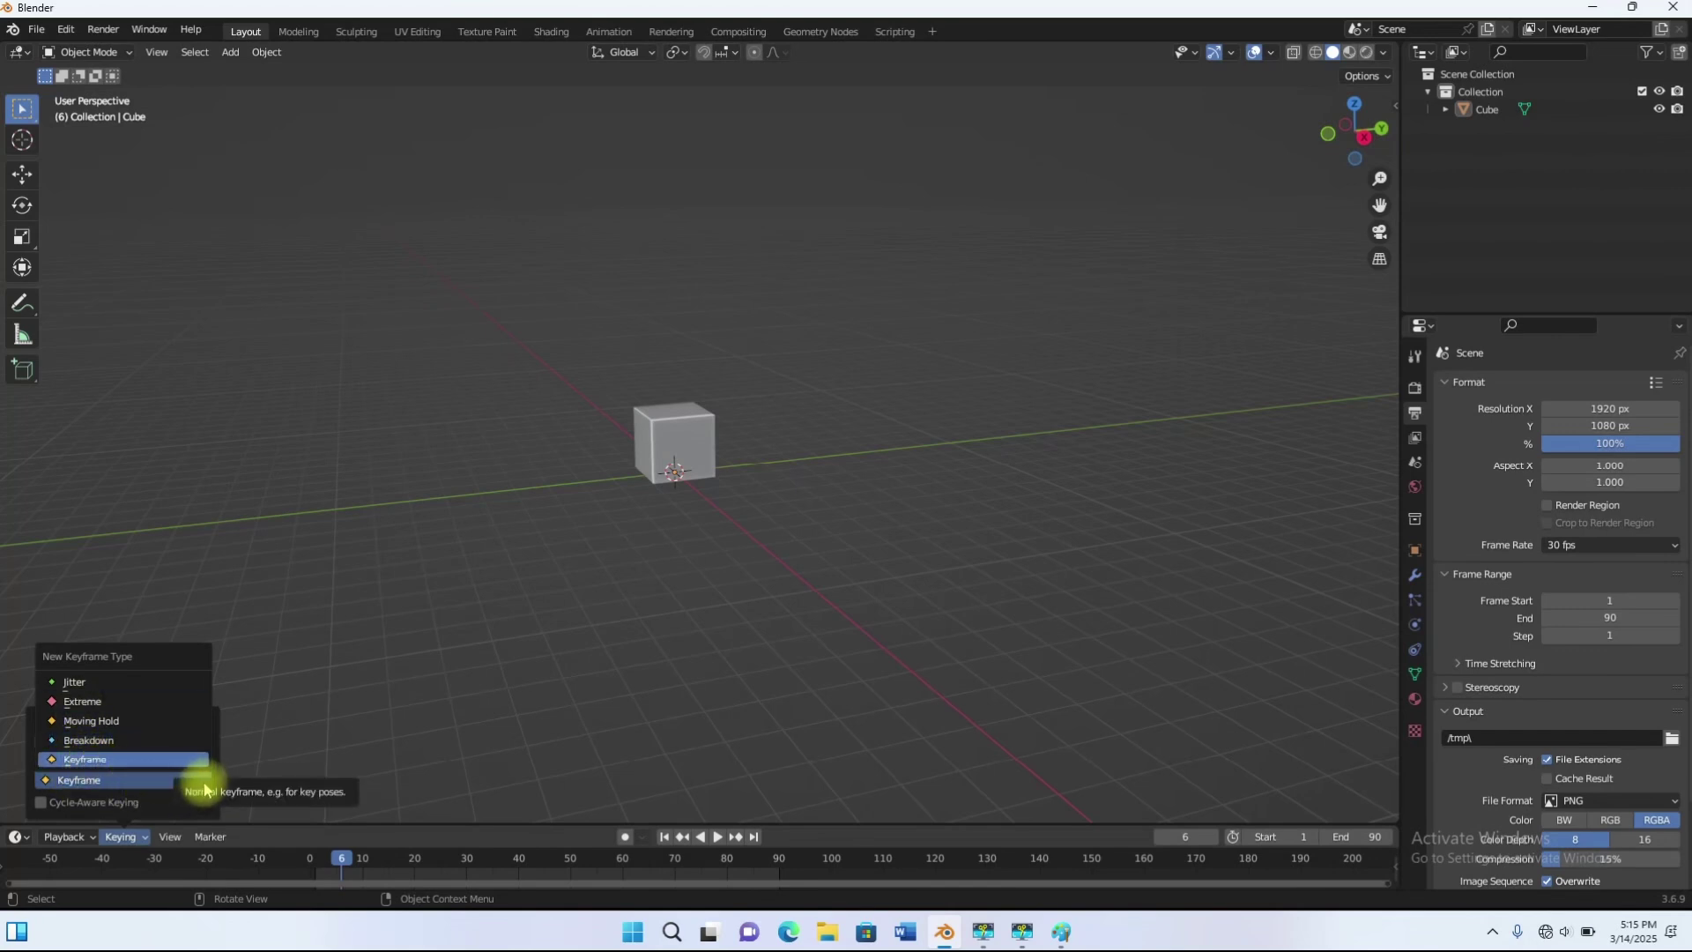
{"action": "left_click", "coordinate": [95, 839]}
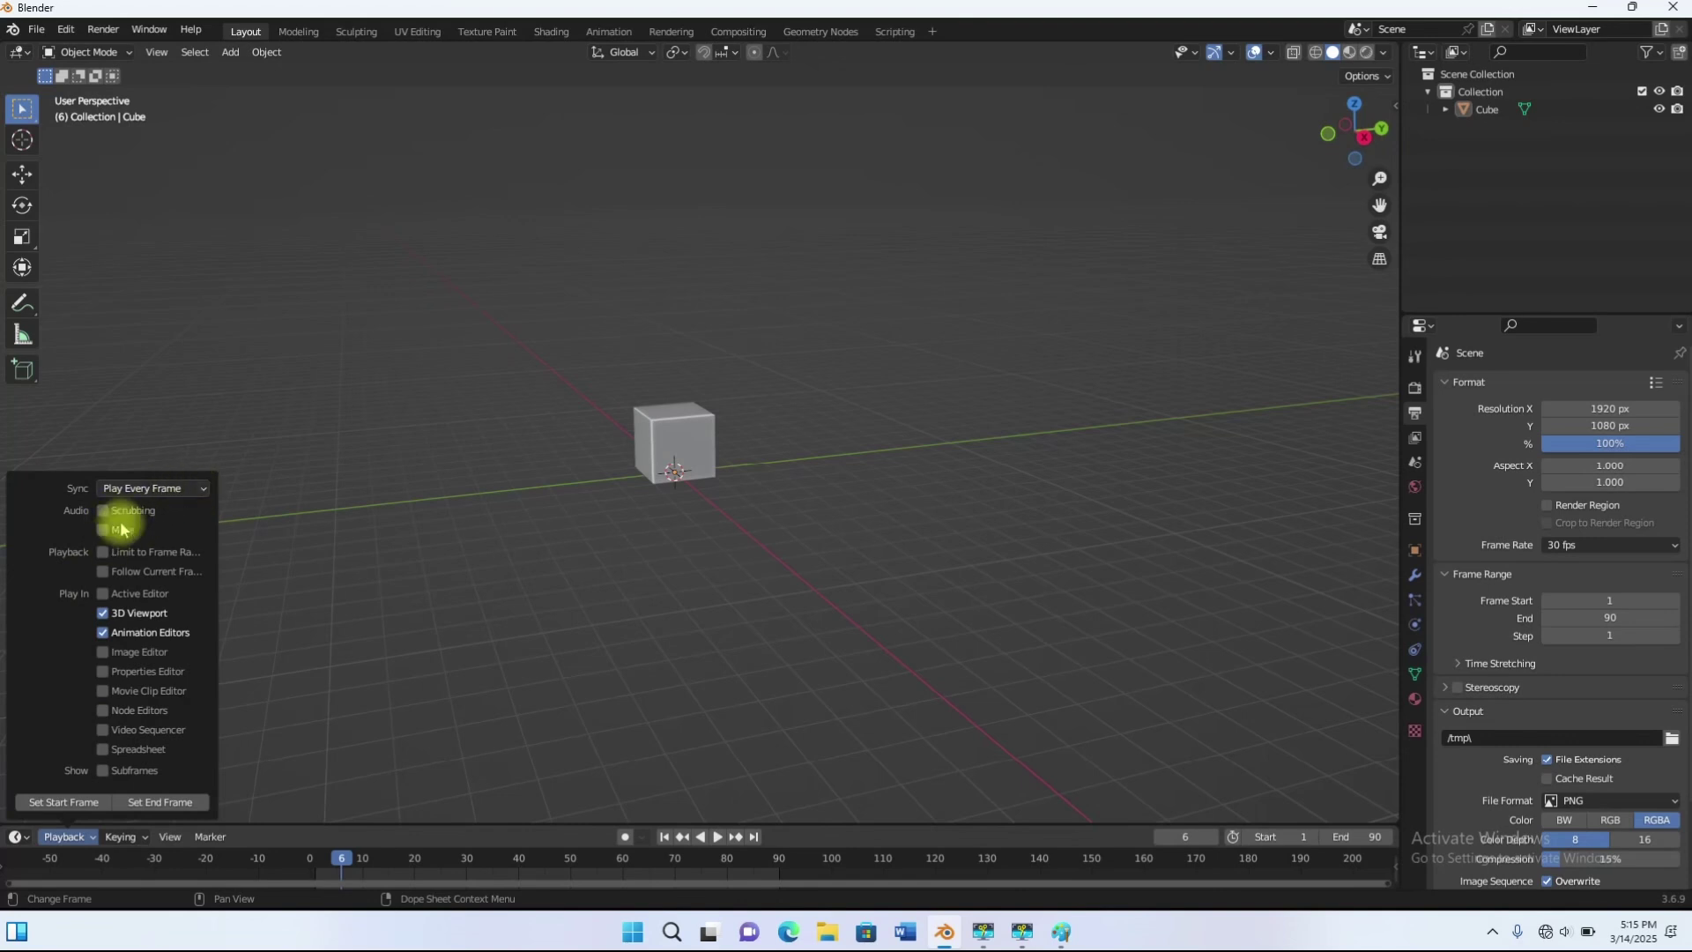
{"action": "left_click", "coordinate": [180, 489]}
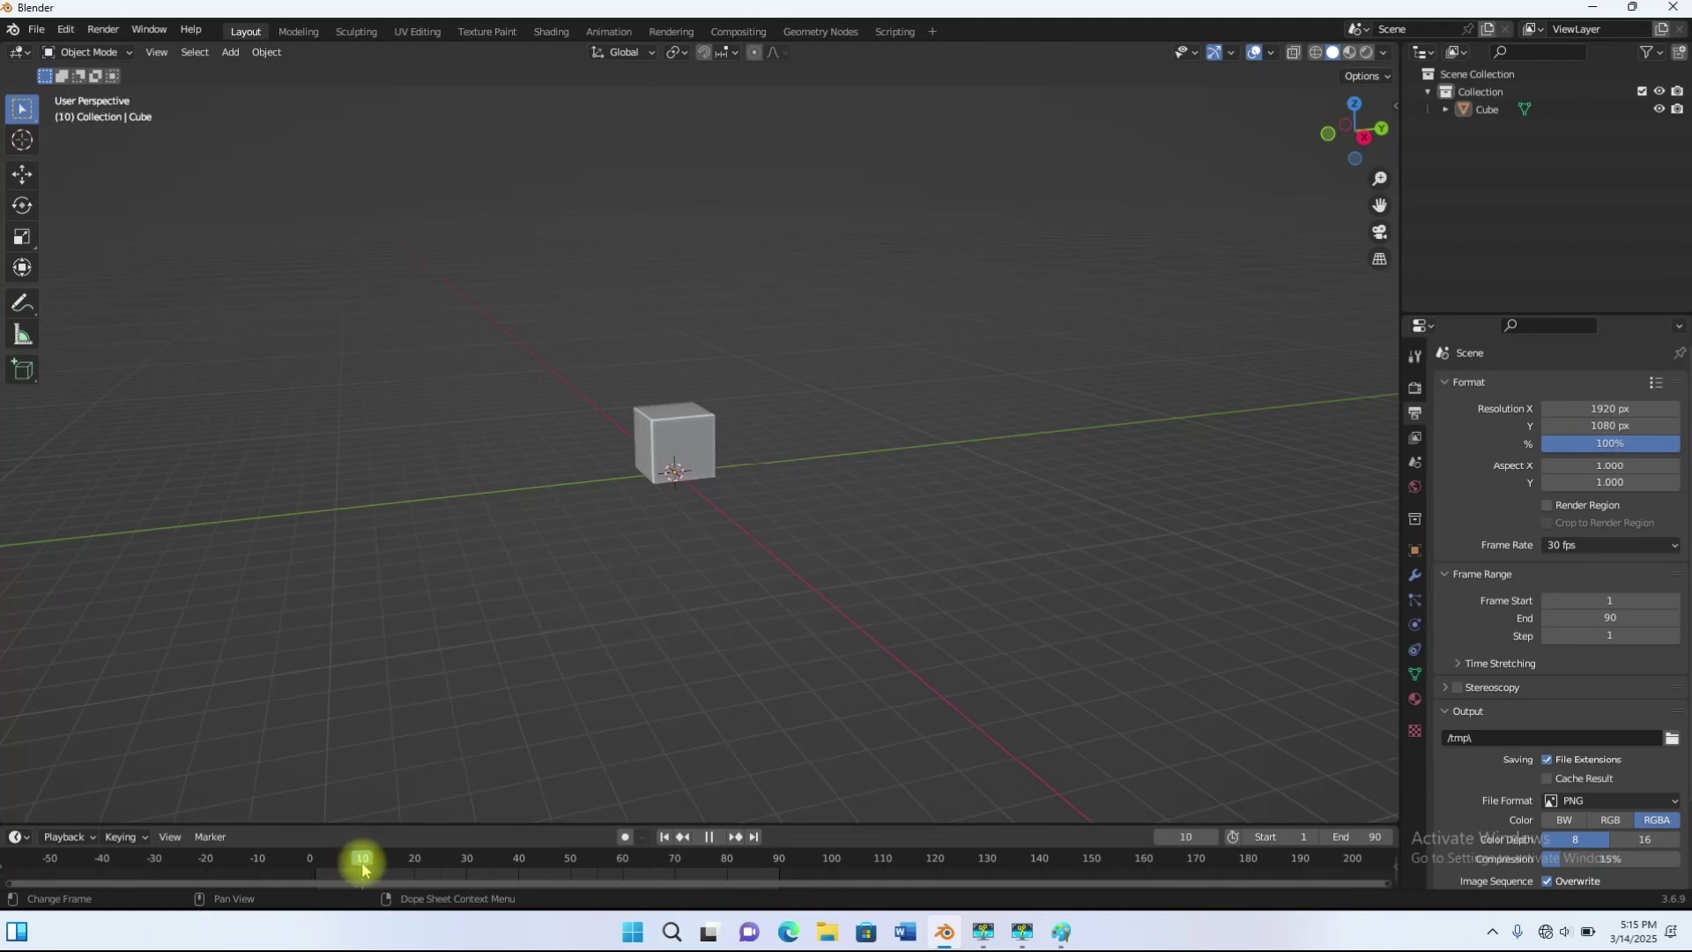
Step: Scrub the playhead to frame 26 and back to frame 4, and check the playback sync options
{"action": "left_click_drag", "start_coordinate": [380, 868], "coordinate": [447, 871]}
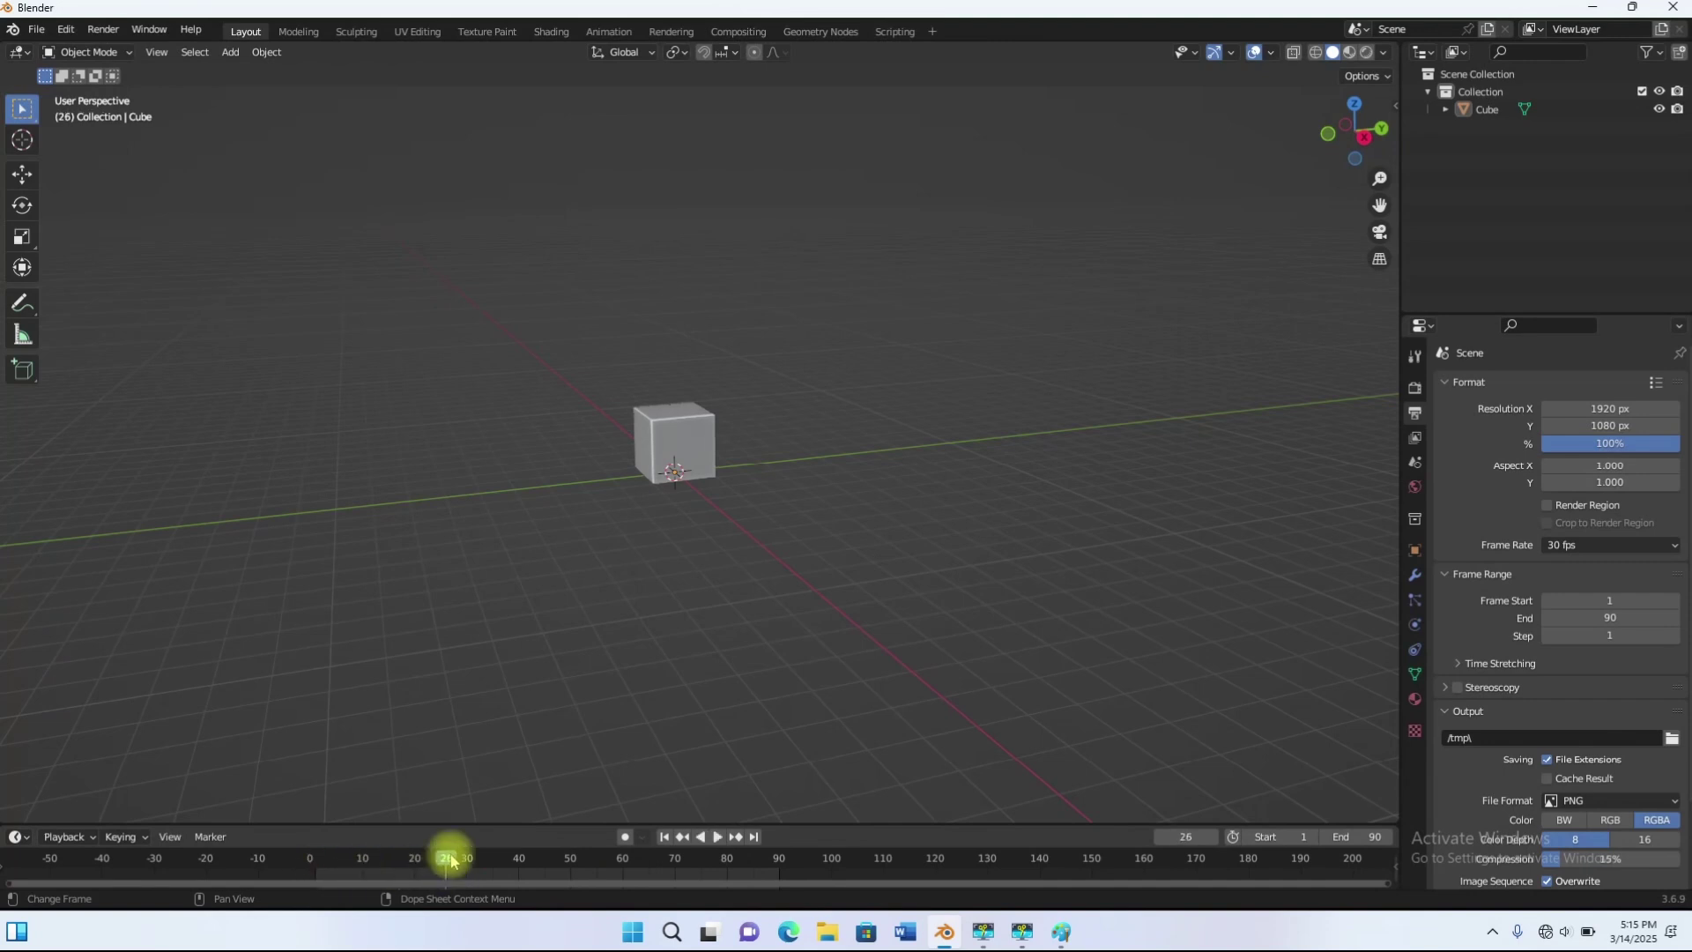
{"action": "left_click_drag", "start_coordinate": [448, 861], "coordinate": [335, 859]}
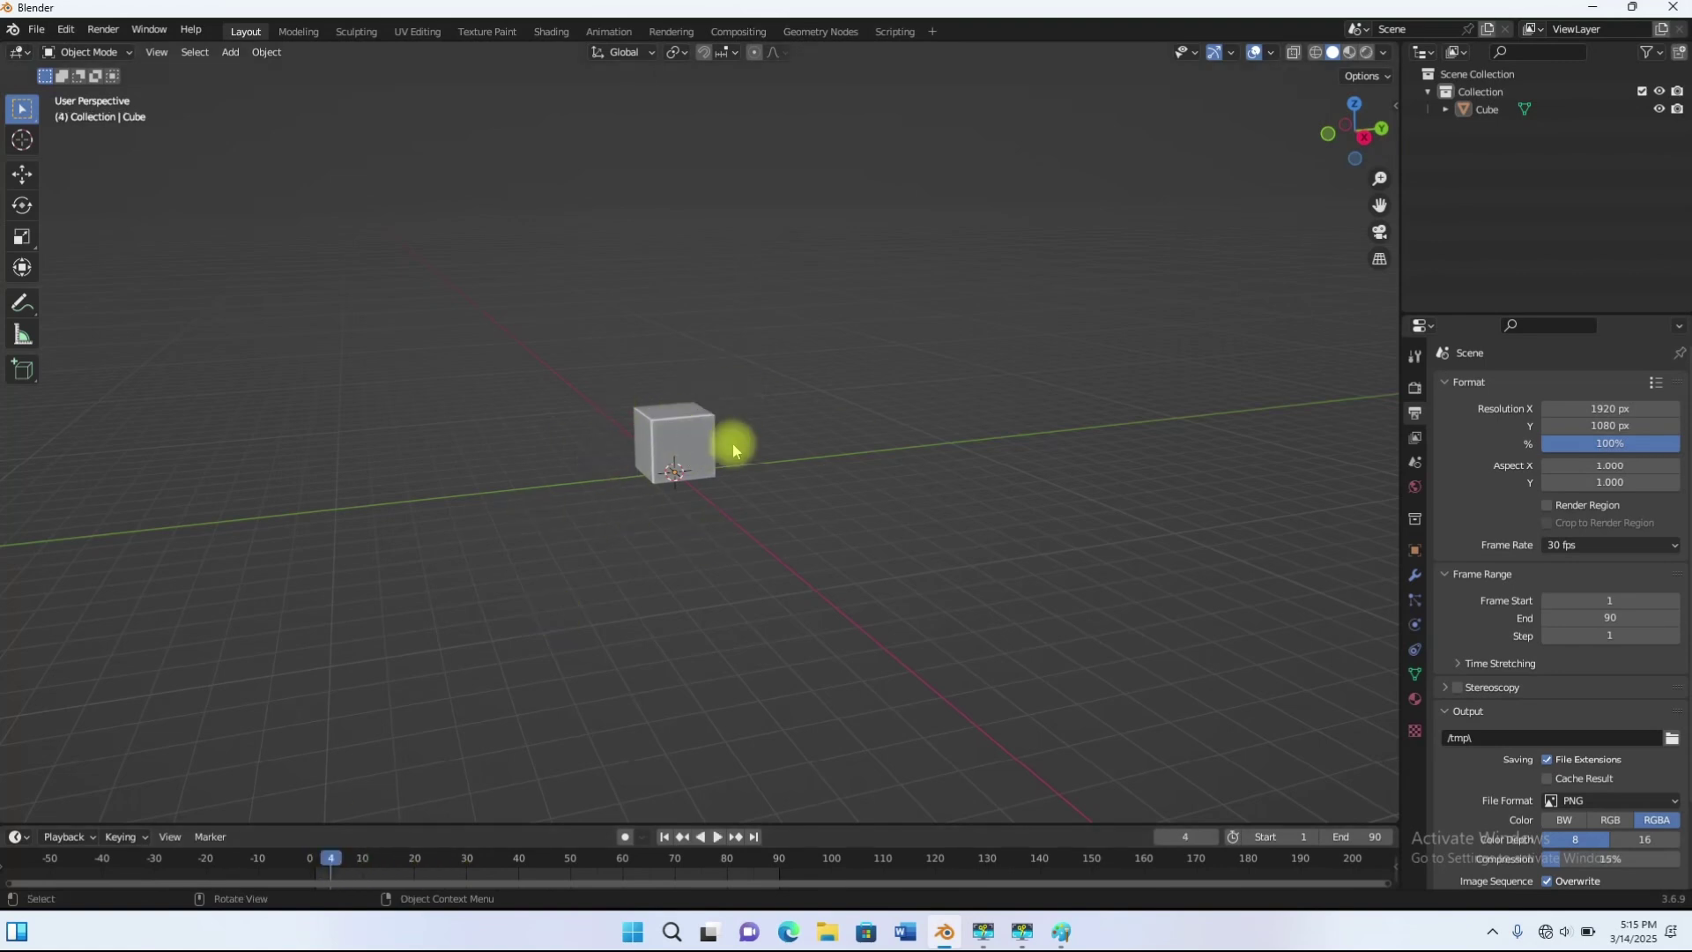
{"action": "left_click", "coordinate": [84, 838]}
{"action": "left_click", "coordinate": [159, 487]}
{"action": "left_click", "coordinate": [141, 532]}
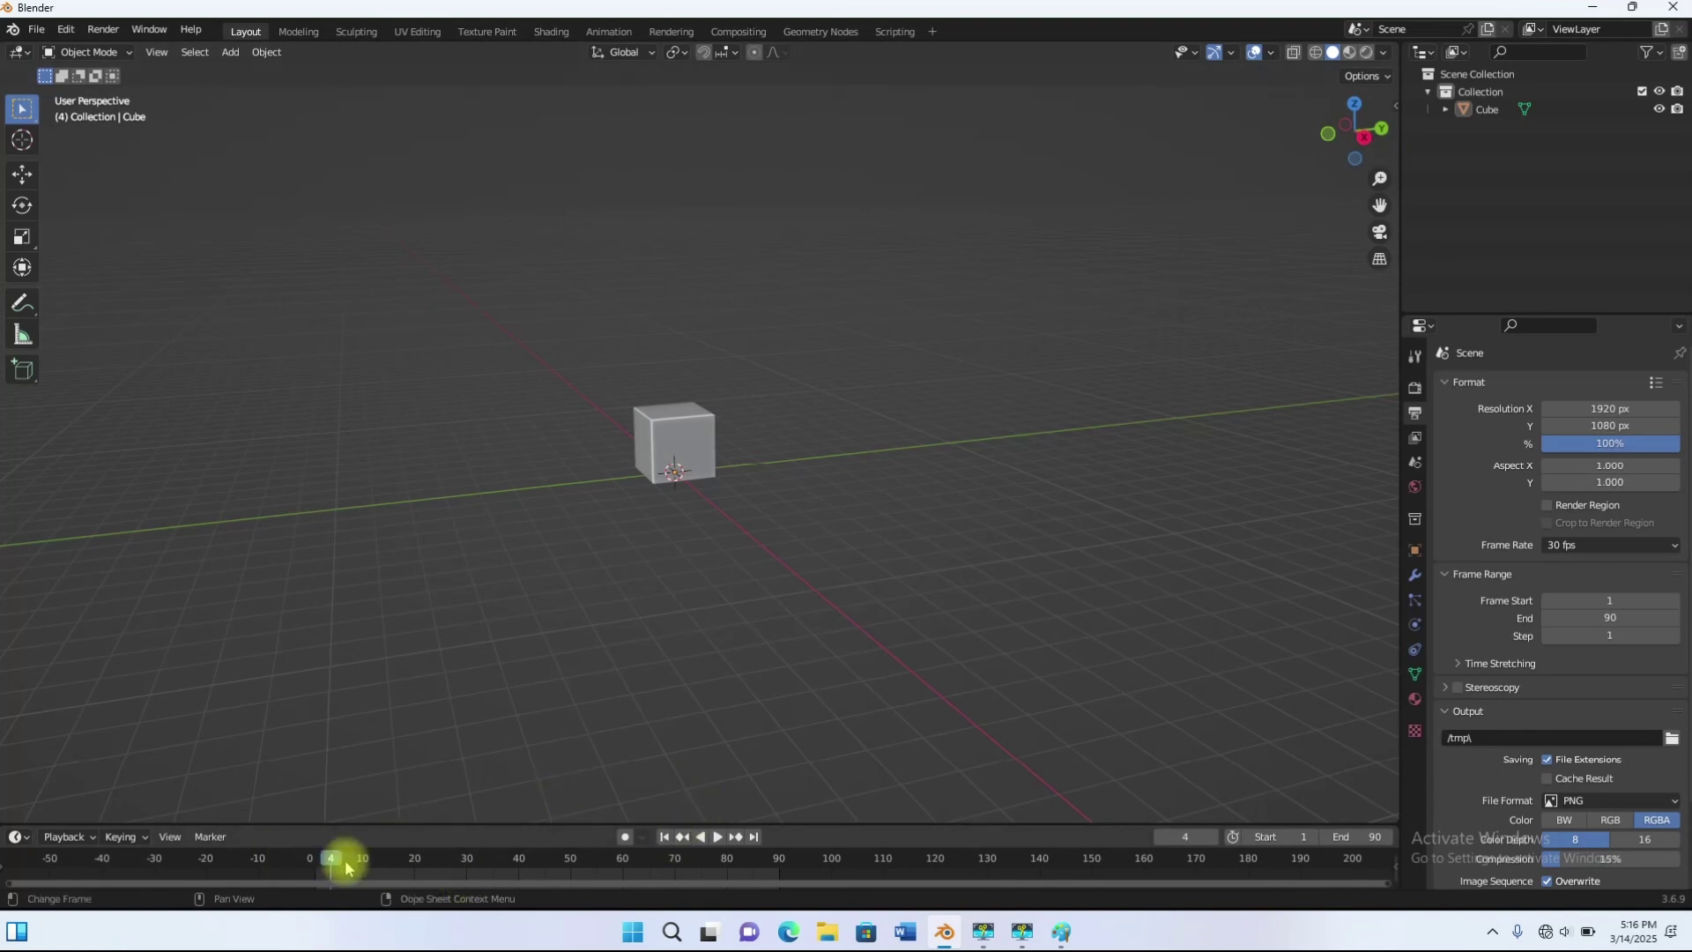
Step: Review the available editor types, then switch the timeline area to a 3D Viewport and enlarge it
{"action": "middle_click_drag", "start_coordinate": [720, 861], "coordinate": [829, 861]}
{"action": "left_click", "coordinate": [93, 842]}
{"action": "left_click", "coordinate": [41, 841]}
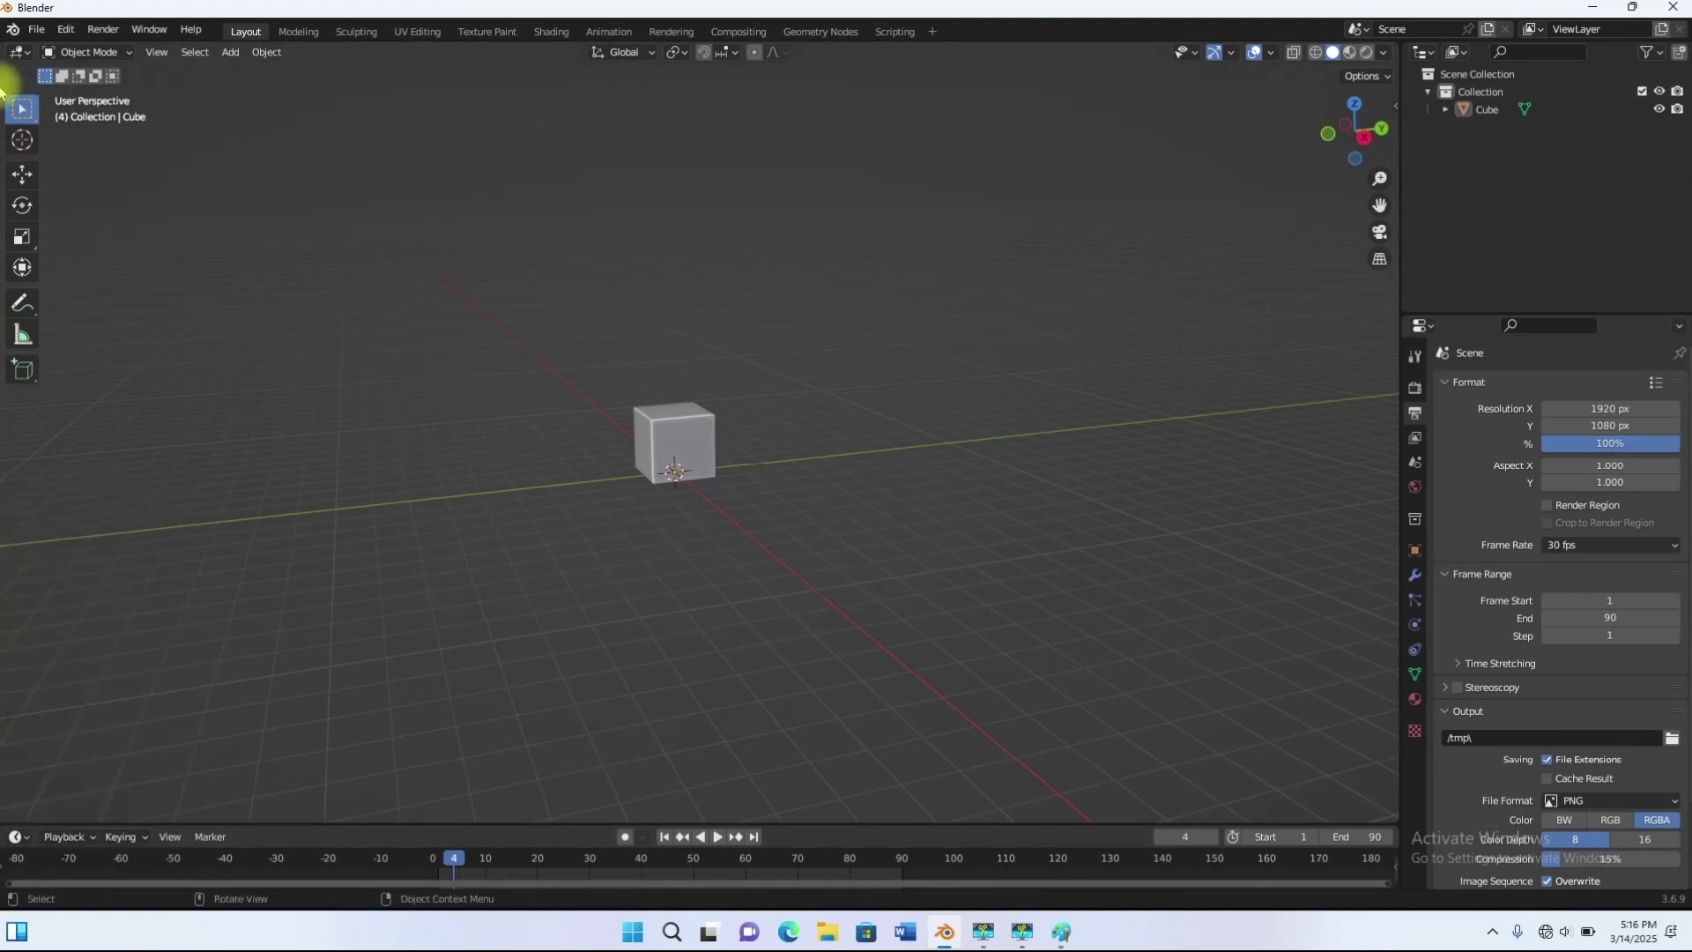
{"action": "left_click", "coordinate": [31, 841]}
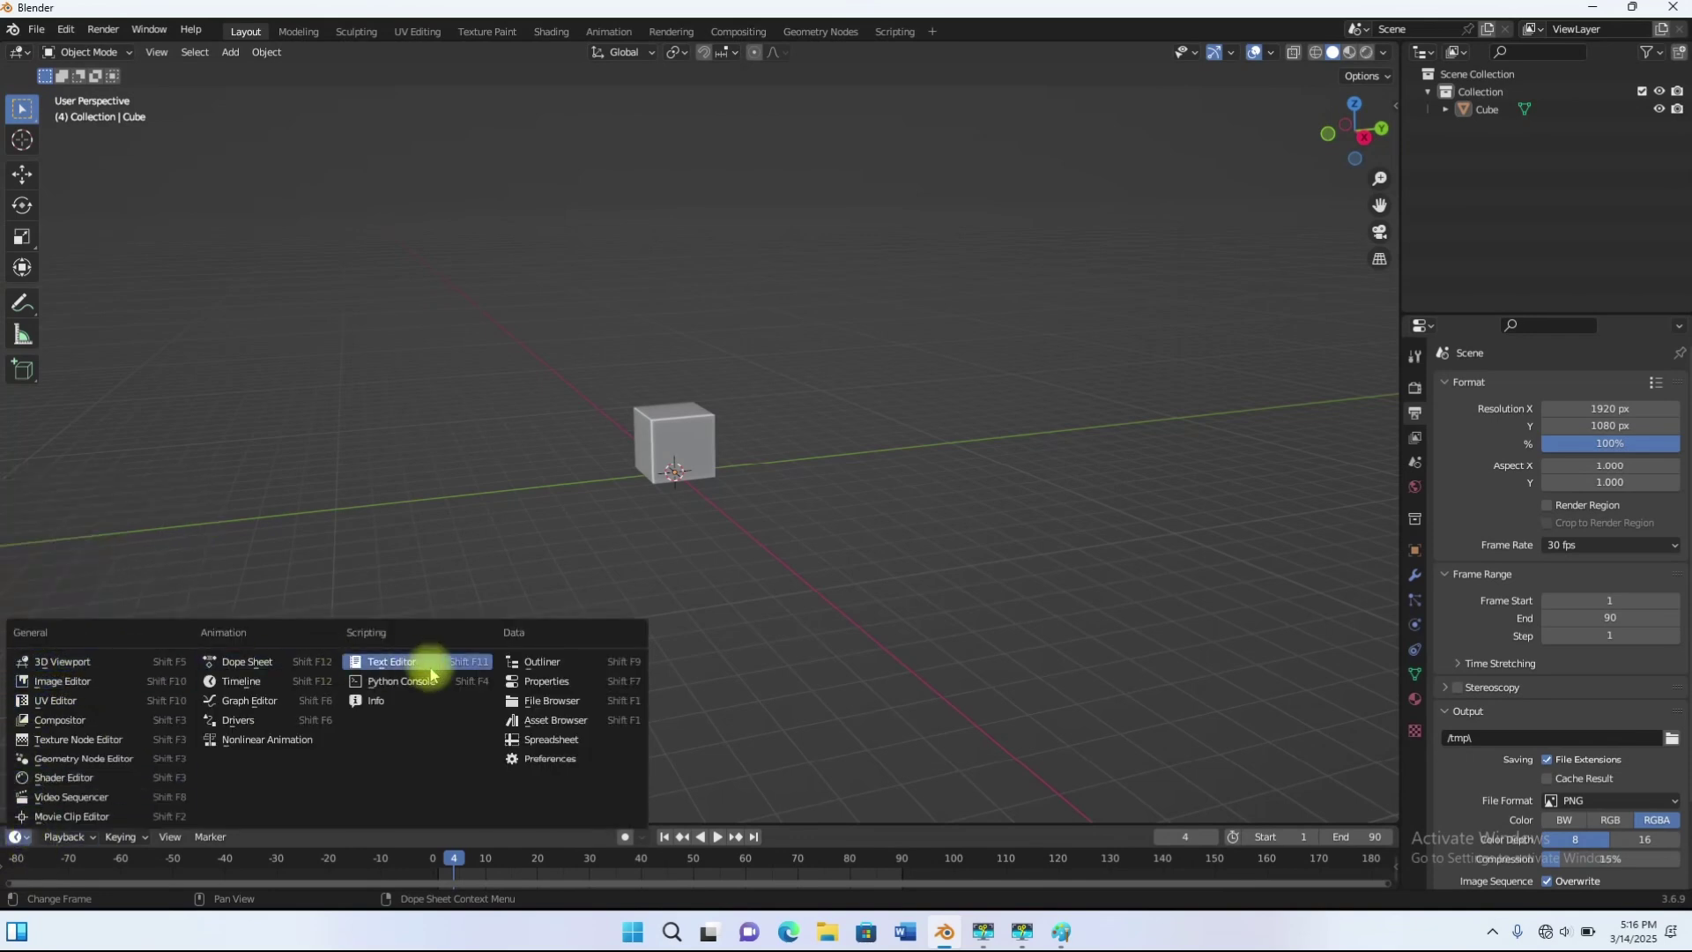
{"action": "left_click", "coordinate": [25, 839]}
{"action": "left_click", "coordinate": [27, 848]}
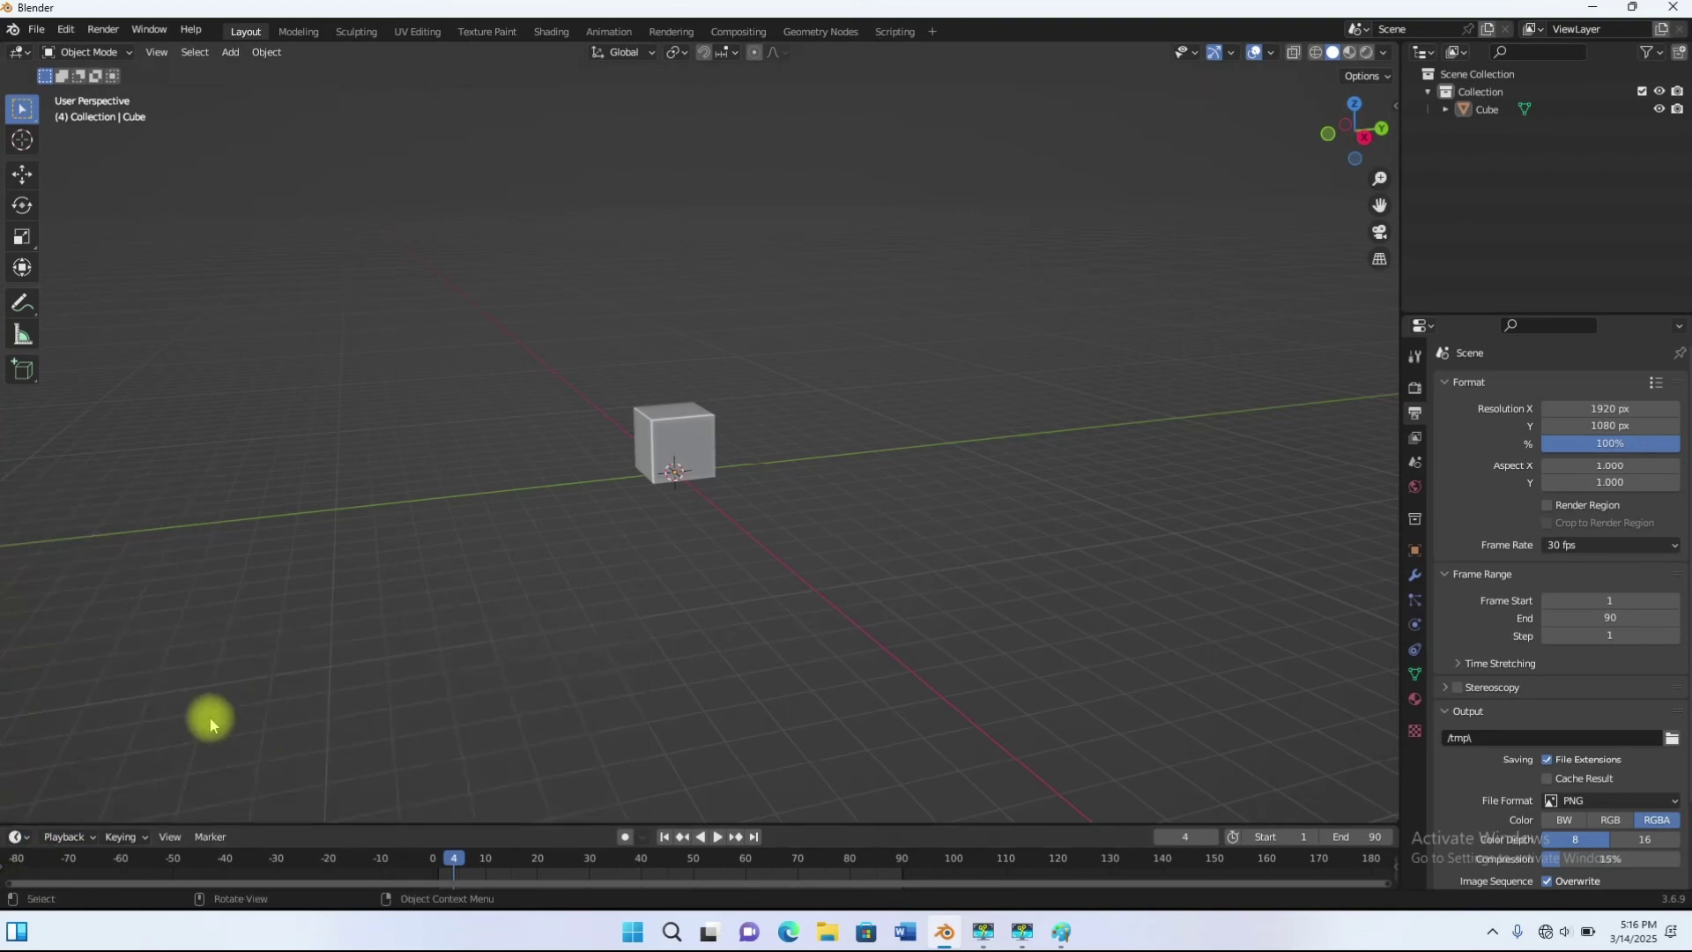
{"action": "left_click", "coordinate": [20, 837]}
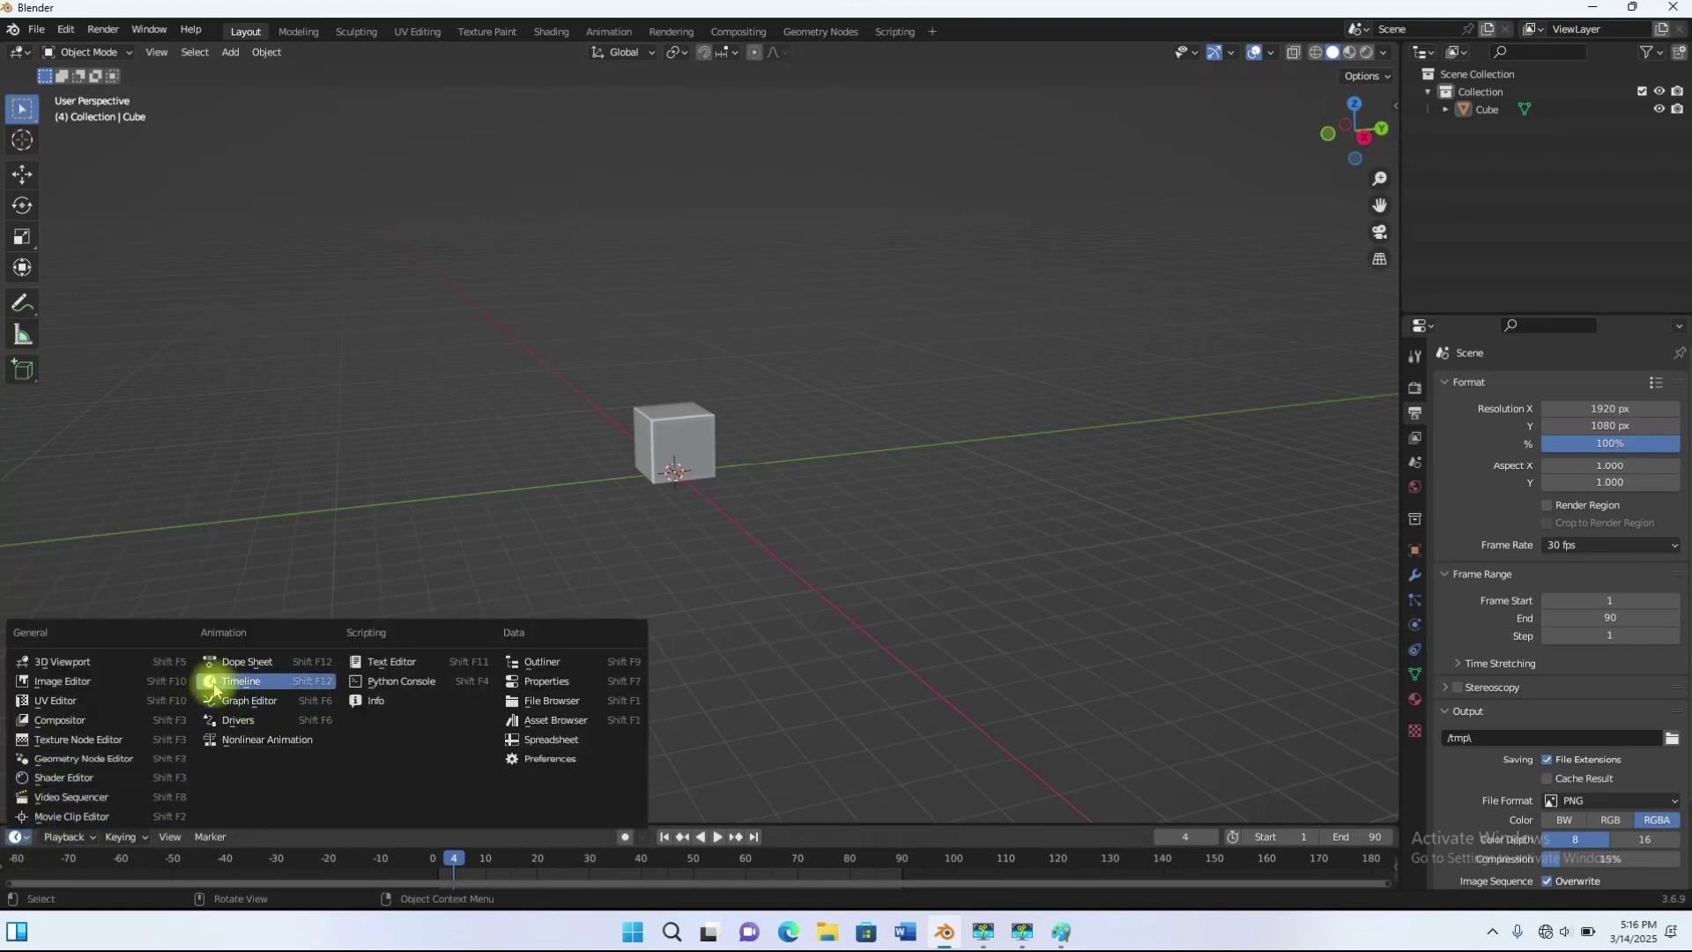
{"action": "left_click", "coordinate": [74, 667]}
{"action": "left_click_drag", "start_coordinate": [549, 829], "coordinate": [564, 673]}
Step: Switch the lower area back to the Timeline editor and reduce its height slightly
{"action": "left_click", "coordinate": [18, 684]}
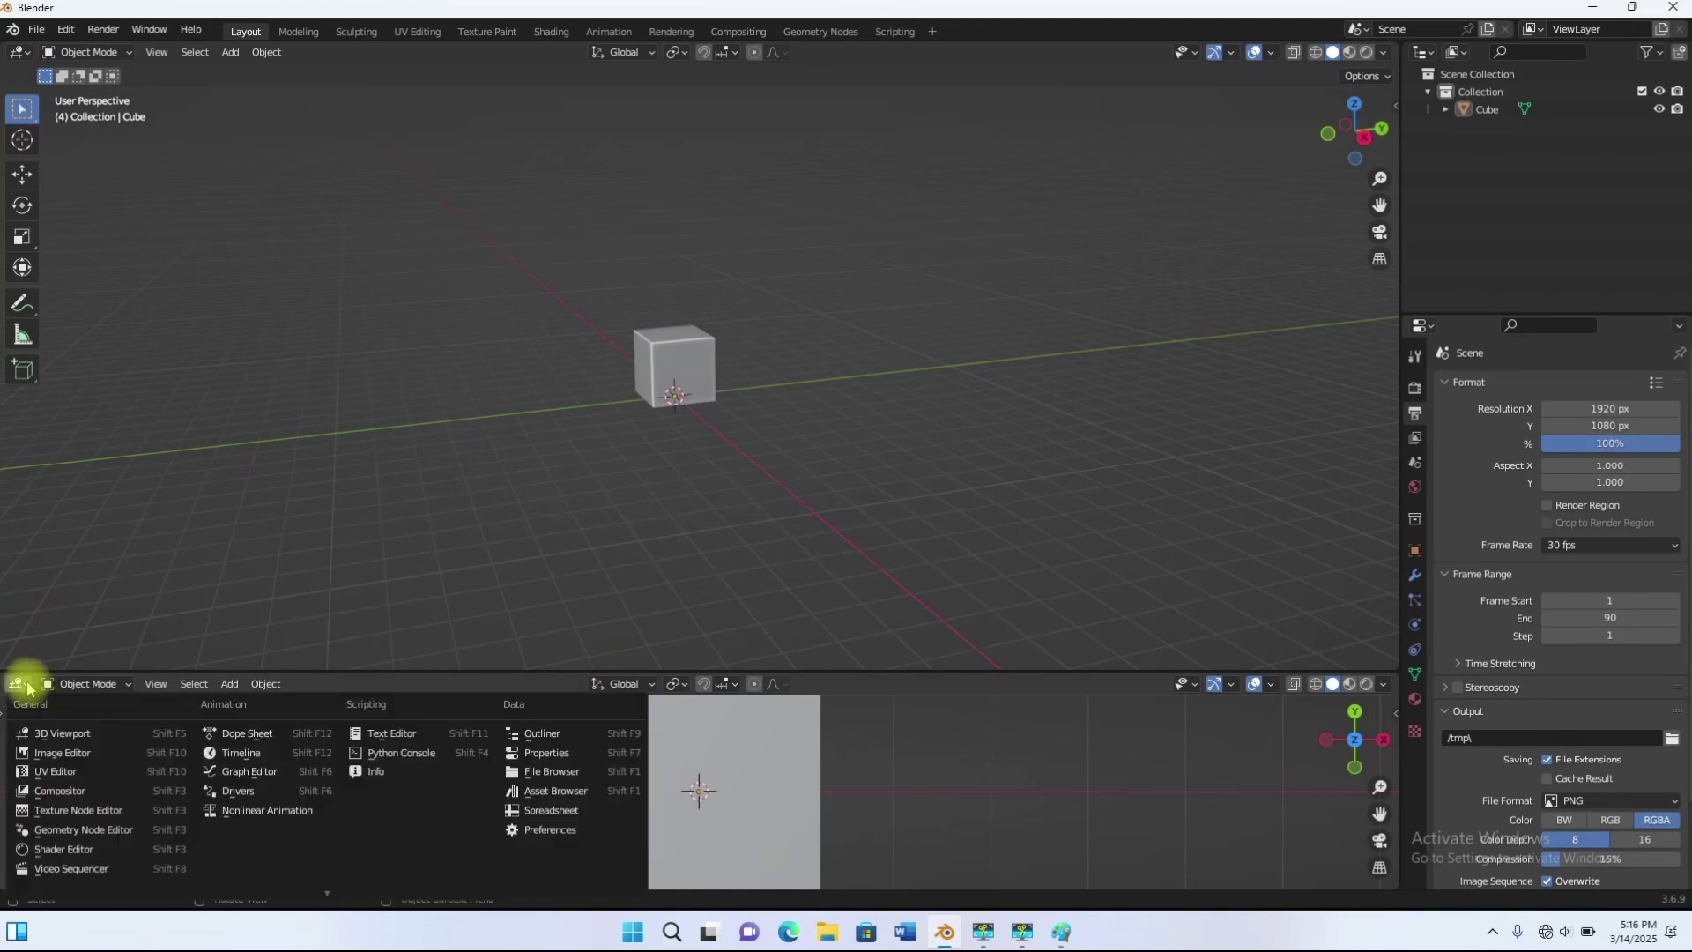
{"action": "left_click", "coordinate": [227, 751]}
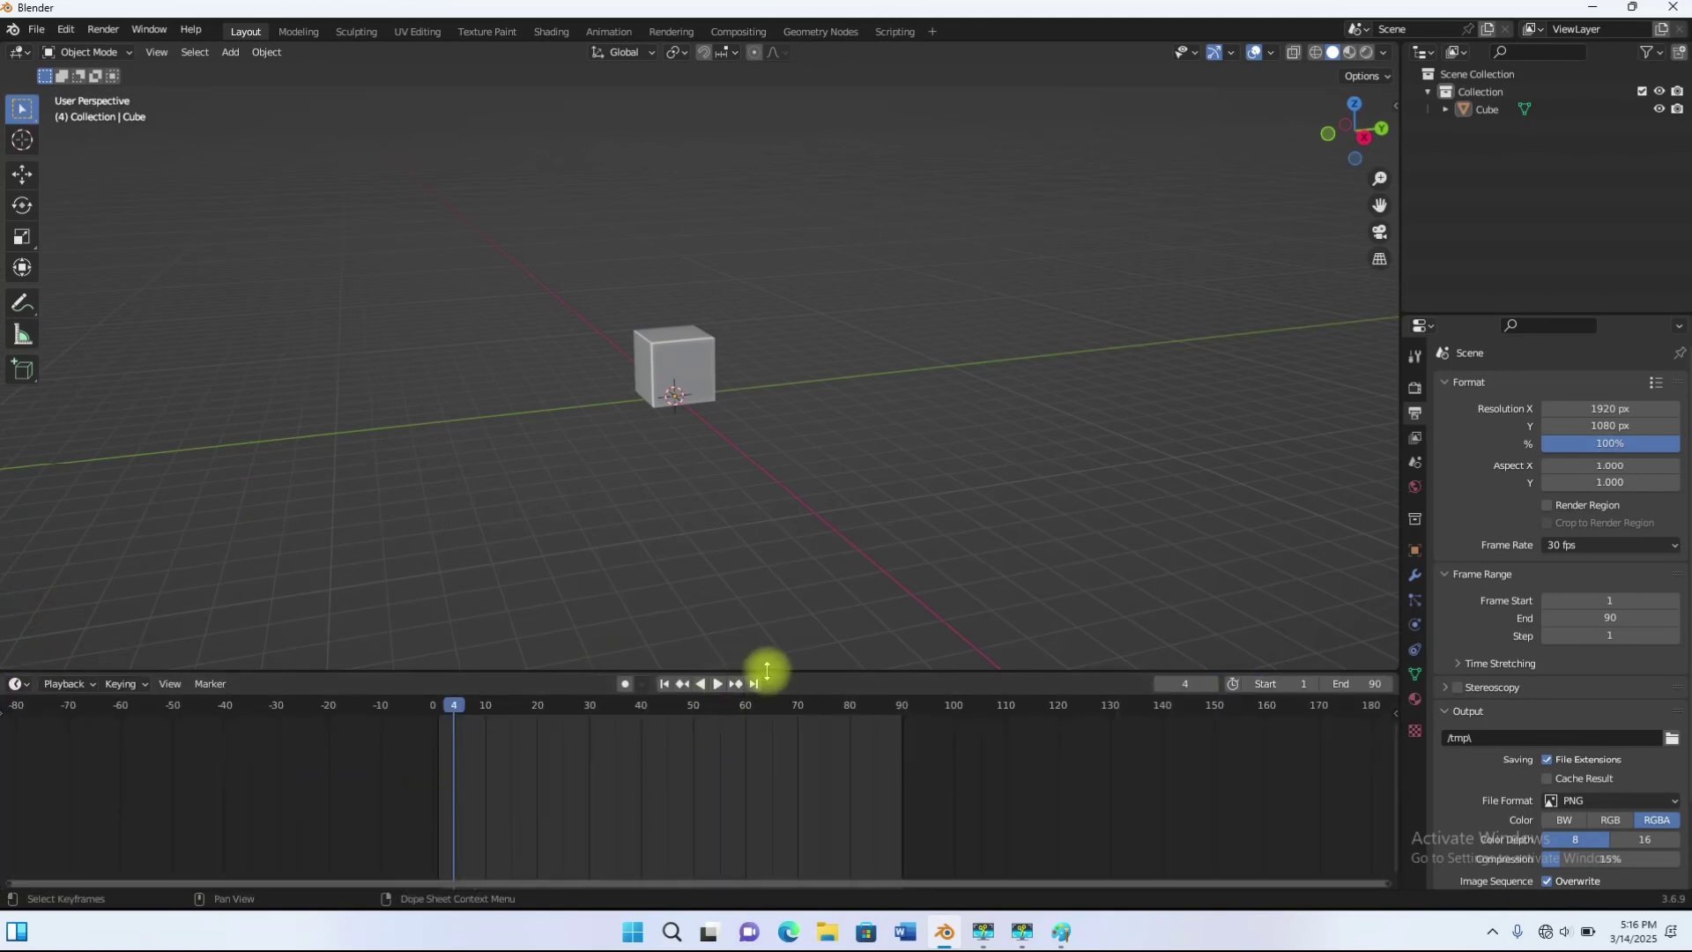
{"action": "mouse_move", "coordinate": [782, 674]}
{"action": "left_mouse_down"}
{"action": "mouse_move", "coordinate": [780, 750]}
{"action": "mouse_move", "coordinate": [774, 665]}
{"action": "mouse_move", "coordinate": [801, 726]}
{"action": "mouse_move", "coordinate": [793, 661]}
{"action": "mouse_move", "coordinate": [797, 696]}
{"action": "left_mouse_up"}
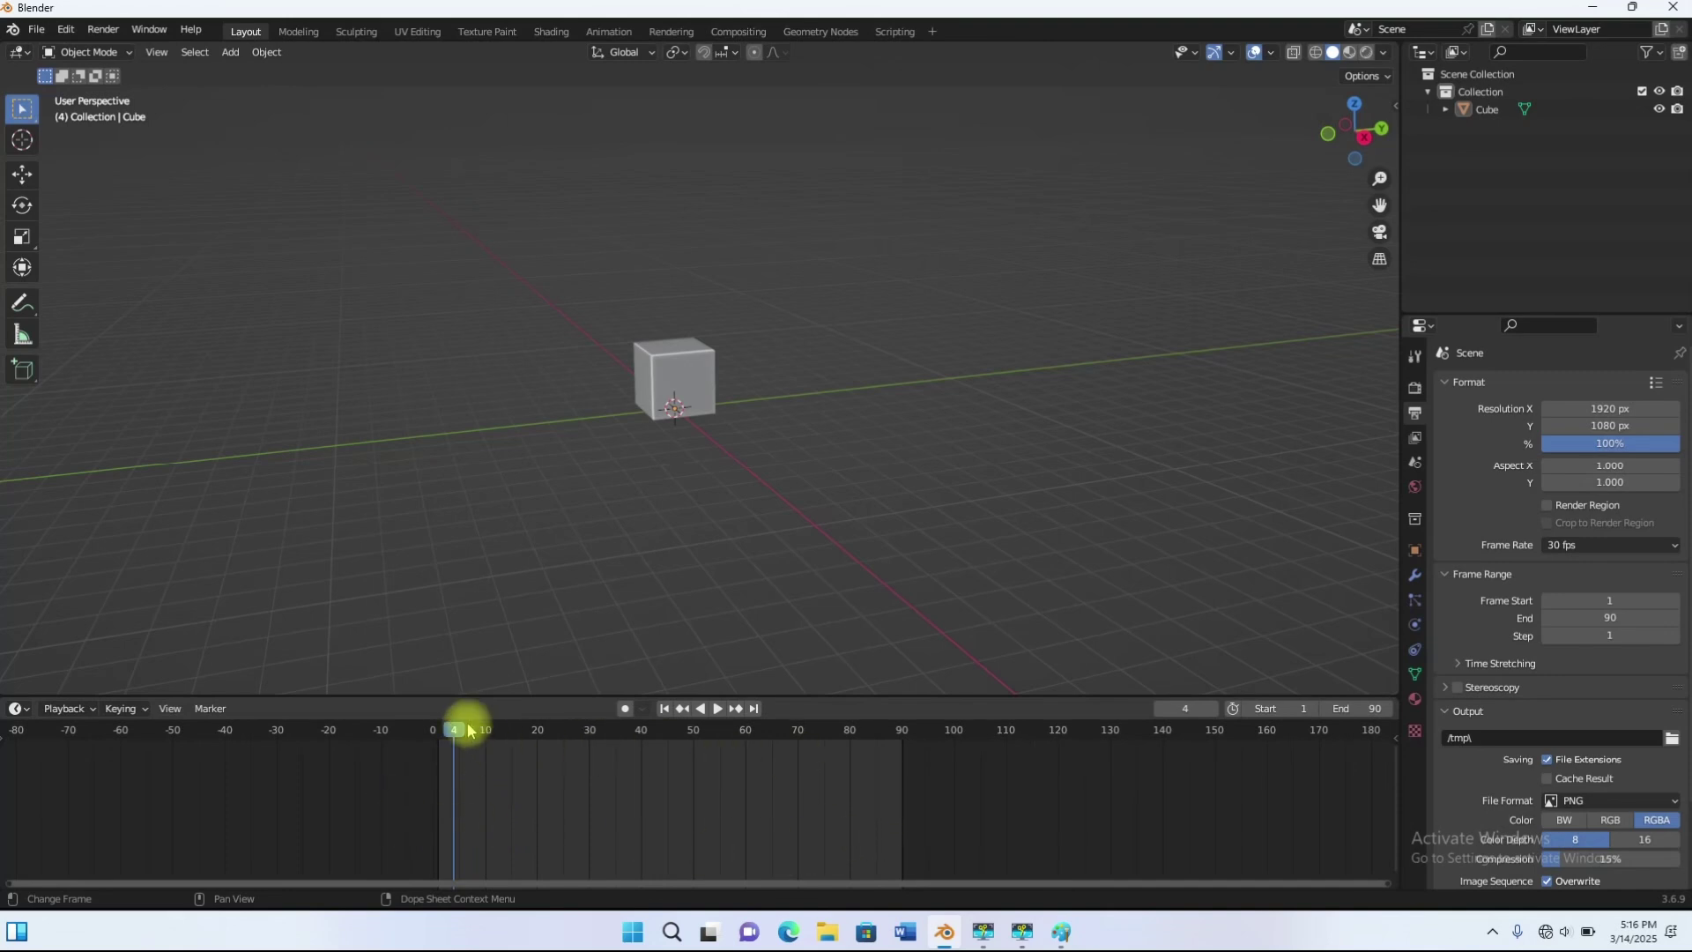
Step: Move the playhead to frame 15 and on to frame 30
{"action": "mouse_move", "coordinate": [435, 737]}
{"action": "left_mouse_down"}
{"action": "mouse_move", "coordinate": [899, 736]}
{"action": "mouse_move", "coordinate": [458, 754]}
{"action": "left_mouse_up"}
{"action": "key", "text": "space"}
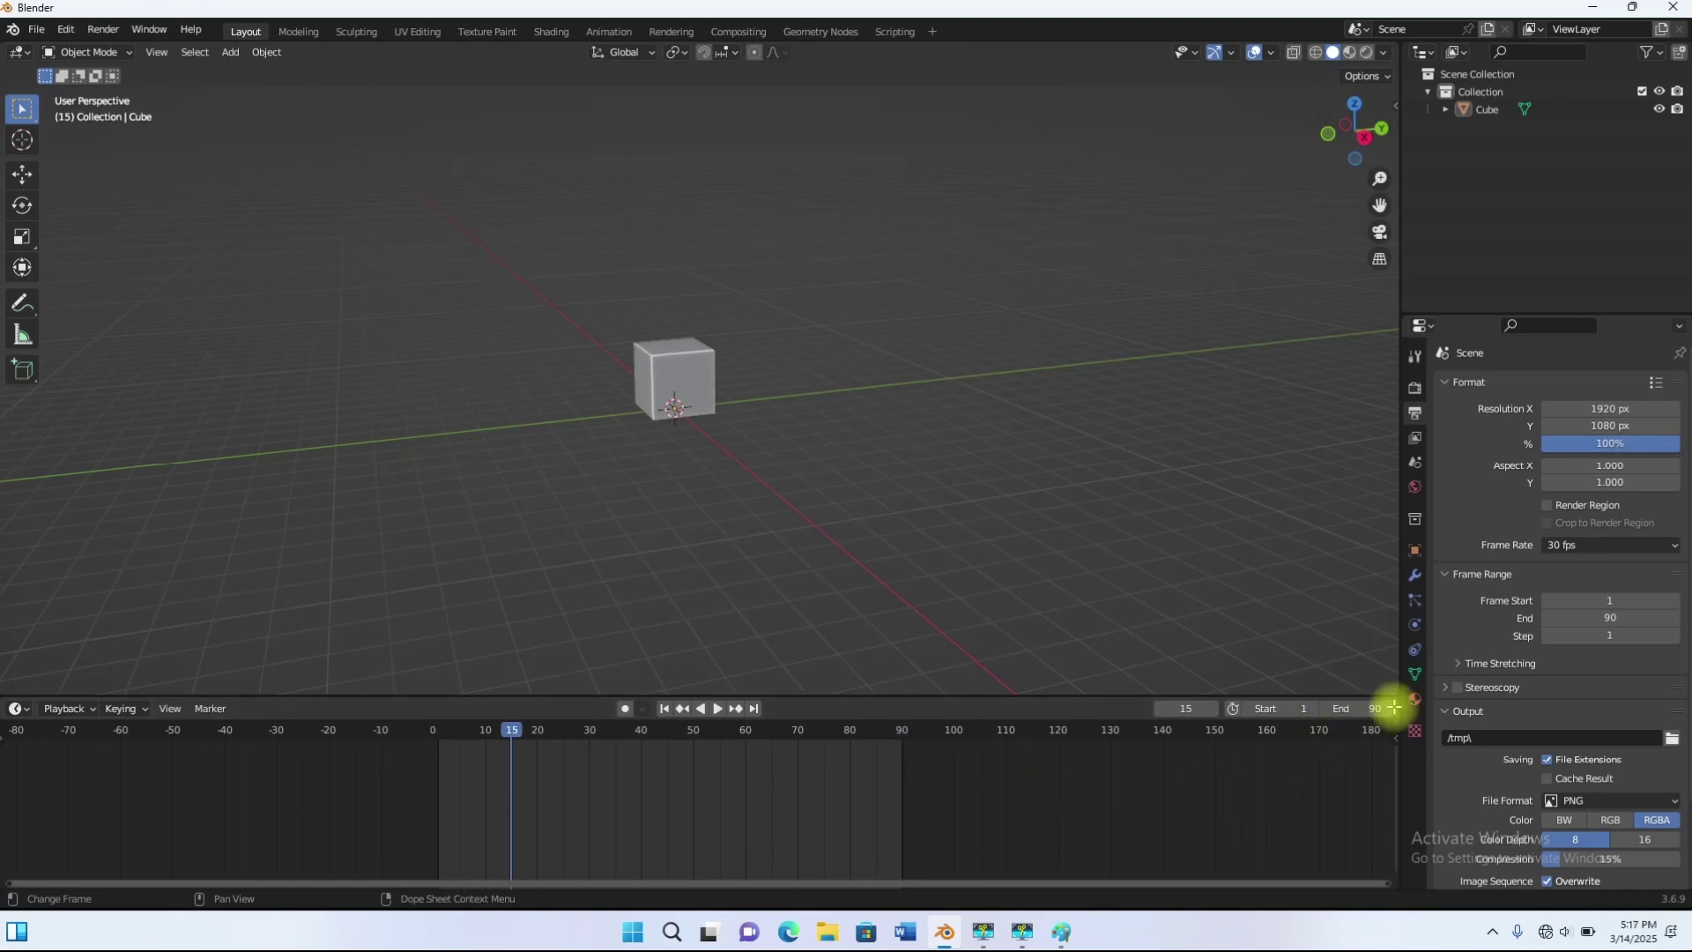
{"action": "left_click", "coordinate": [584, 732]}
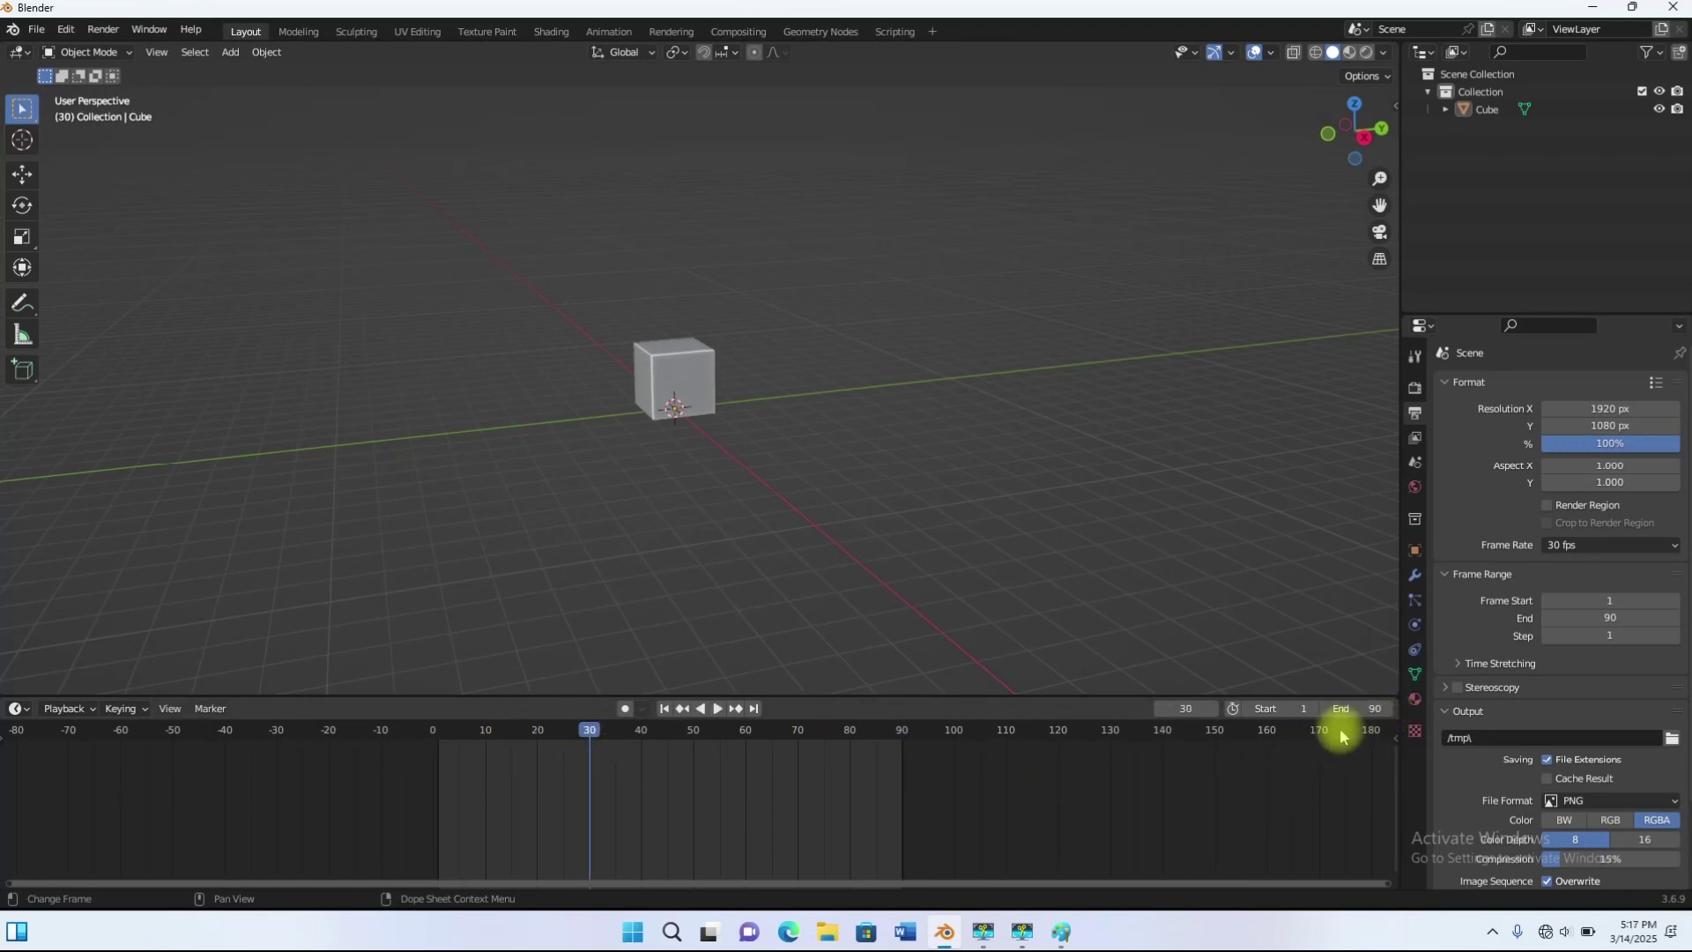
Step: Try an end frame of 150 for the timeline, and restore the end frame to 90
{"action": "left_click", "coordinate": [1361, 716]}
{"action": "type", "text": "150"}
{"action": "key", "text": "Return"}
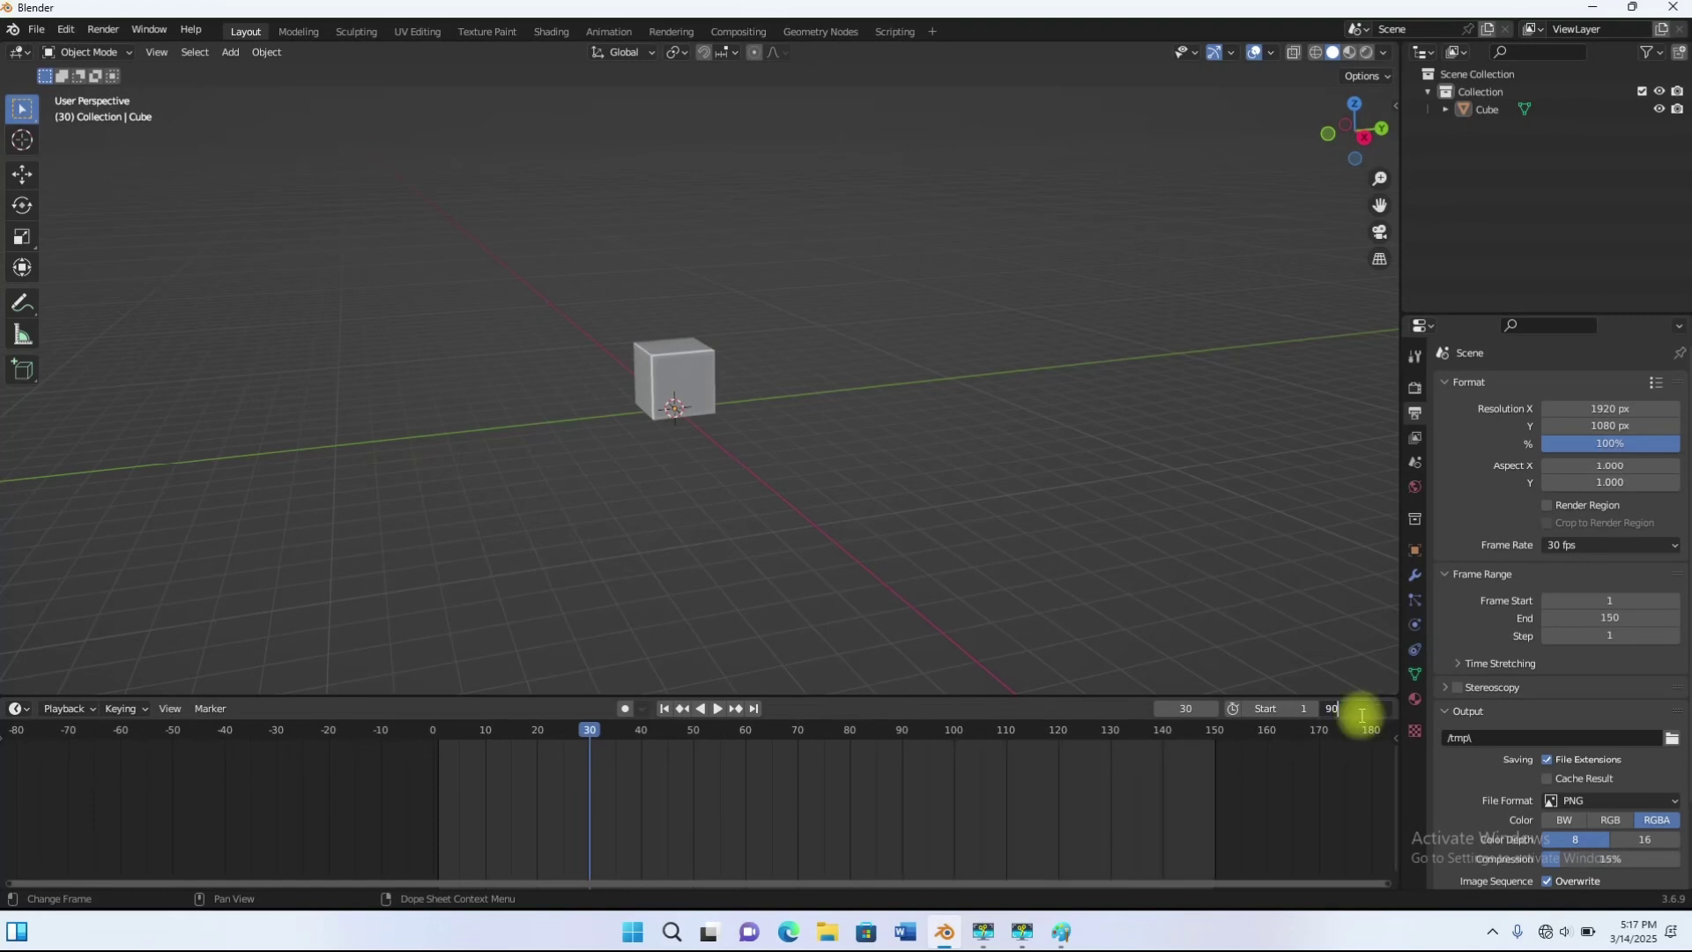
{"action": "key", "text": "Return"}
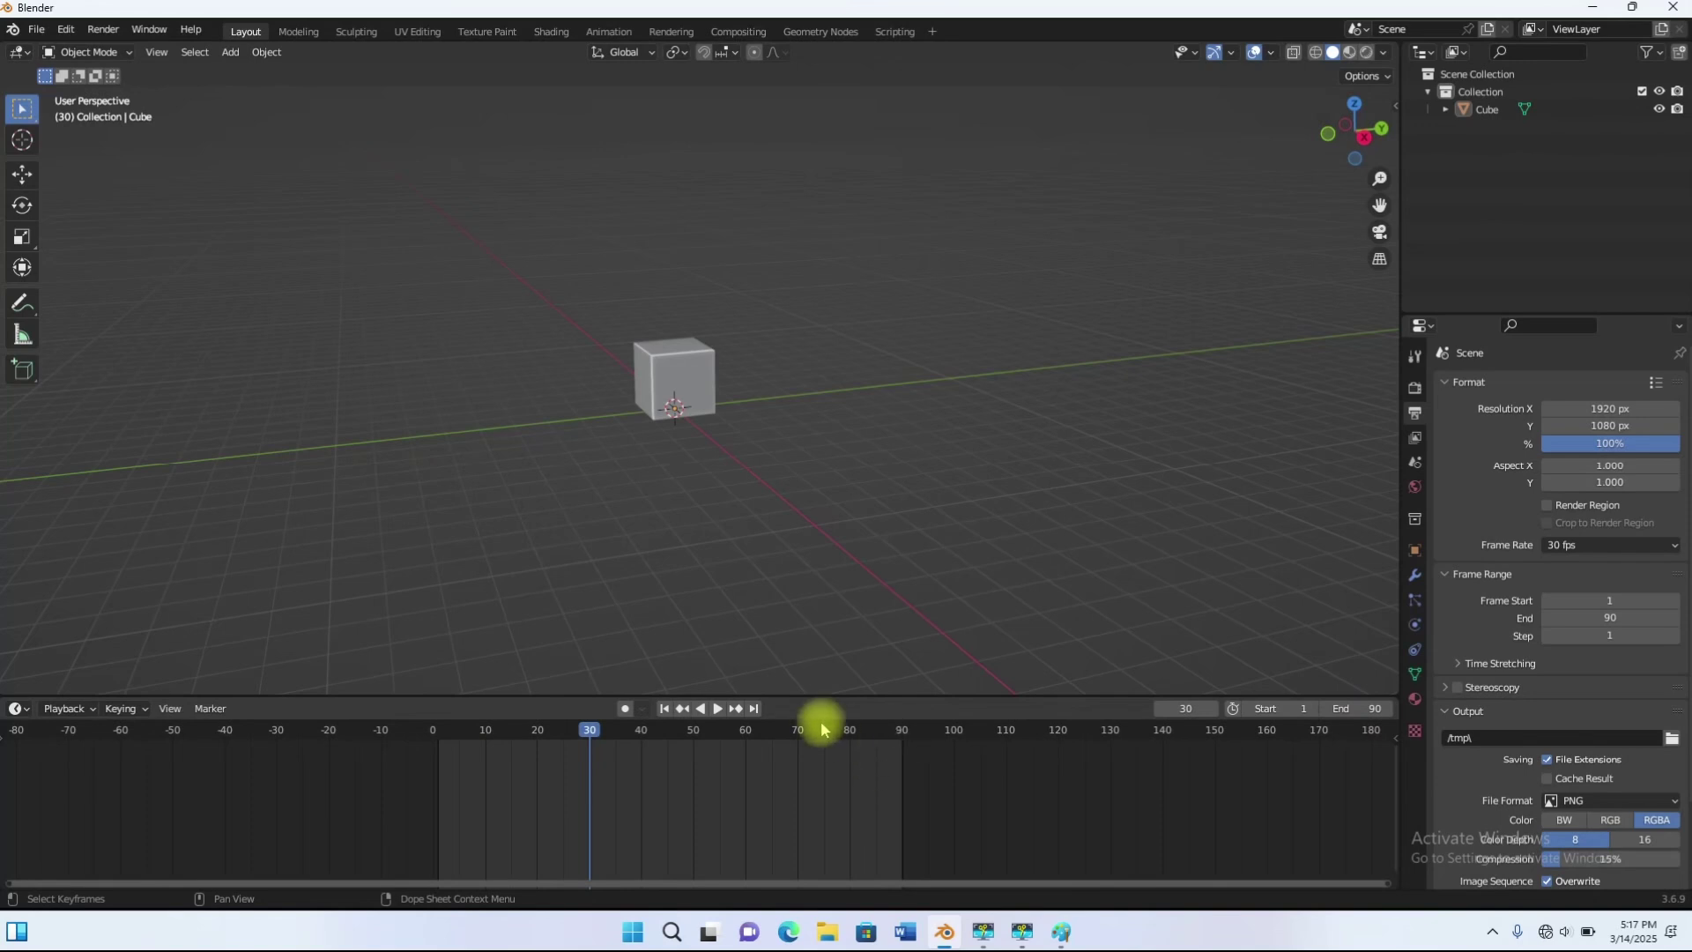
Step: Play and pause the animation, and return the playhead to frame 1
{"action": "left_click", "coordinate": [717, 709]}
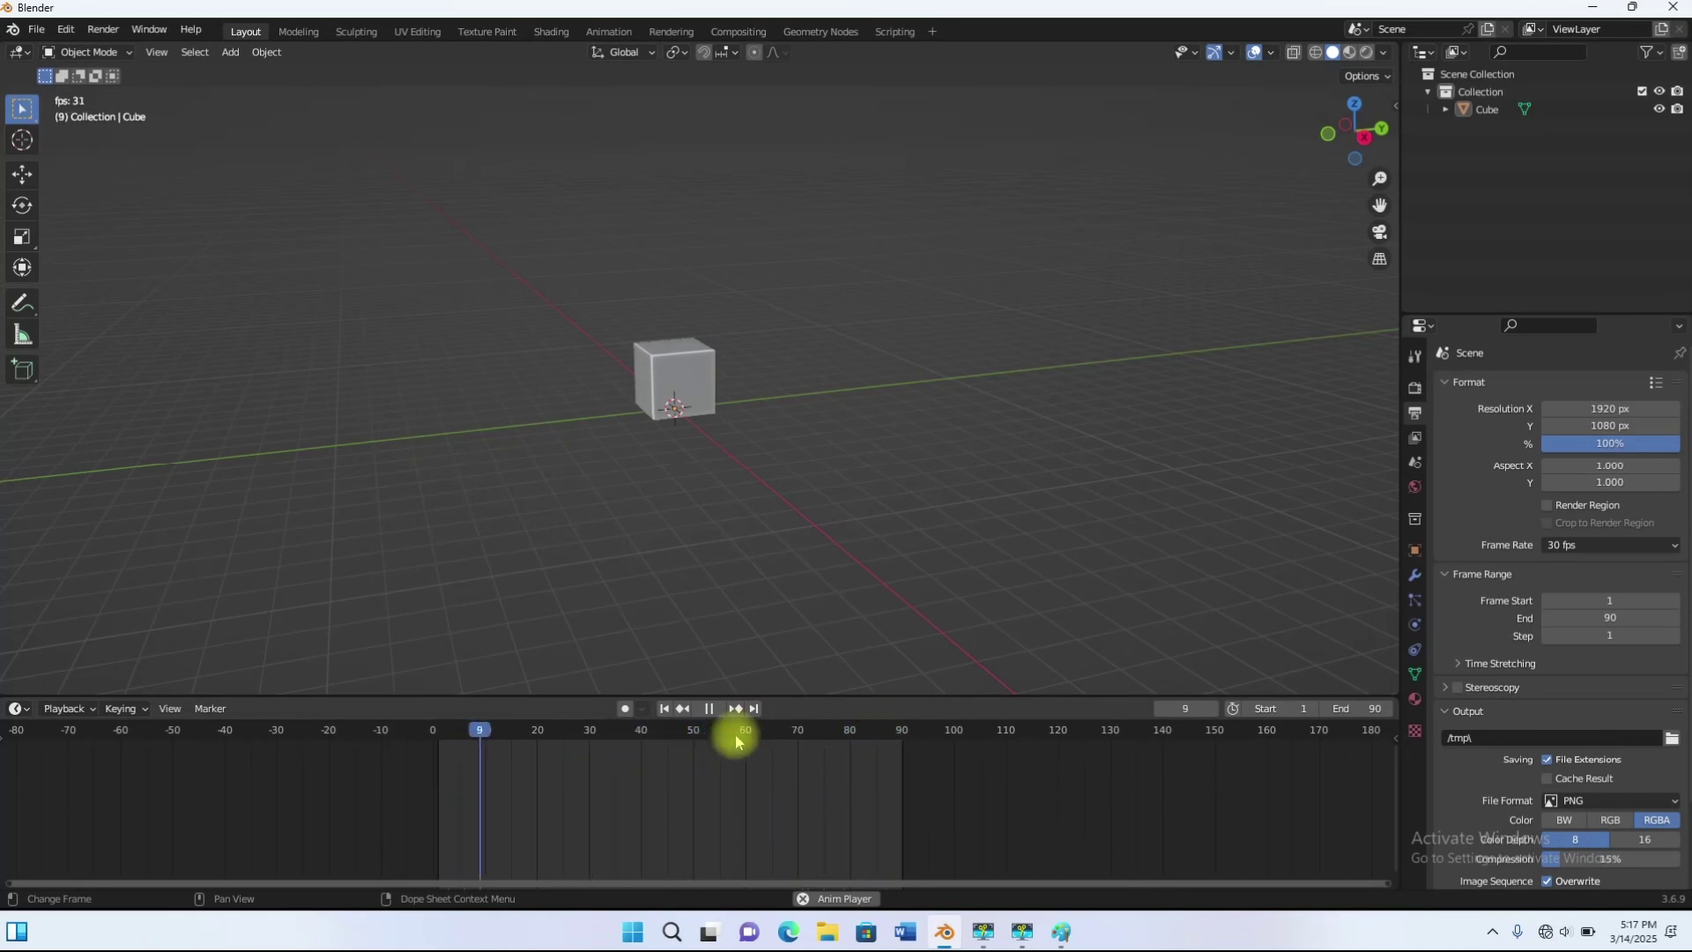
{"action": "left_click", "coordinate": [708, 709]}
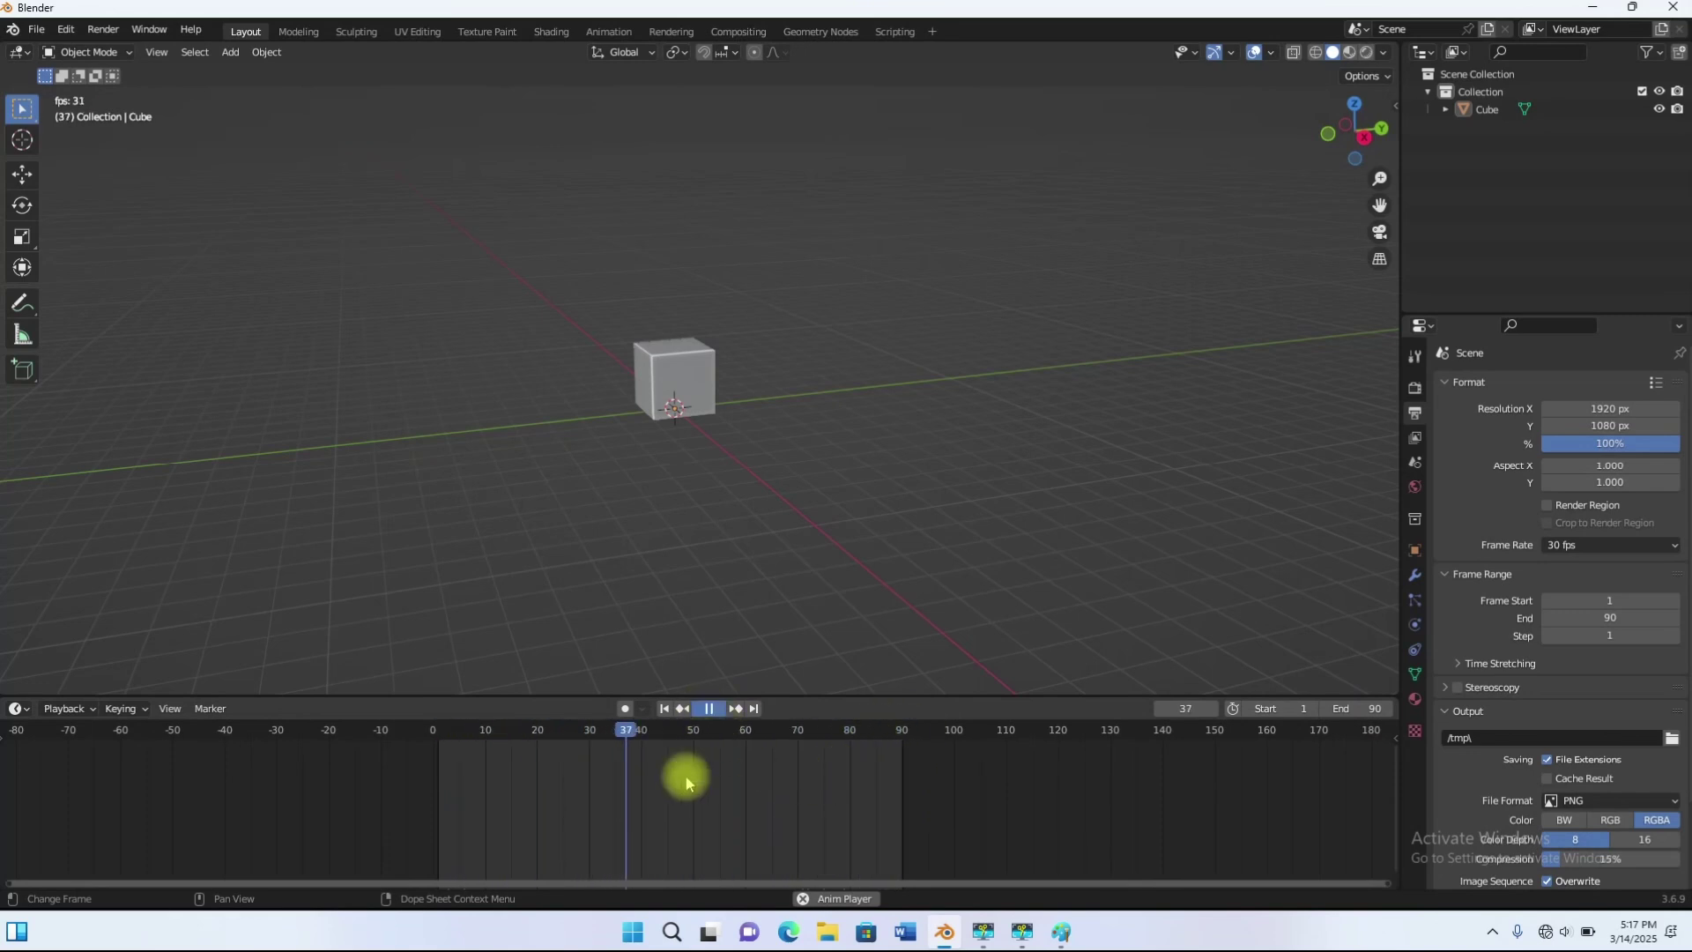
{"action": "left_click", "coordinate": [664, 709]}
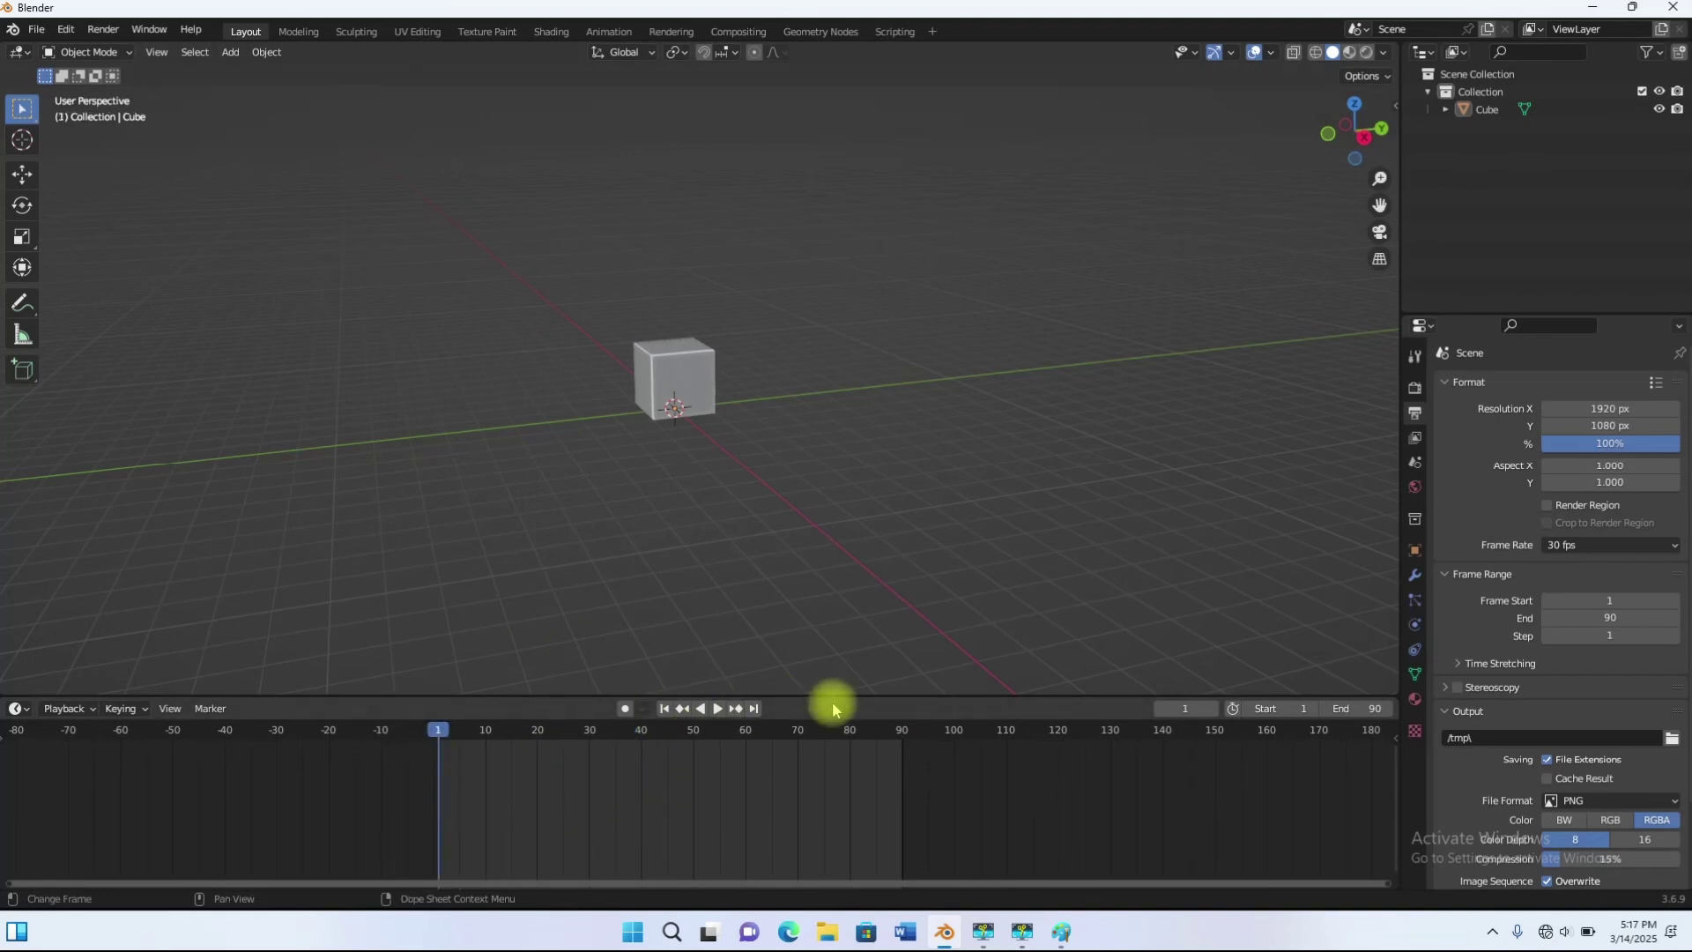
Step: Reduce the height of the timeline area, and turn the preview range on and off again
{"action": "left_click_drag", "start_coordinate": [831, 697], "coordinate": [829, 773]}
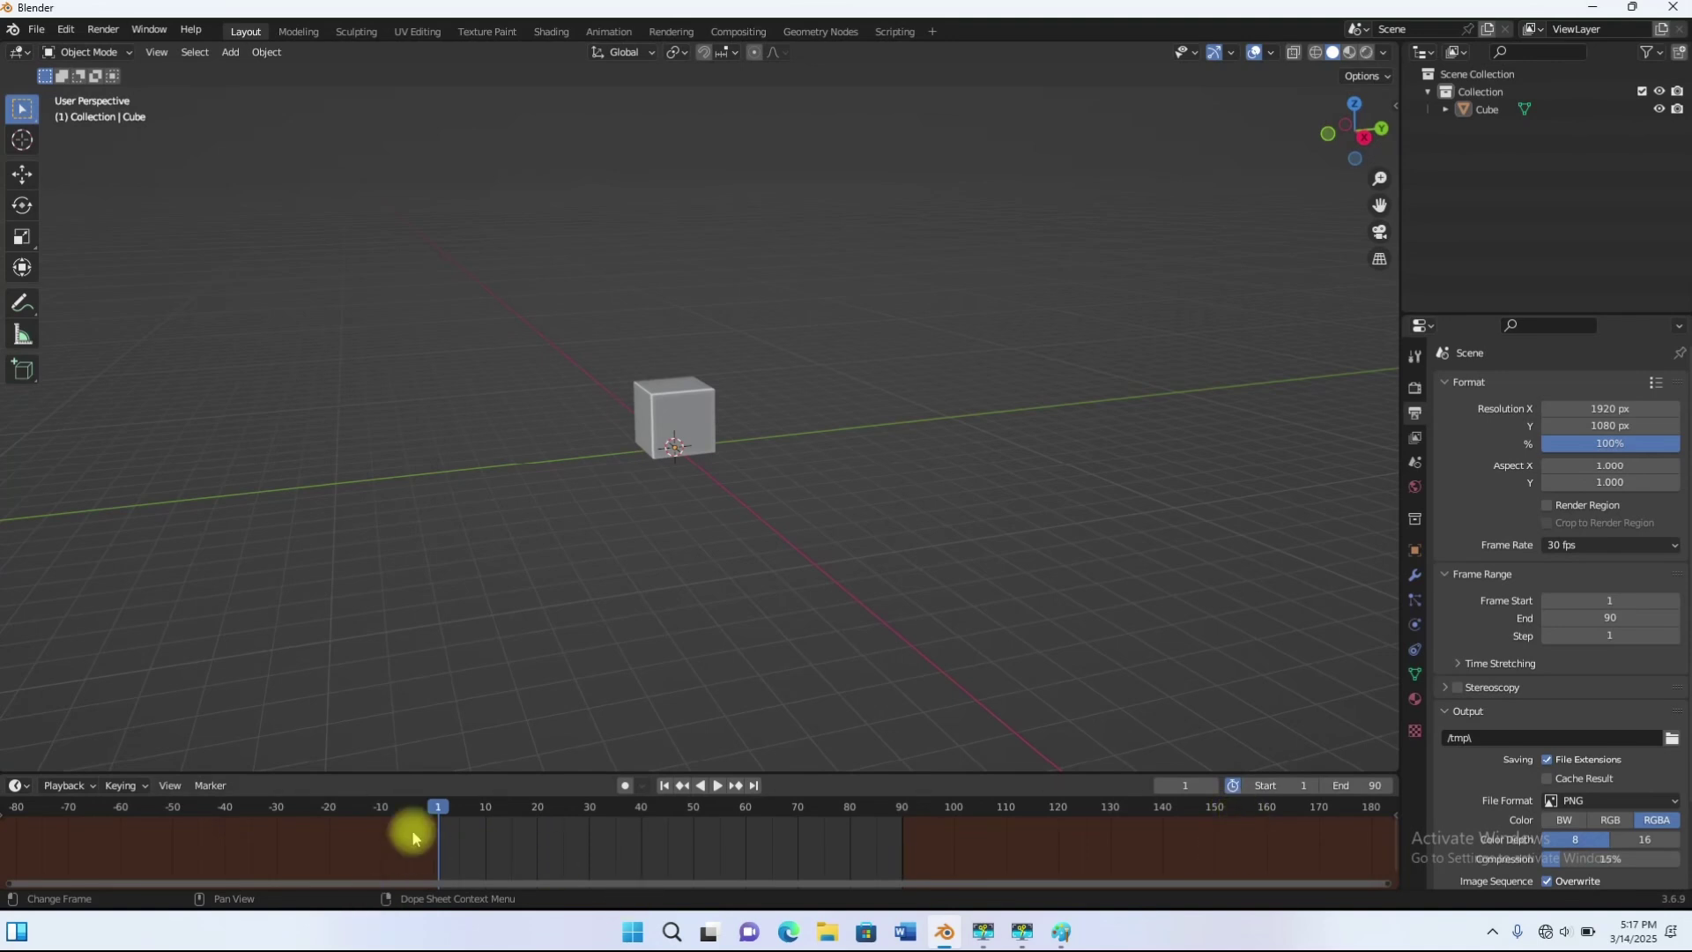
{"action": "left_click", "coordinate": [1233, 785]}
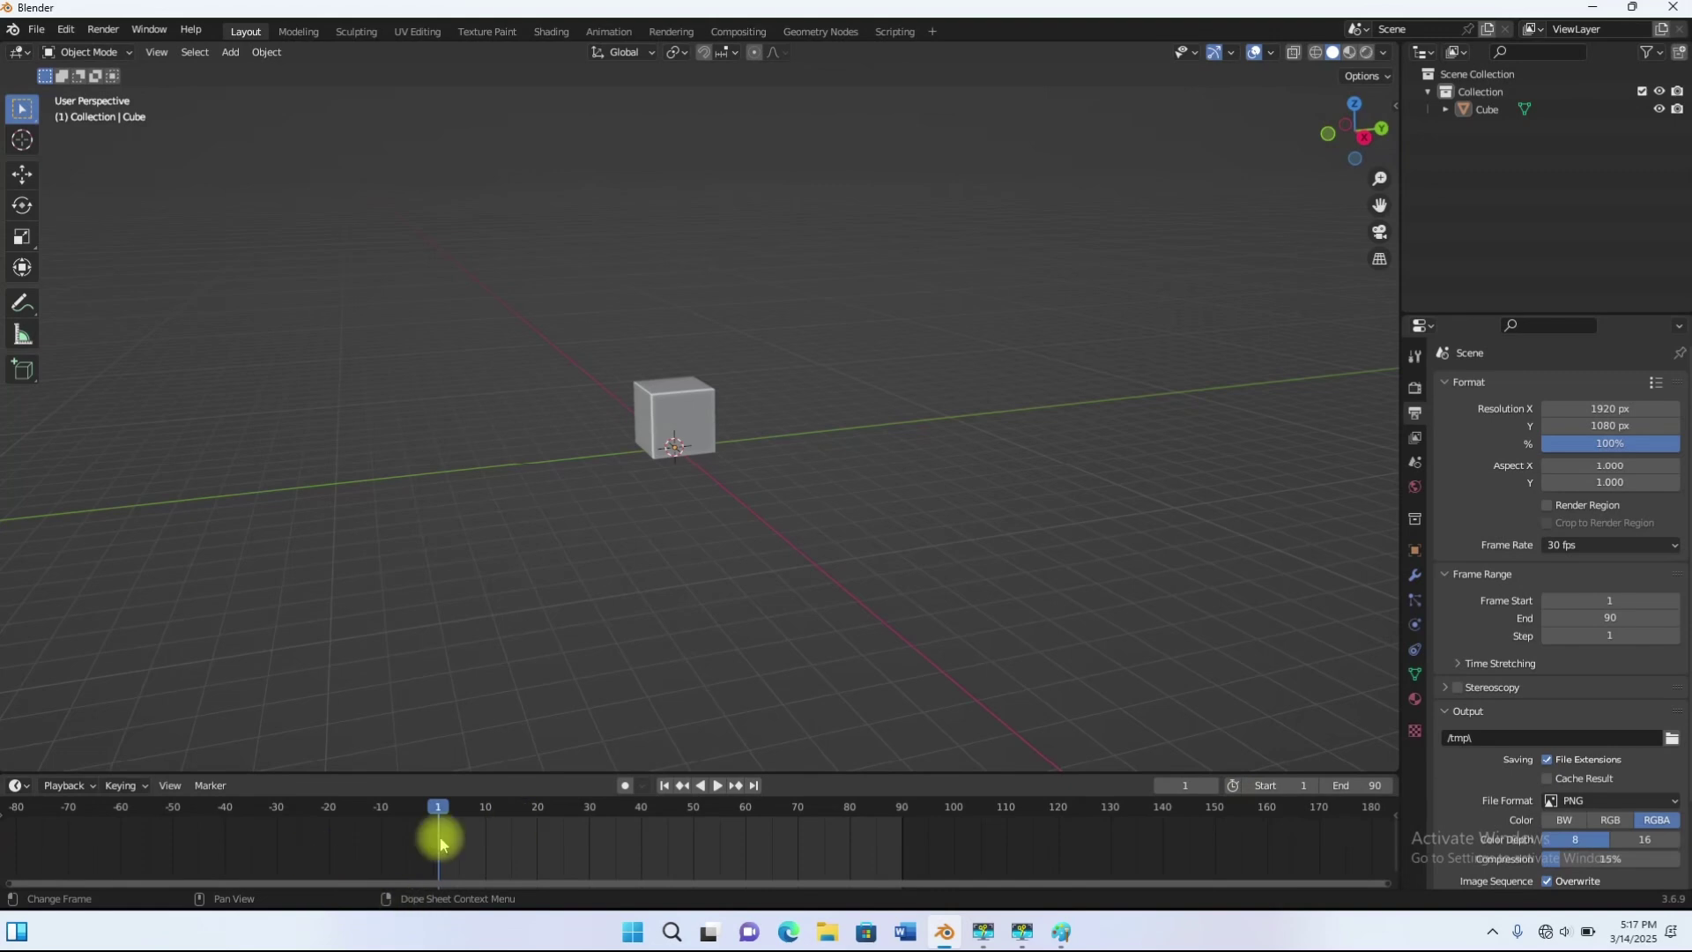
{"action": "mouse_move", "coordinate": [806, 775]}
{"action": "left_mouse_down"}
{"action": "mouse_move", "coordinate": [802, 759]}
{"action": "mouse_move", "coordinate": [811, 773]}
{"action": "left_mouse_up"}
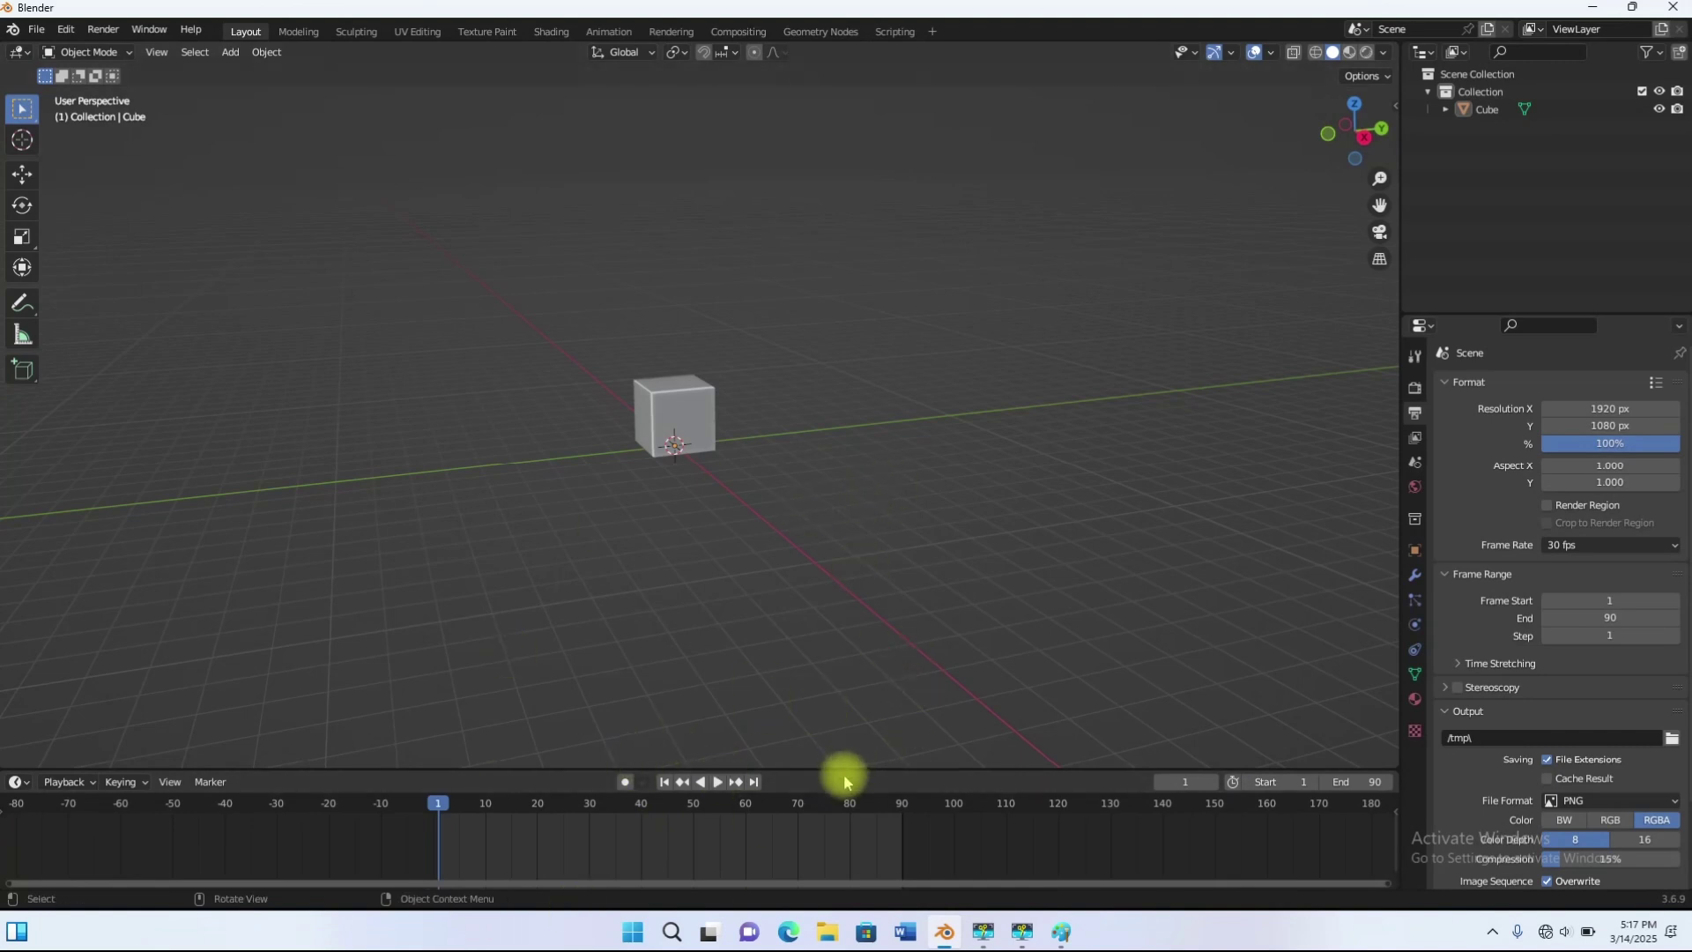
{"action": "left_click_drag", "start_coordinate": [844, 771], "coordinate": [844, 792]}
Step: Examine the timeline, keyframe and F-curve settings in the Animation preferences, and close the preferences
{"action": "middle_click_drag", "start_coordinate": [765, 632], "coordinate": [737, 562]}
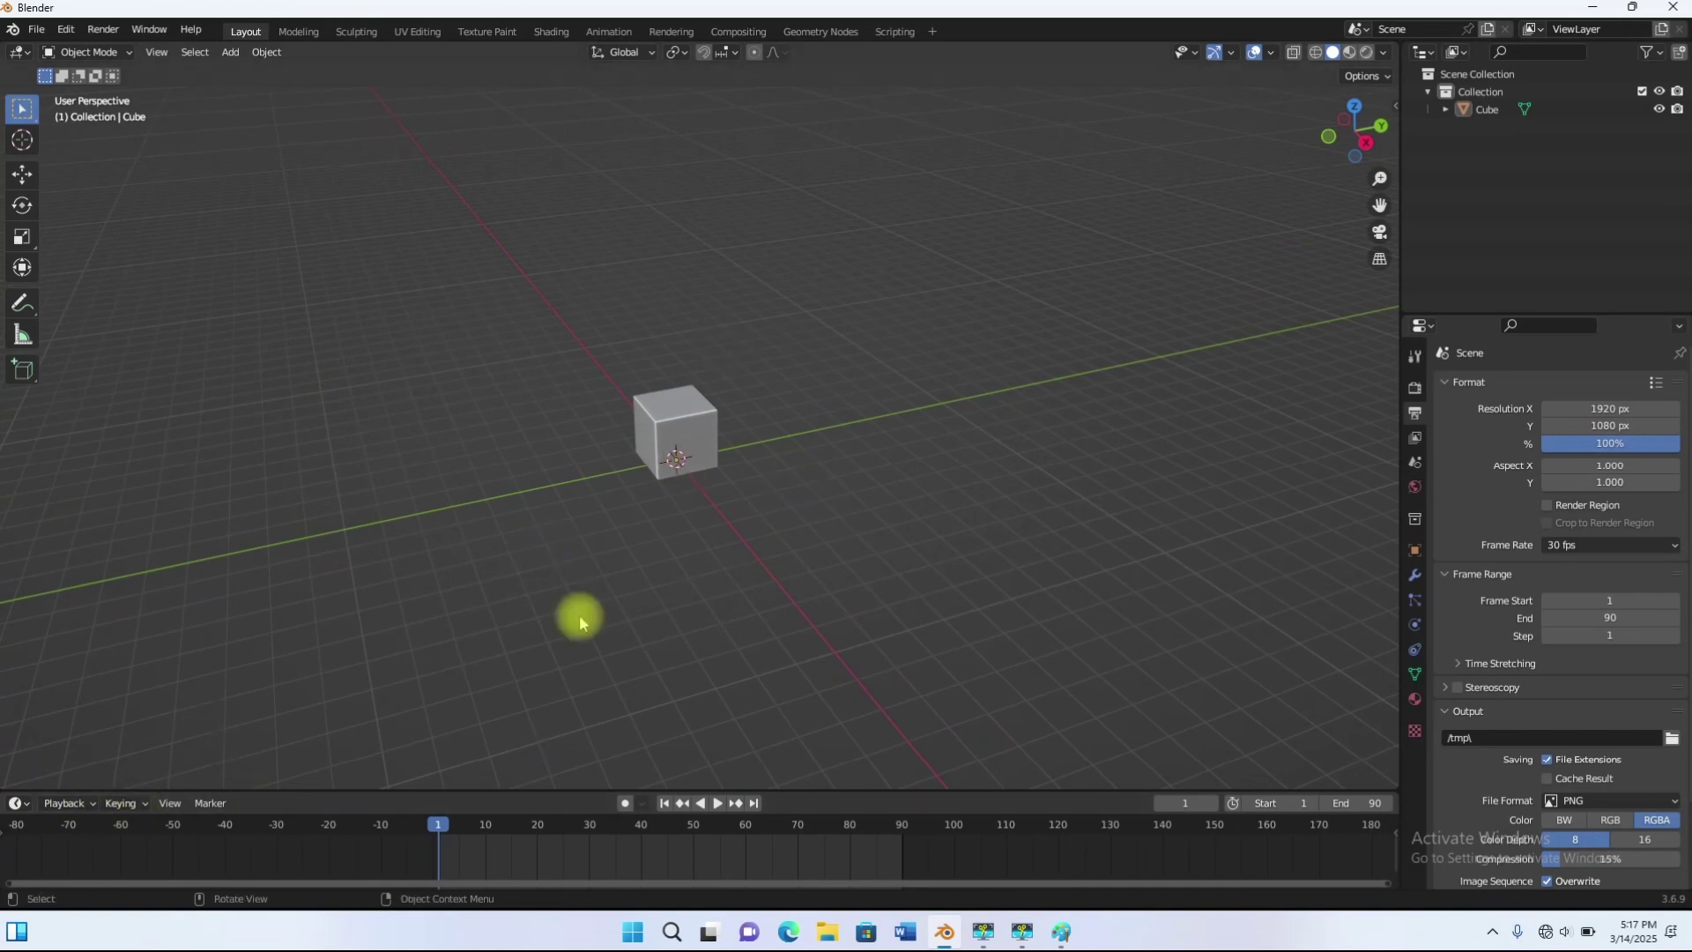
{"action": "left_click", "coordinate": [68, 34]}
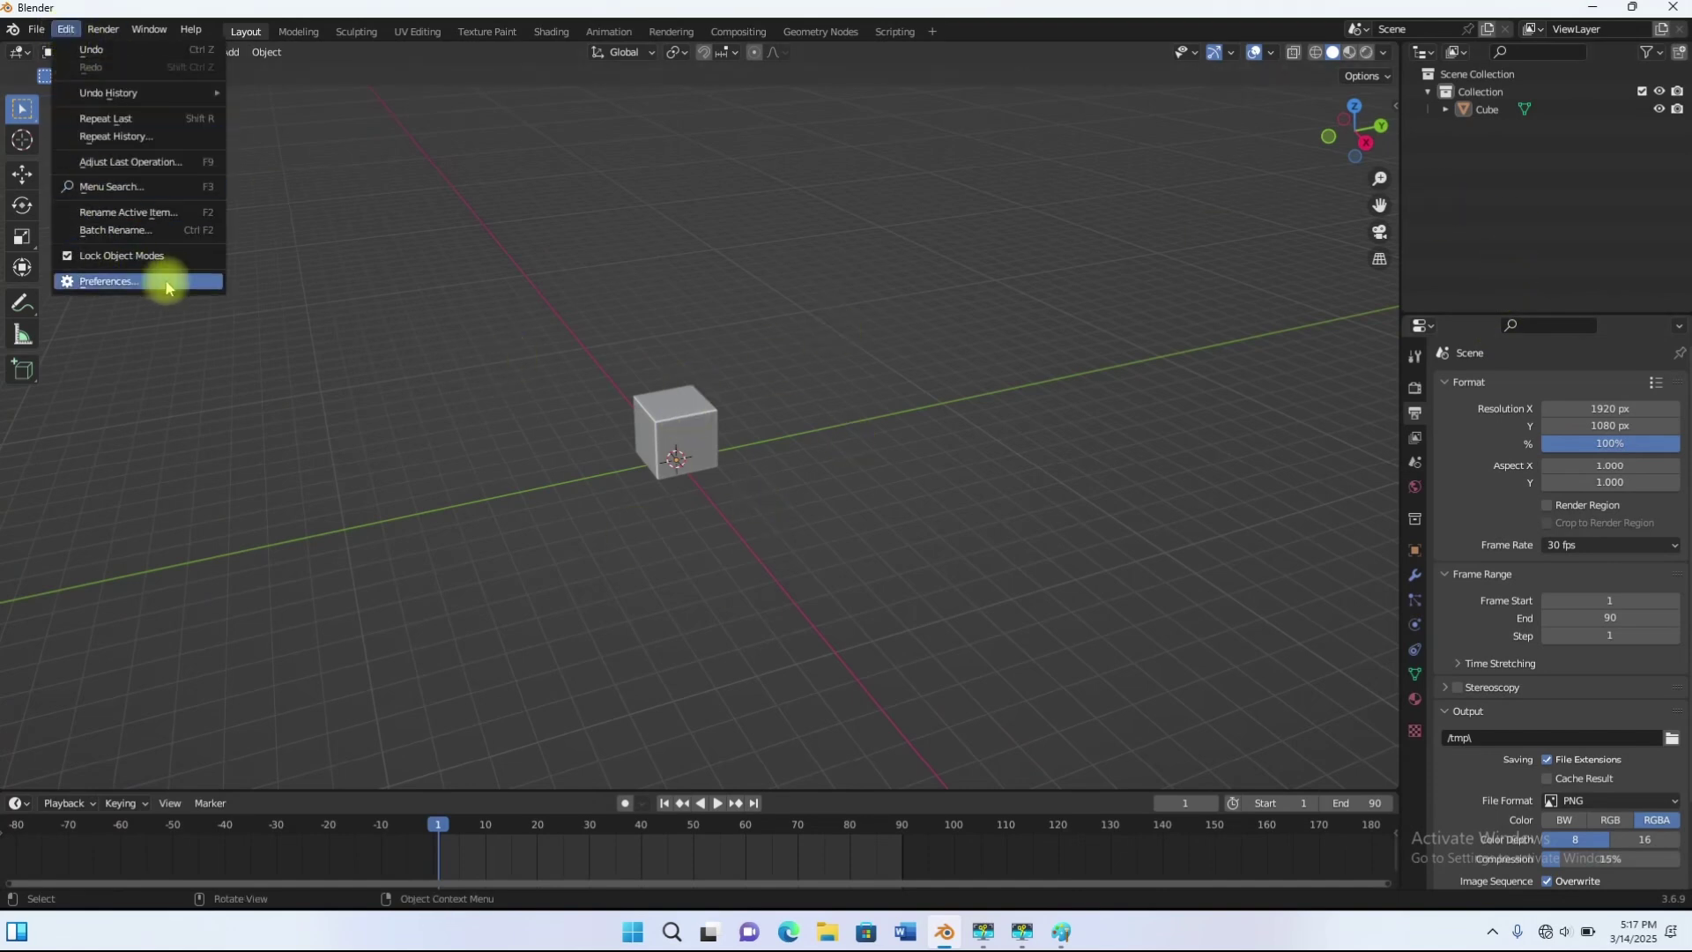
{"action": "left_click", "coordinate": [117, 284]}
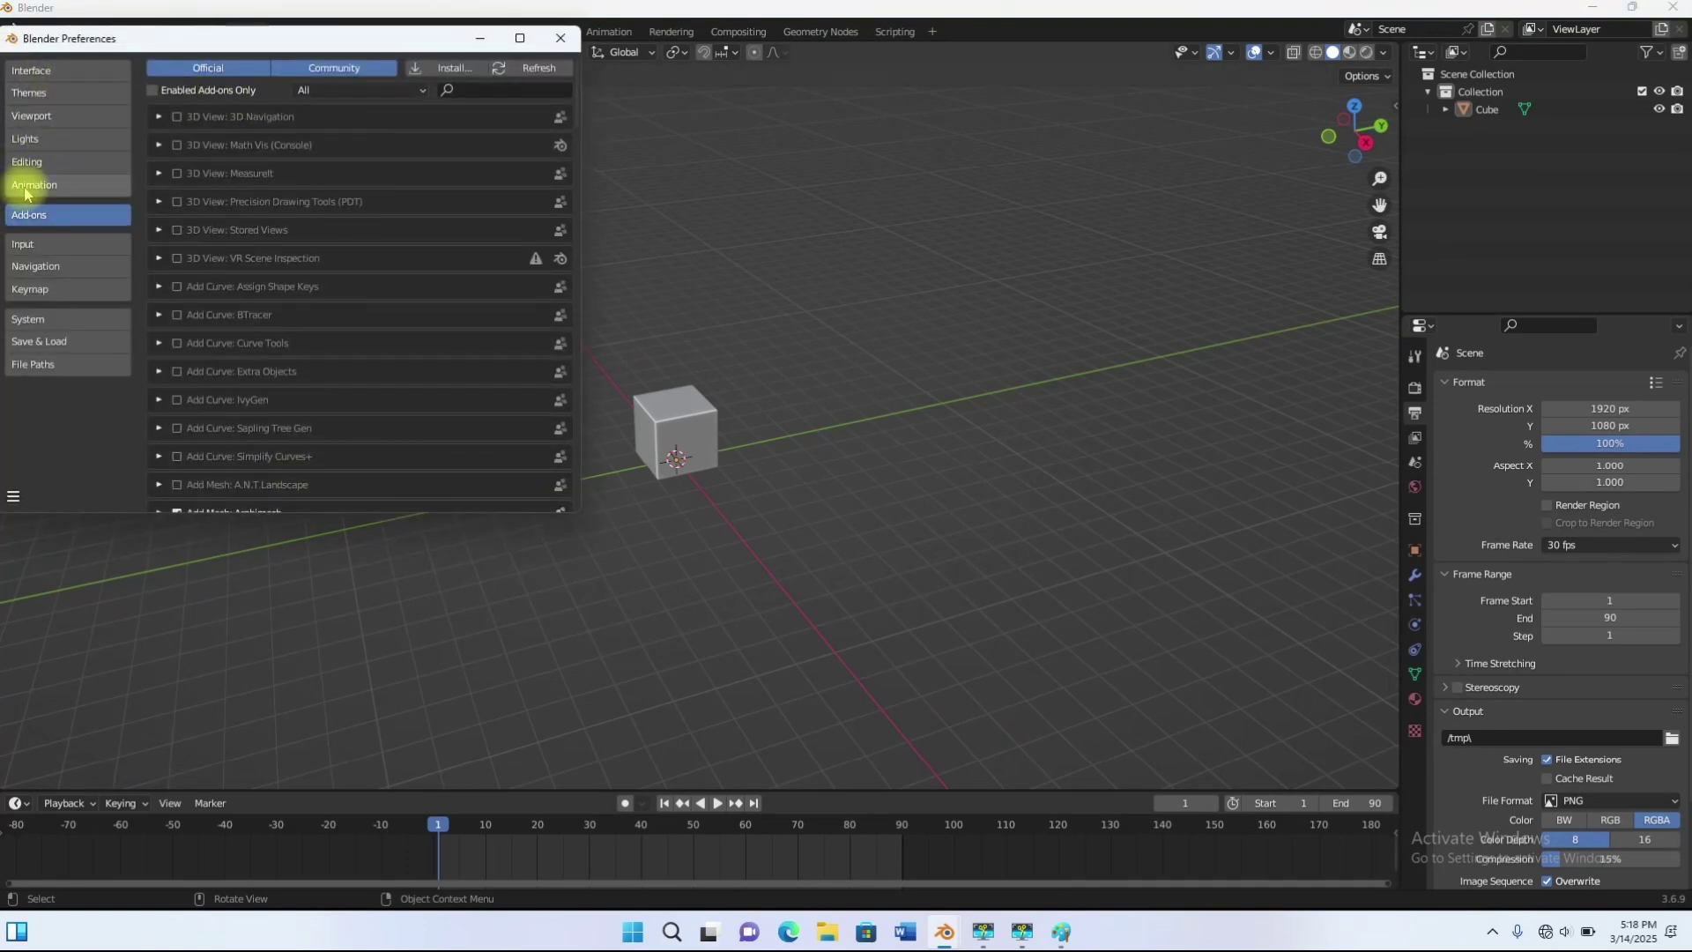
{"action": "left_click", "coordinate": [36, 186]}
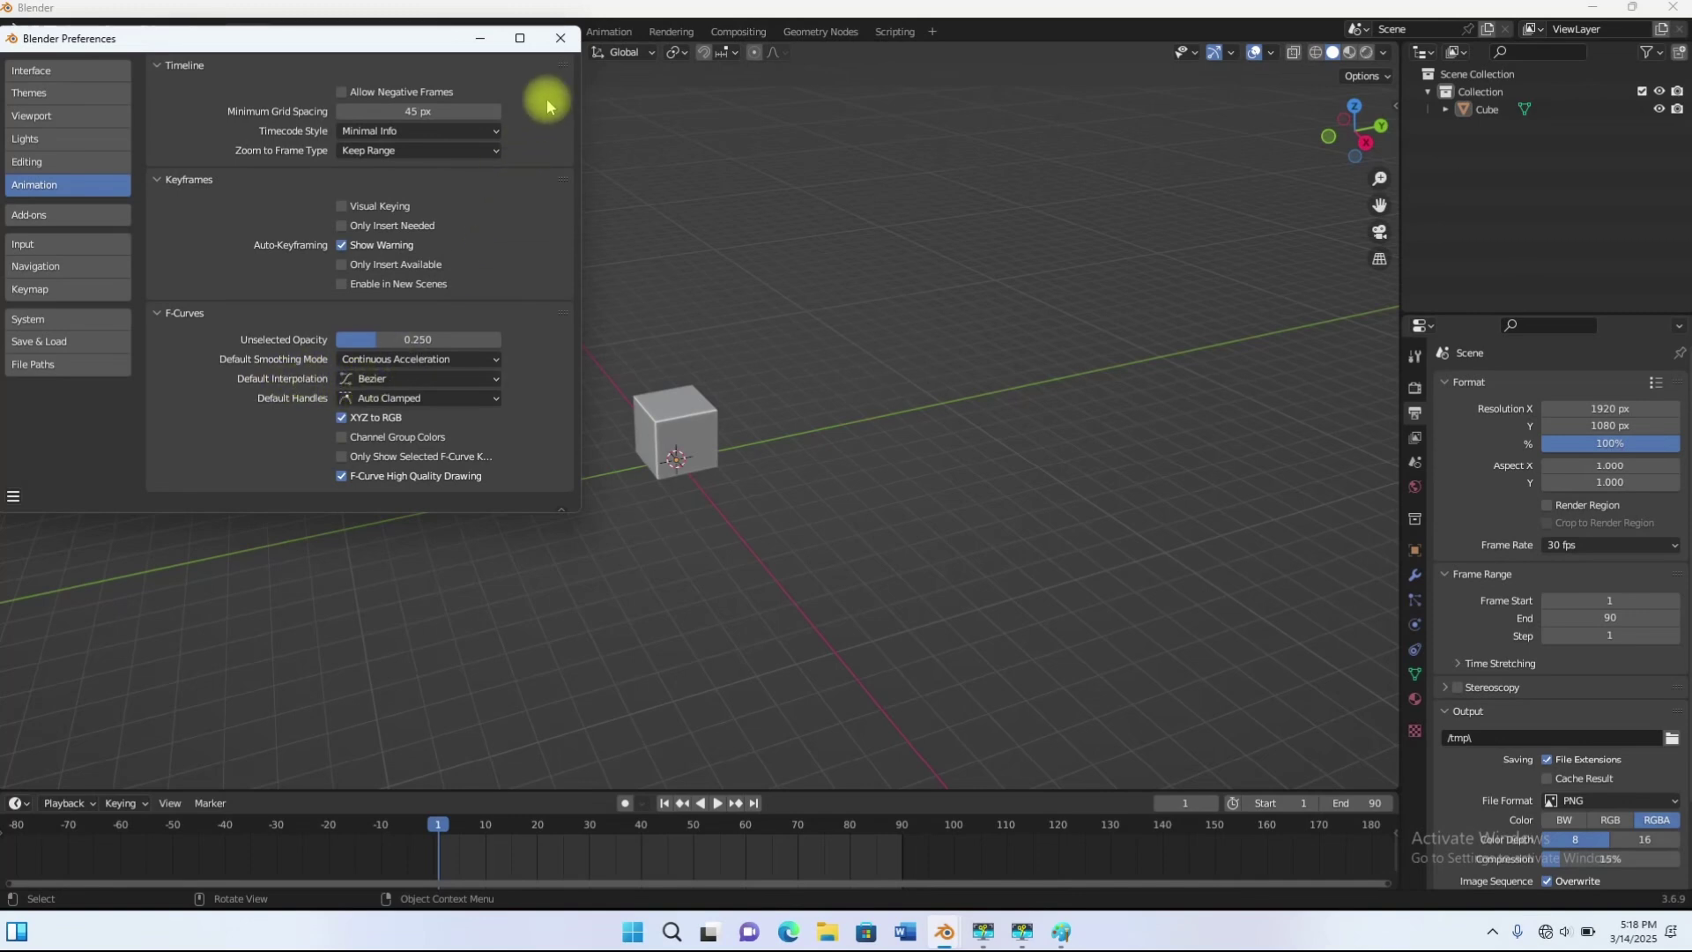
{"action": "left_click", "coordinate": [561, 38]}
{"action": "middle_click_drag", "start_coordinate": [763, 474], "coordinate": [796, 724]}
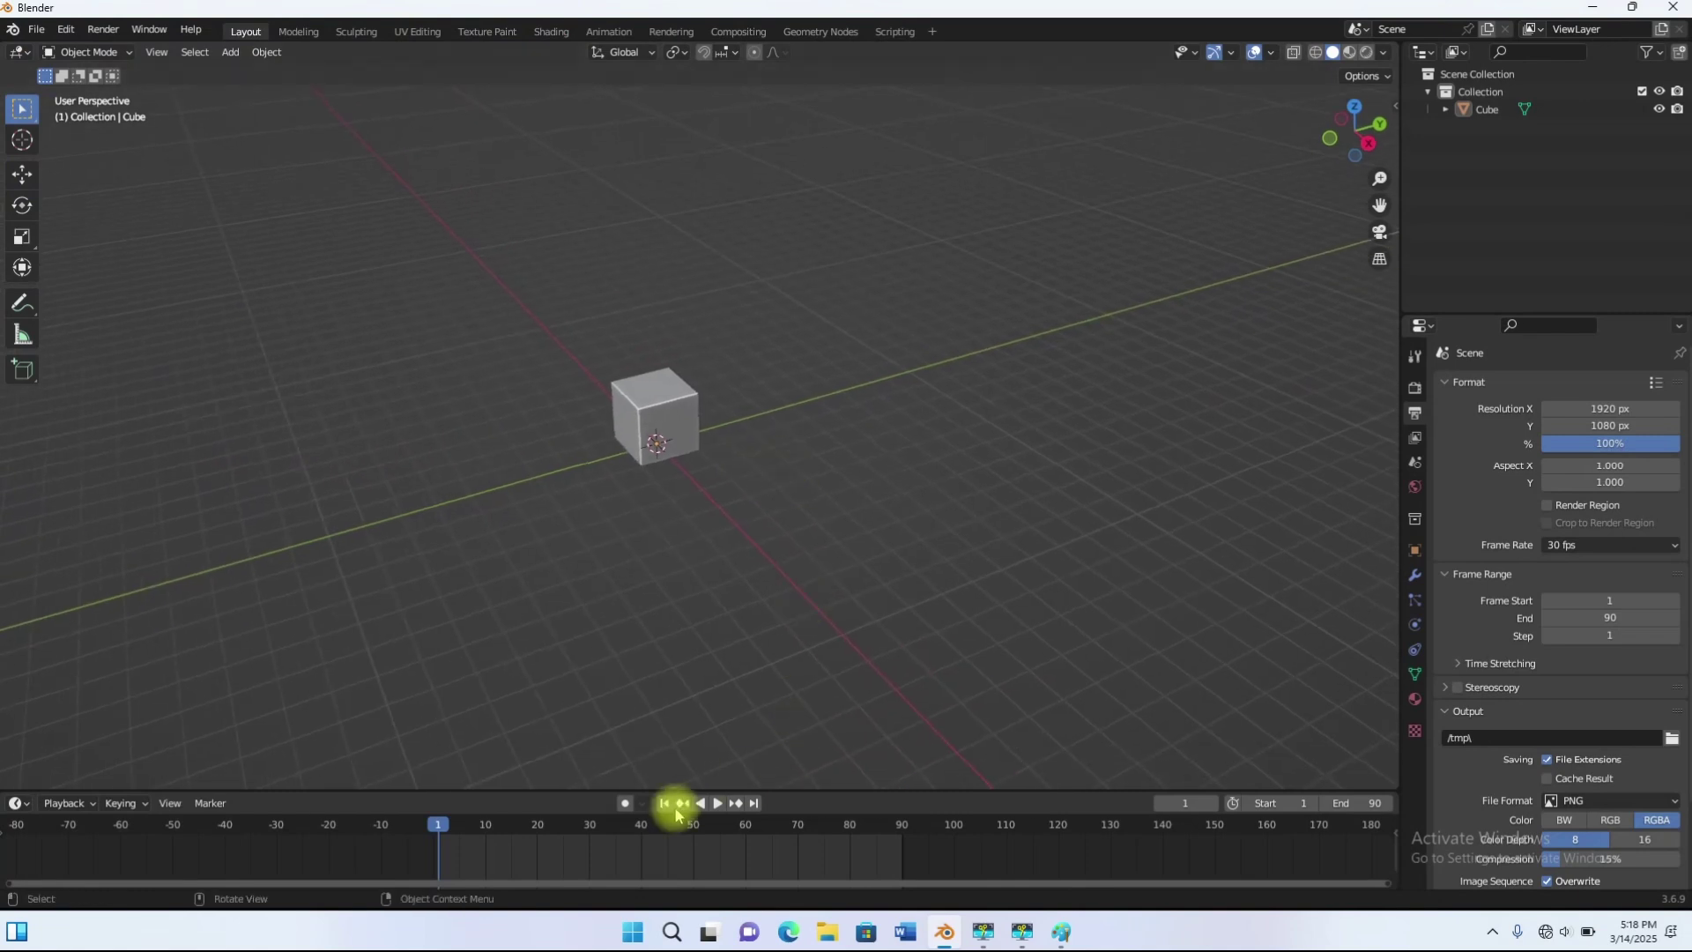
Step: Select the cube and show its object properties, and look through the available rotation modes without changing XYZ Euler
{"action": "middle_click_drag", "start_coordinate": [786, 453], "coordinate": [685, 520]}
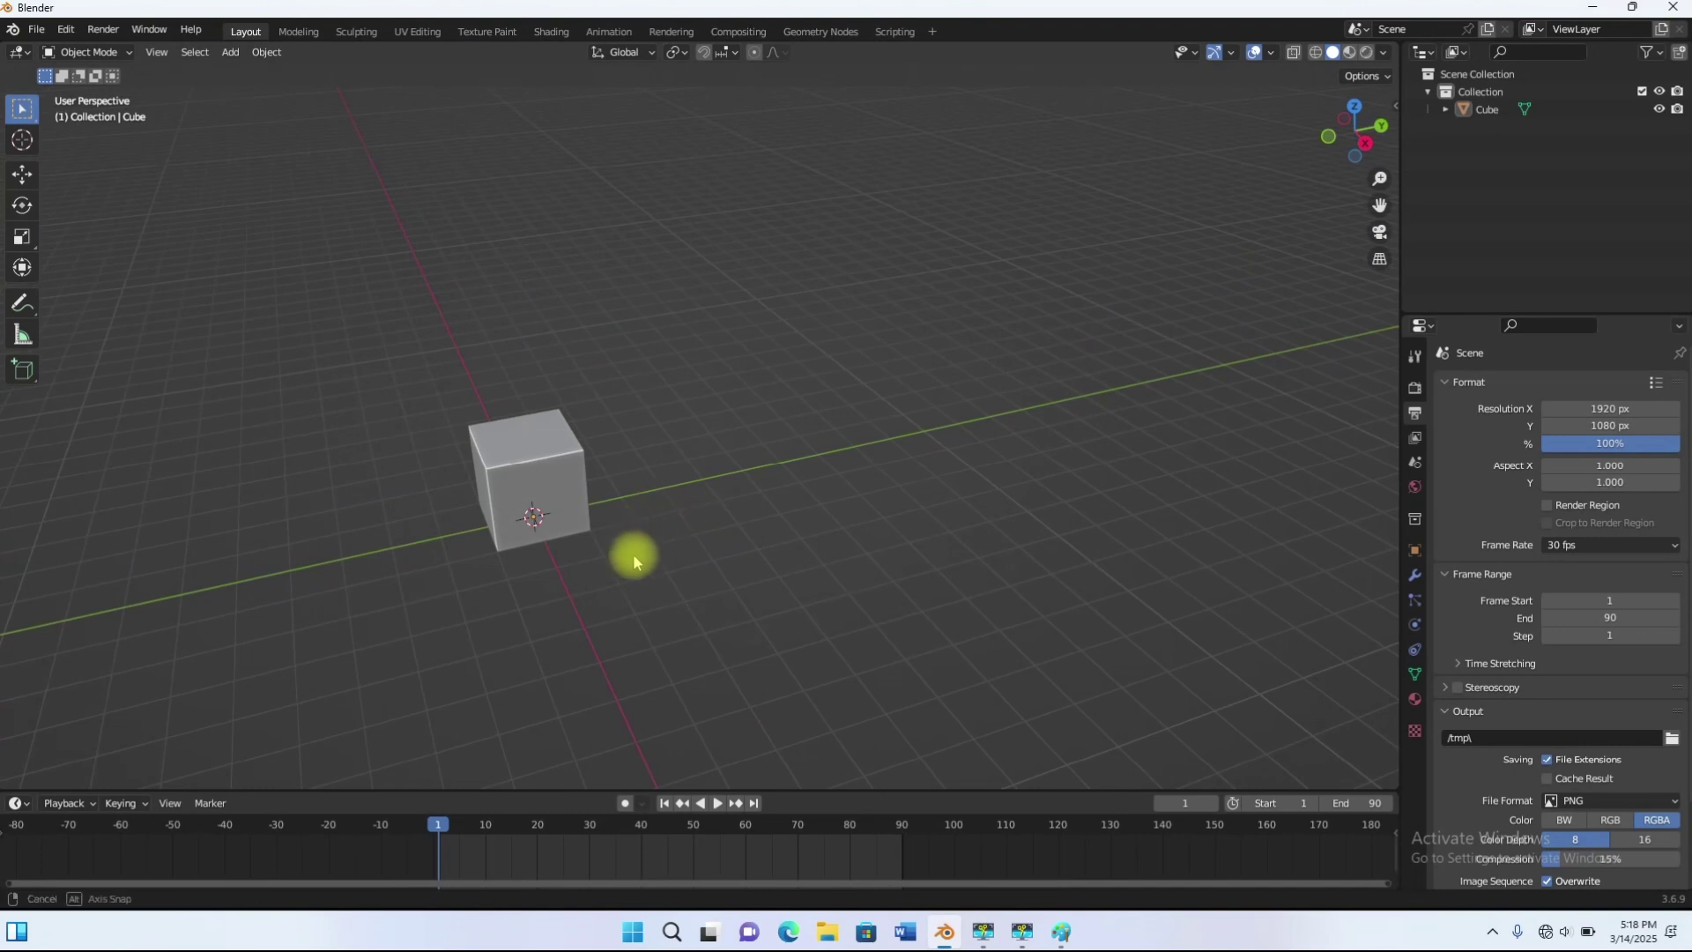
{"action": "middle_click_drag", "start_coordinate": [635, 555], "coordinate": [642, 564]}
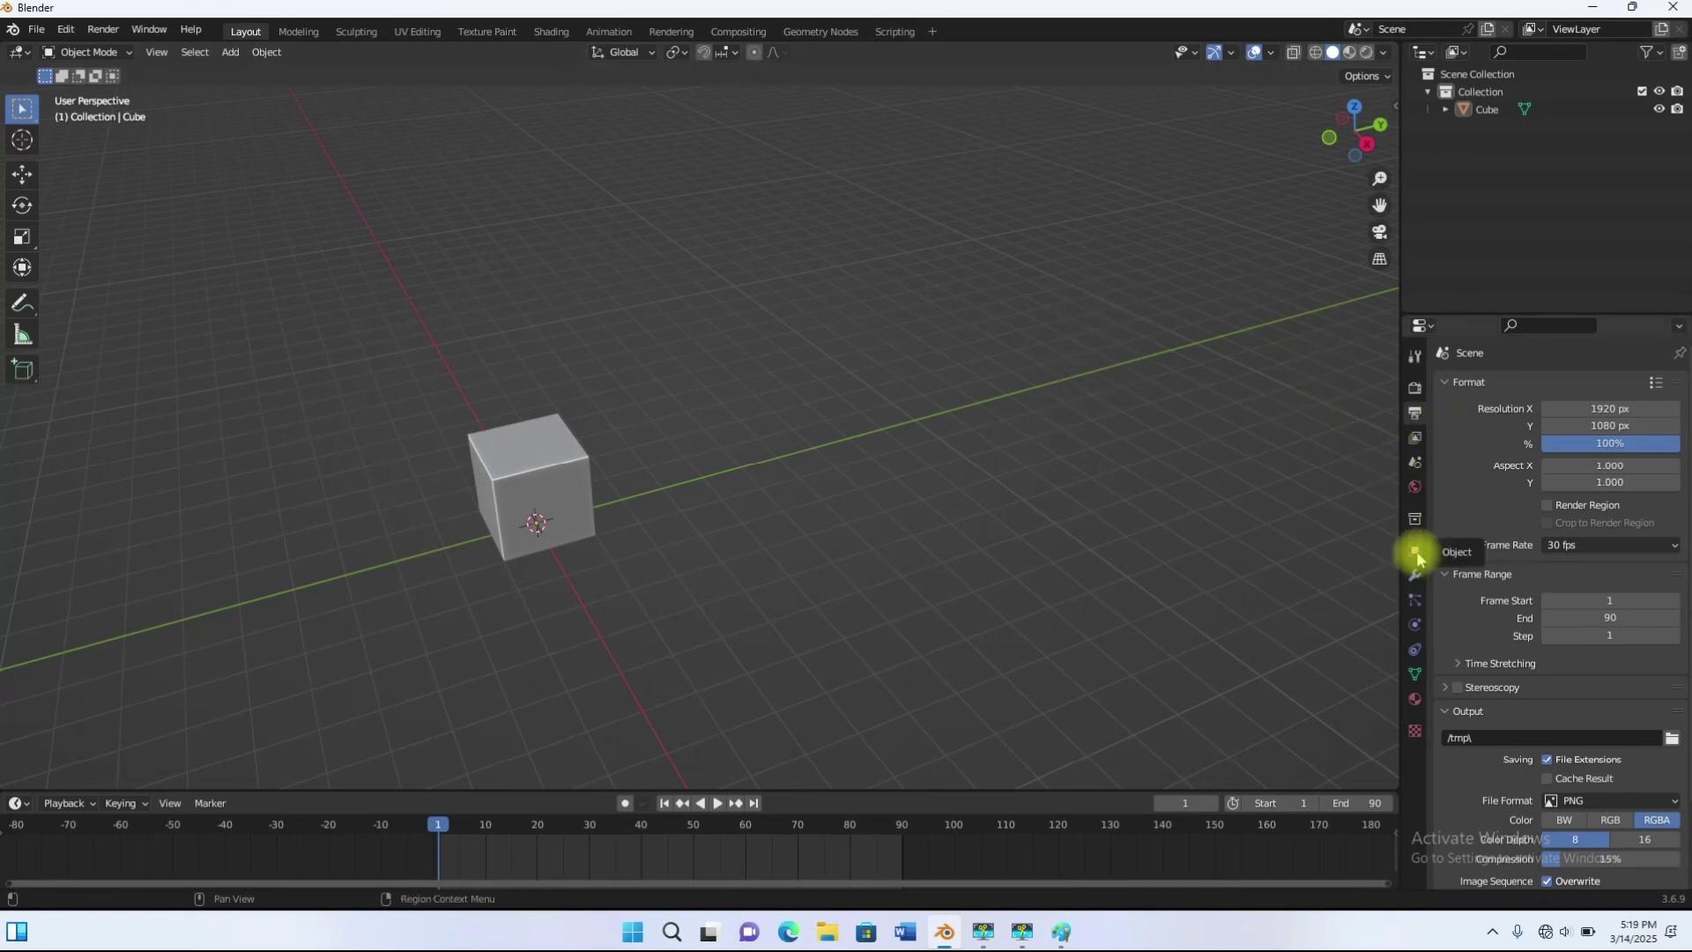
{"action": "left_click", "coordinate": [553, 464]}
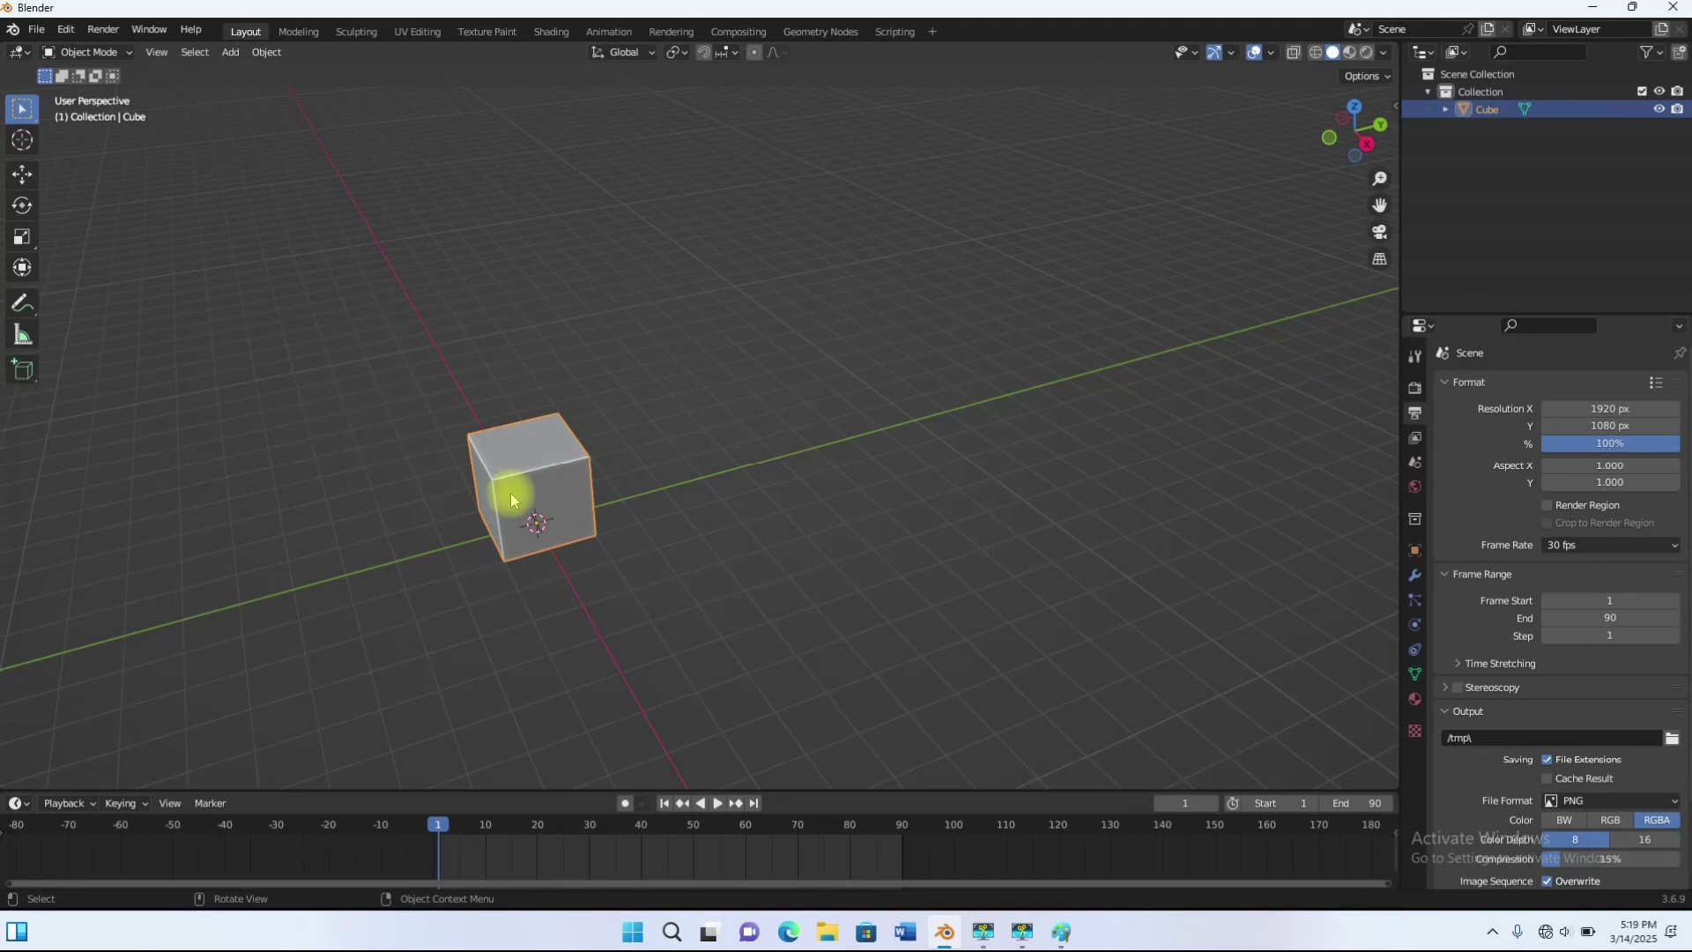
{"action": "middle_click_drag", "start_coordinate": [605, 558], "coordinate": [597, 555]}
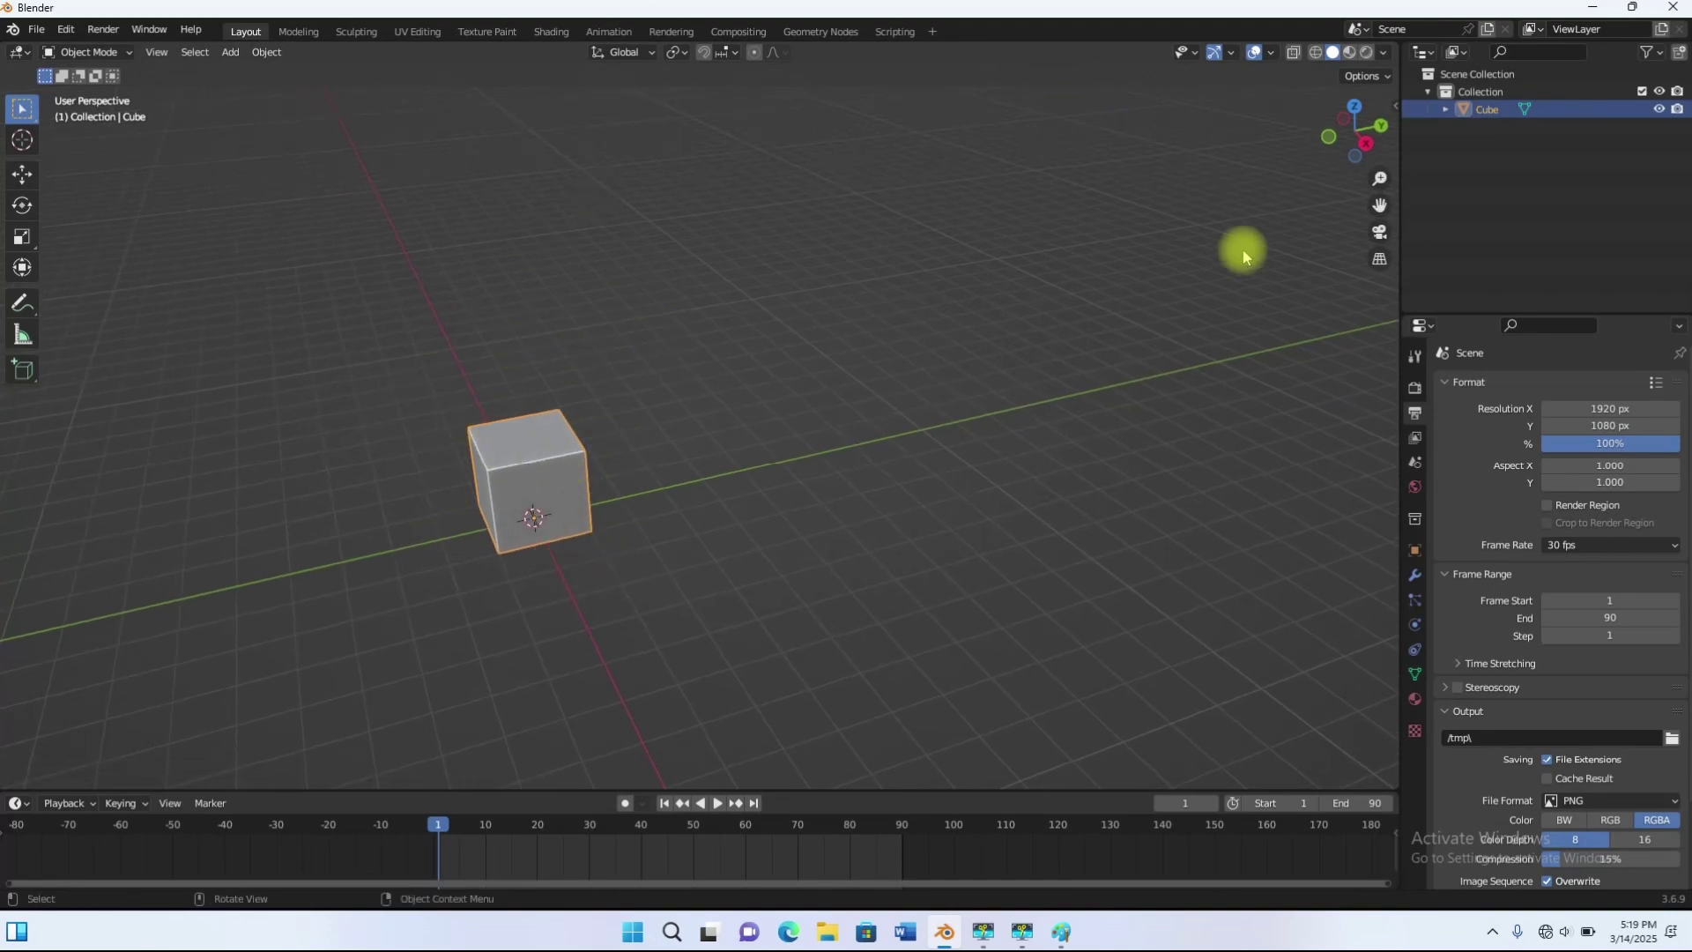
{"action": "left_click", "coordinate": [1415, 553]}
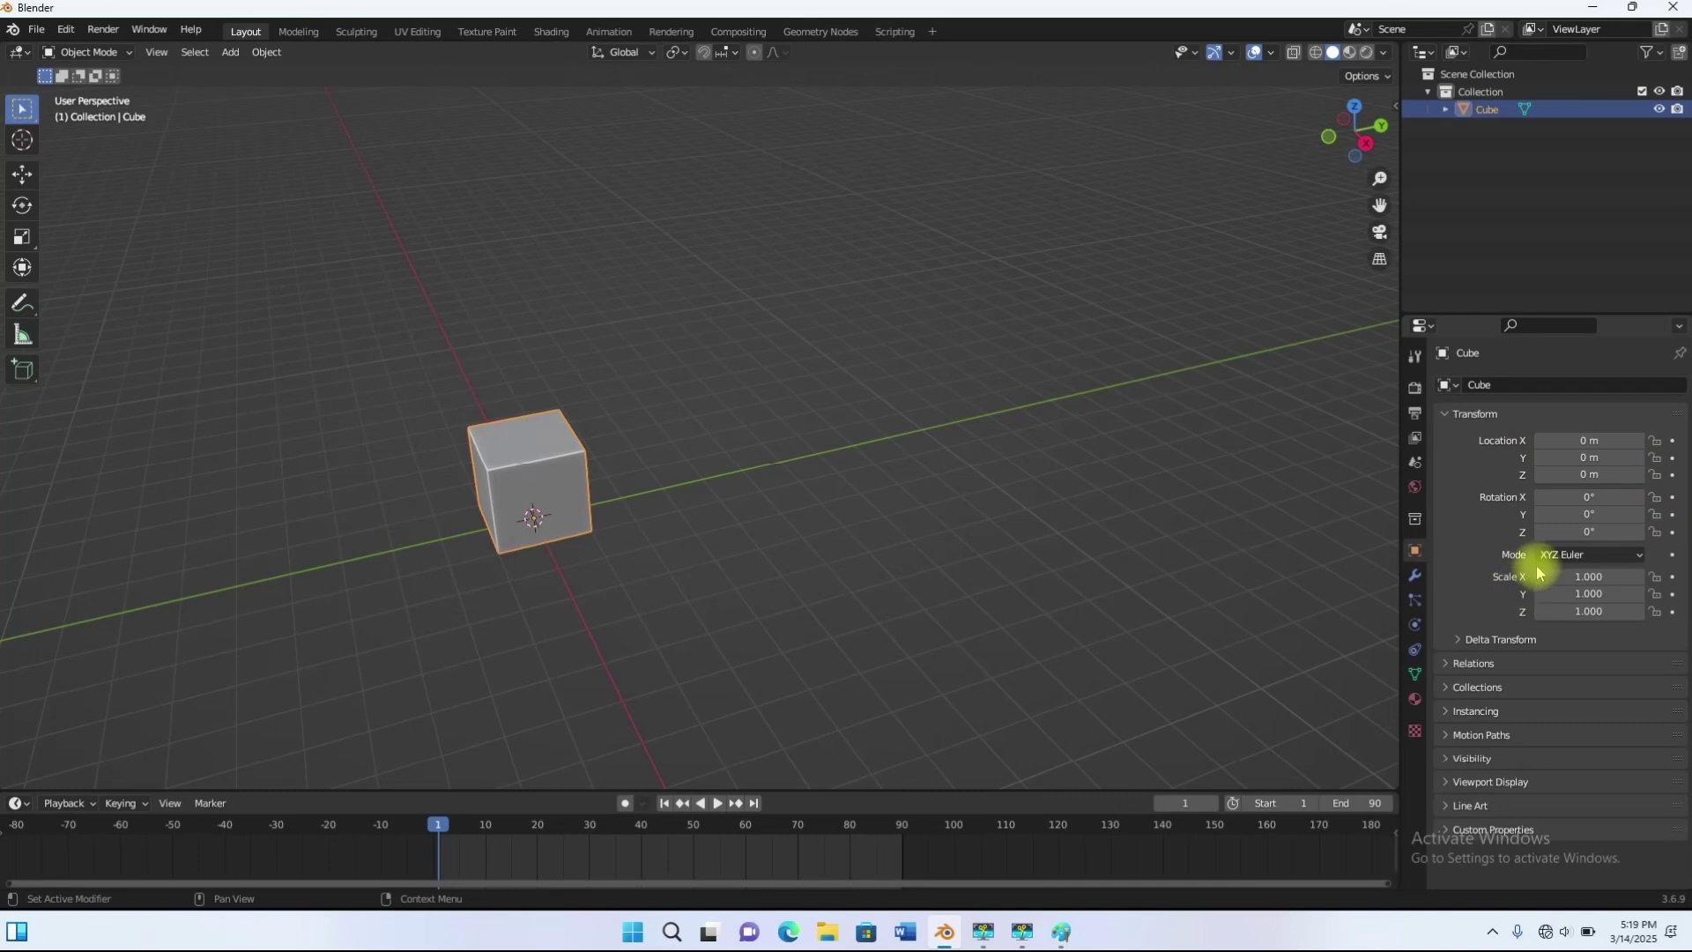
{"action": "left_click", "coordinate": [1602, 554]}
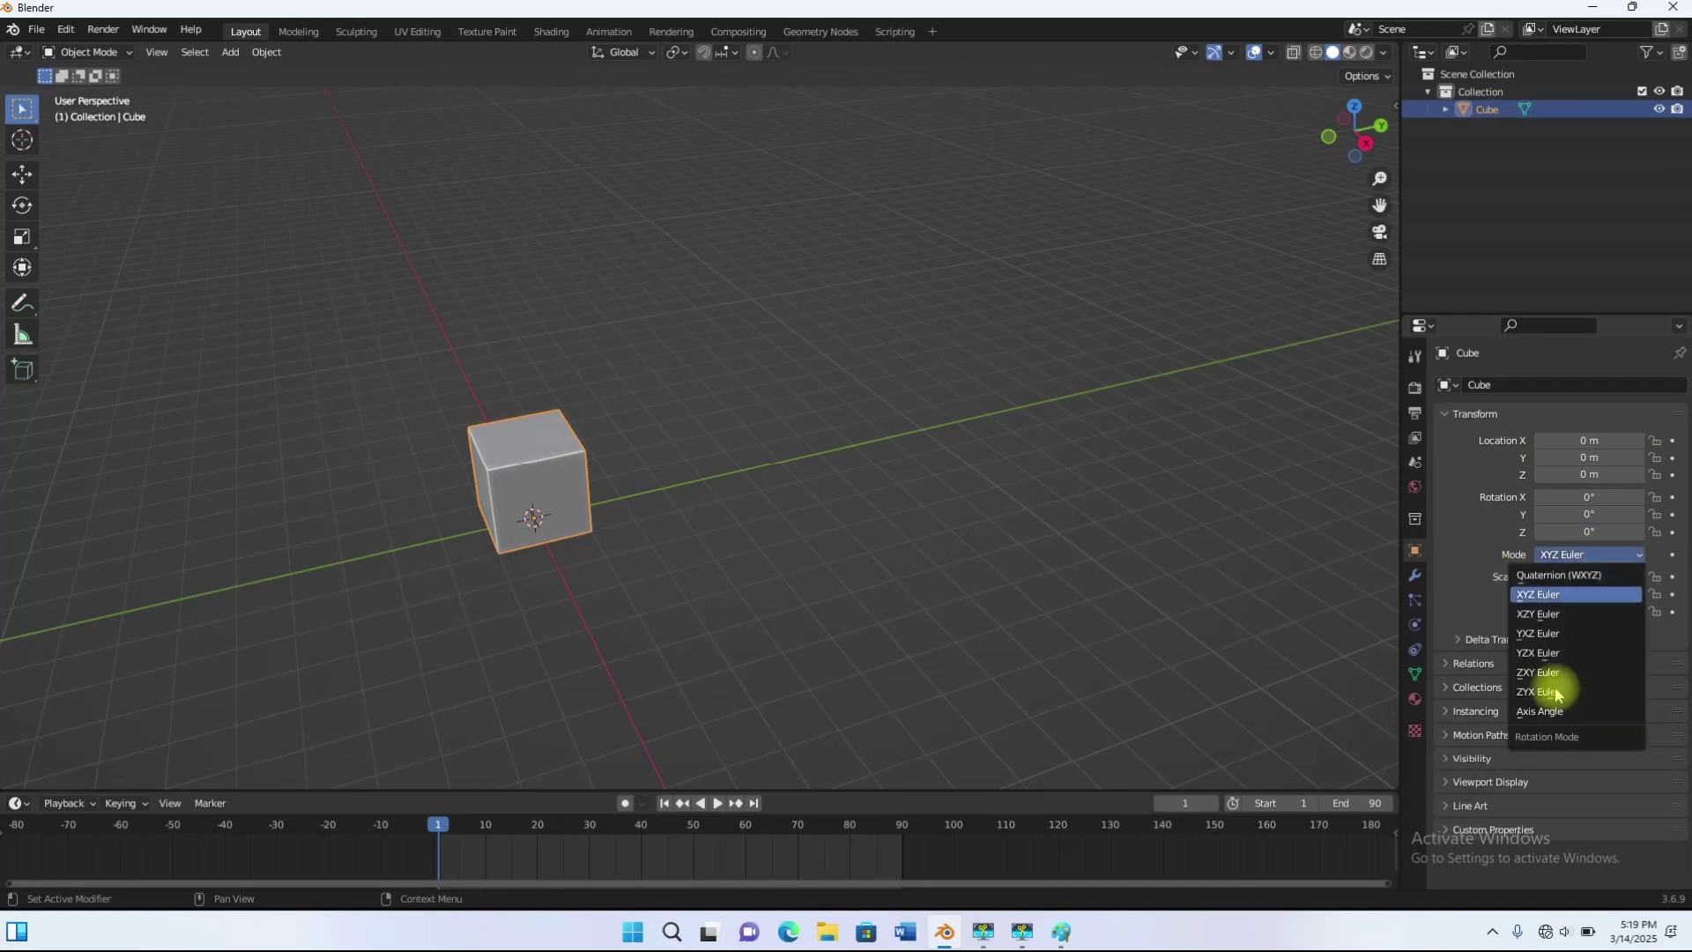
{"action": "left_click", "coordinate": [1555, 548]}
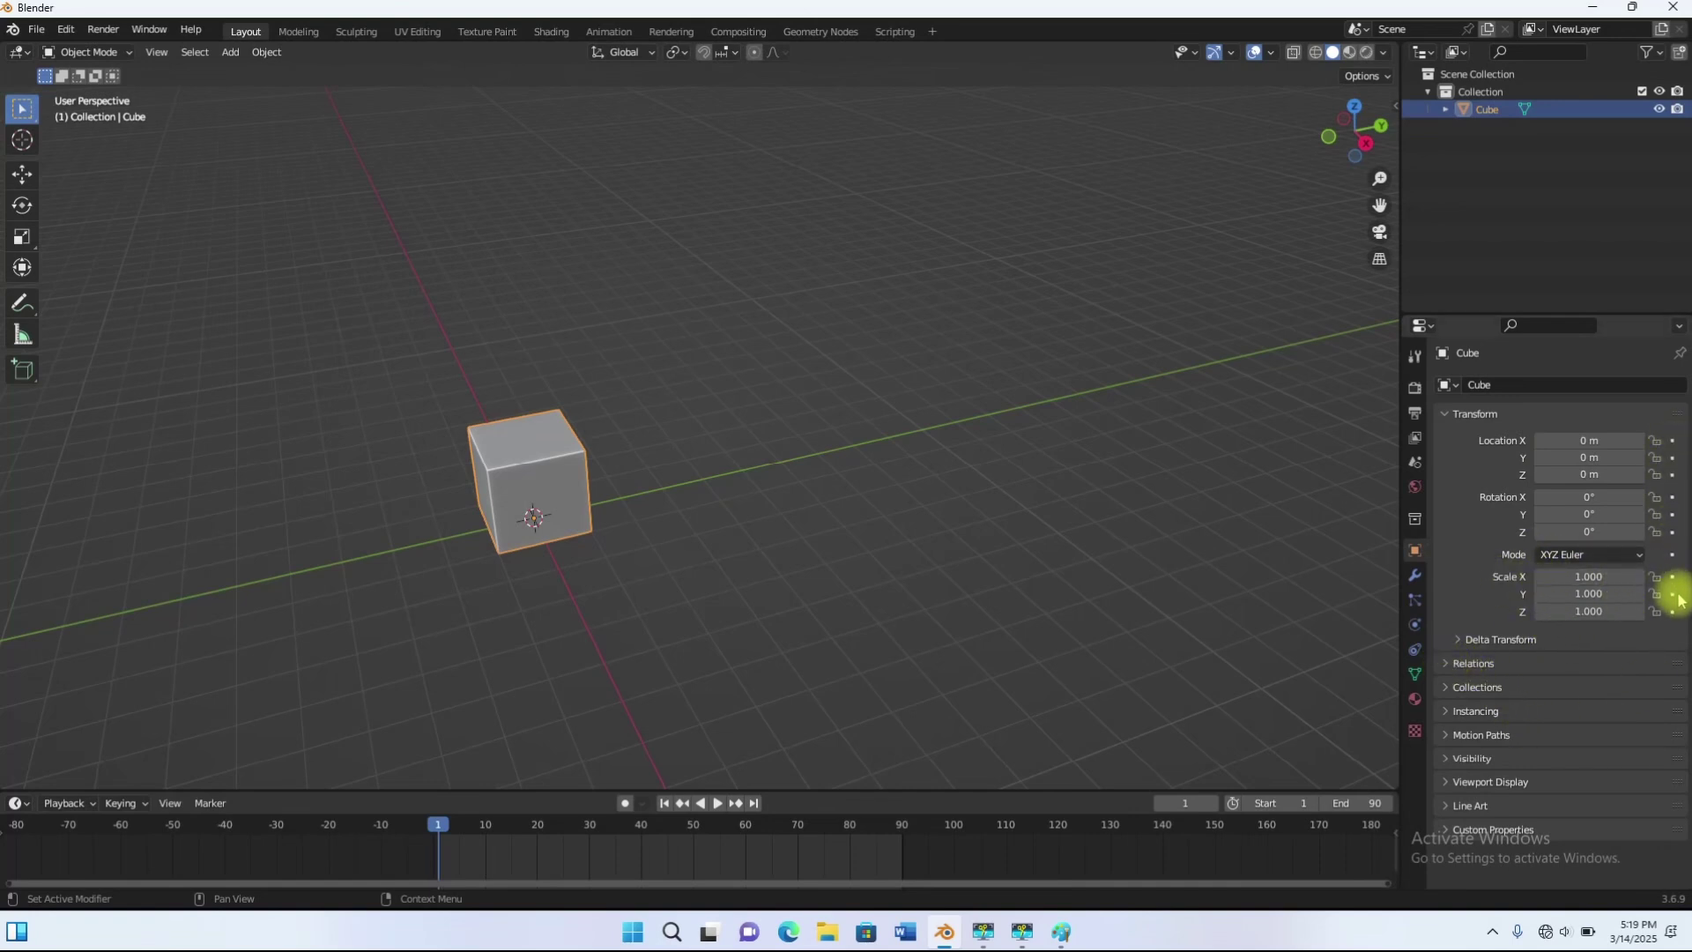
Step: Examine the cube's Relations, Delta Transform, Collections, Instancing and Motion Paths settings, collapsing each section again
{"action": "left_click", "coordinate": [1450, 664]}
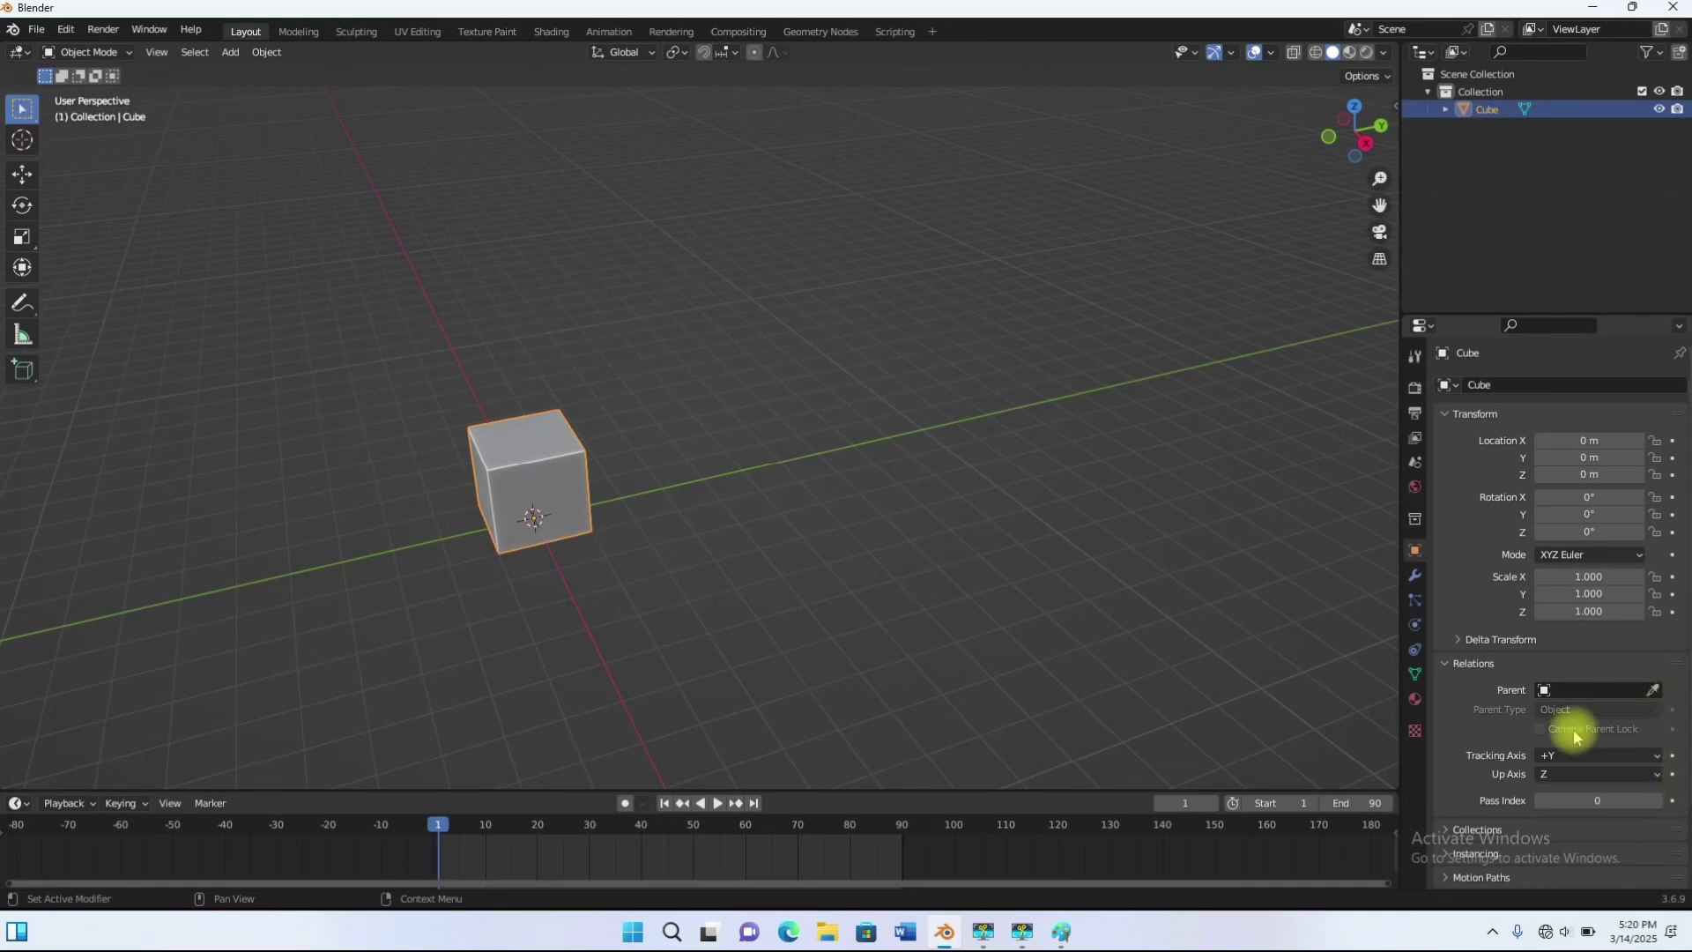
{"action": "left_click", "coordinate": [1449, 667]}
{"action": "left_click", "coordinate": [1453, 641]}
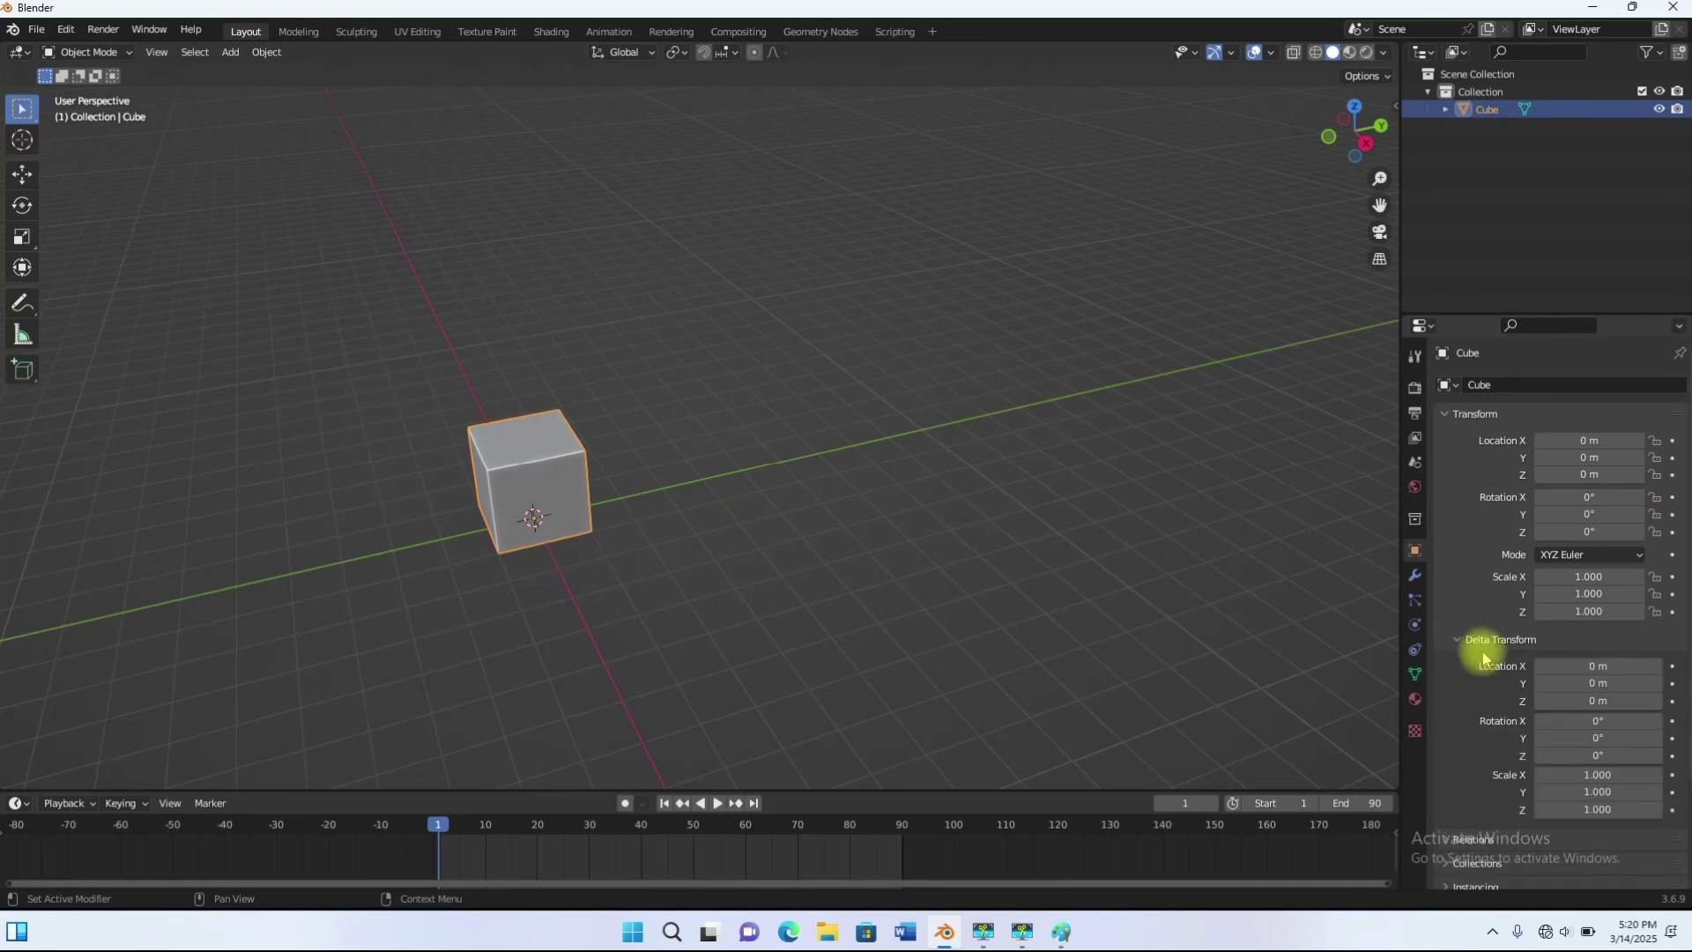
{"action": "left_click", "coordinate": [1458, 641]}
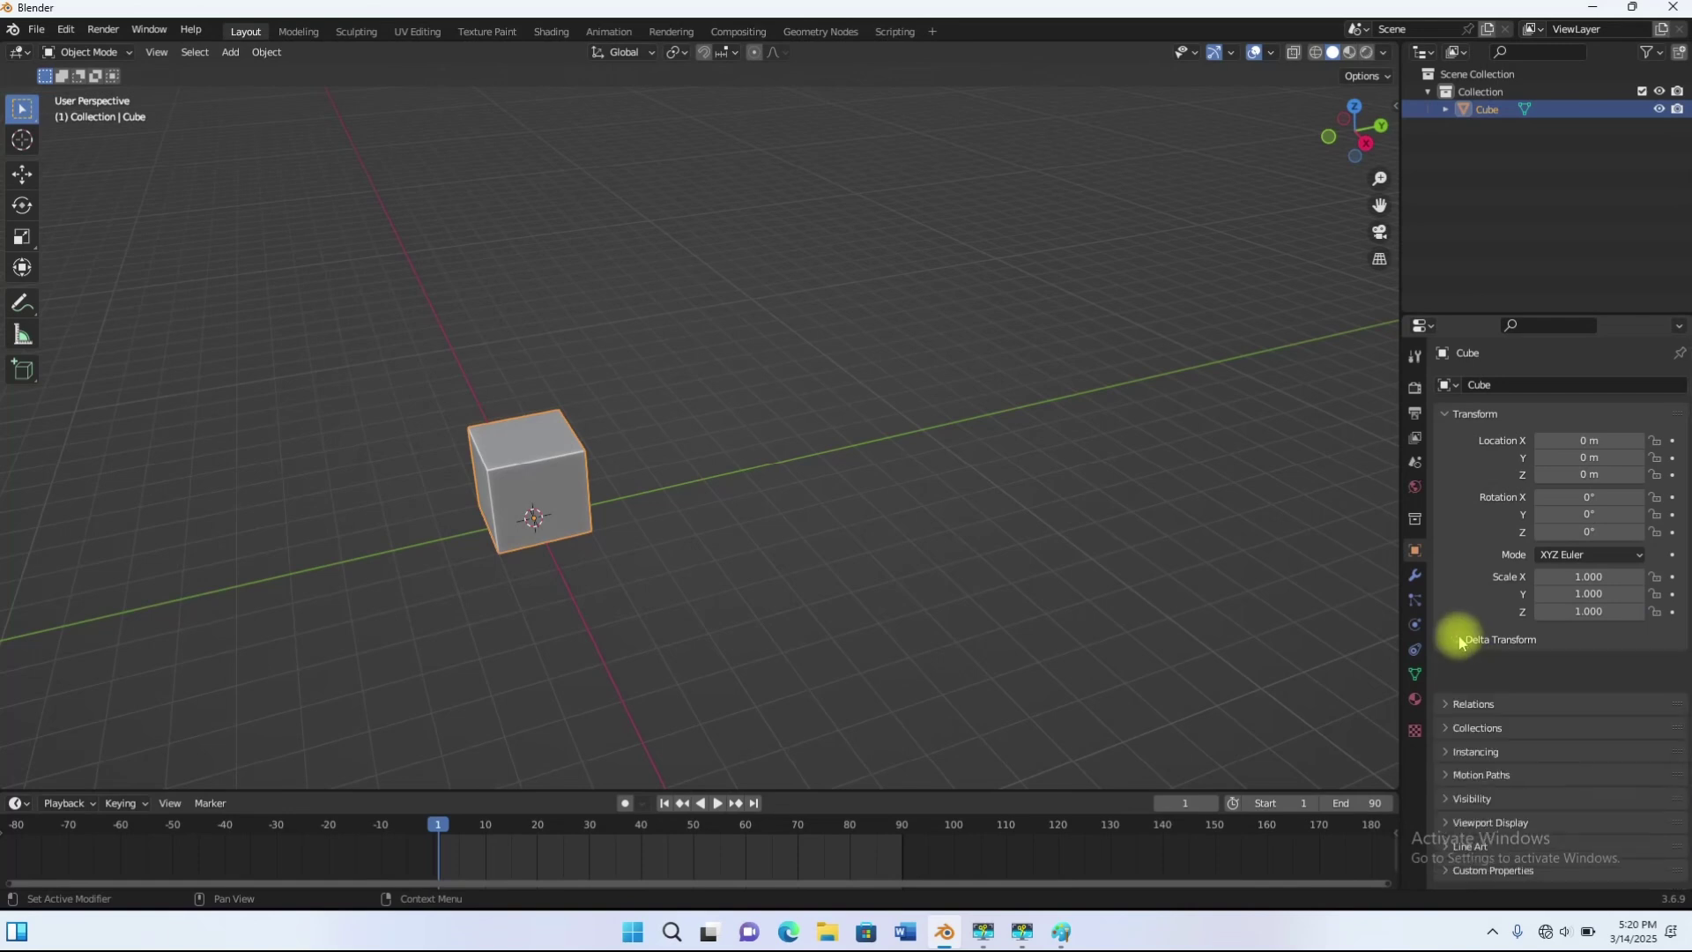
{"action": "left_click", "coordinate": [1446, 687]}
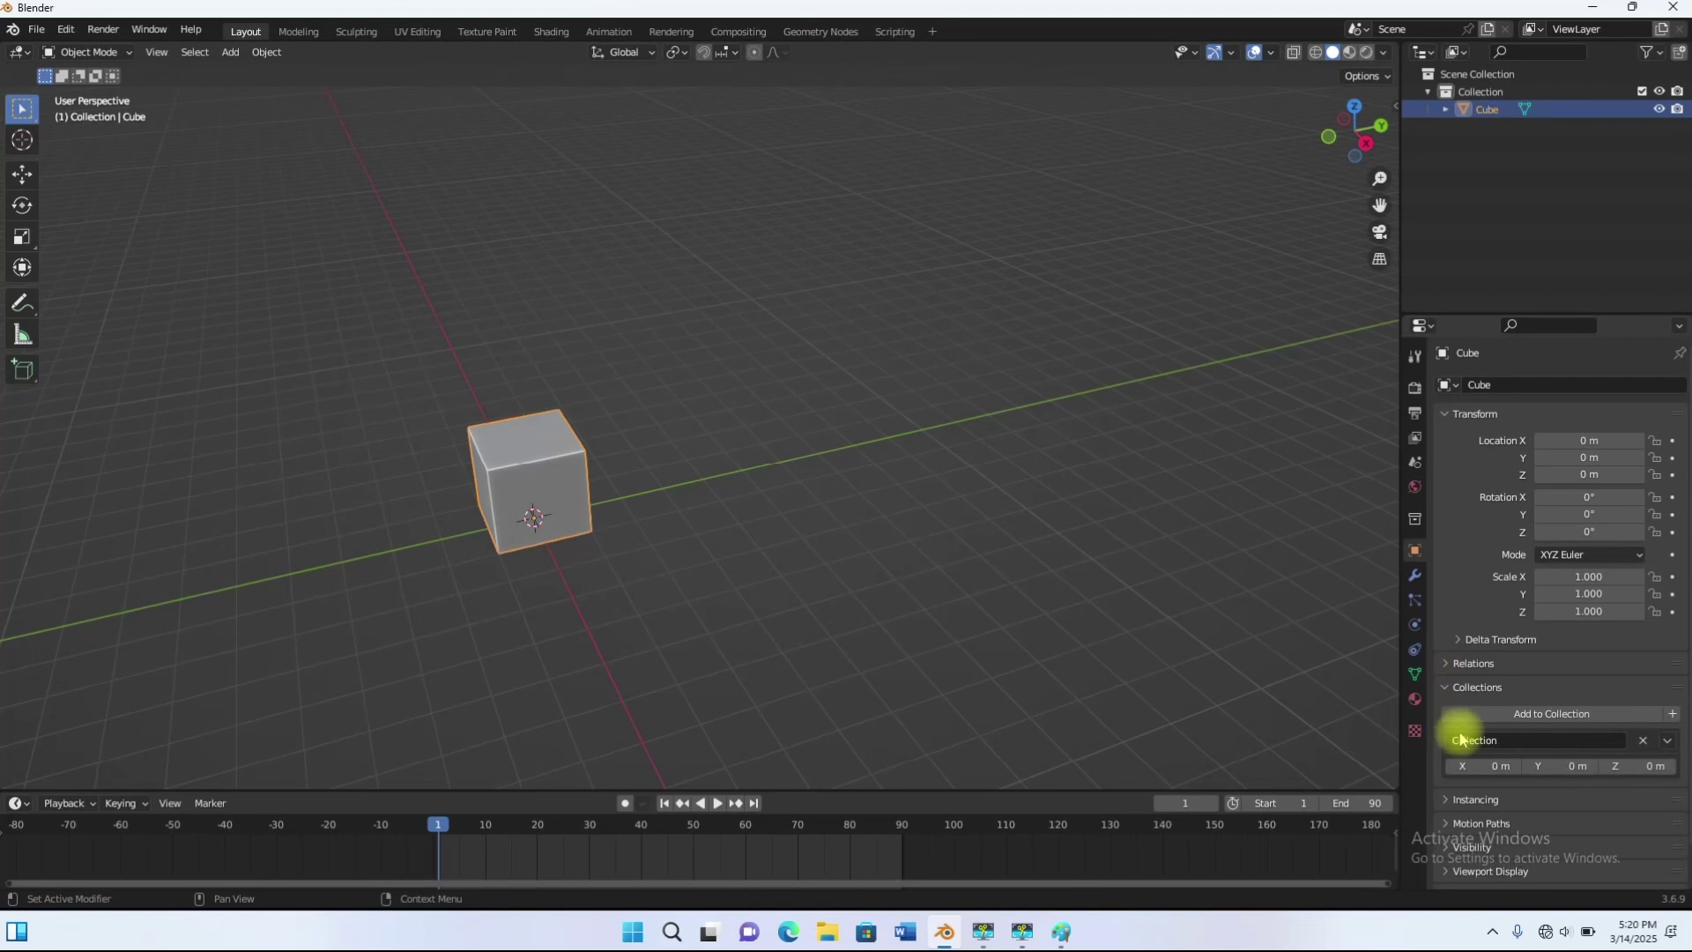
{"action": "left_click", "coordinate": [1451, 696]}
{"action": "left_click", "coordinate": [1454, 710]}
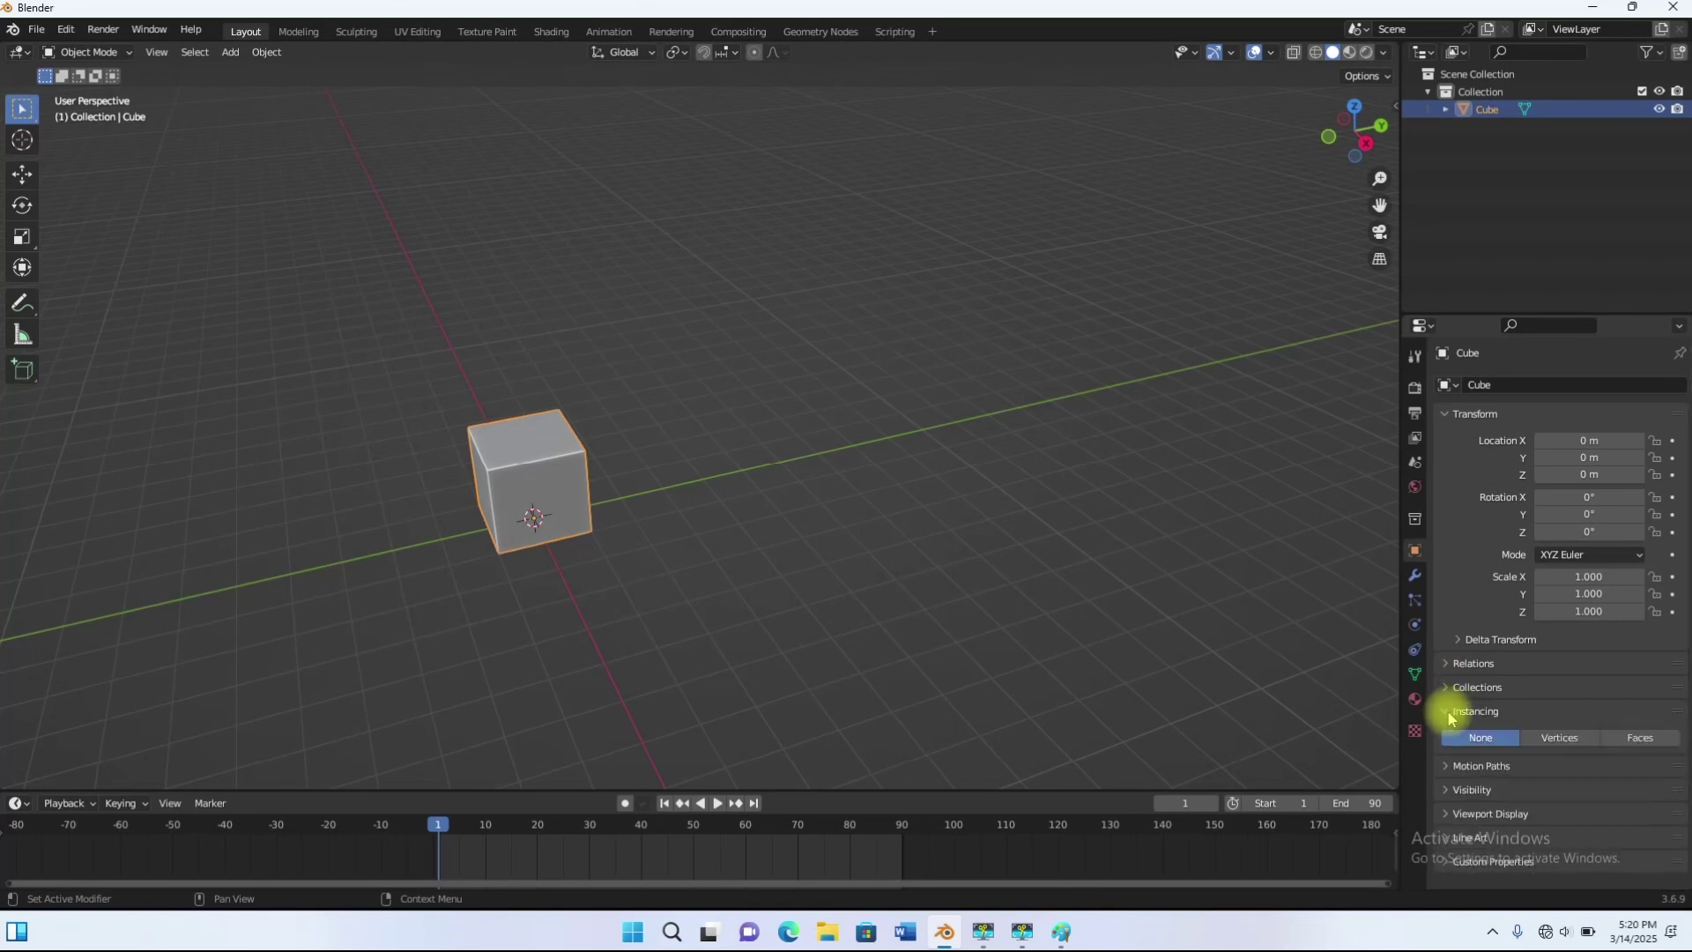
{"action": "left_click", "coordinate": [1454, 709]}
{"action": "left_click", "coordinate": [1448, 667]}
{"action": "left_click", "coordinate": [1448, 666]}
{"action": "left_click", "coordinate": [1448, 734]}
{"action": "left_click", "coordinate": [1449, 735]}
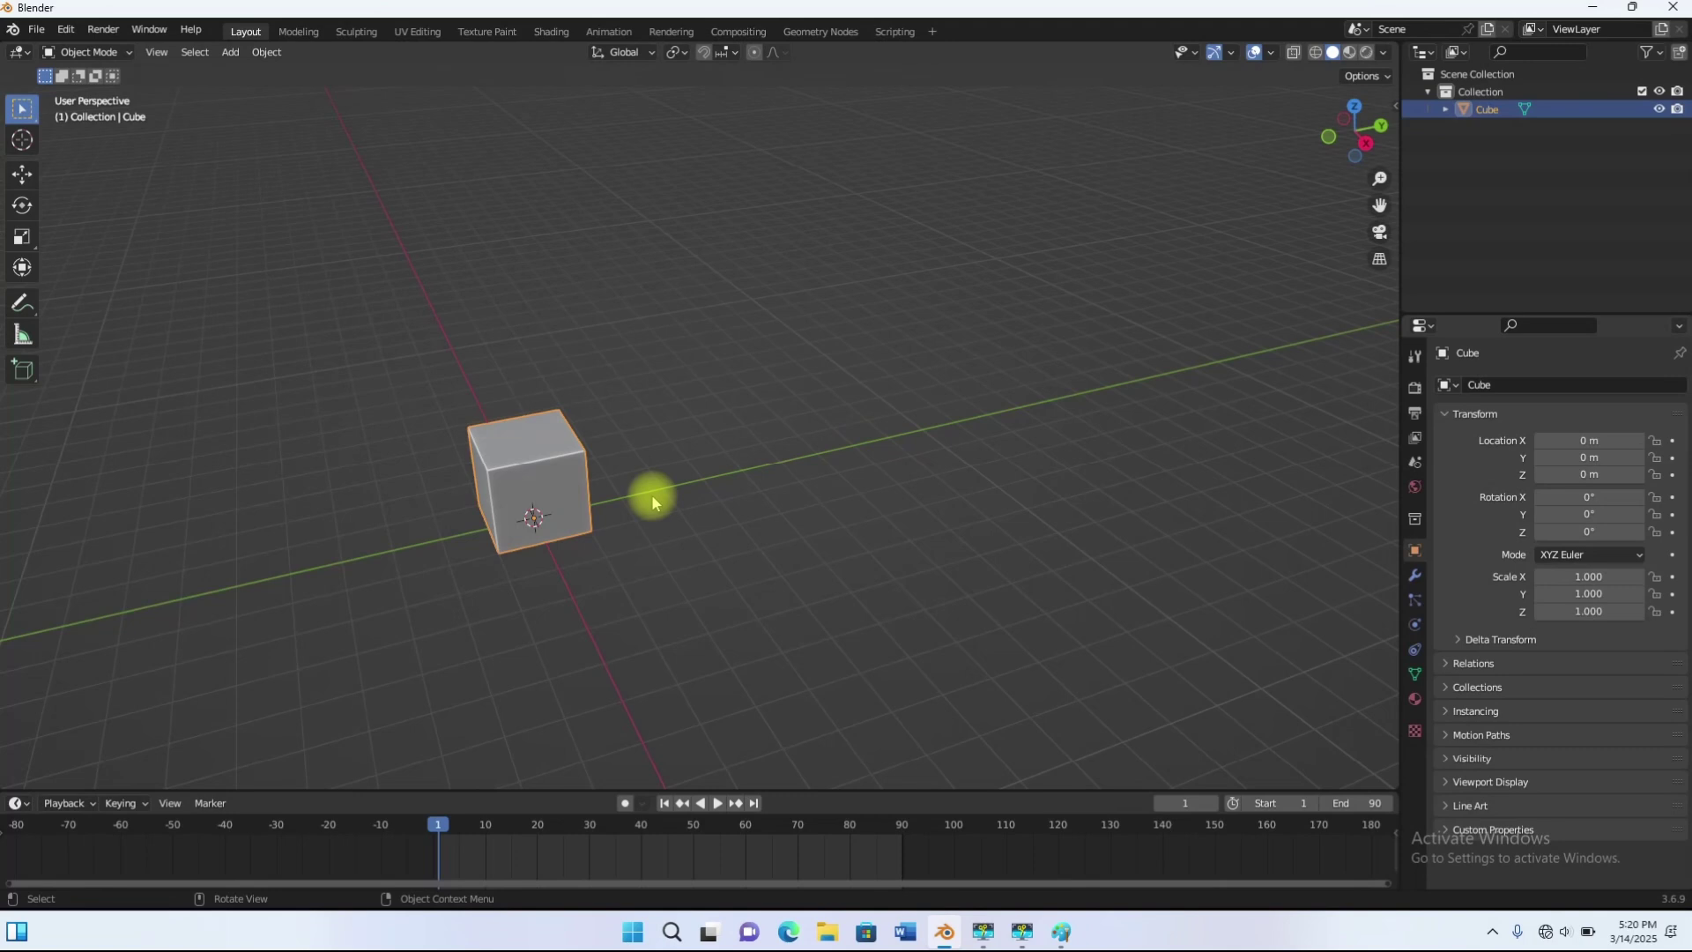
Step: Start and stop playback several times, scrubbing near the start of the timeline and ending at frame 1
{"action": "key", "text": "space"}
{"action": "left_click_drag", "start_coordinate": [567, 841], "coordinate": [438, 835]}
{"action": "key", "text": "space"}
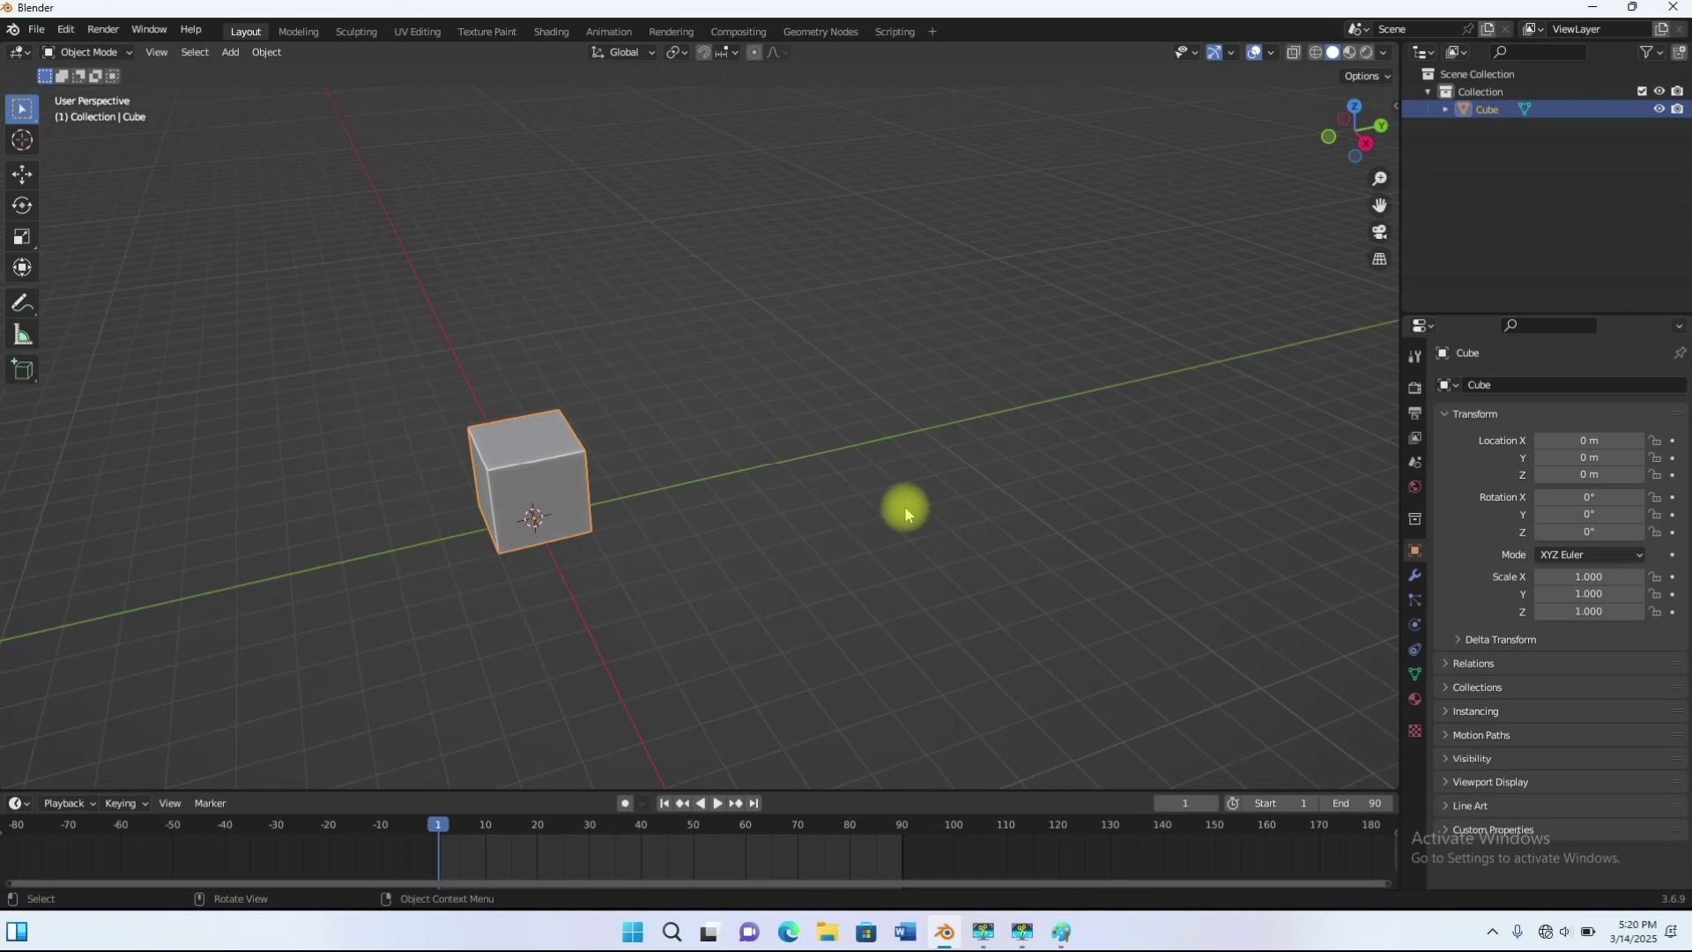
{"action": "key", "text": "space"}
{"action": "left_click_drag", "start_coordinate": [497, 836], "coordinate": [457, 835]}
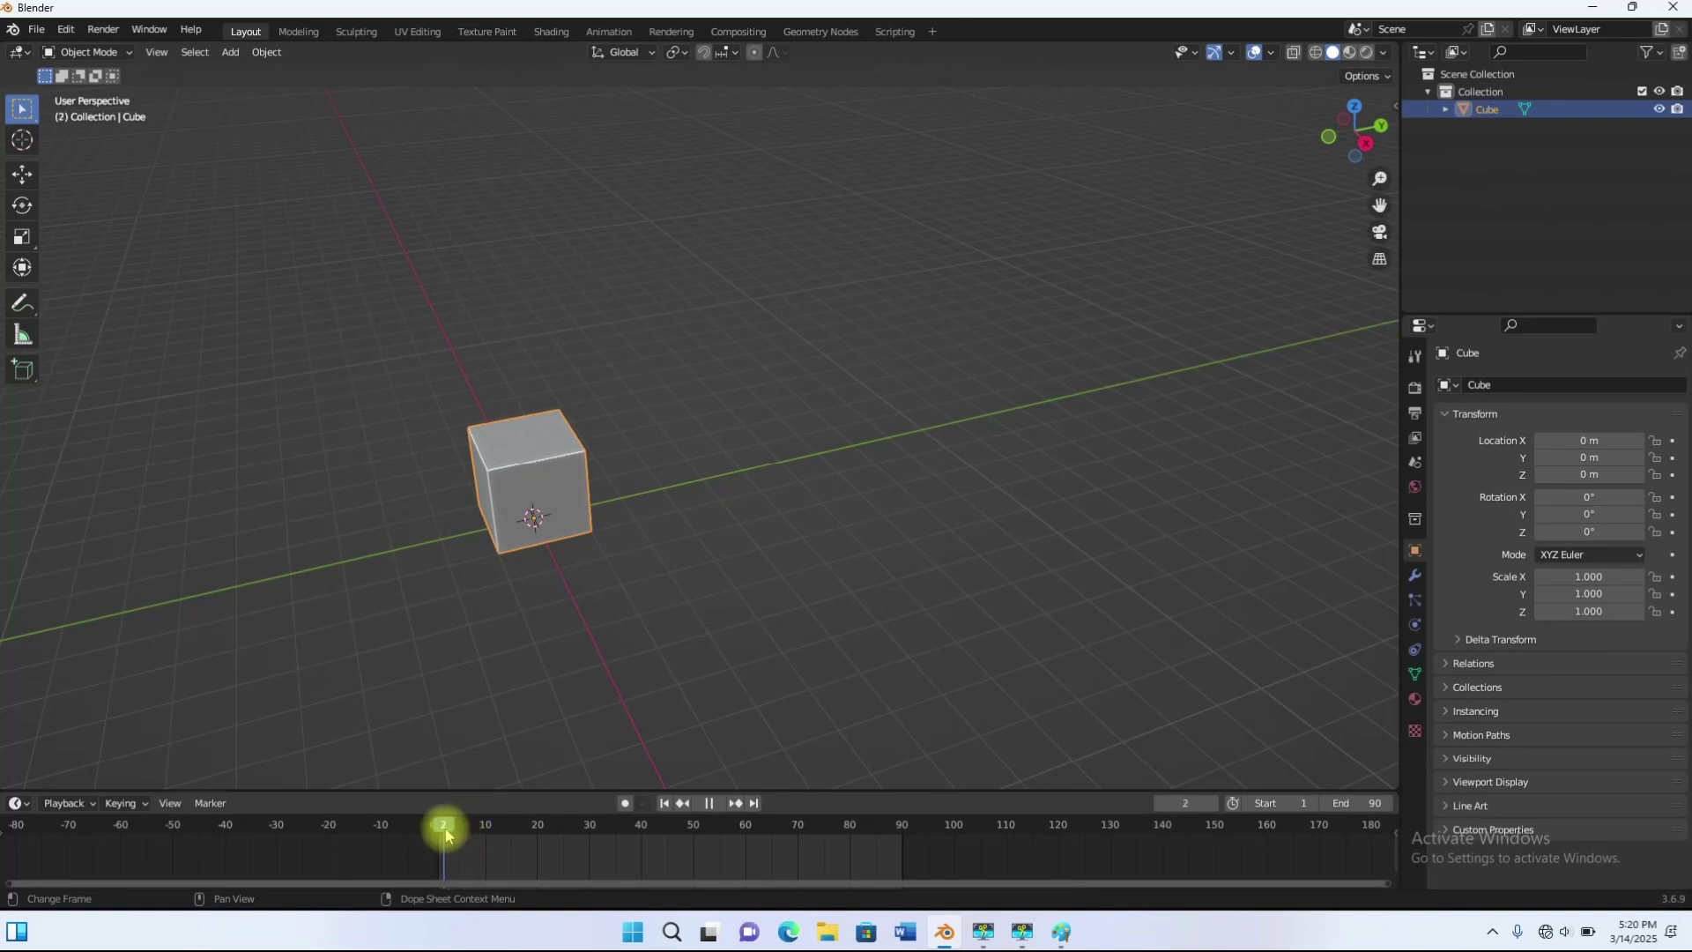
{"action": "key", "text": "space"}
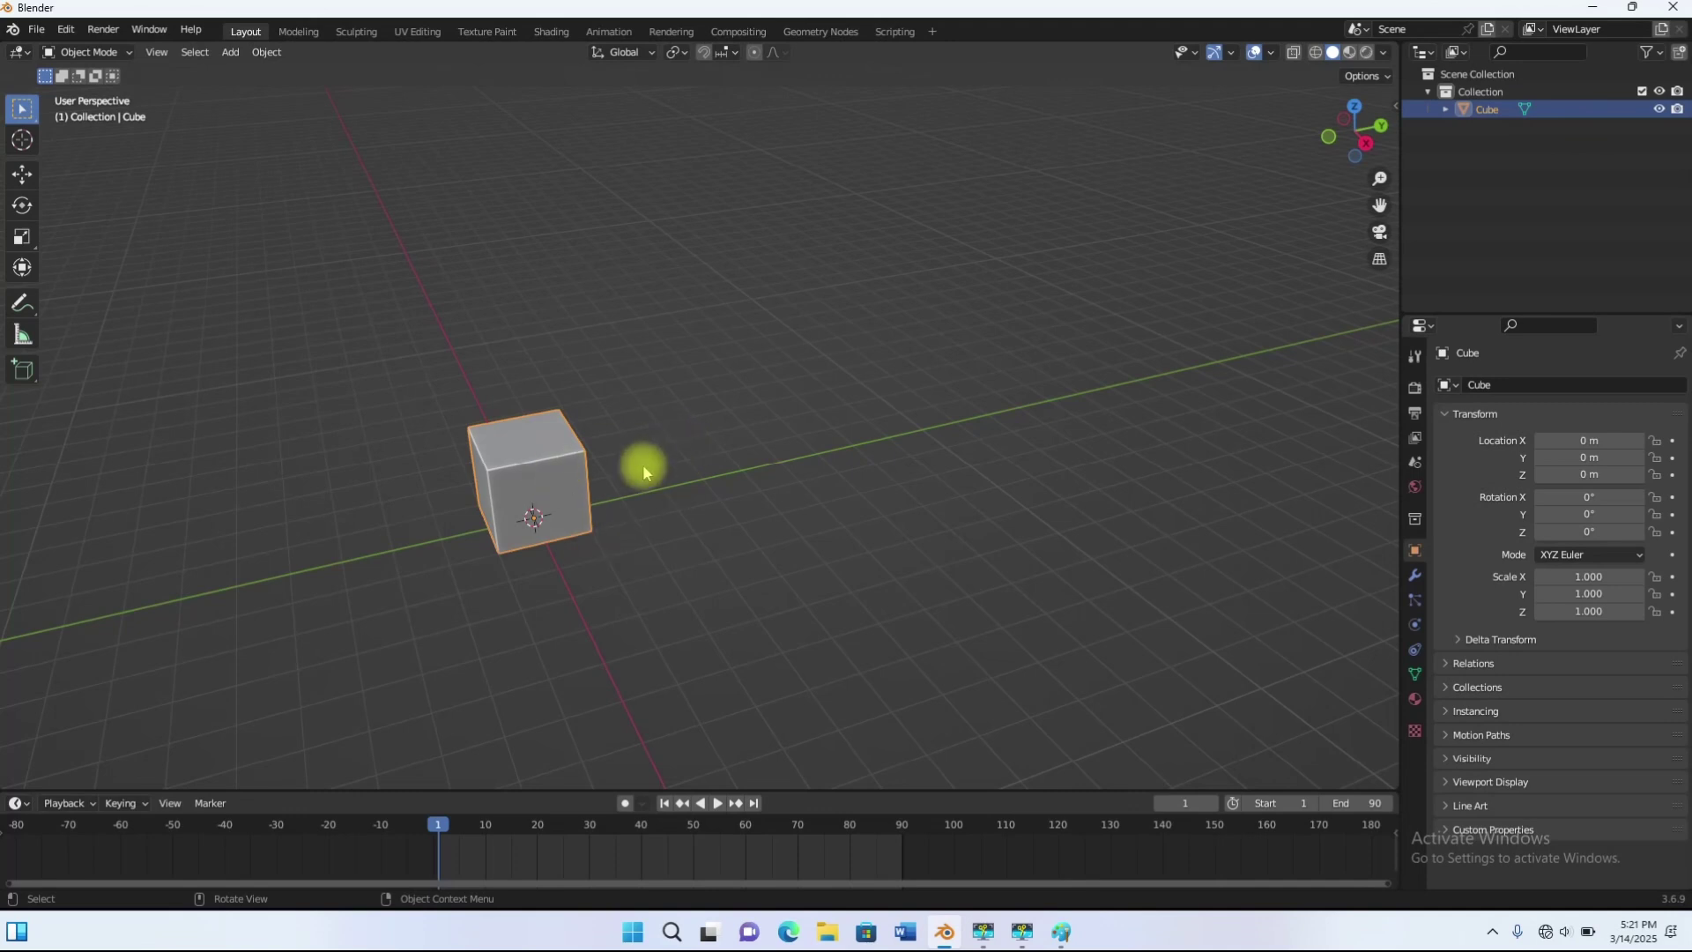
{"action": "key", "text": "space"}
{"action": "key", "text": "Escape"}
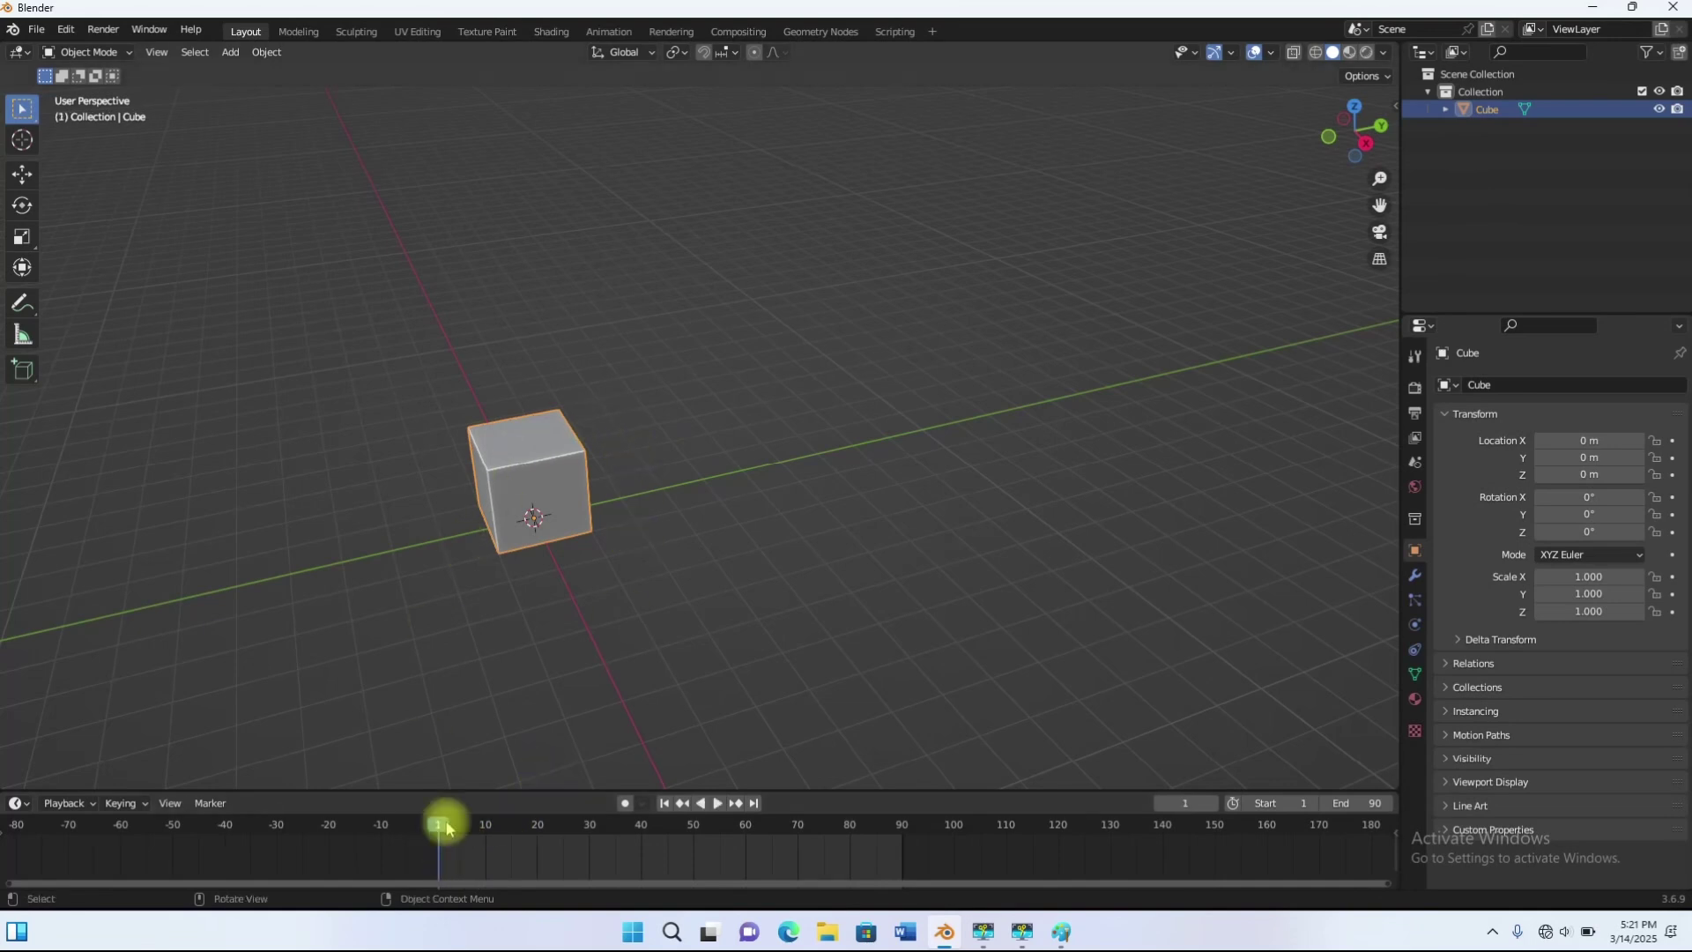
Step: Insert a Location keyframe for the cube at frame 1
{"action": "mouse_move", "coordinate": [548, 483]}
{"action": "middle_mouse_down"}
{"action": "mouse_move", "coordinate": [548, 461]}
{"action": "mouse_move", "coordinate": [524, 490]}
{"action": "middle_mouse_up"}
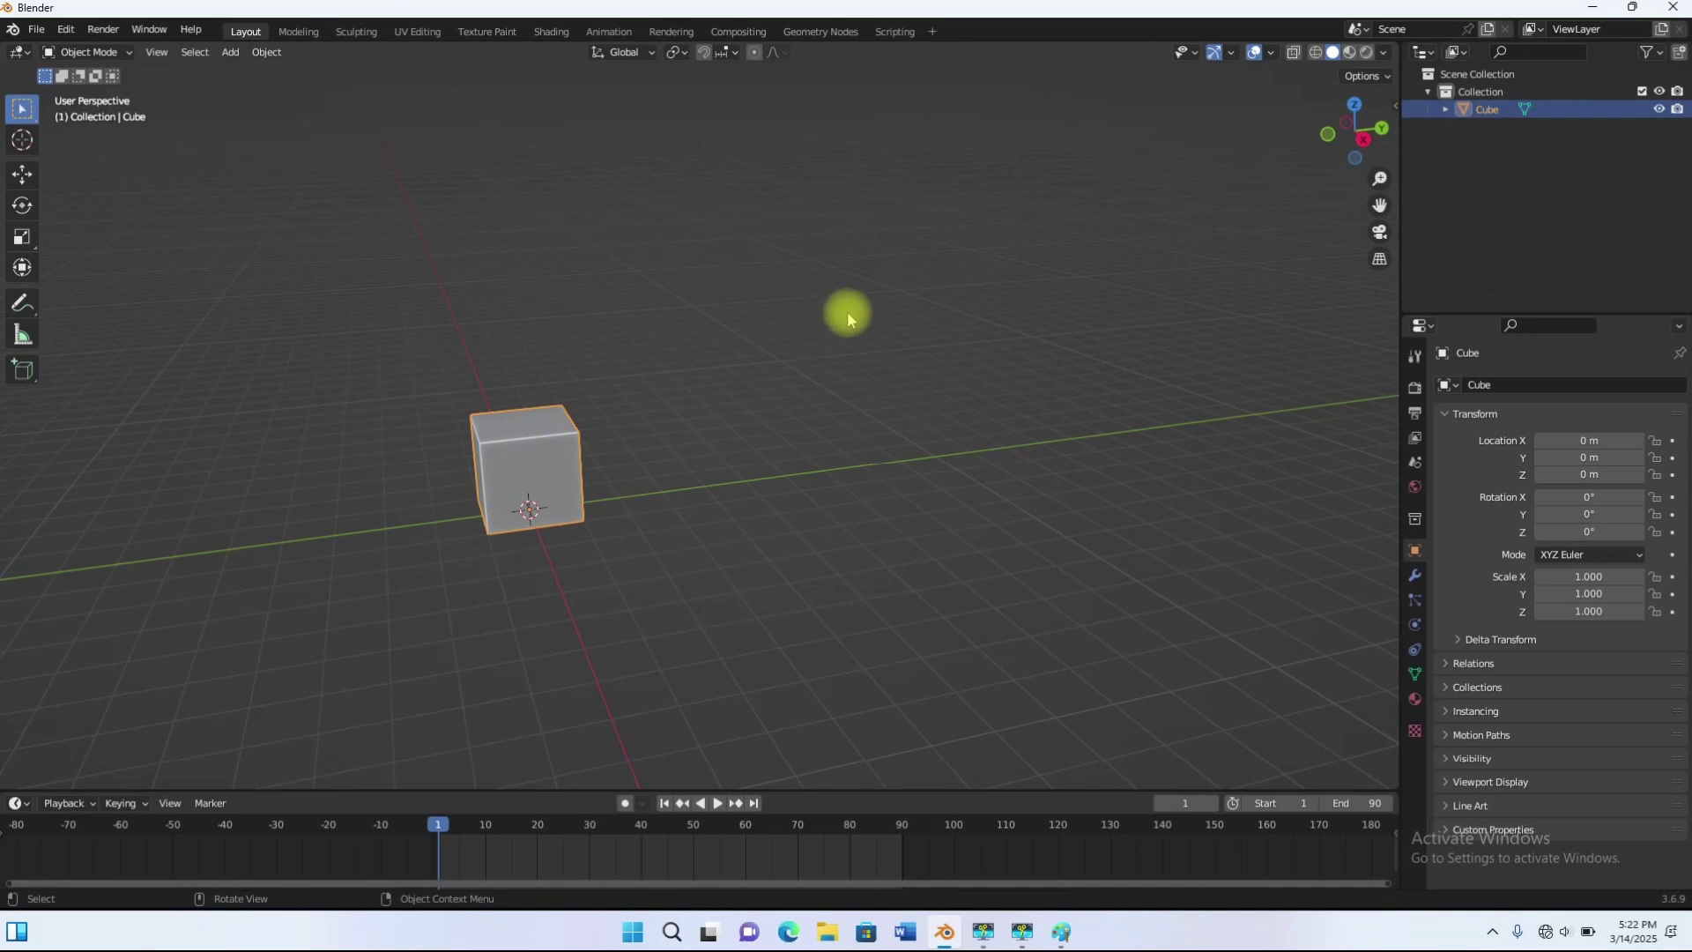
{"action": "key", "text": "i"}
{"action": "key", "text": "i"}
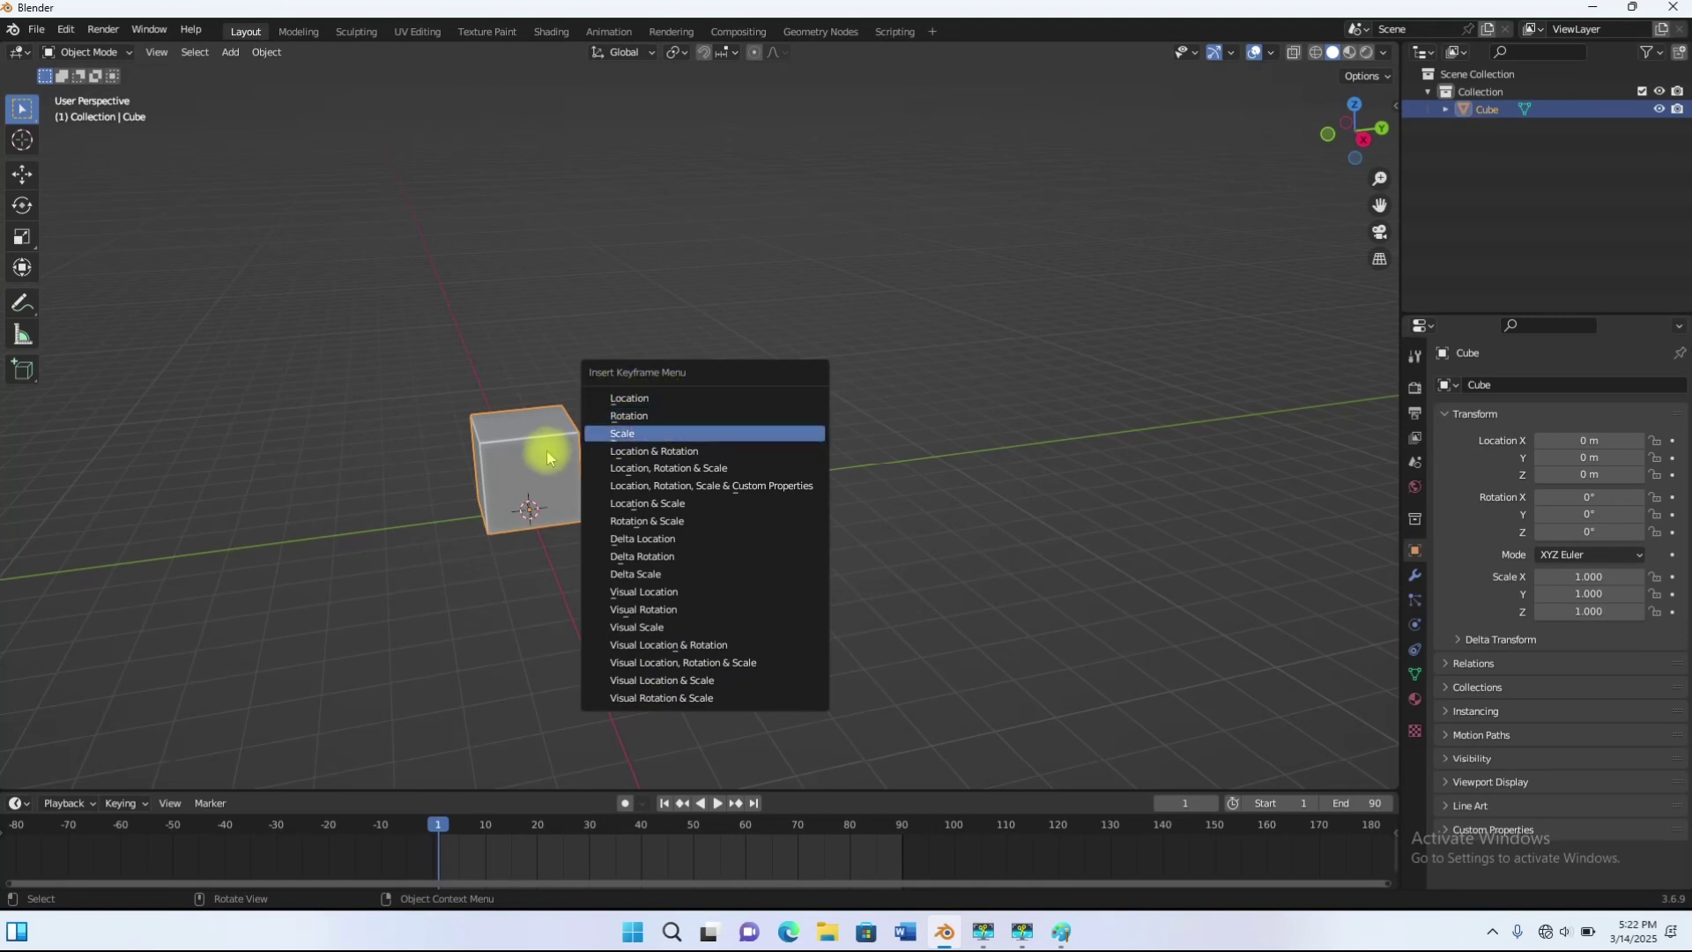
{"action": "key", "text": "Escape"}
{"action": "key", "text": "i"}
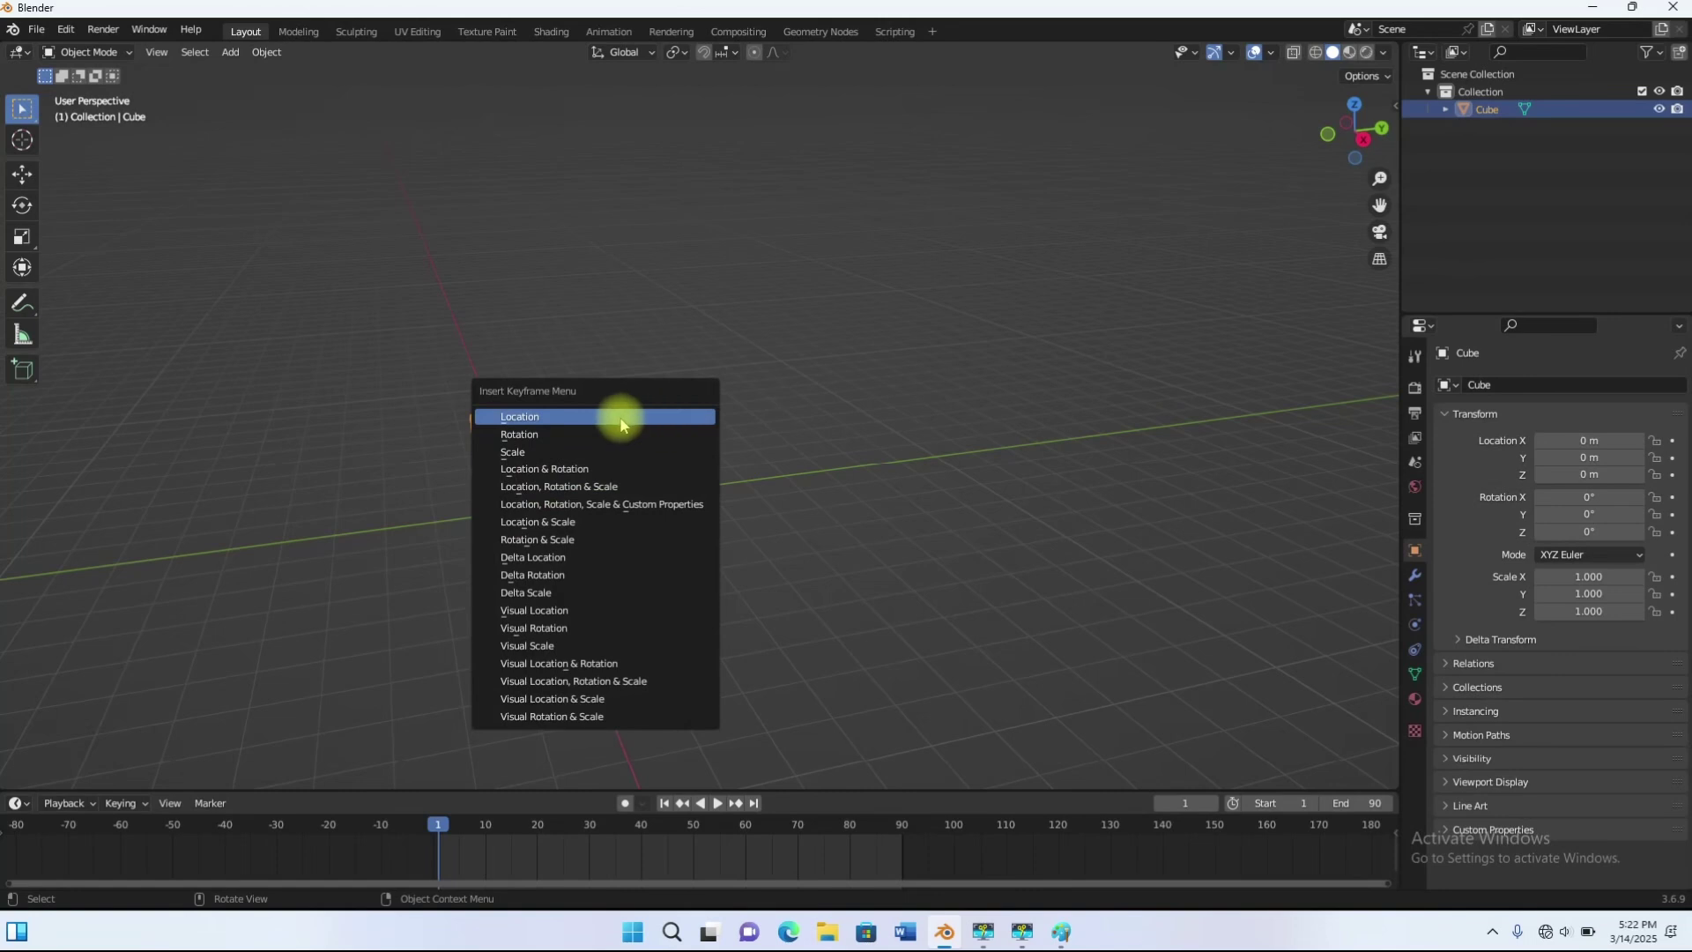
{"action": "left_click", "coordinate": [528, 418]}
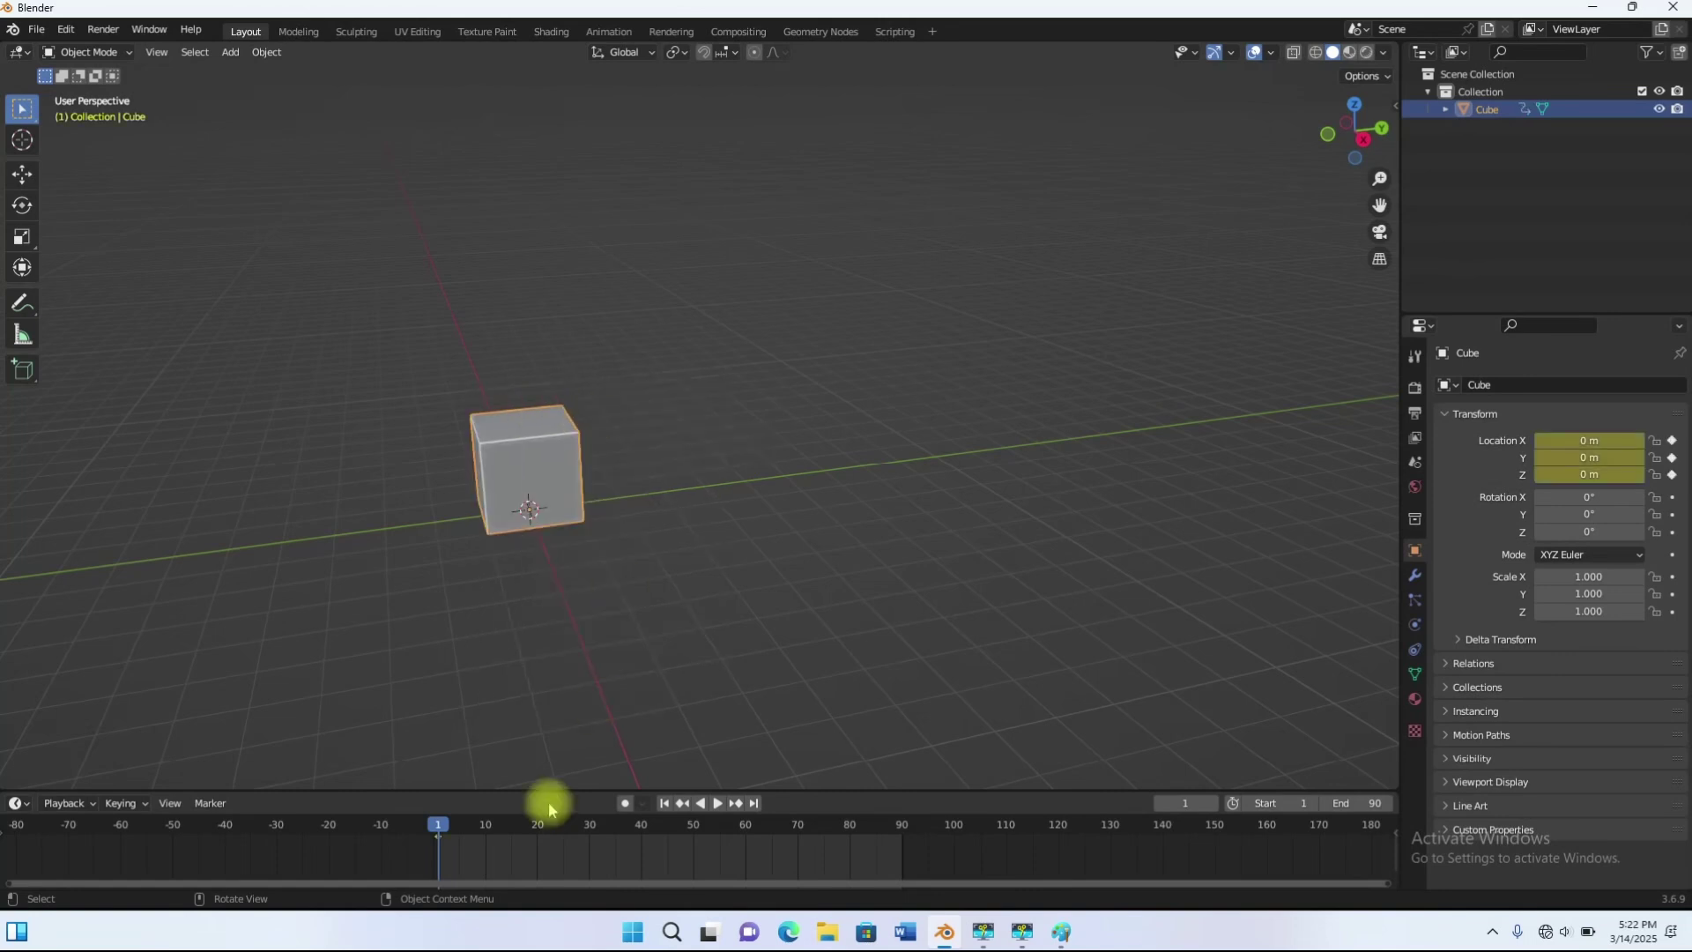
Step: Move the playhead to frame 7 to inspect the keyframe on a closer timeline view, and return to frame 1
{"action": "left_click_drag", "start_coordinate": [438, 828], "coordinate": [470, 827]}
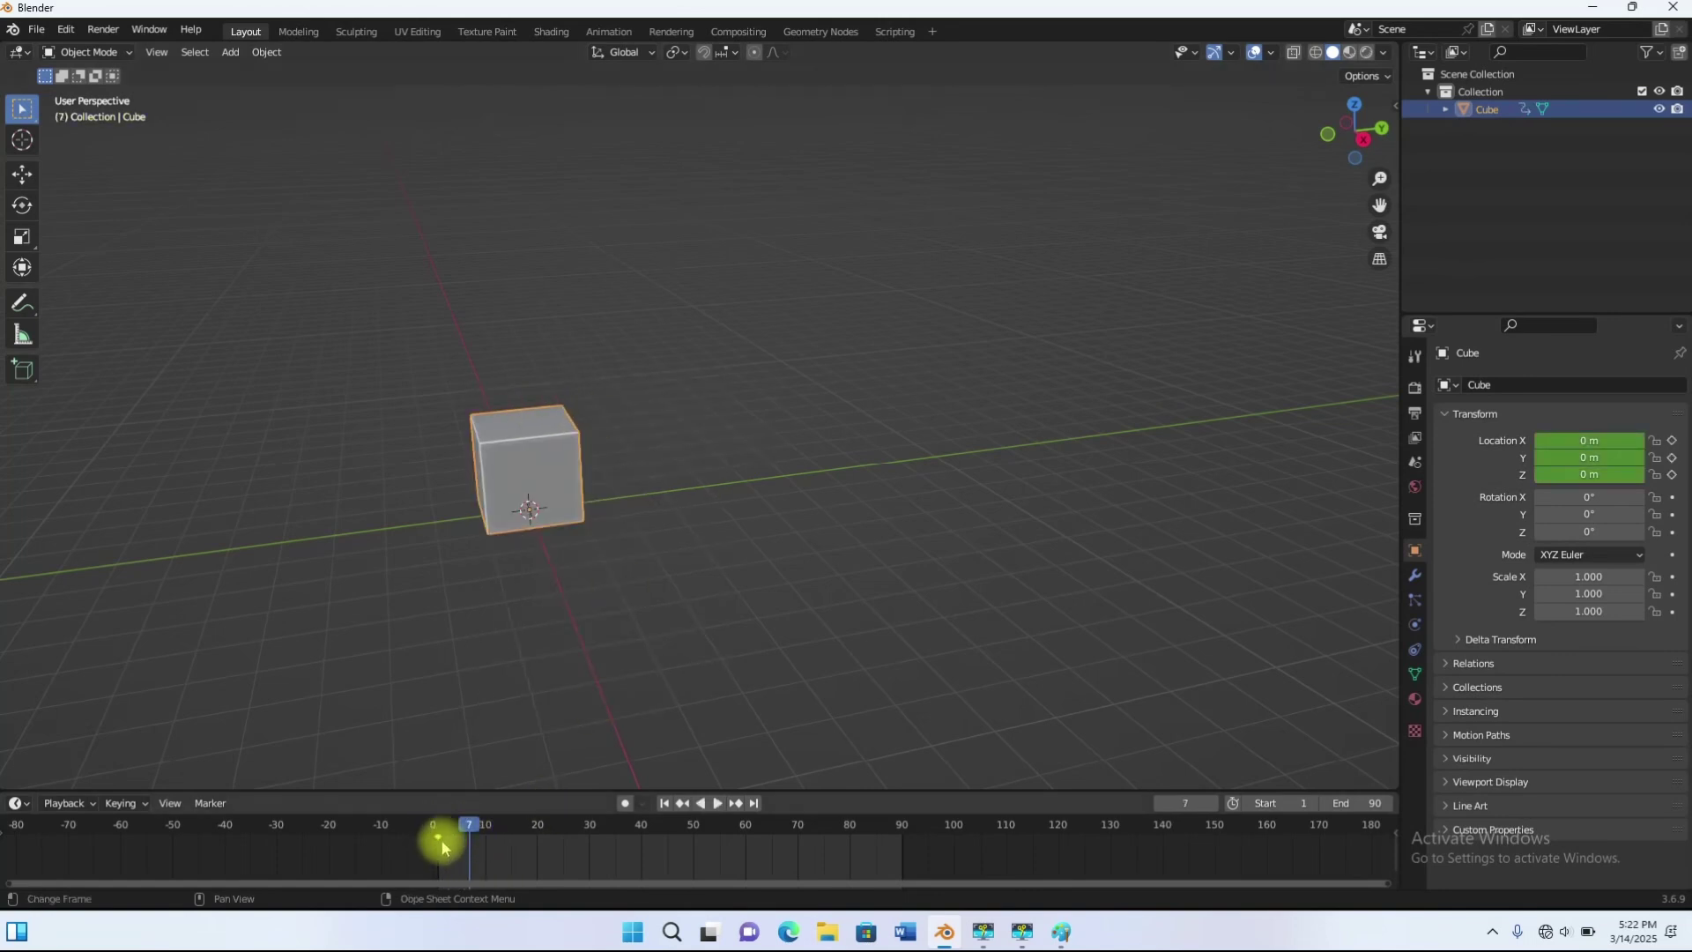
{"action": "scroll", "coordinate": [446, 853], "scroll_direction": "down", "scroll_amount": 1}
{"action": "scroll", "coordinate": [467, 861], "scroll_direction": "down", "scroll_amount": 1}
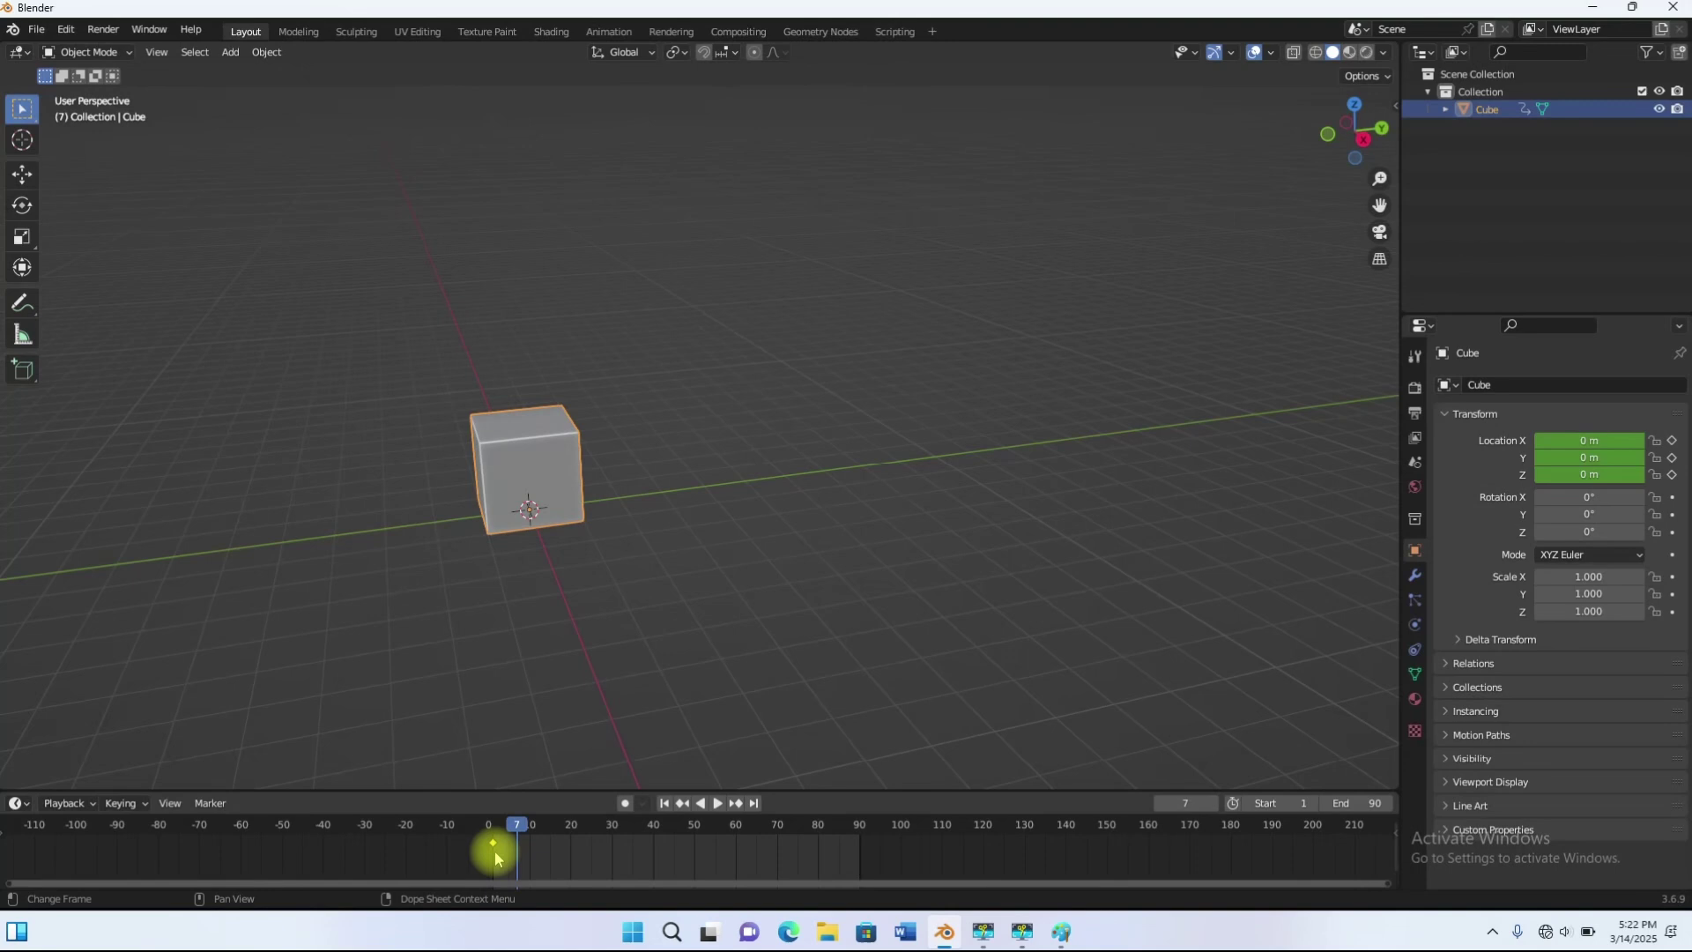
{"action": "key", "text": "Home"}
{"action": "middle_click_drag", "start_coordinate": [534, 880], "coordinate": [494, 838], "text": "ctrl"}
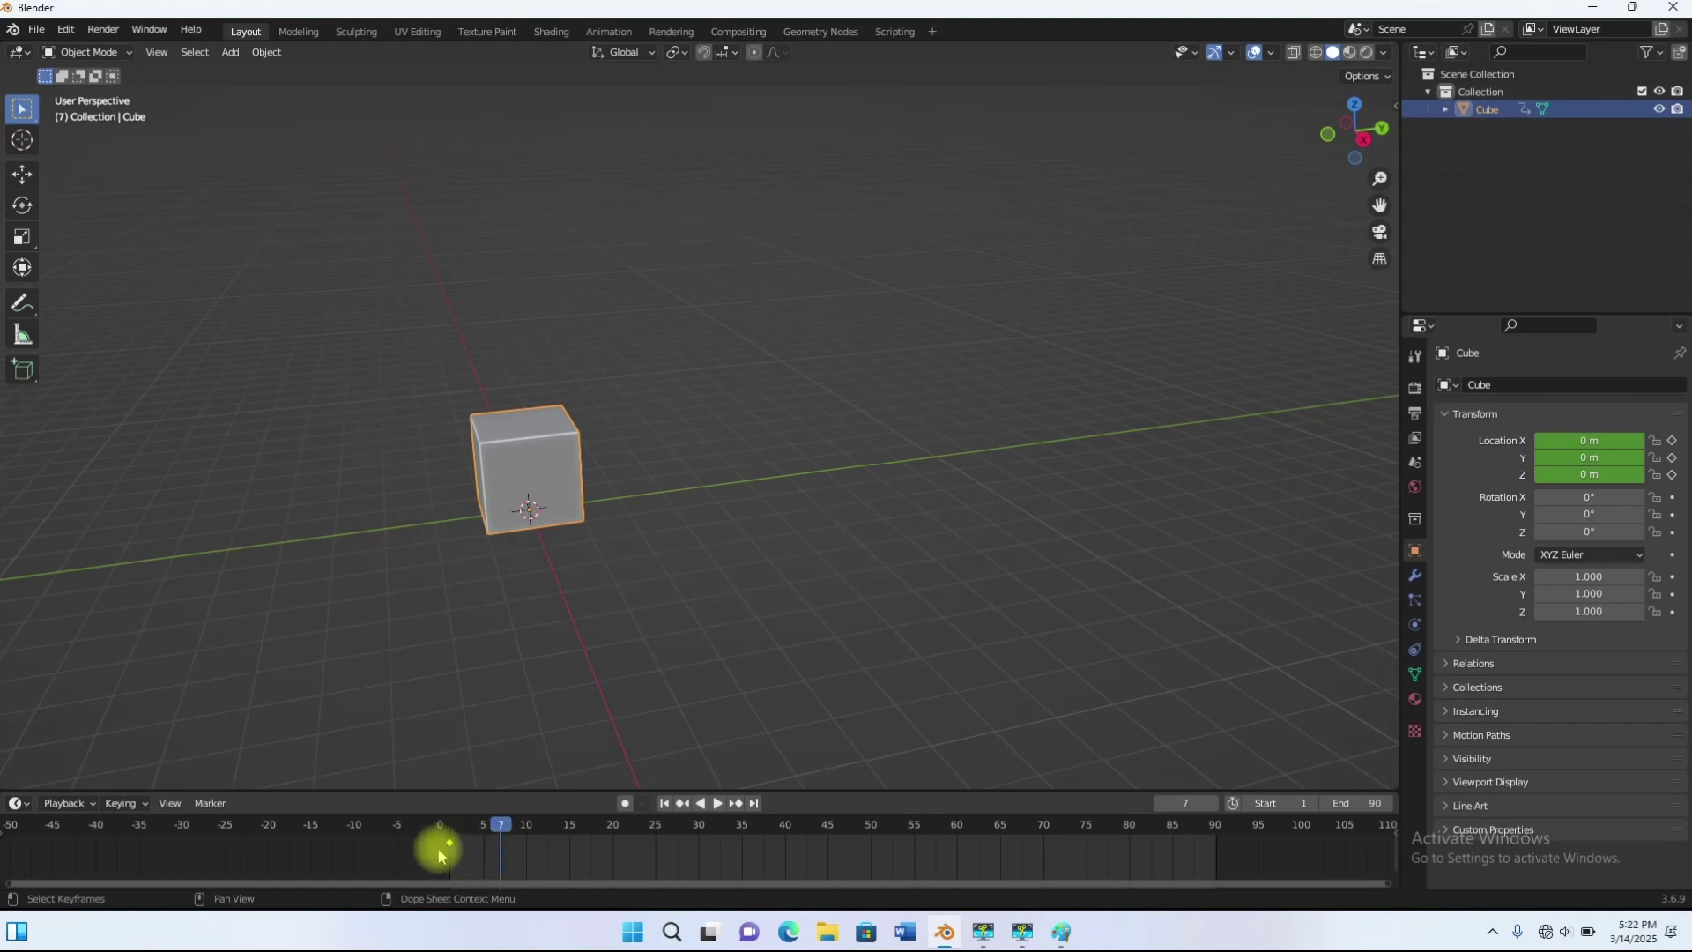
{"action": "left_click_drag", "start_coordinate": [491, 821], "coordinate": [448, 826]}
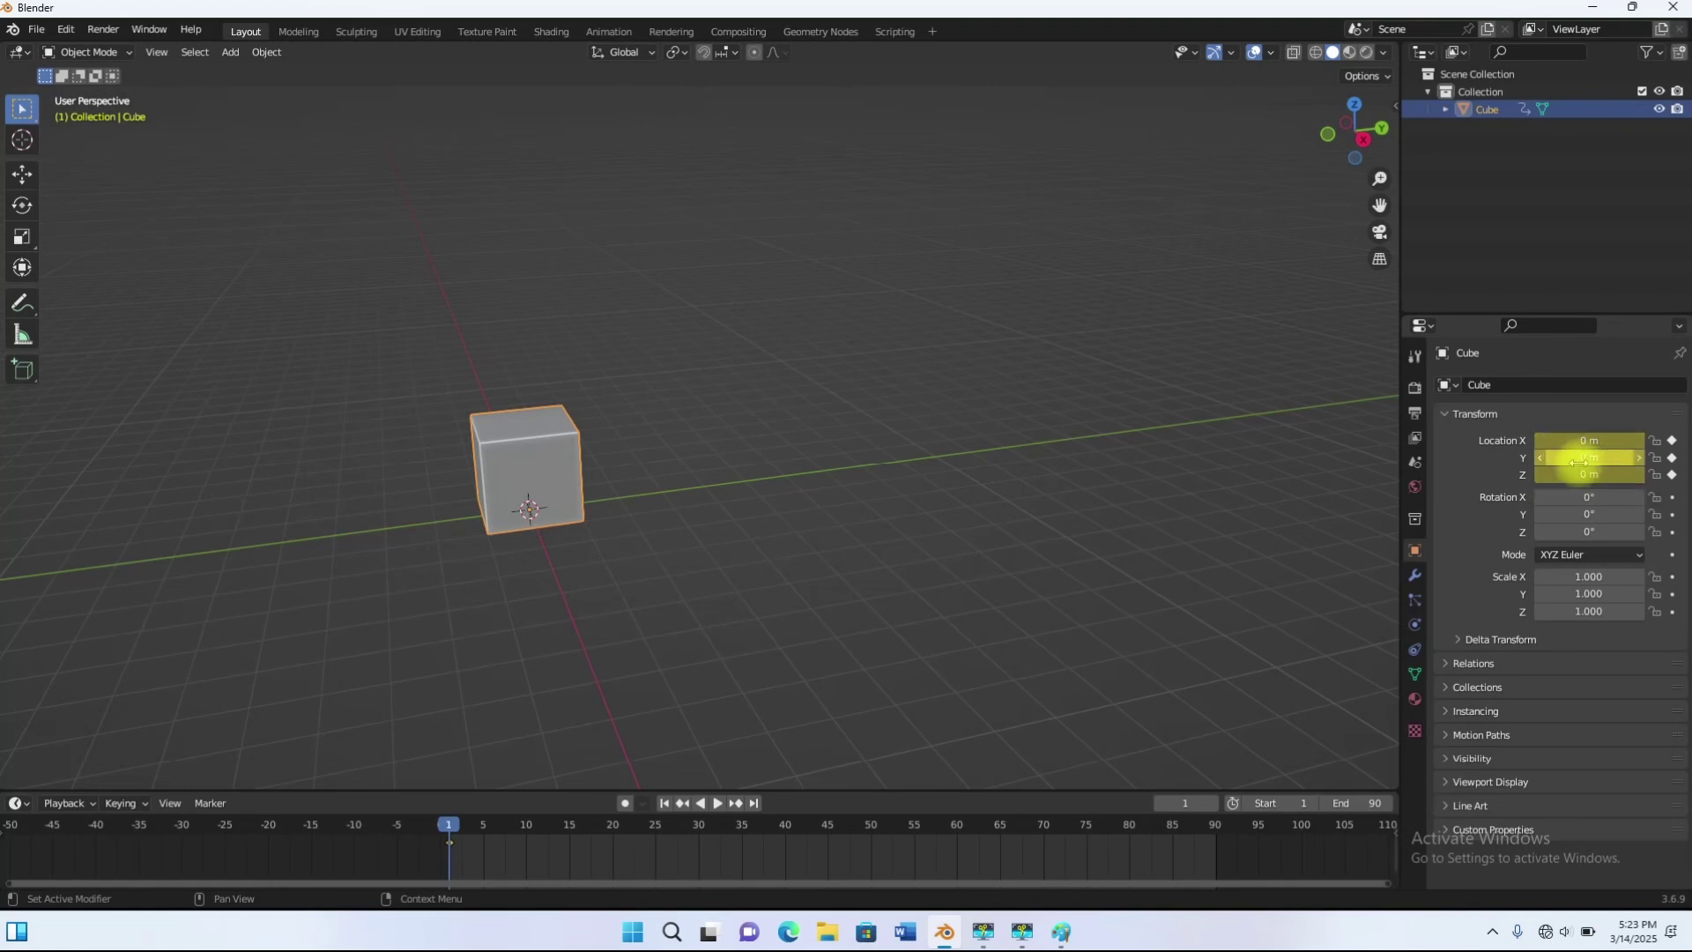
Step: Move the playhead to frame 18 to check the cube's location values, run playback briefly, and return to frame 1
{"action": "left_click_drag", "start_coordinate": [446, 823], "coordinate": [595, 824]}
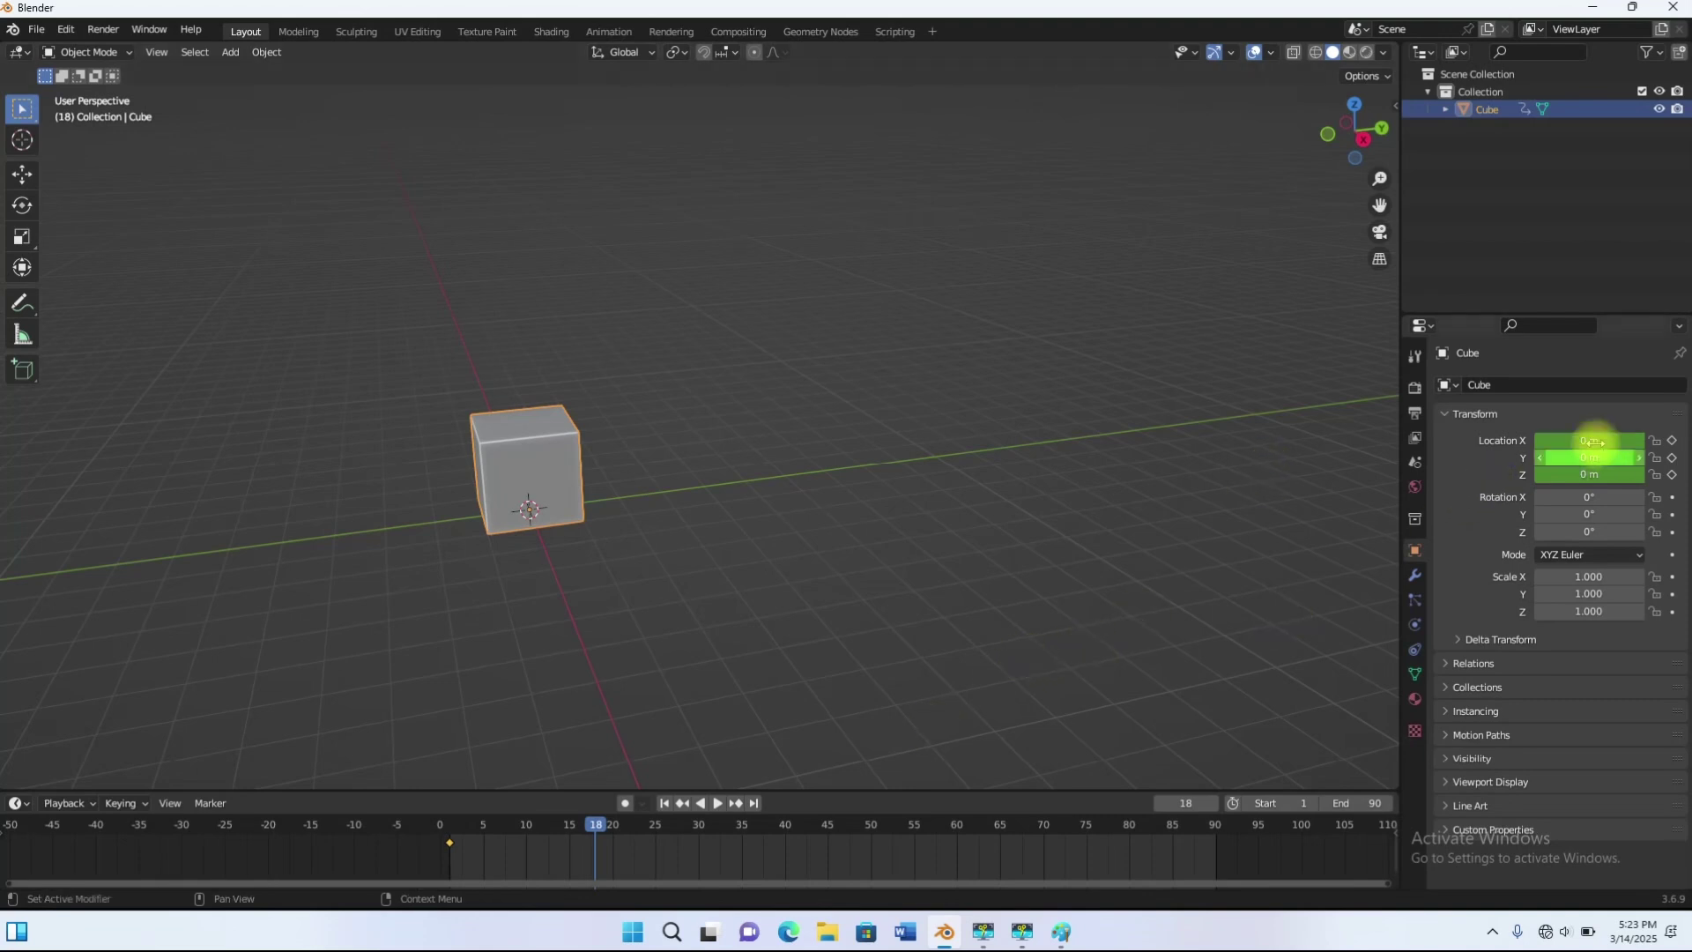
{"action": "key", "text": "ctrl+shift+space"}
{"action": "left_click_drag", "start_coordinate": [539, 837], "coordinate": [451, 838]}
{"action": "key", "text": "space"}
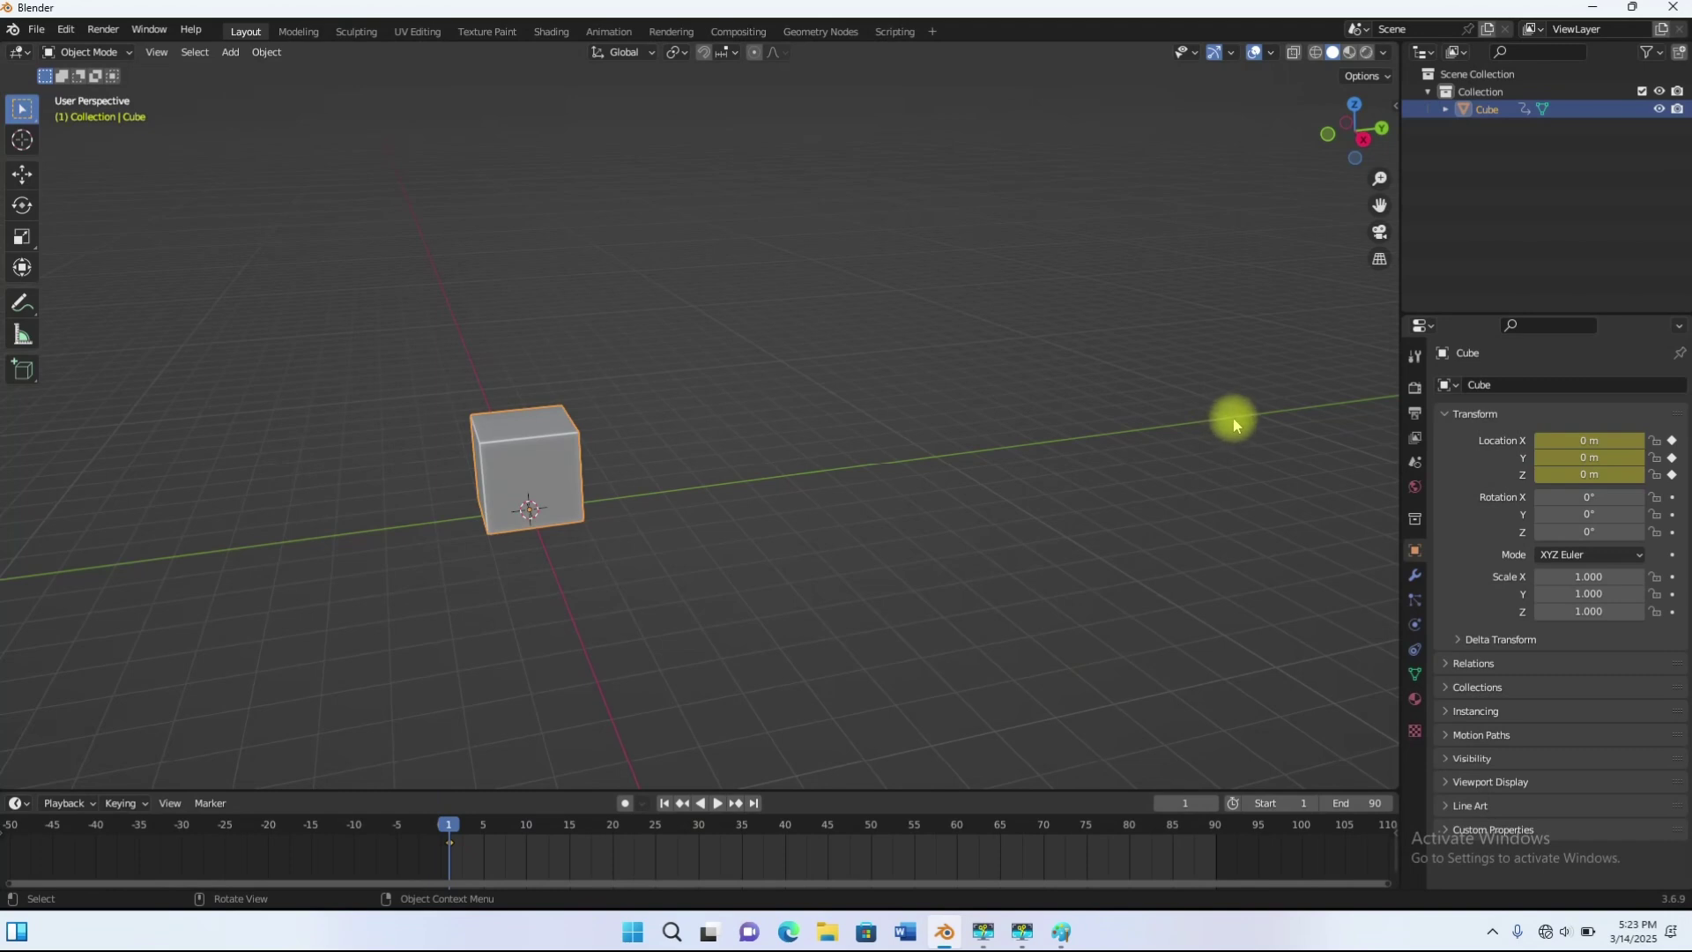
Step: At frame 30, move the cube about 9.6 m along the Y axis and insert a second Location keyframe
{"action": "key", "text": "space"}
{"action": "left_click_drag", "start_coordinate": [462, 832], "coordinate": [700, 830]}
{"action": "key", "text": "space"}
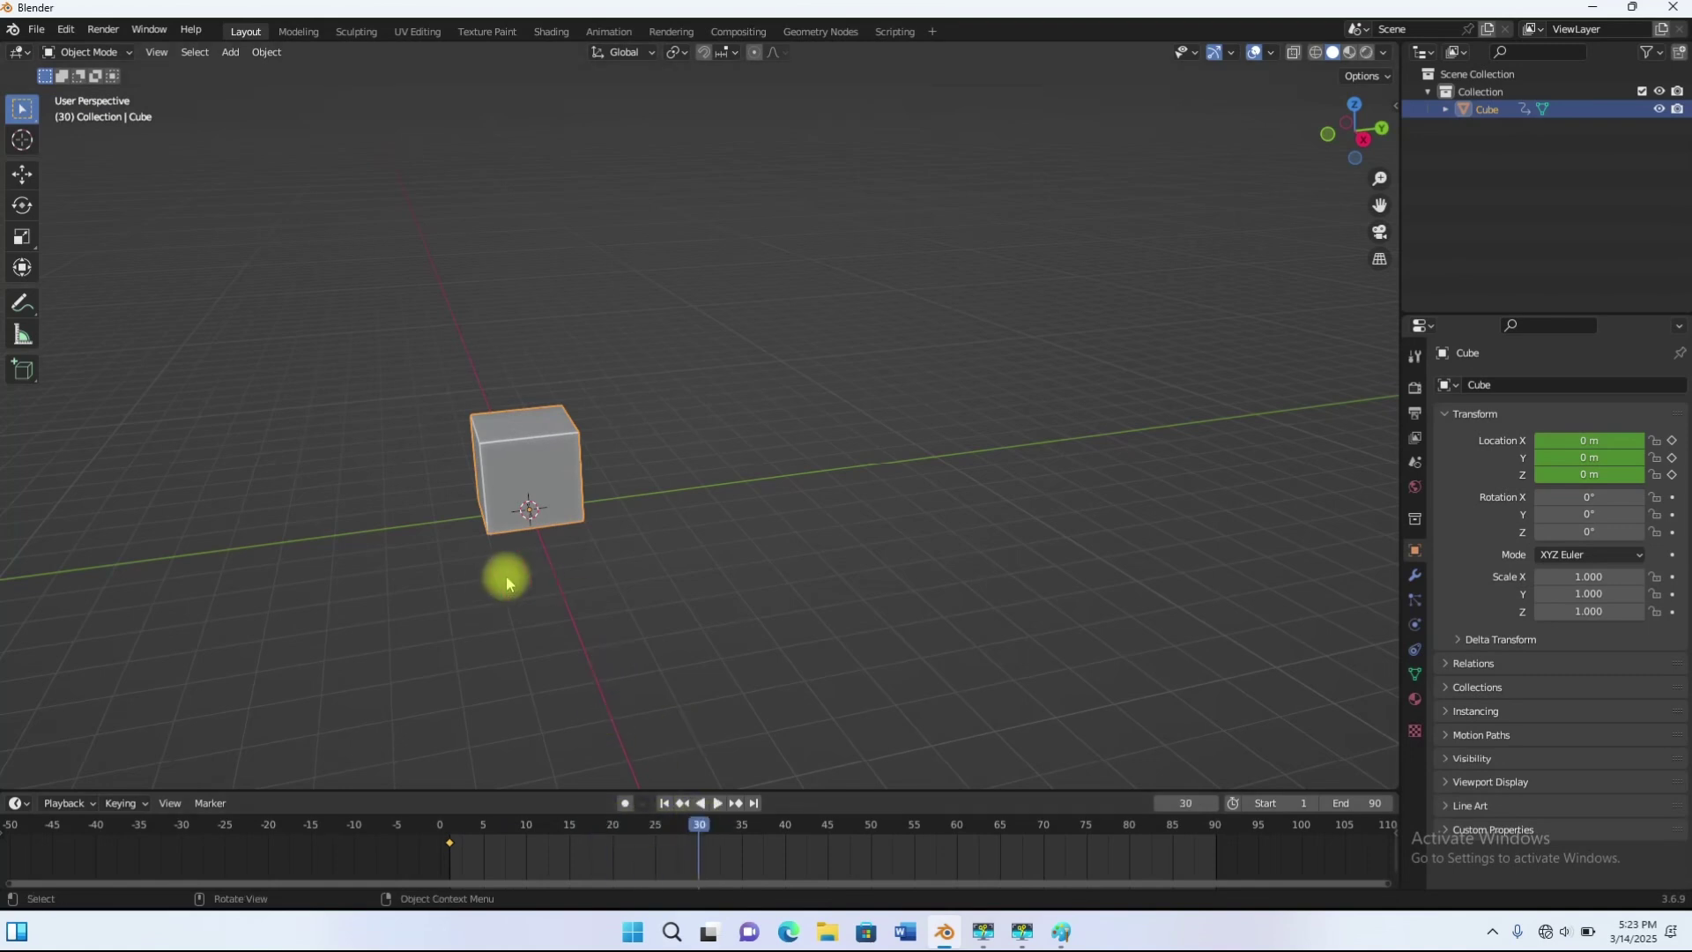
{"action": "scroll", "coordinate": [495, 575], "scroll_direction": "down", "scroll_amount": 3}
{"action": "scroll", "coordinate": [689, 494], "scroll_direction": "up", "scroll_amount": 1}
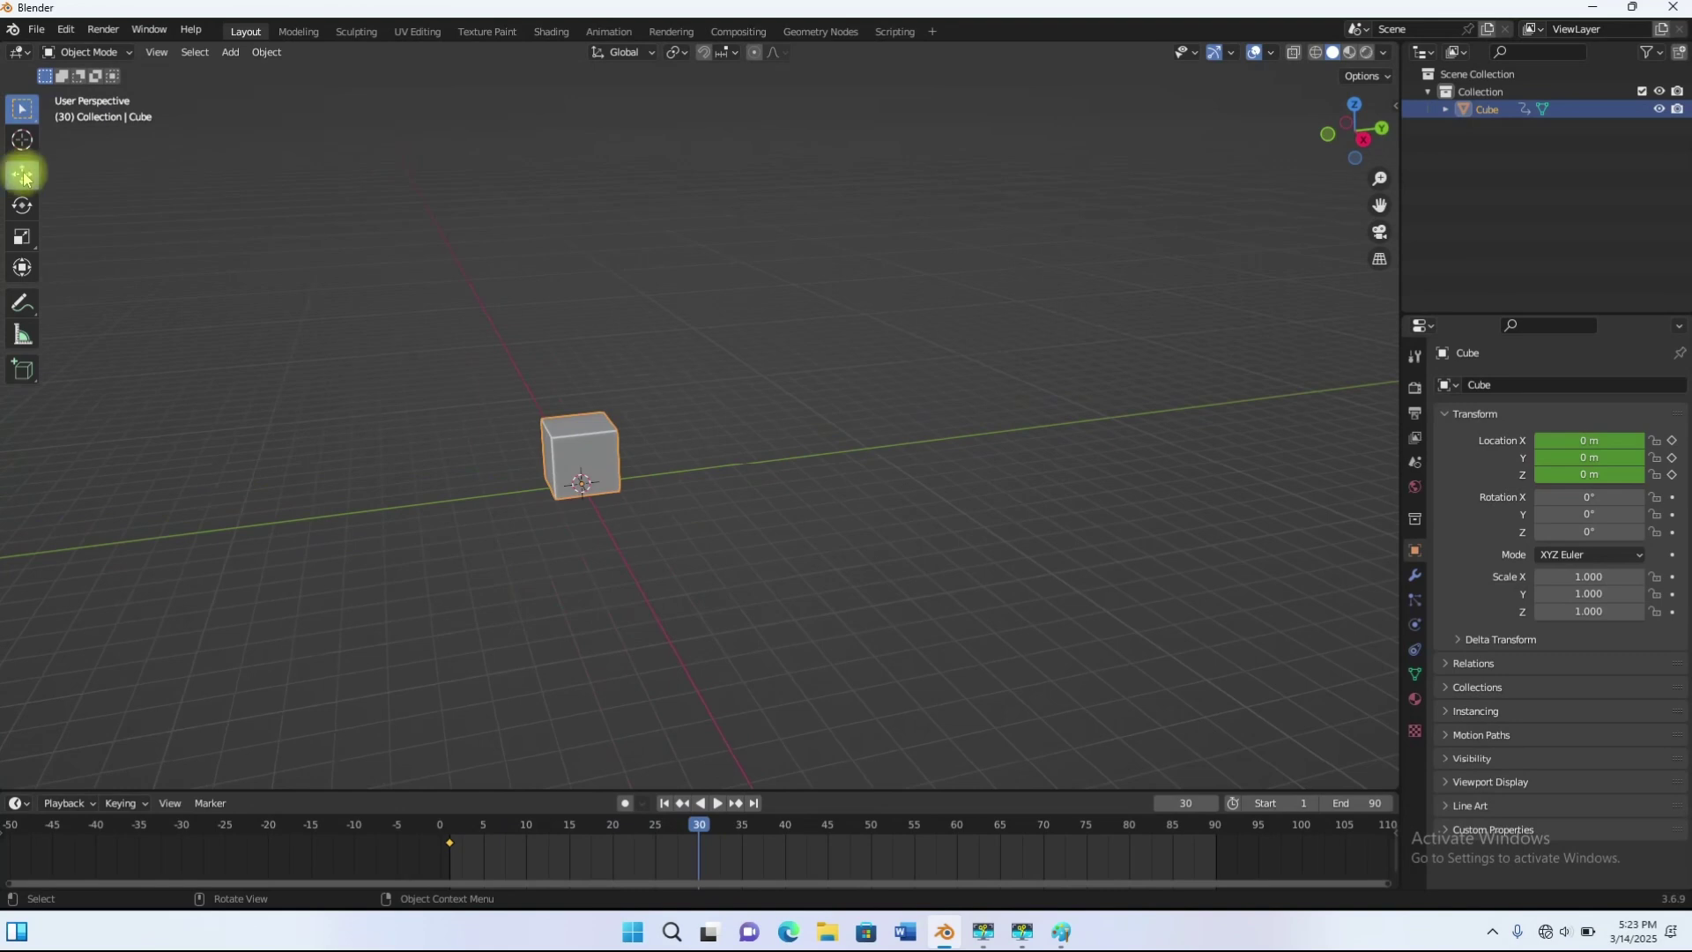
{"action": "left_click", "coordinate": [22, 175]}
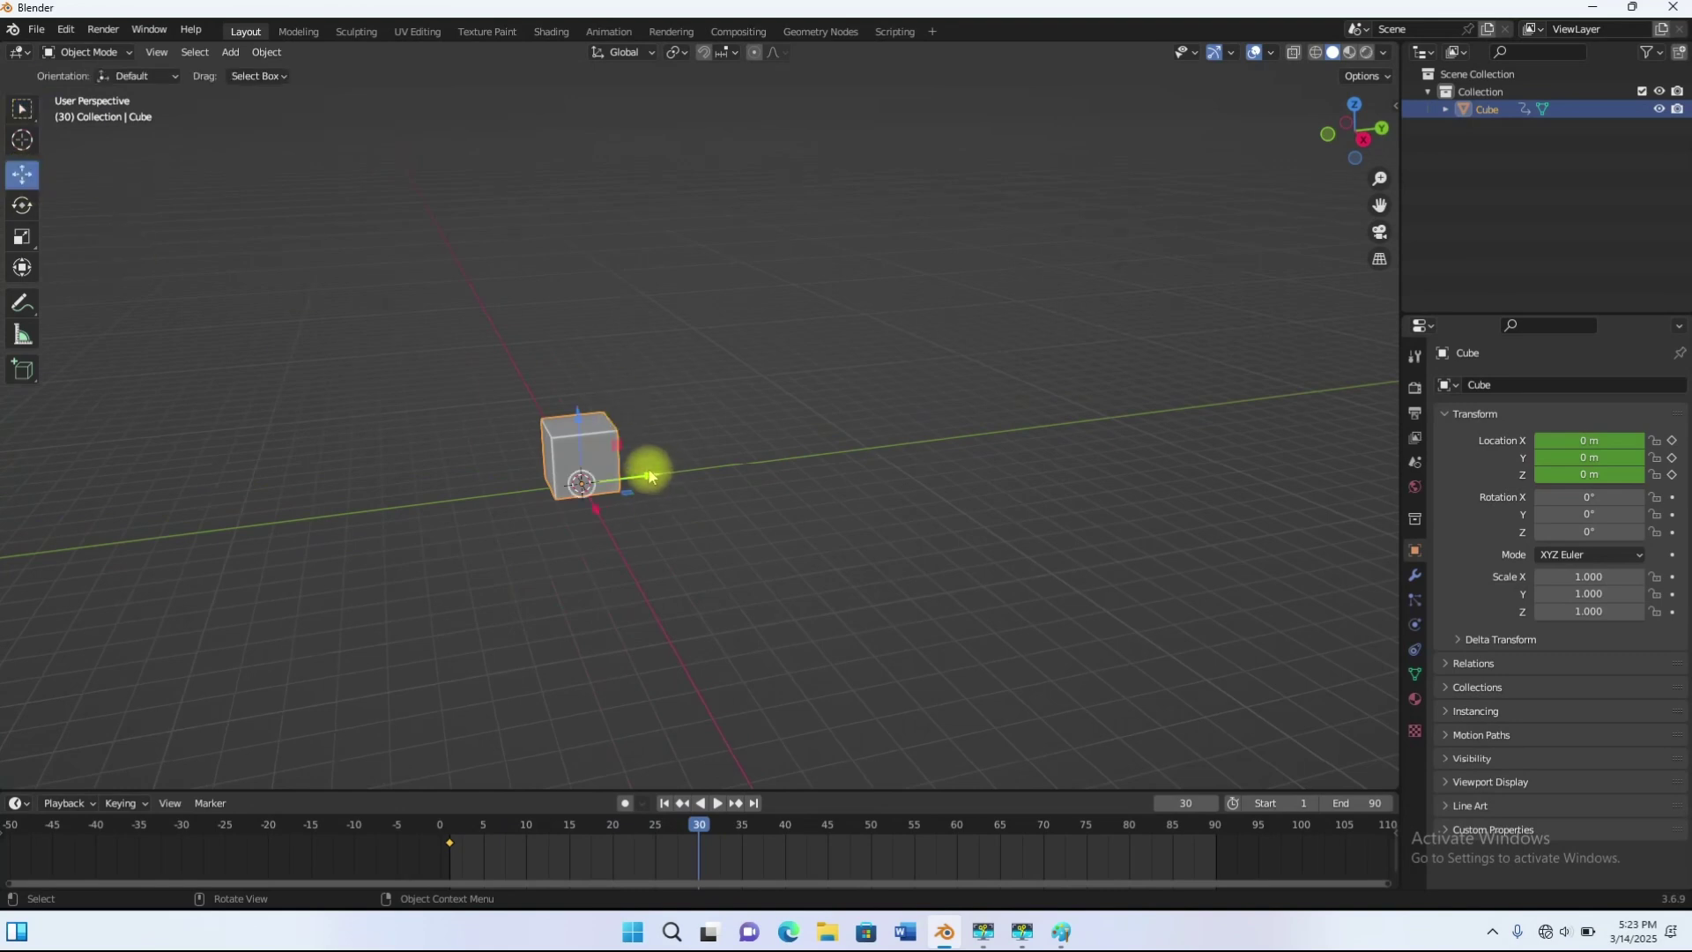
{"action": "left_click_drag", "start_coordinate": [658, 477], "coordinate": [936, 487]}
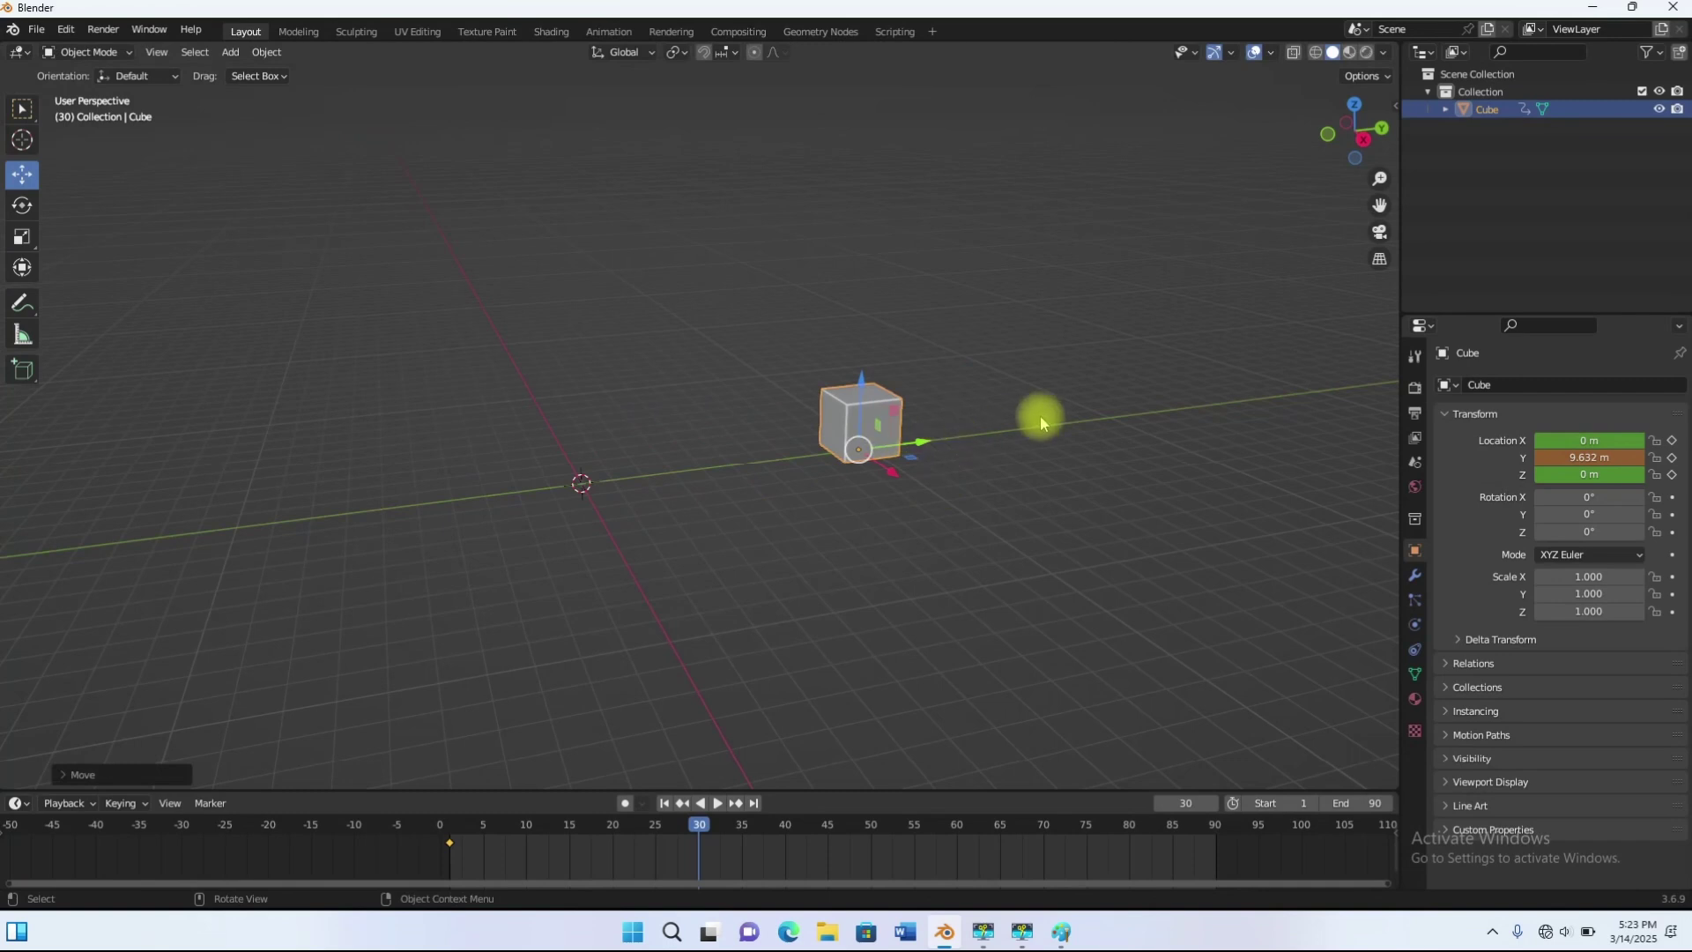
{"action": "key", "text": "i"}
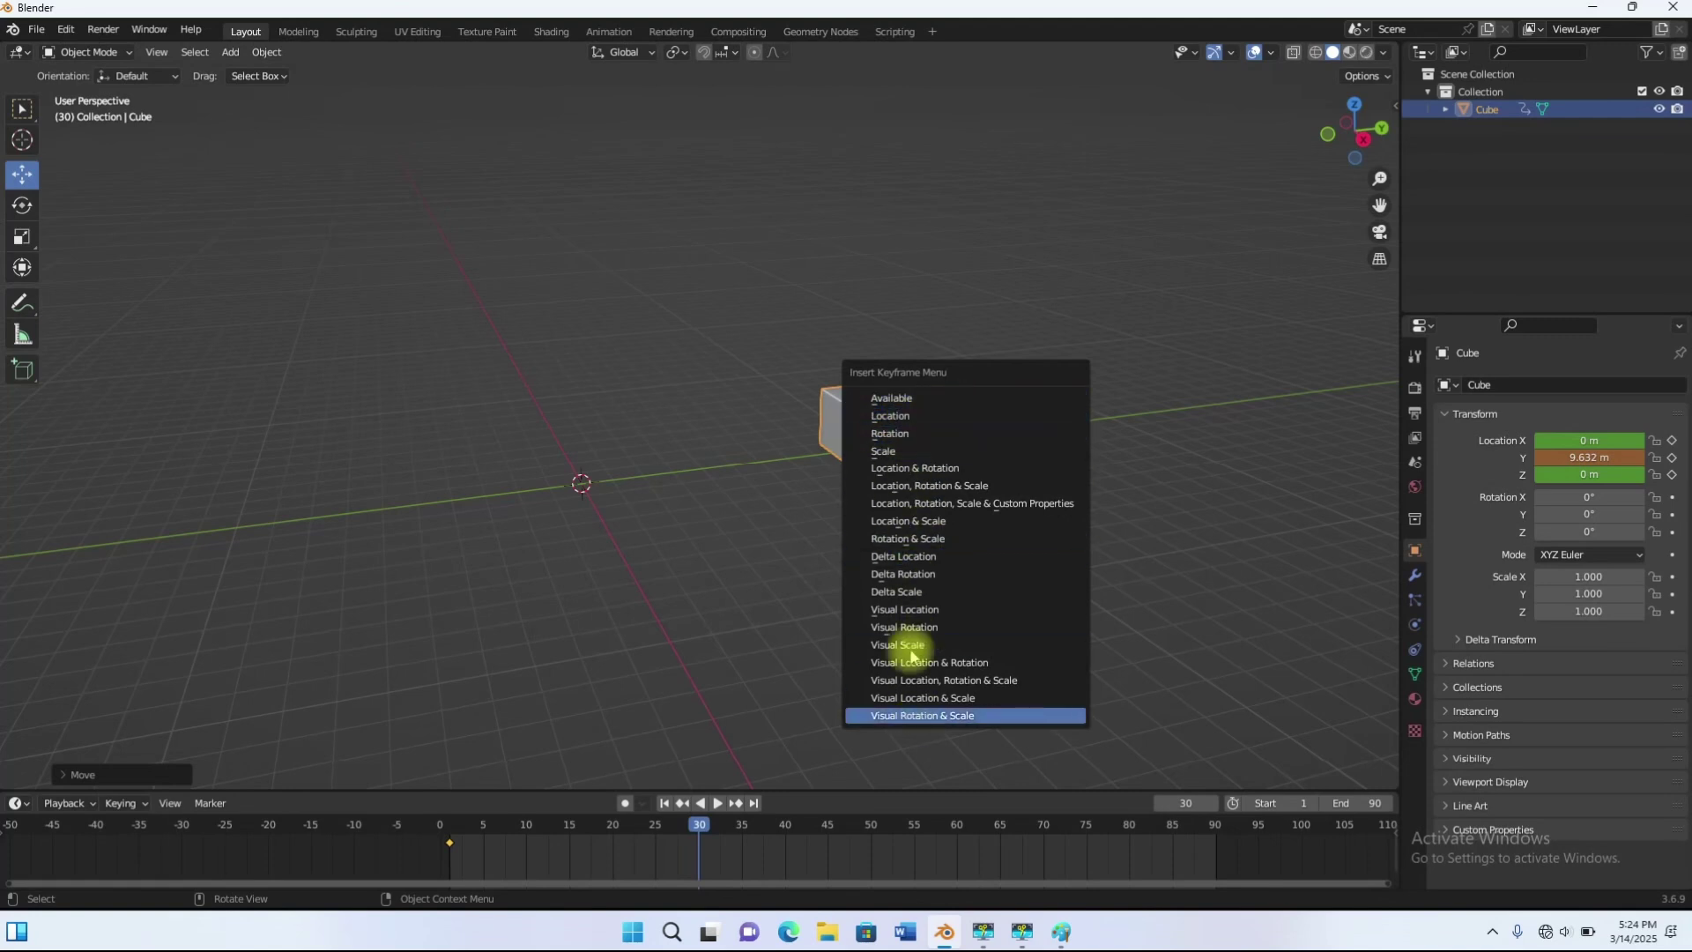
{"action": "left_click", "coordinate": [897, 418]}
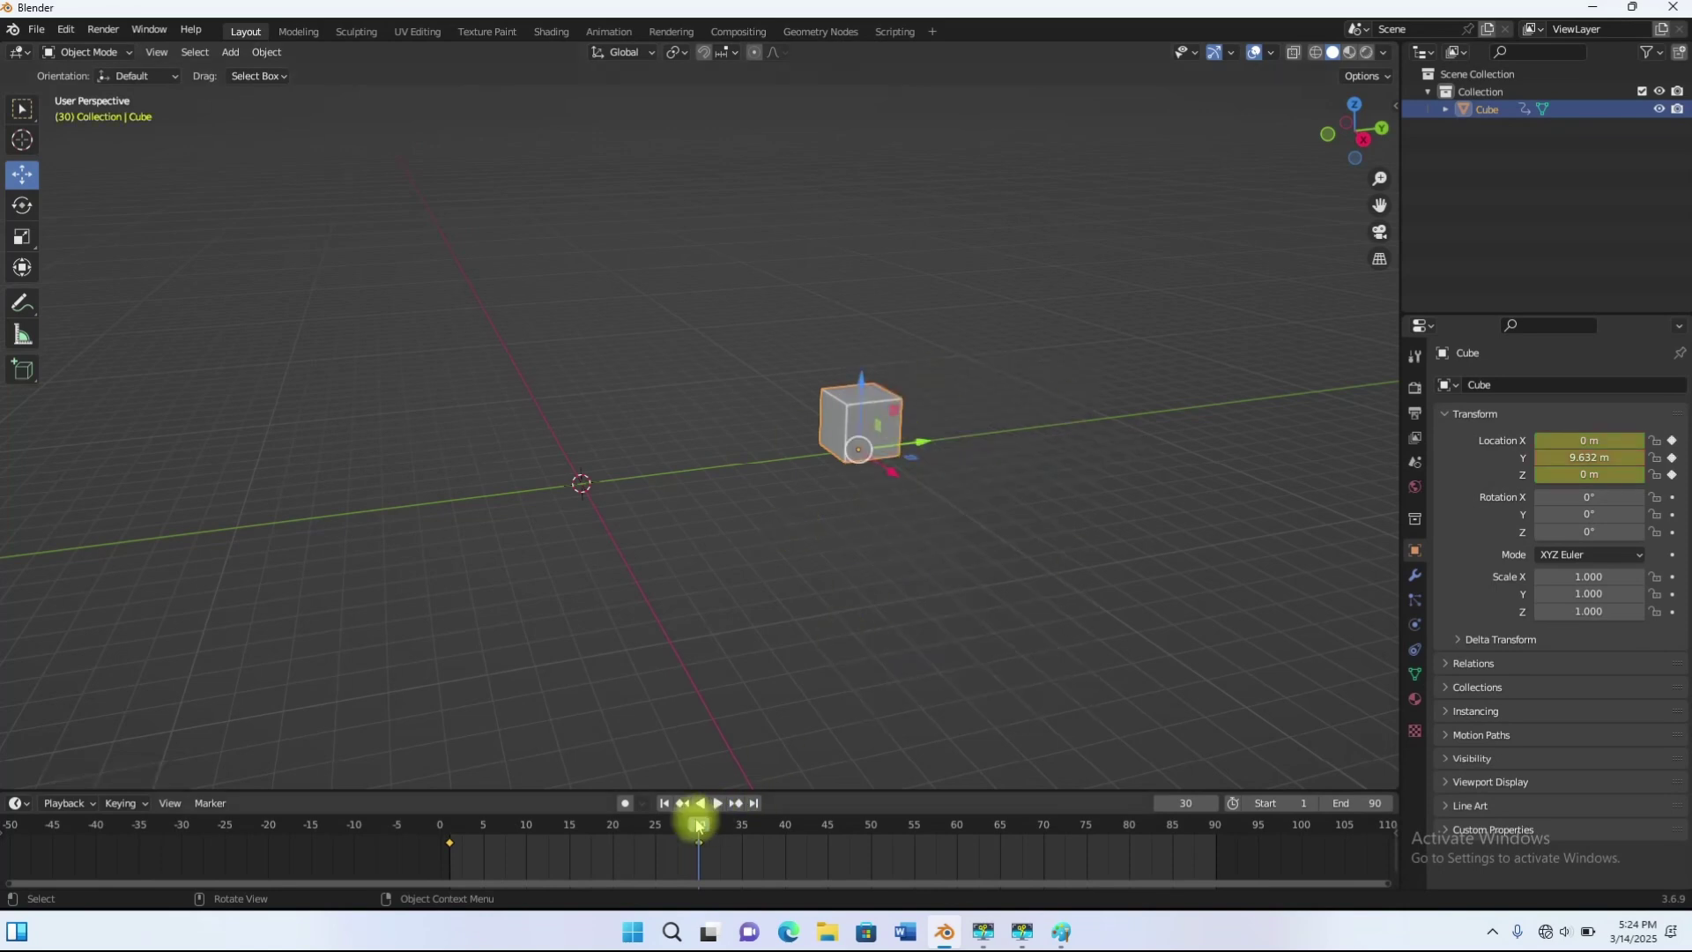
Step: Scrub the playhead around frame 30 to check the cube's location values, and play the animation from frame 1
{"action": "left_click", "coordinate": [734, 824]}
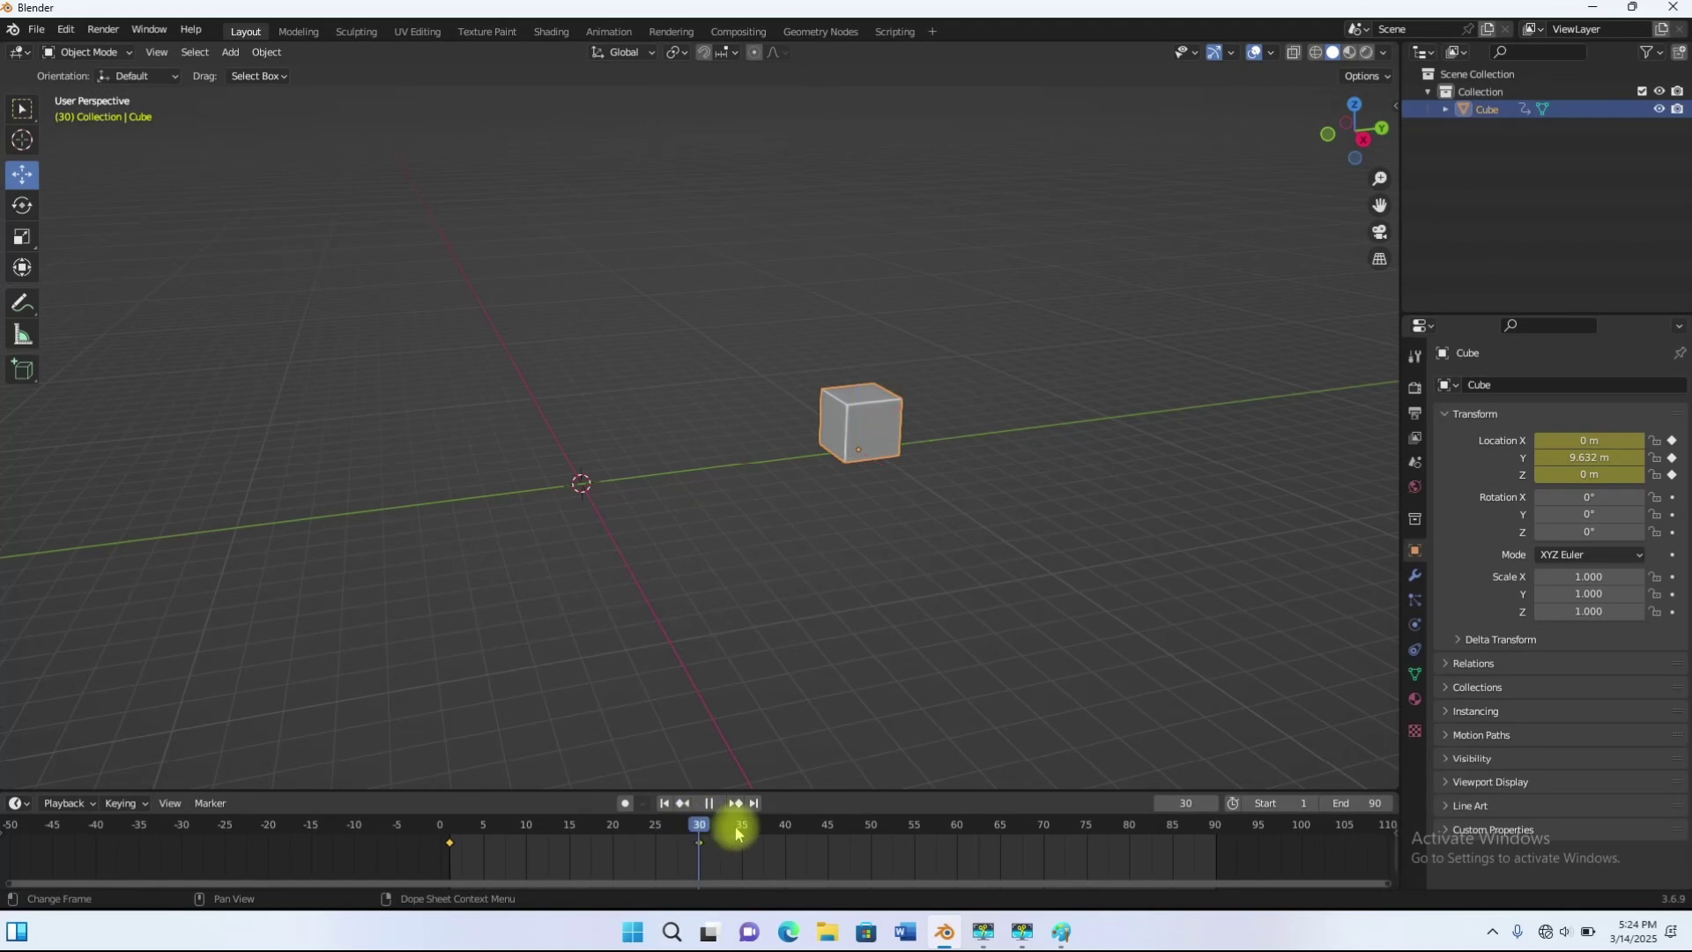
{"action": "left_click", "coordinate": [716, 803]}
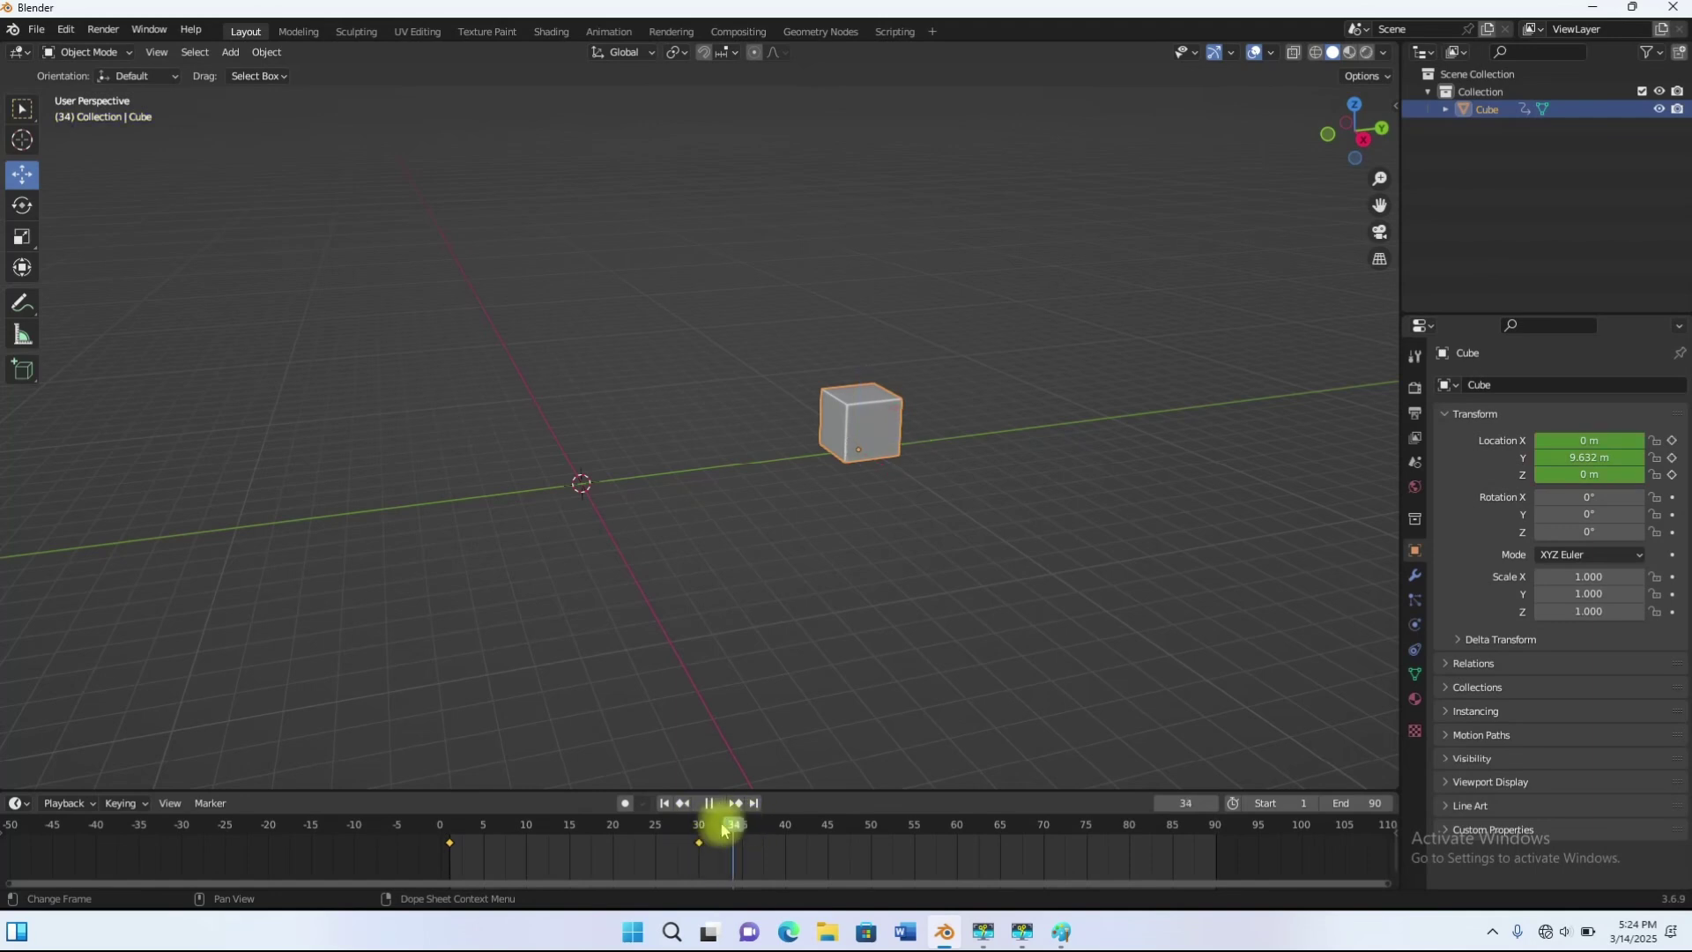
{"action": "left_click", "coordinate": [701, 824]}
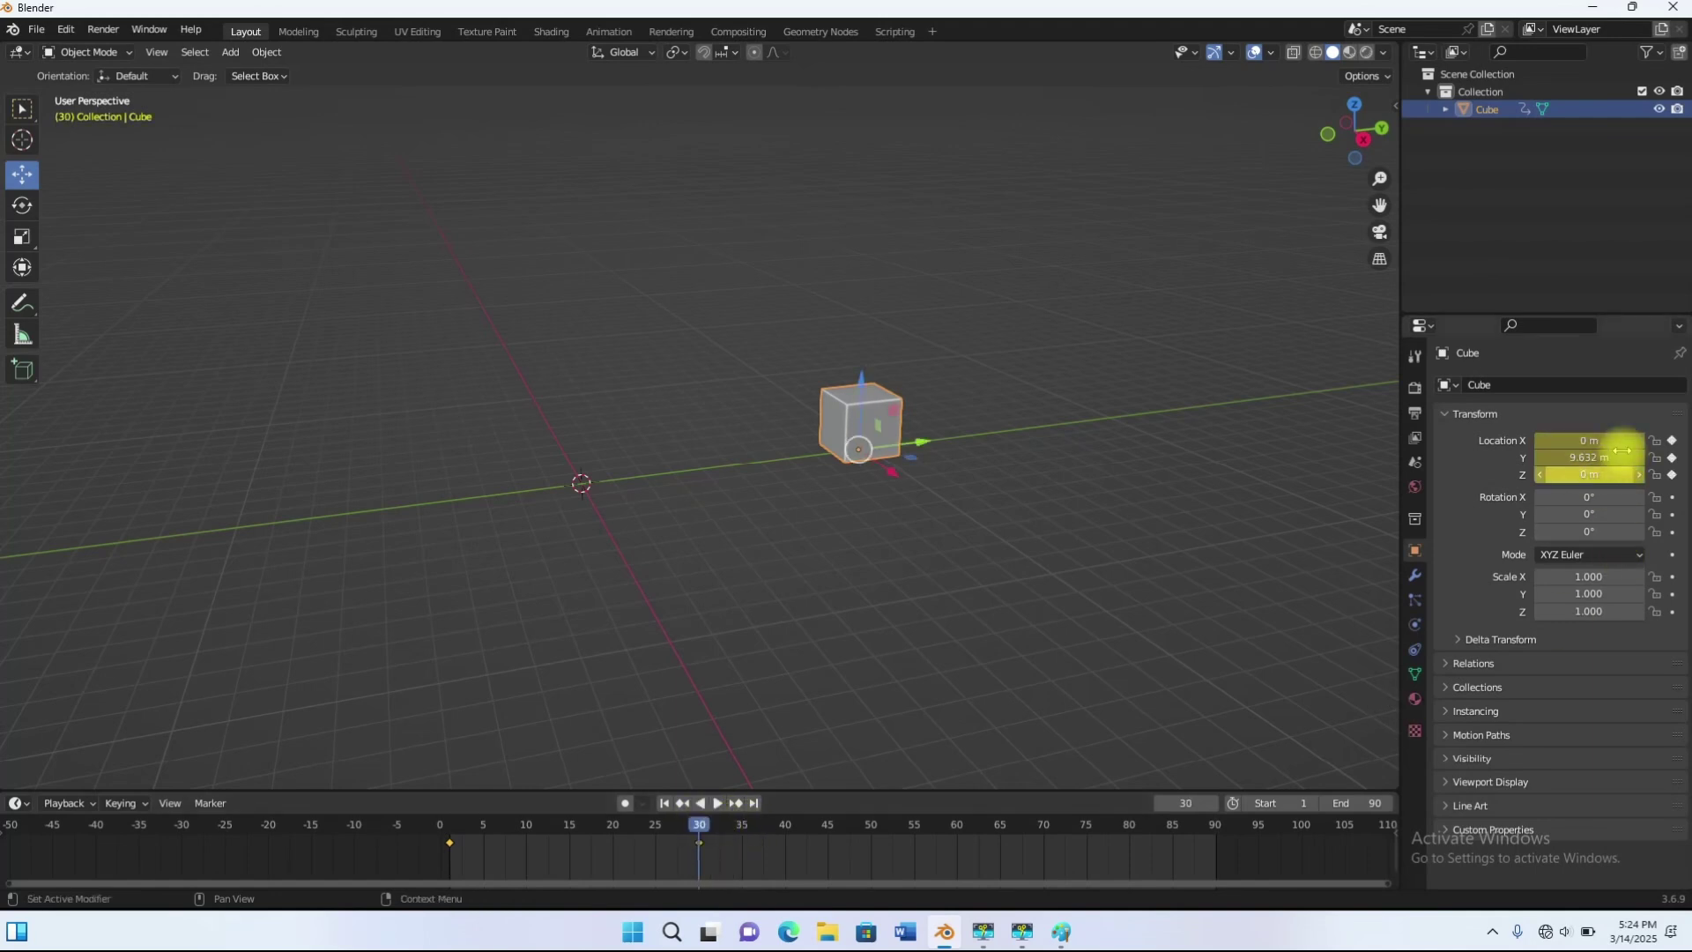
{"action": "left_click_drag", "start_coordinate": [696, 835], "coordinate": [448, 837]}
{"action": "left_click", "coordinate": [717, 804]}
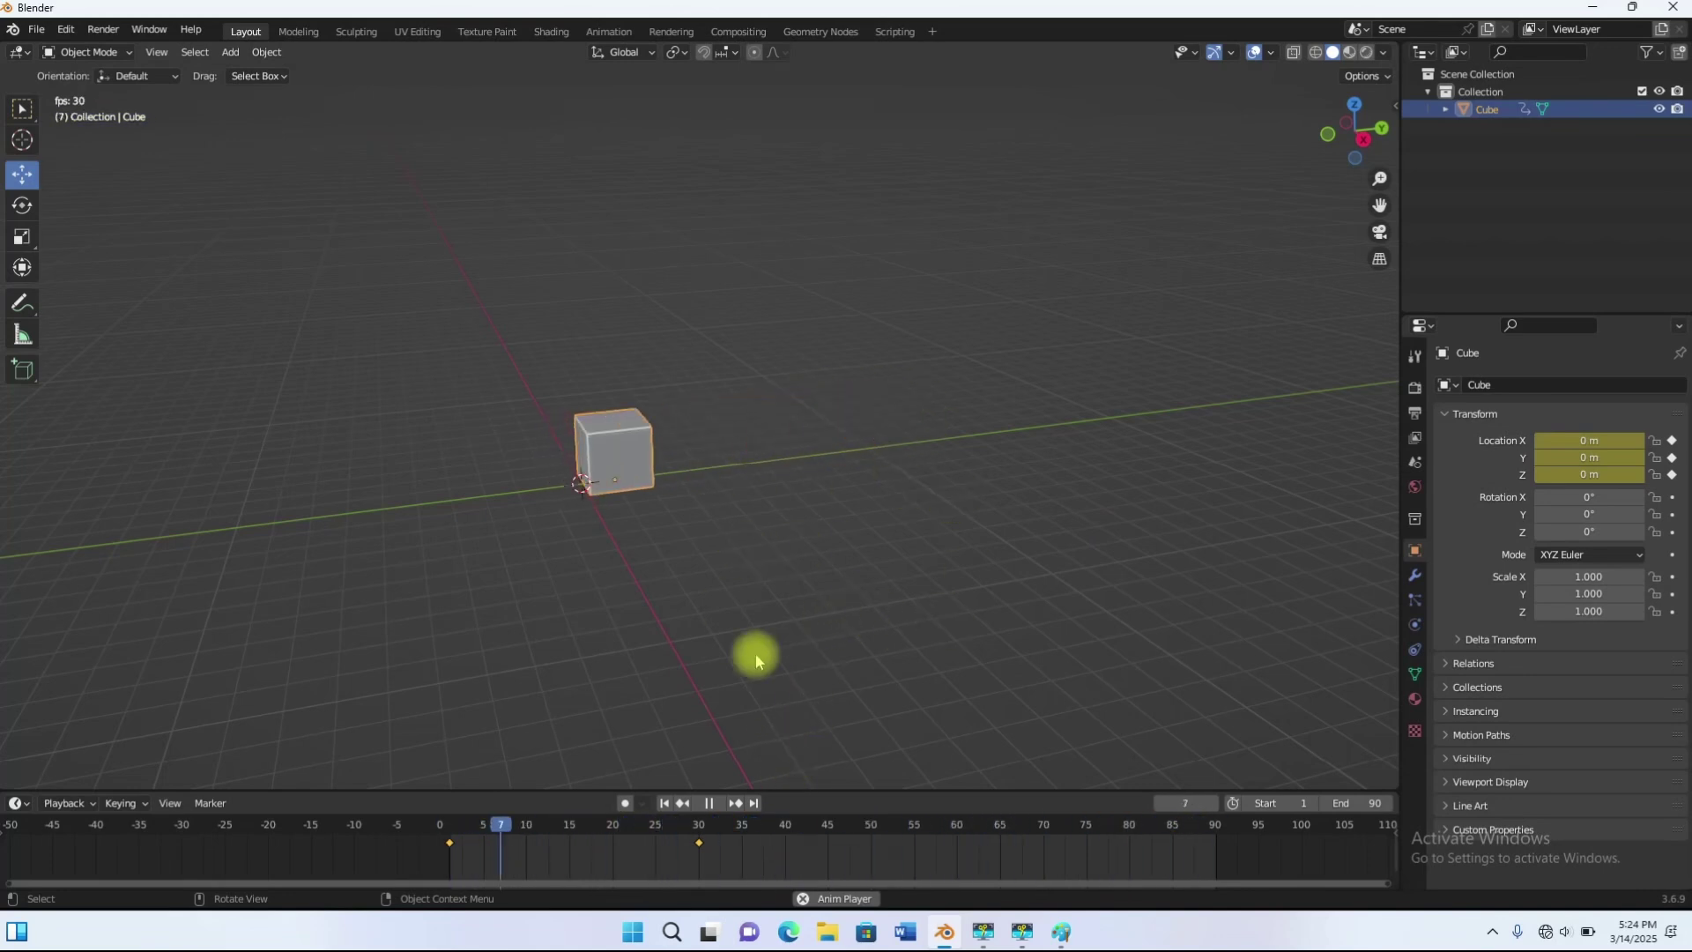
{"action": "key", "text": "space"}
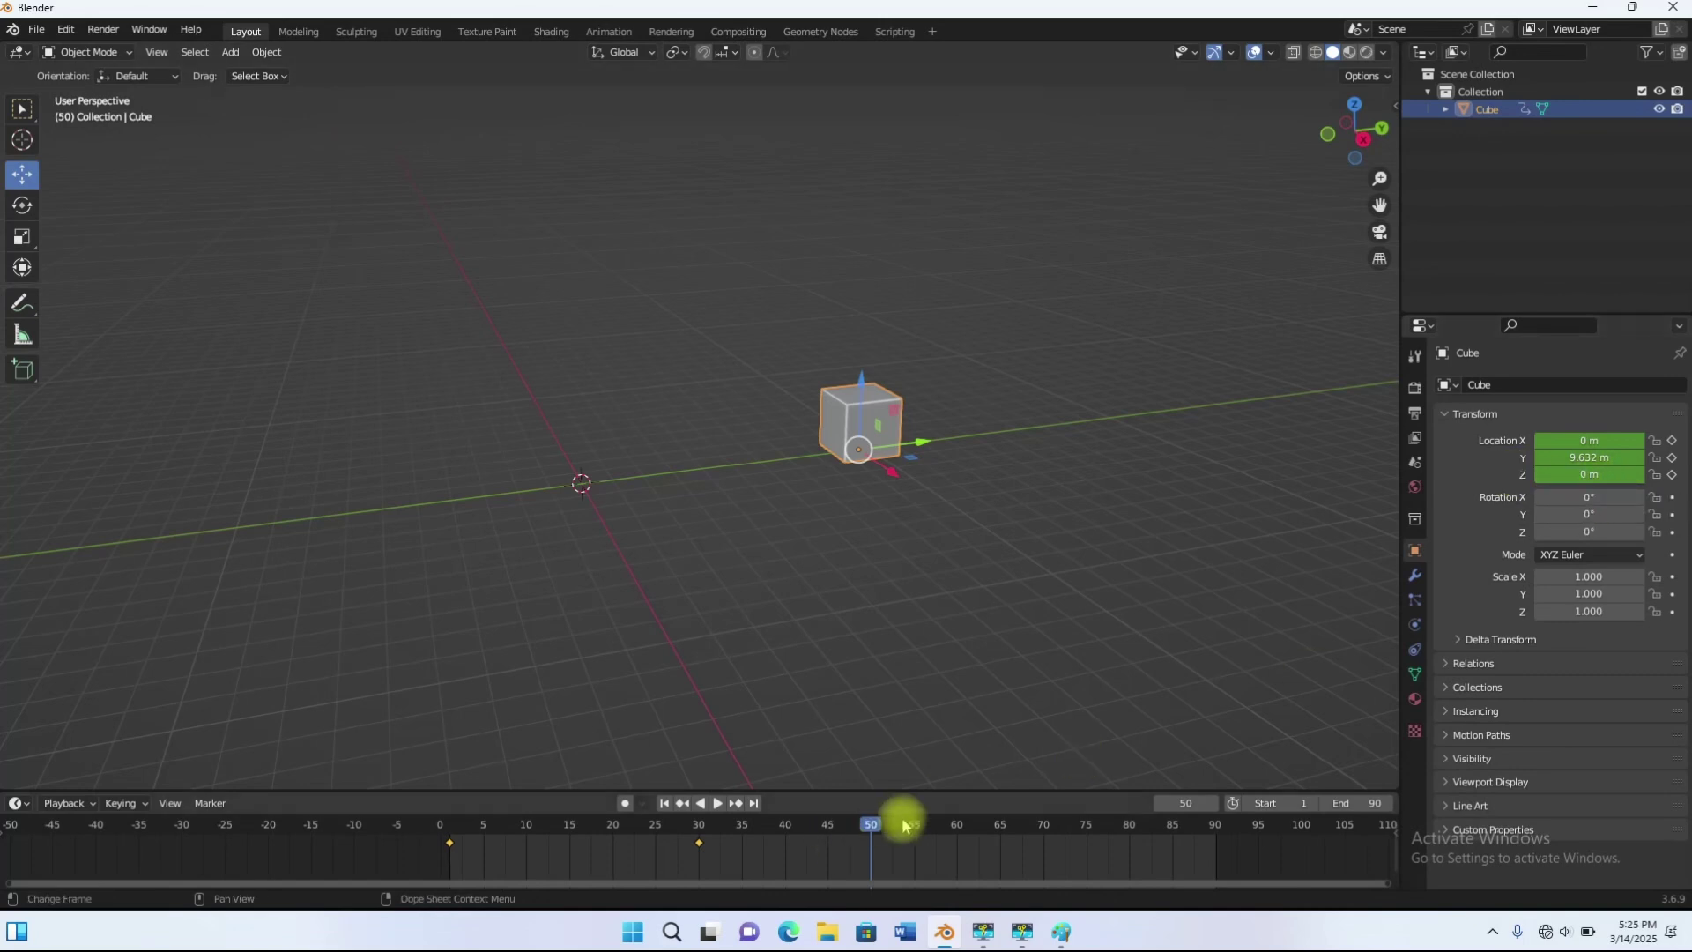
Step: Move the playhead to frame 16 to inspect the cube's in-between position, and return to frame 1
{"action": "left_click_drag", "start_coordinate": [879, 826], "coordinate": [577, 824]}
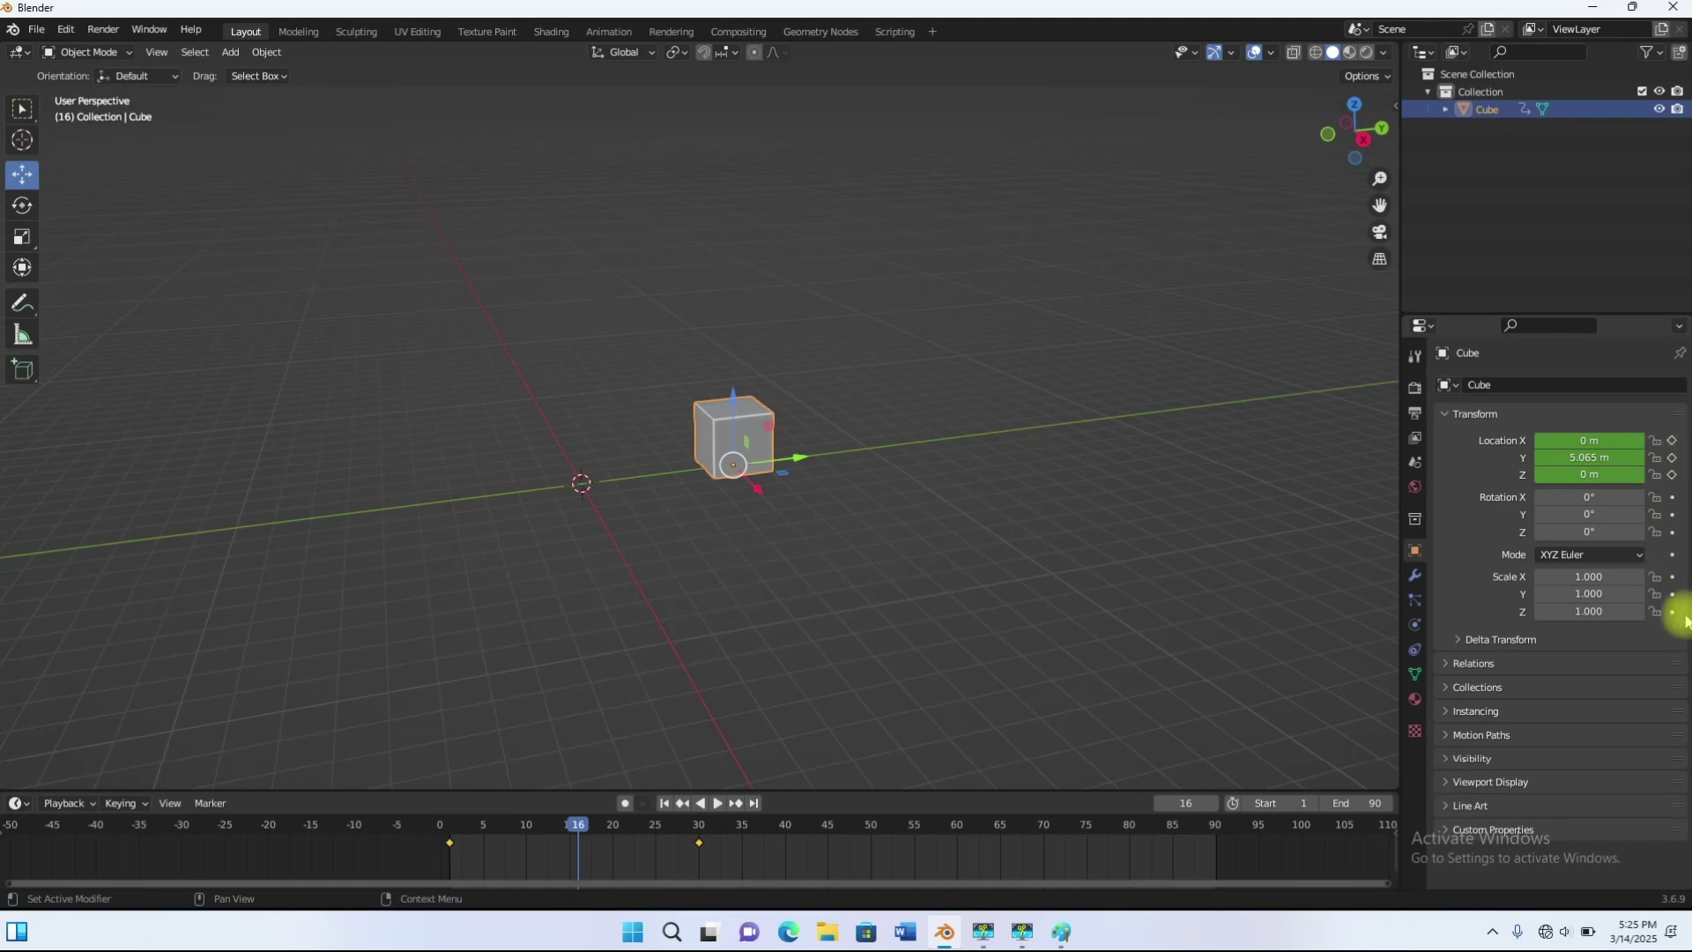
{"action": "key", "text": "space"}
{"action": "left_click_drag", "start_coordinate": [550, 834], "coordinate": [449, 844]}
{"action": "key", "text": "space"}
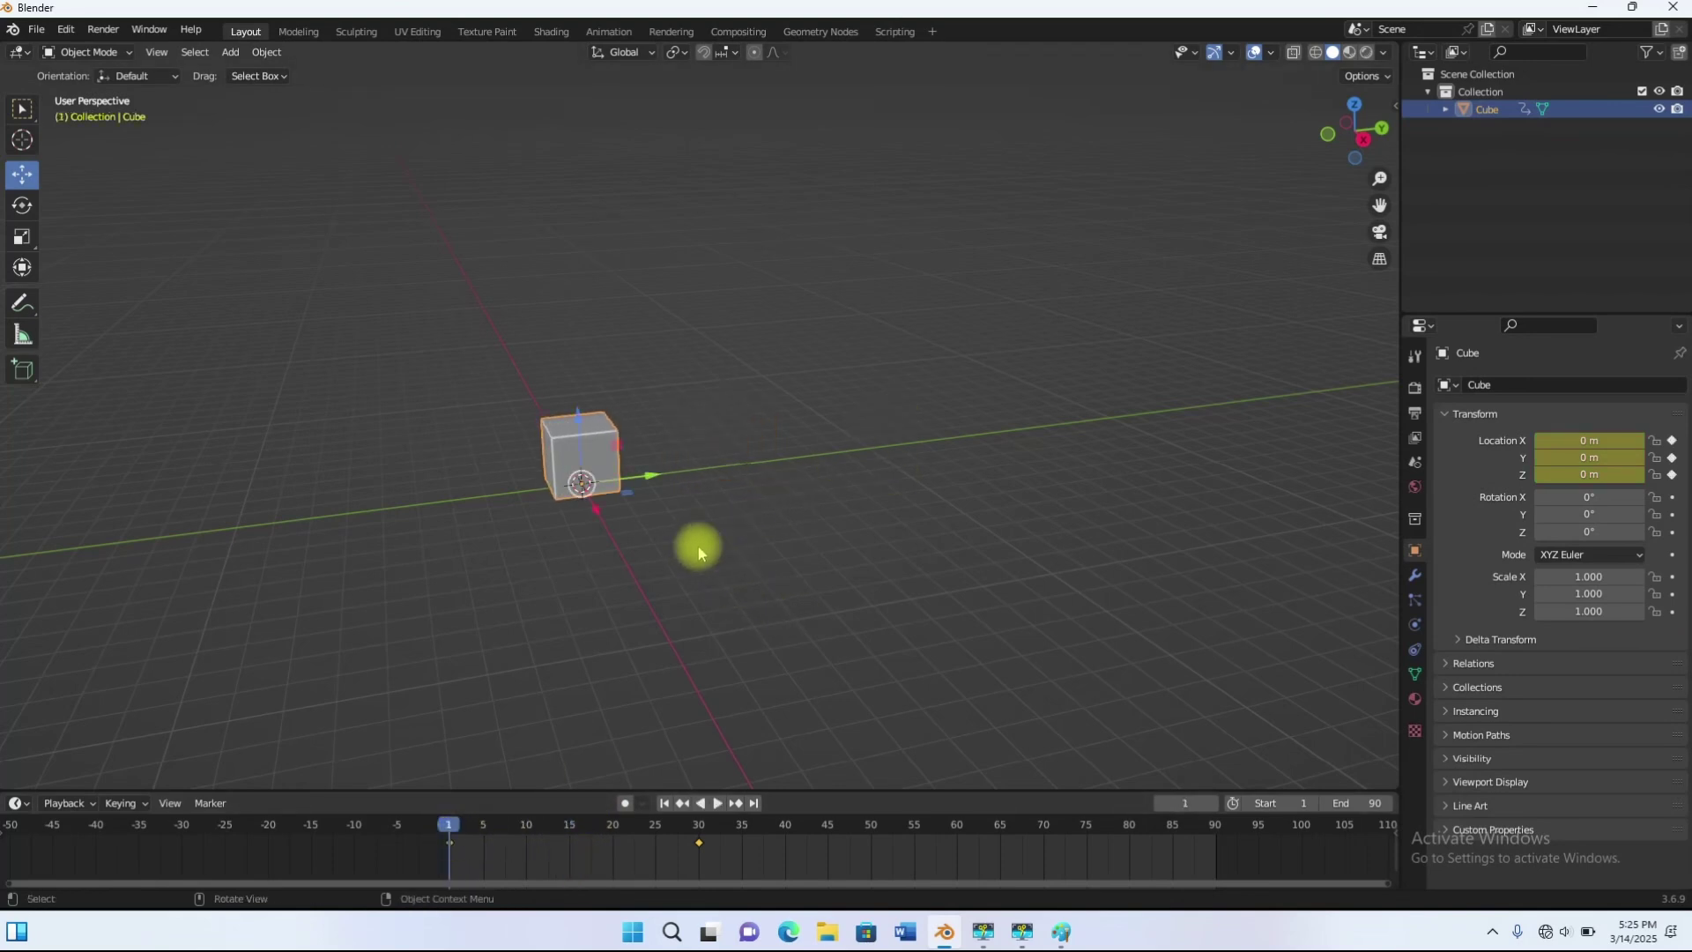
Step: Undo the cube's Location keyframes at frames 30 and 1, and keyframe only its Y location at frame 1
{"action": "middle_click_drag", "start_coordinate": [933, 562], "coordinate": [675, 539]}
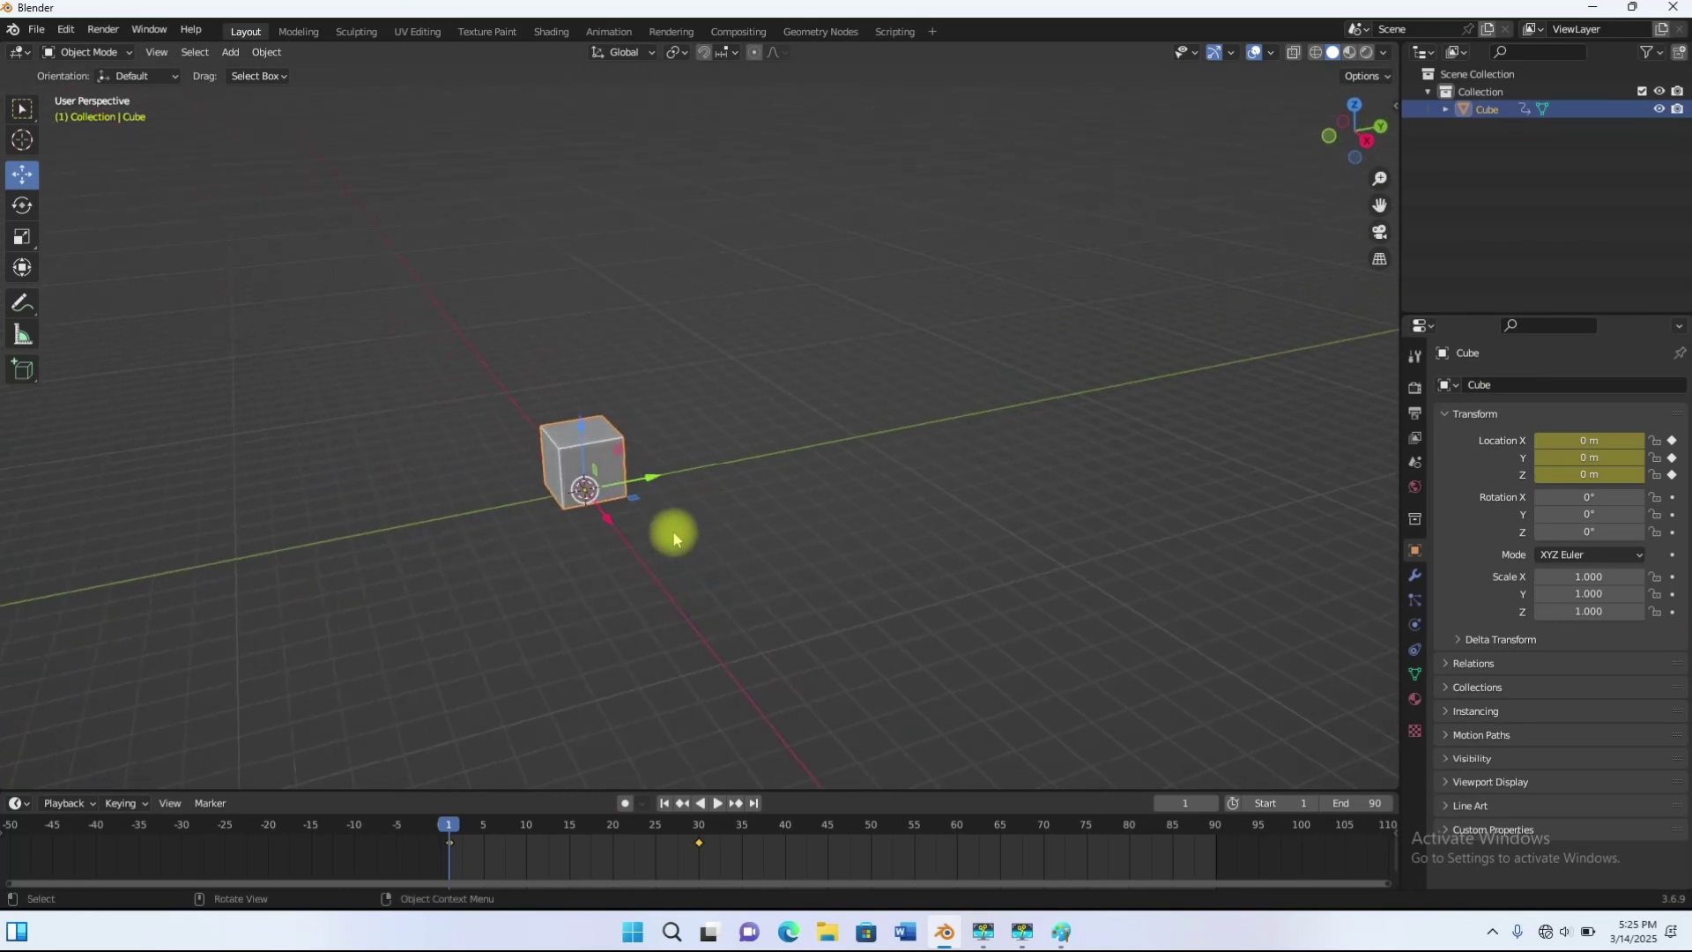
{"action": "key", "text": "ctrl+z"}
{"action": "key", "text": "ctrl+z"}
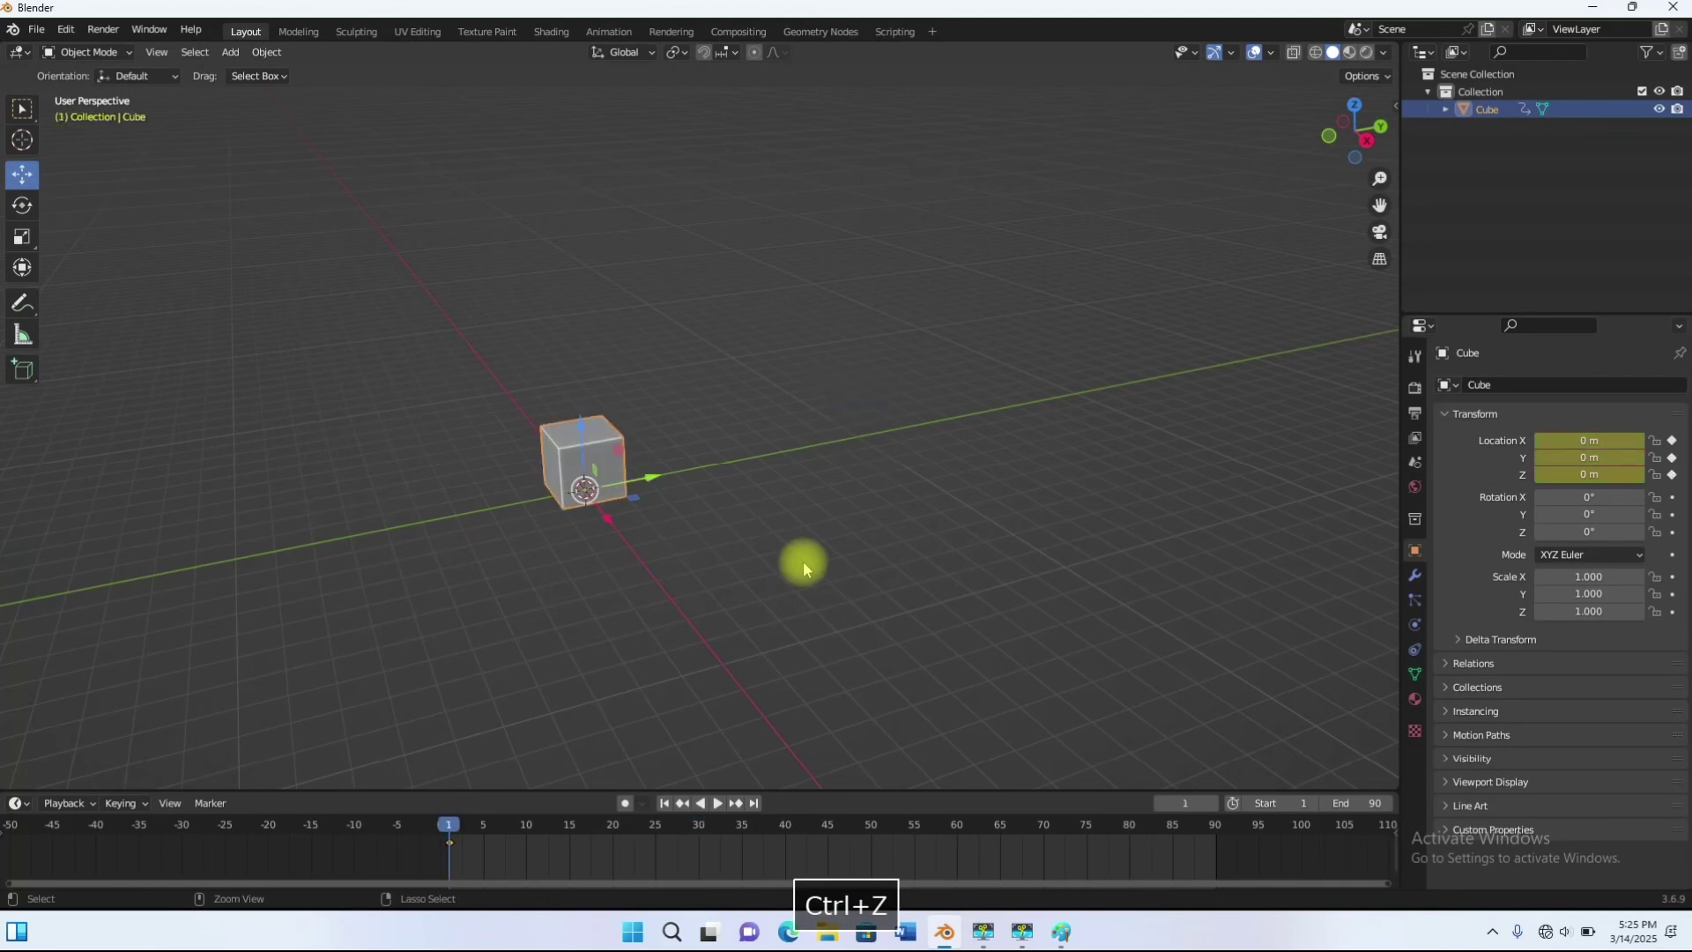
{"action": "key", "text": "ctrl+z"}
{"action": "middle_click_drag", "start_coordinate": [844, 670], "coordinate": [806, 634]}
{"action": "middle_click_drag", "start_coordinate": [663, 501], "coordinate": [684, 543]}
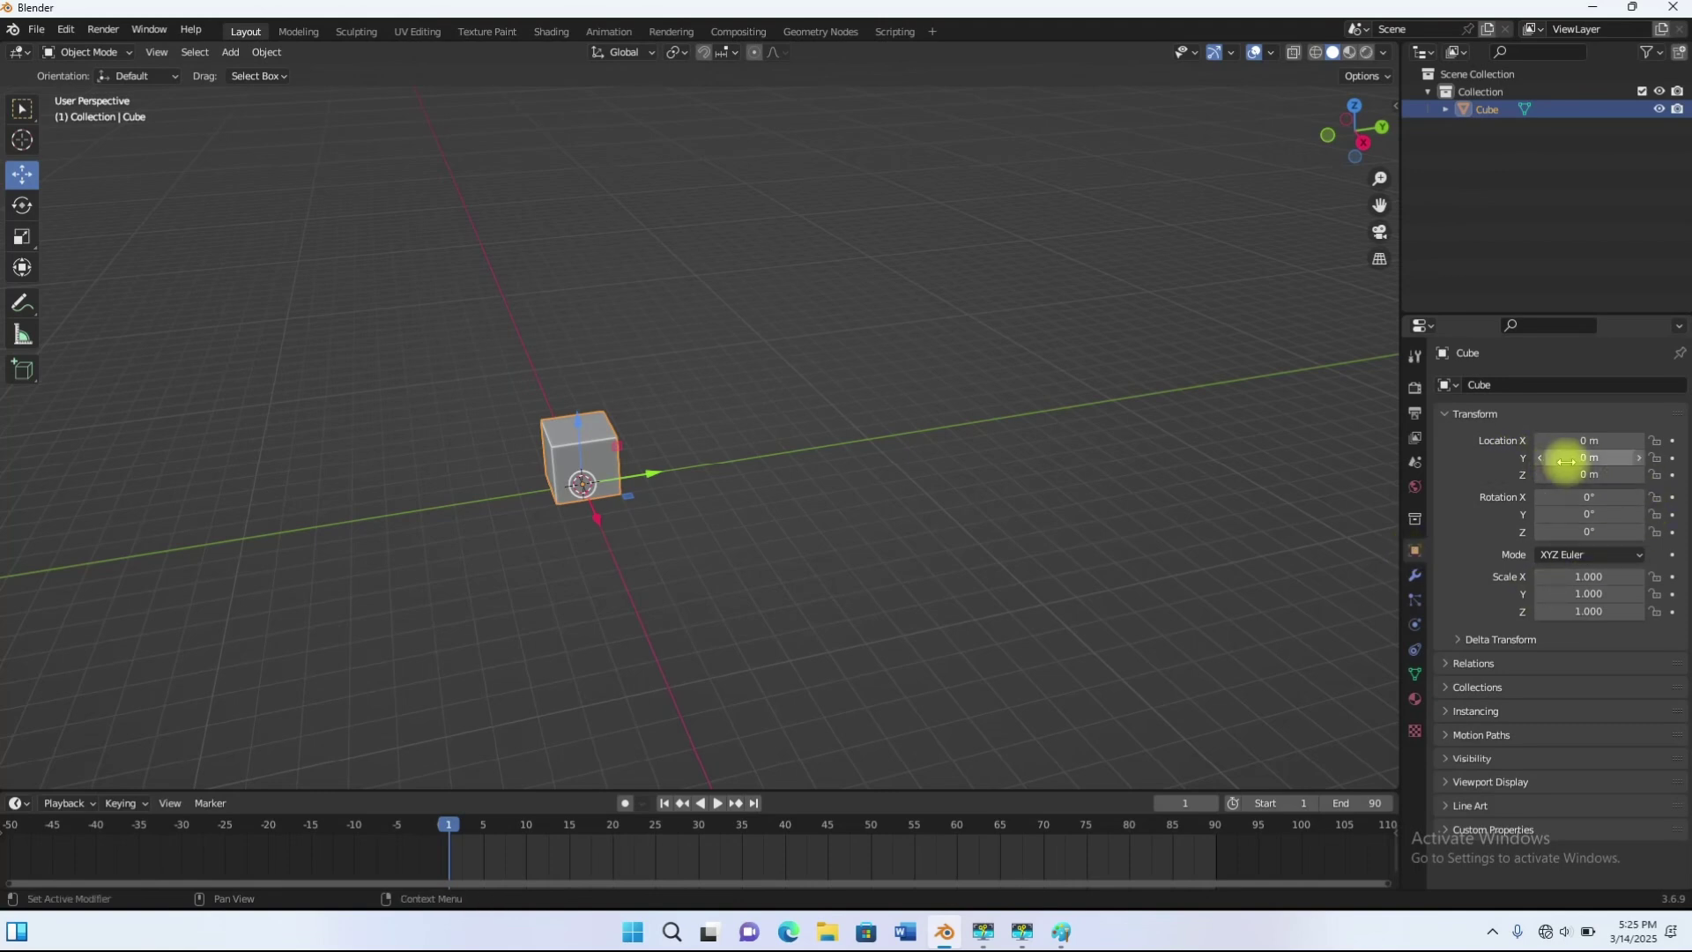
{"action": "left_click", "coordinate": [1672, 458]}
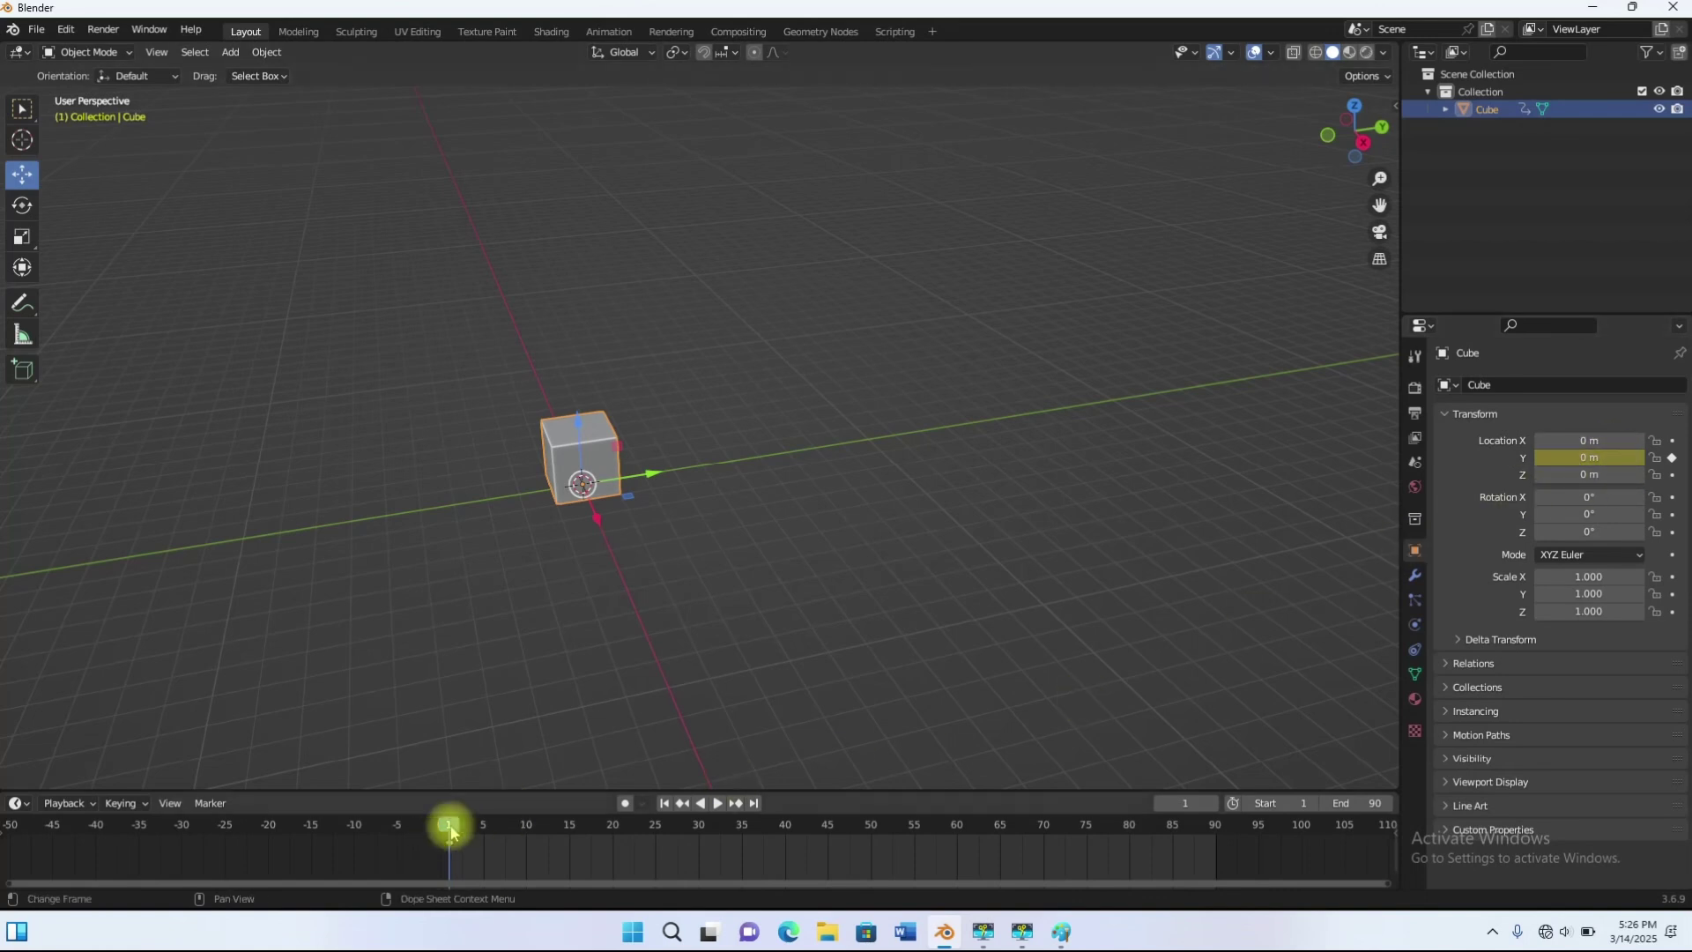
Step: Try moving the cube about 10.1 m along the Y axis at frame 30 without keyframing it, and scrub to frame 26
{"action": "left_click_drag", "start_coordinate": [449, 826], "coordinate": [699, 824]}
{"action": "left_click_drag", "start_coordinate": [653, 478], "coordinate": [940, 435]}
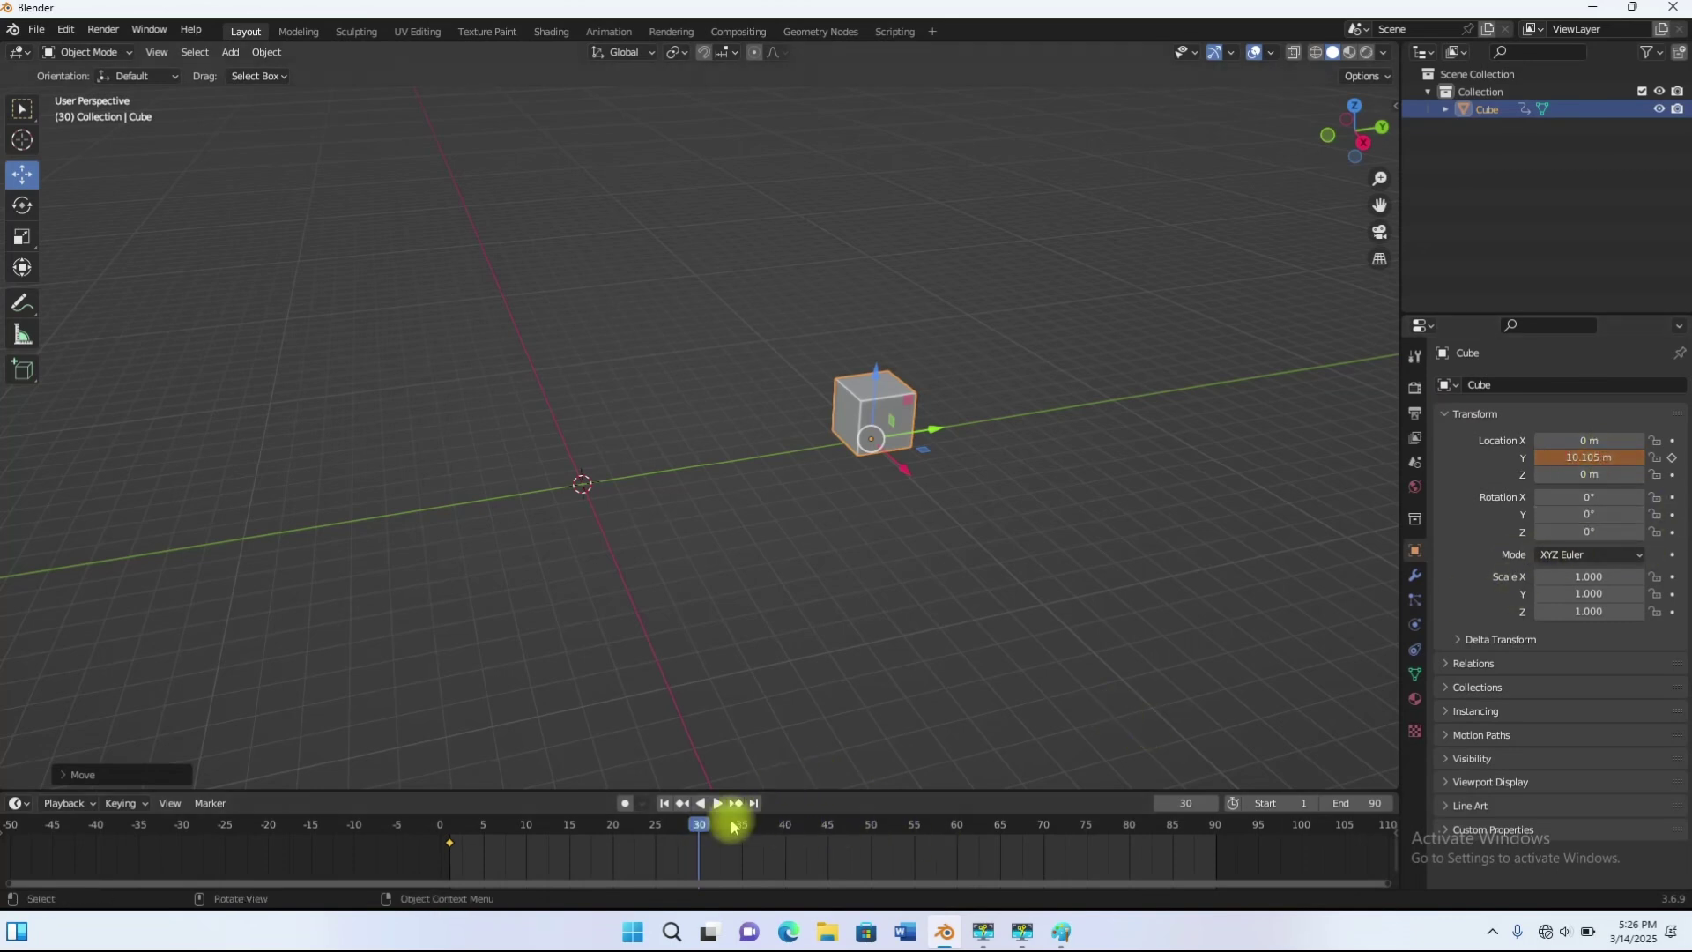
{"action": "left_click_drag", "start_coordinate": [700, 830], "coordinate": [665, 828]}
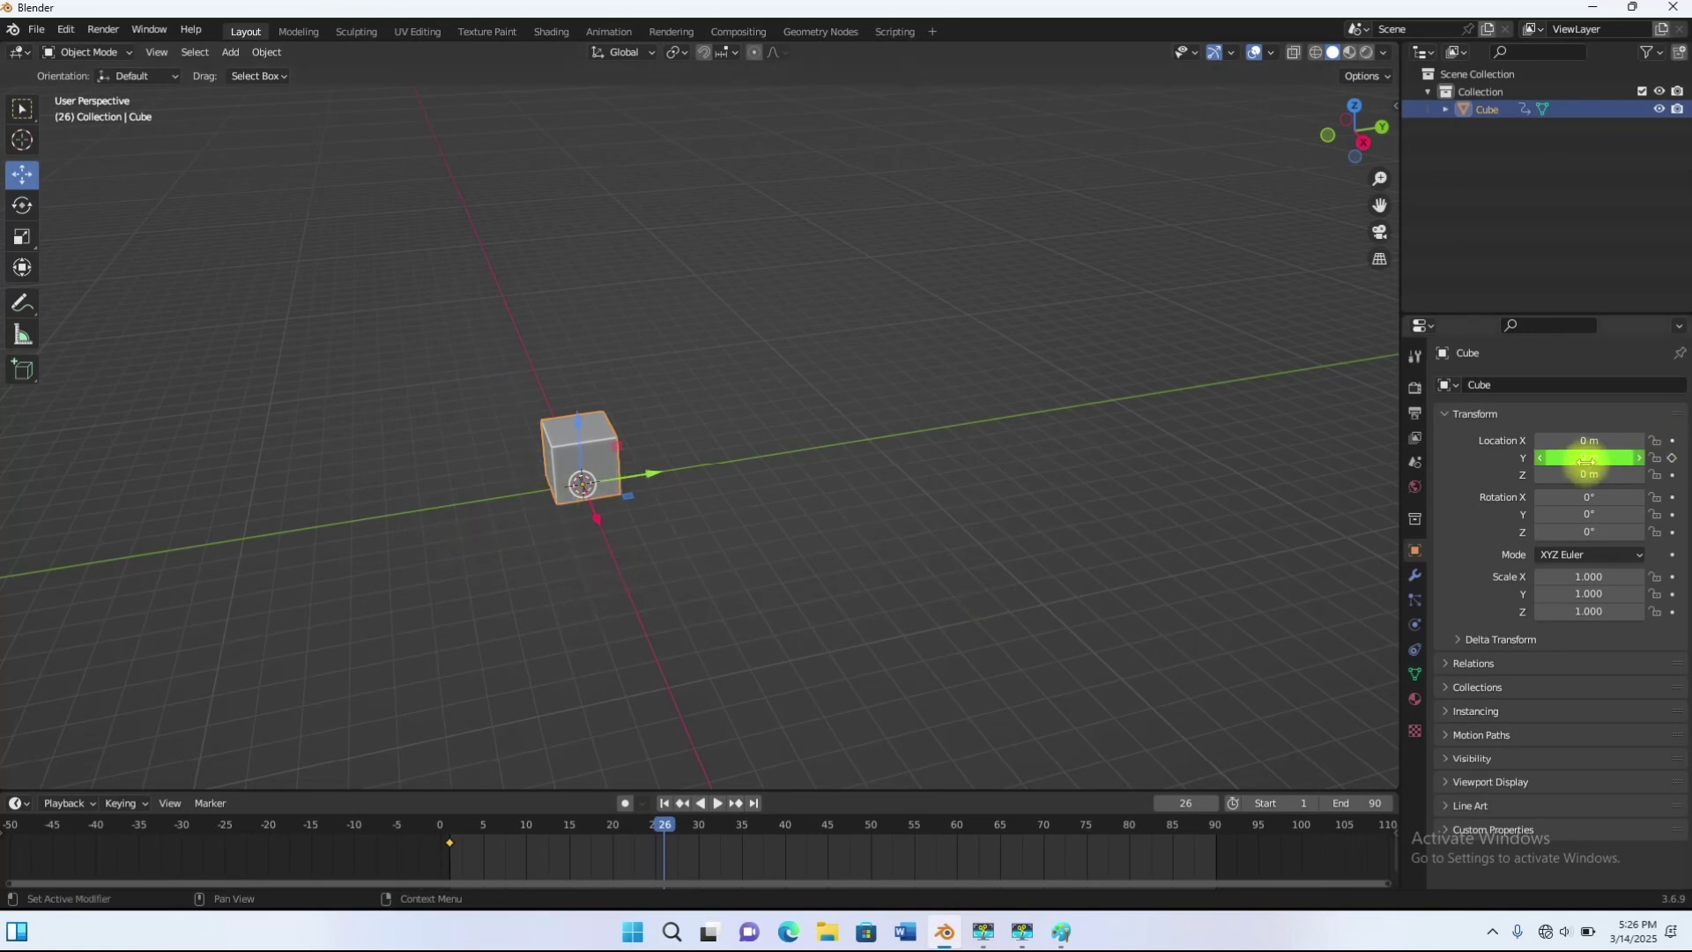
Step: At frame 30, move the cube to a Y location of 10 m and keyframe that Y value
{"action": "left_click_drag", "start_coordinate": [668, 823], "coordinate": [702, 837]}
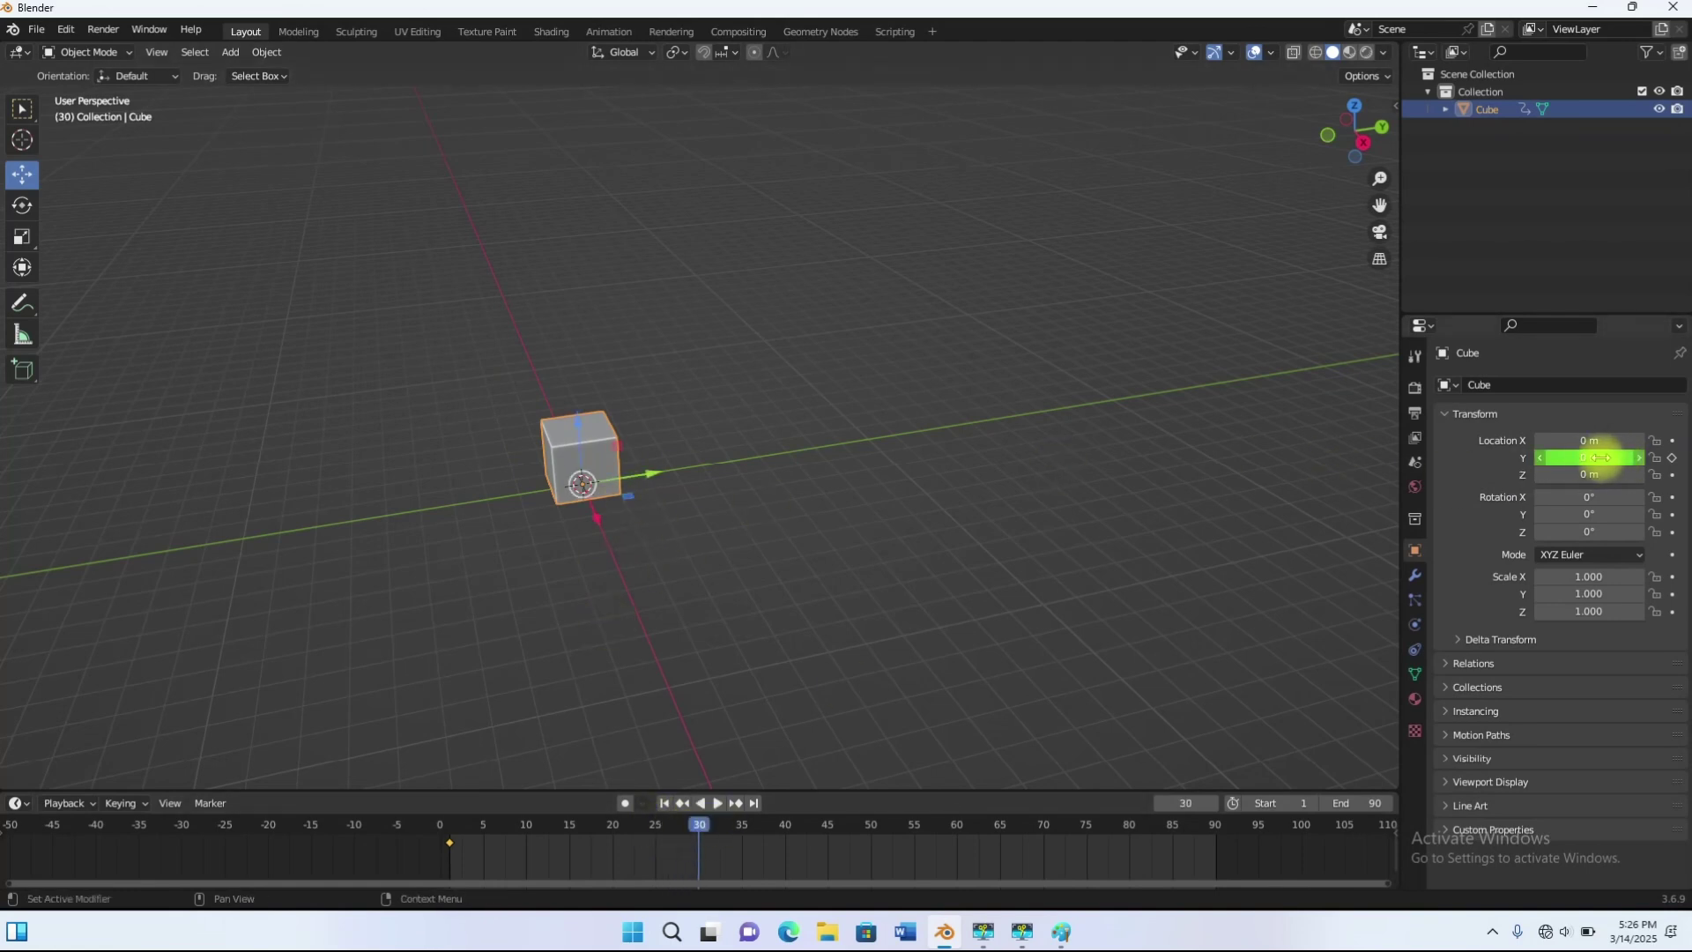
{"action": "left_click_drag", "start_coordinate": [652, 478], "coordinate": [947, 461]}
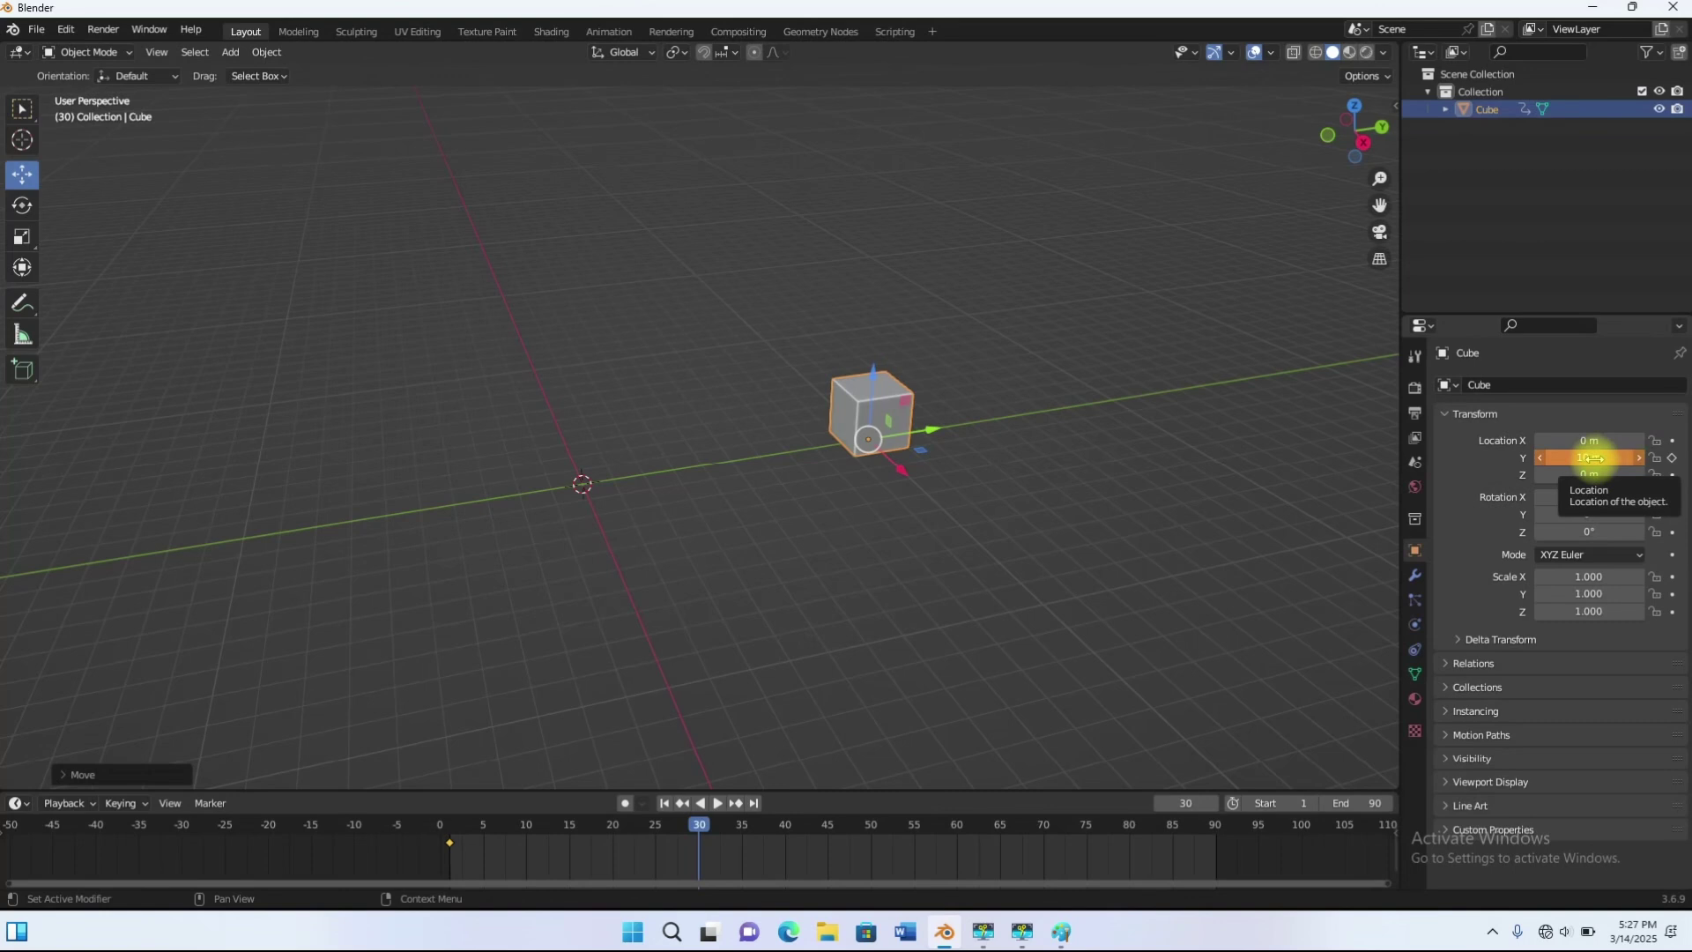
{"action": "left_click", "coordinate": [1671, 459]}
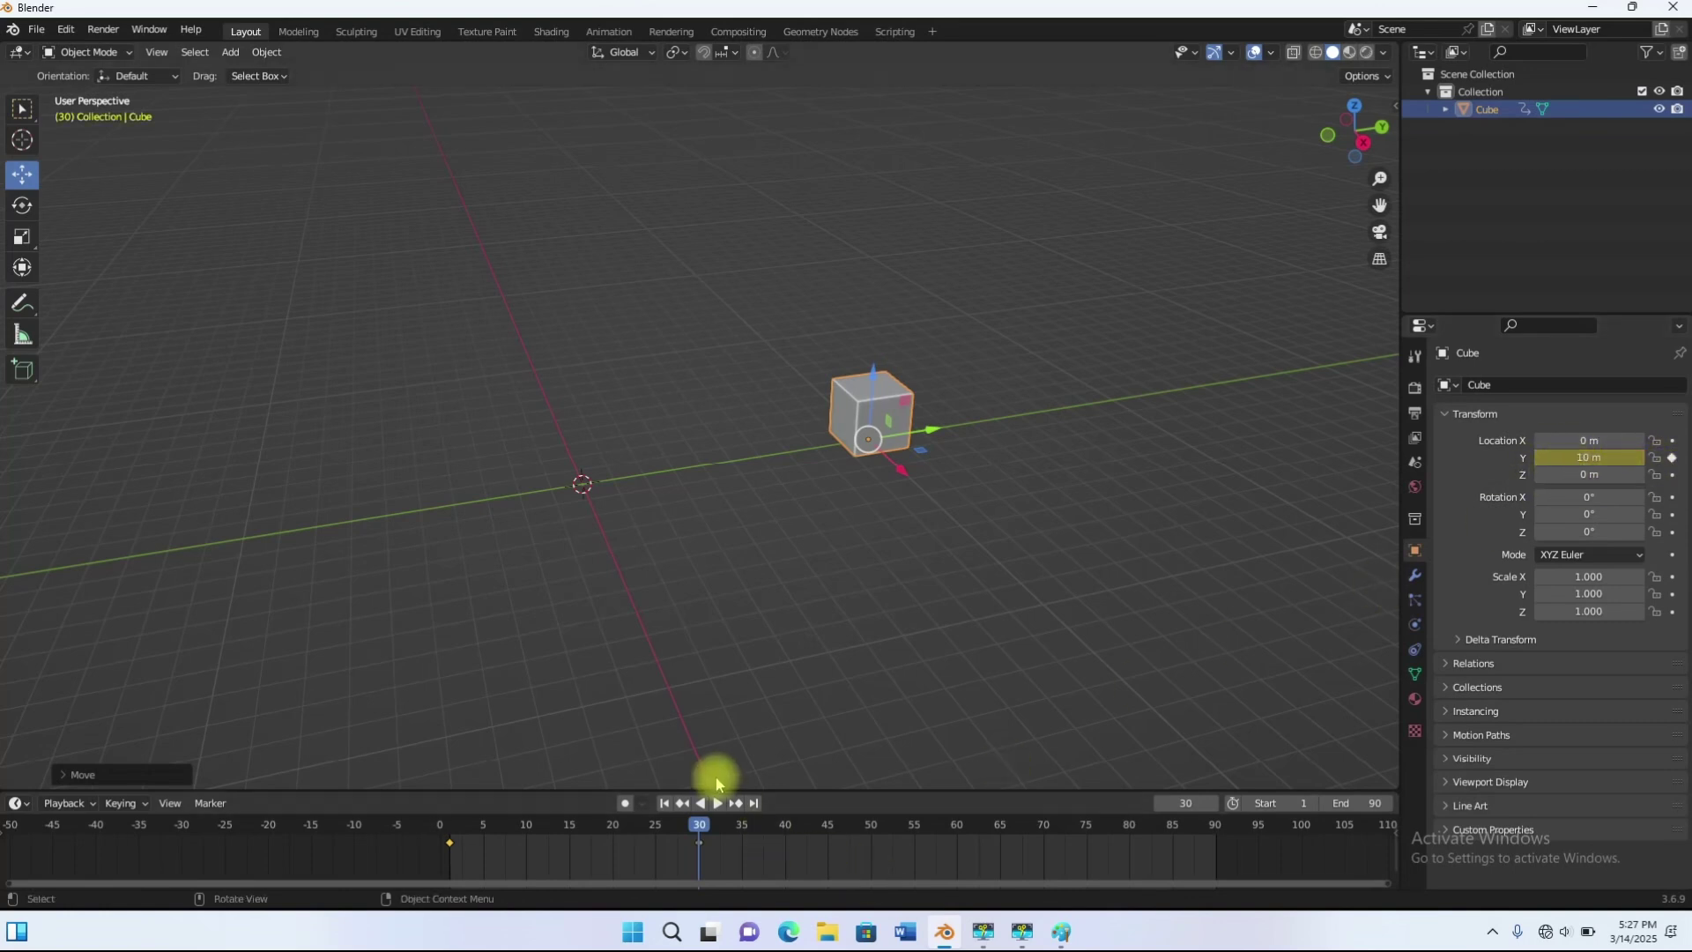
Step: Play the cube's Y movement from frame 1, stop playback, and return the playhead to frame 1
{"action": "left_click_drag", "start_coordinate": [701, 828], "coordinate": [451, 838]}
{"action": "left_click", "coordinate": [709, 803]}
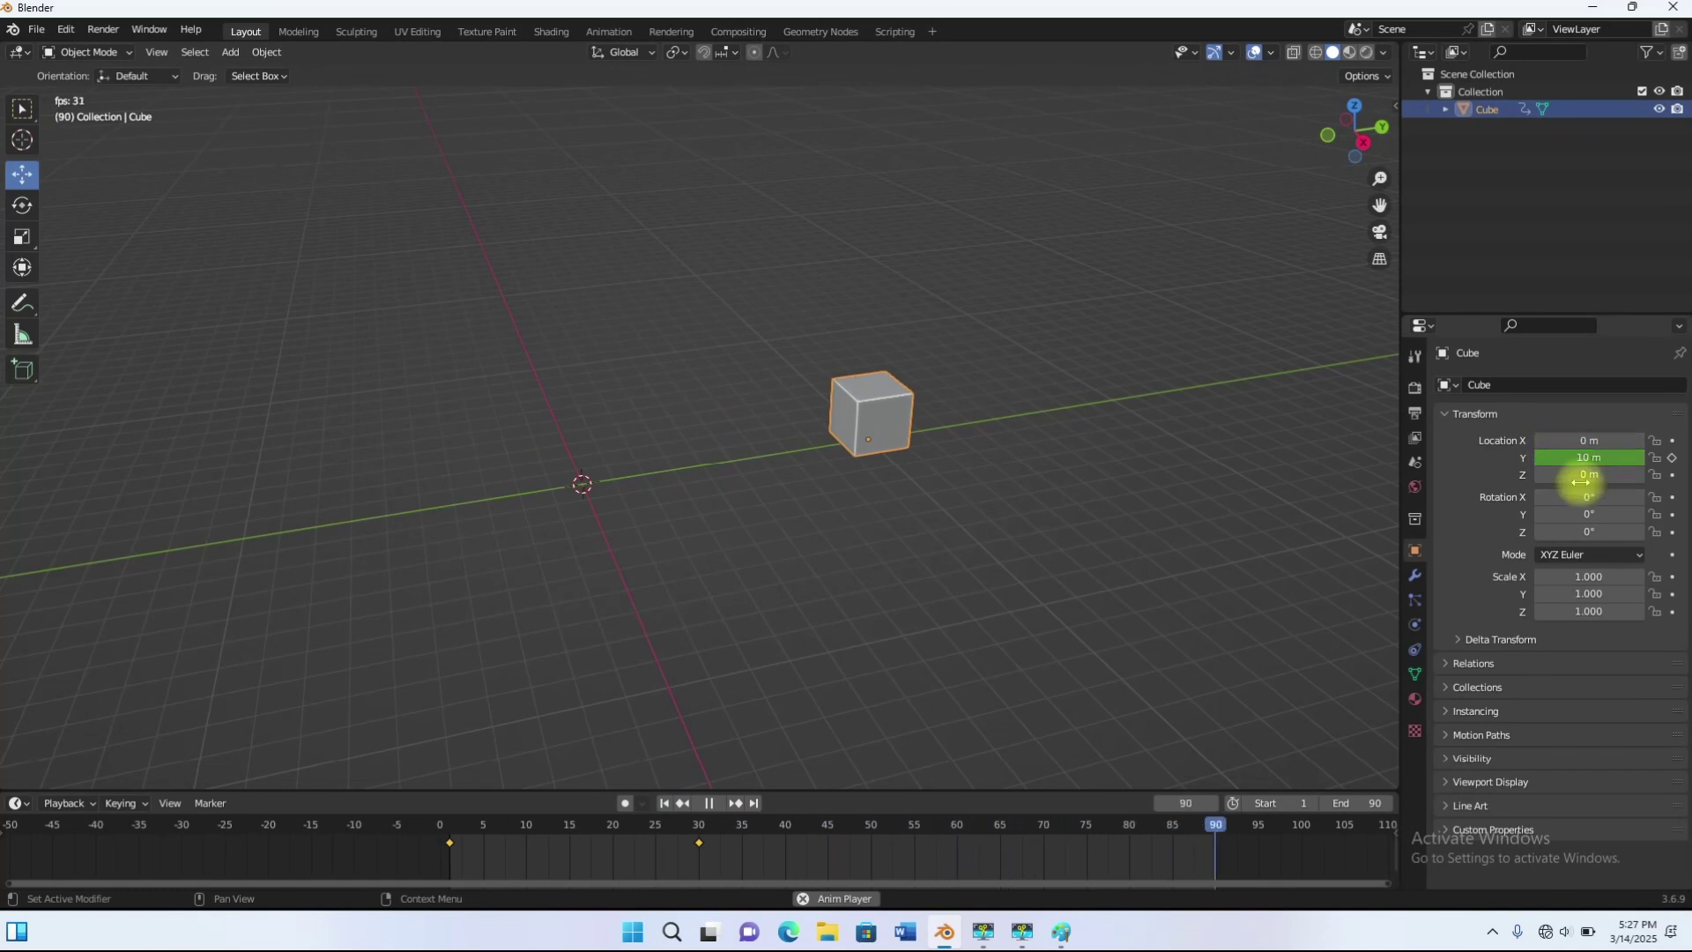
{"action": "key", "text": "i"}
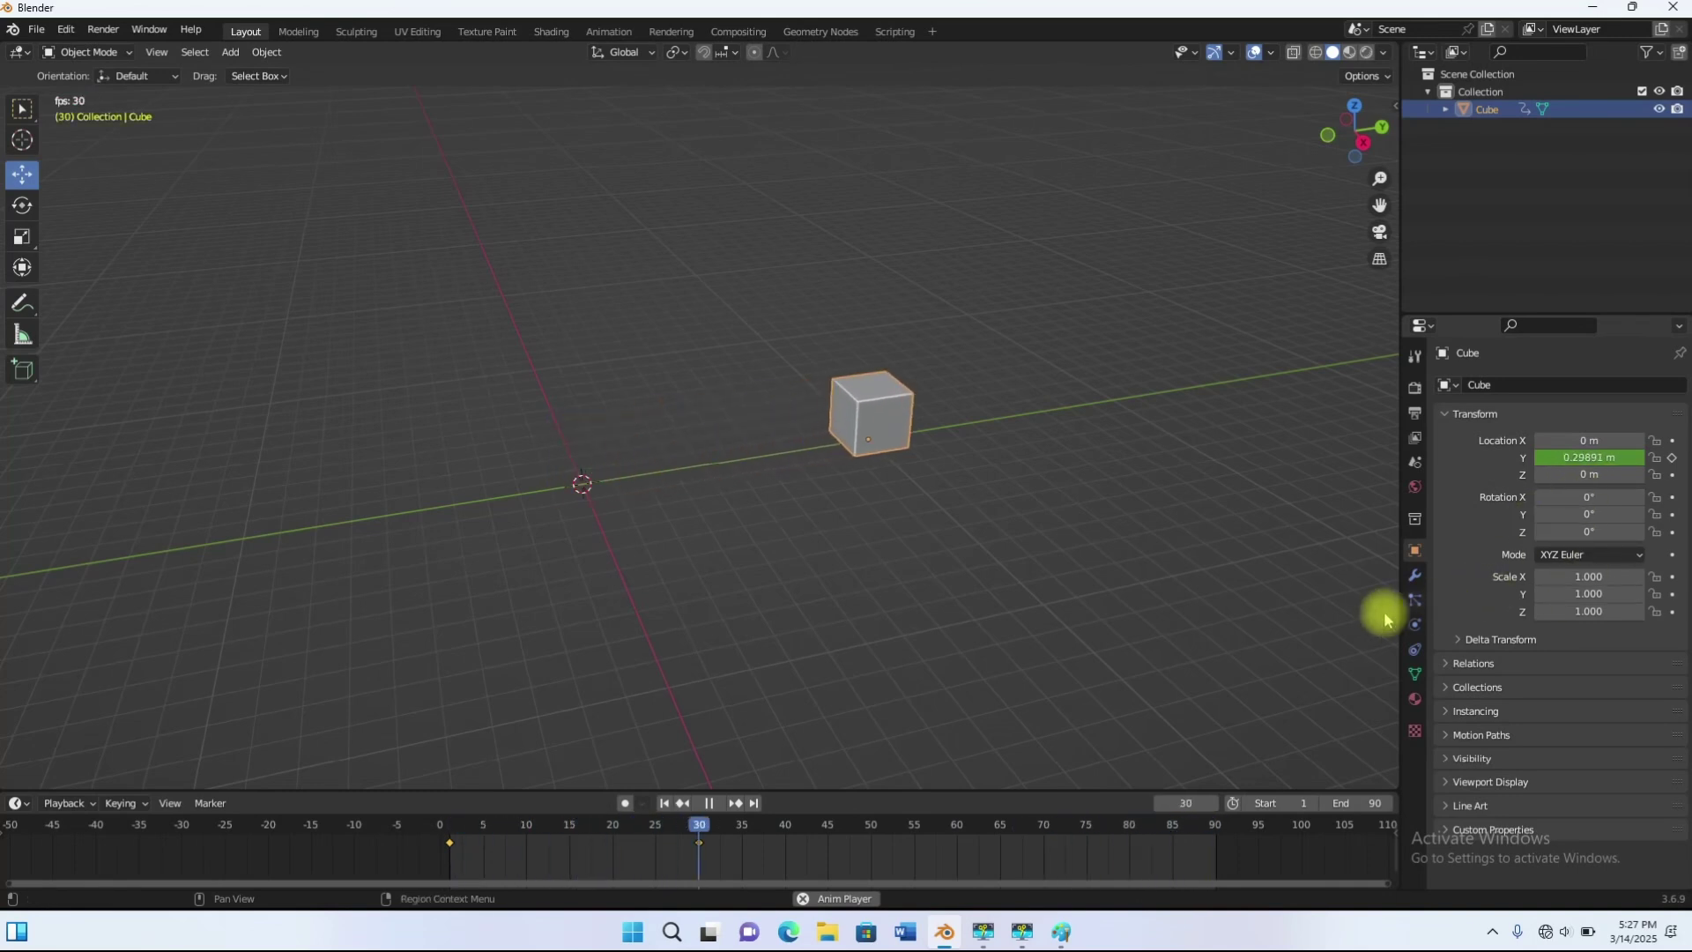
{"action": "left_click", "coordinate": [710, 803]}
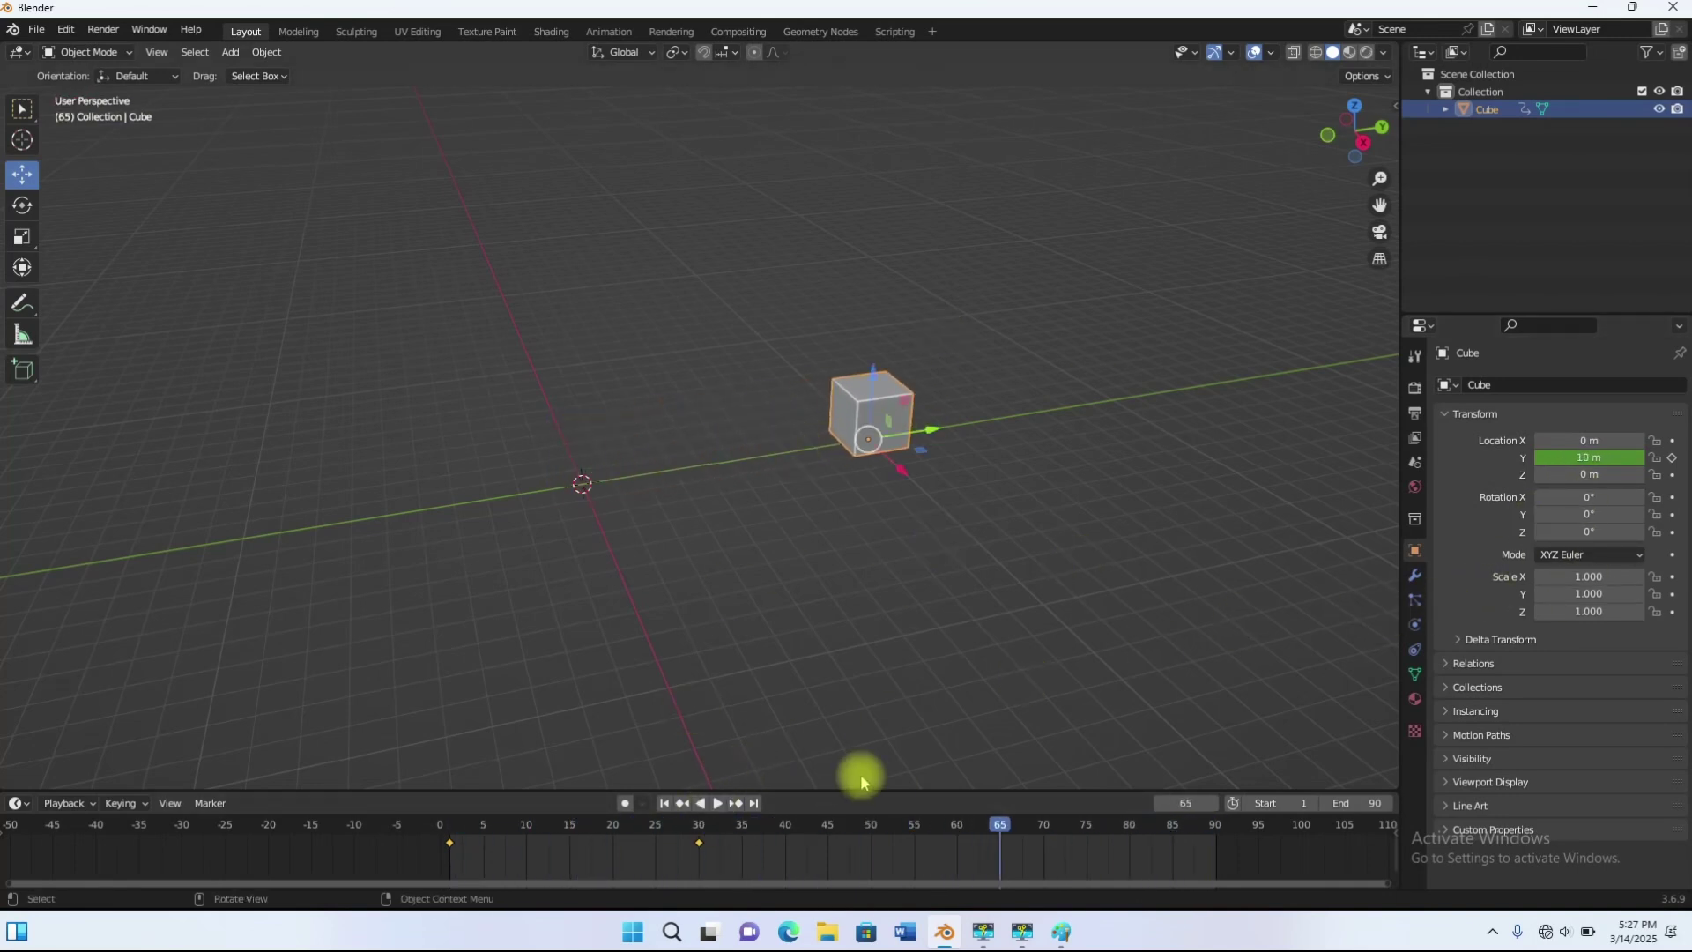
{"action": "left_click_drag", "start_coordinate": [996, 823], "coordinate": [447, 859]}
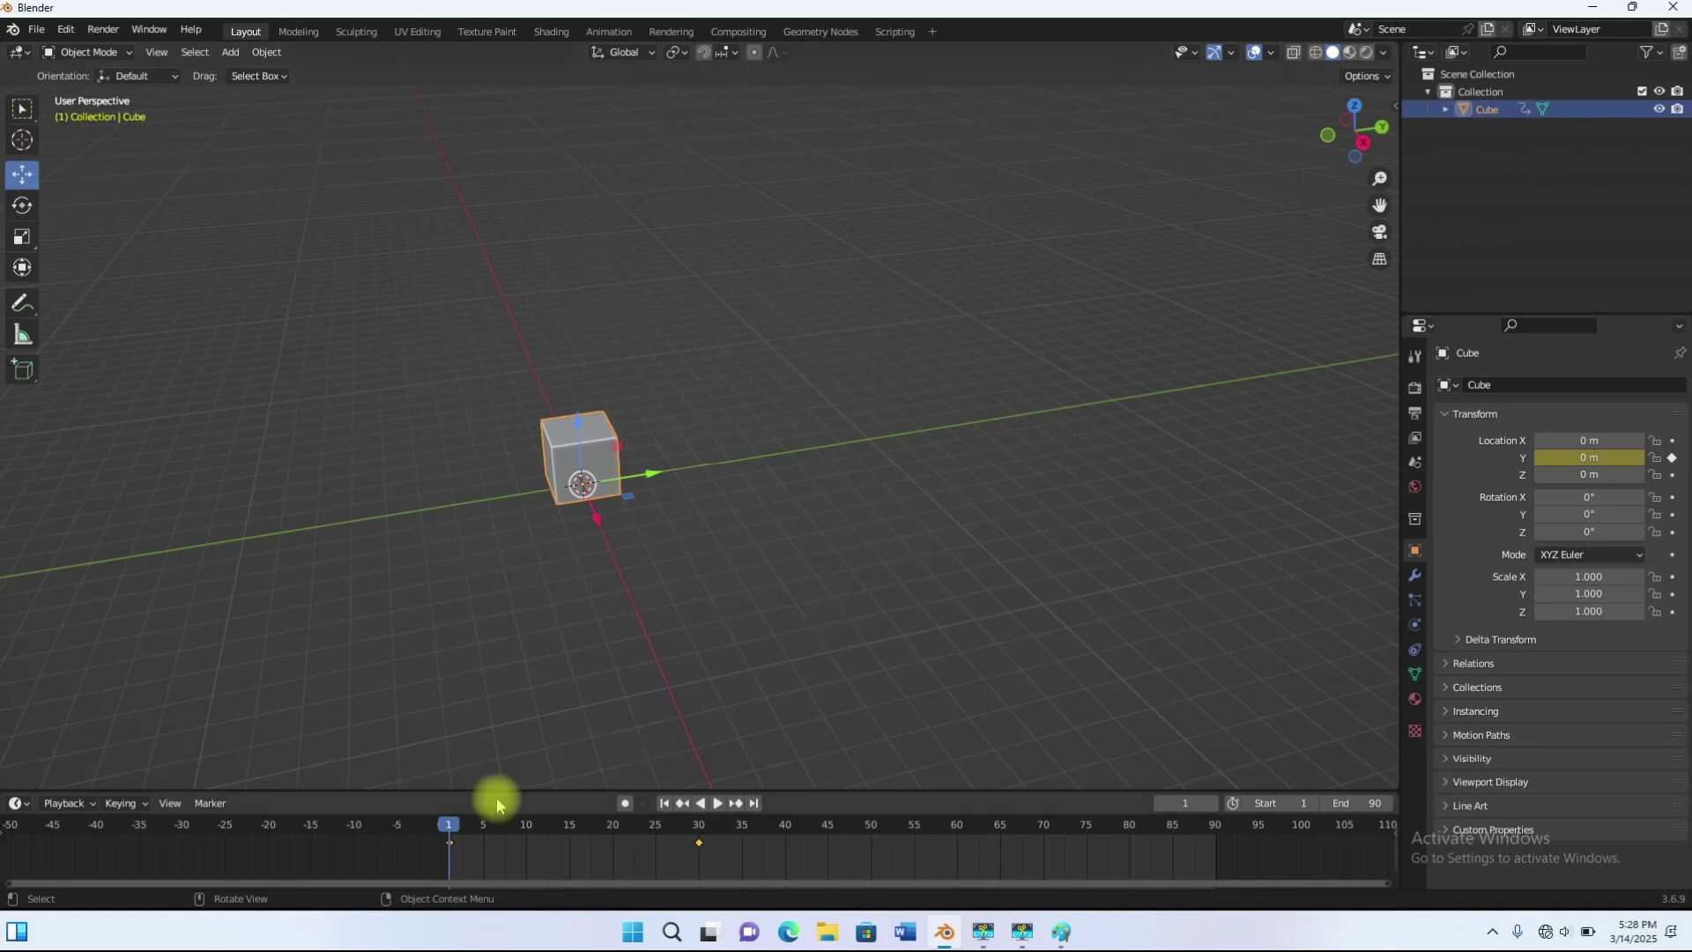
Step: Keyframe the cube's Z rotation at 0° on frame 1 and at 360° on frame 30
{"action": "mouse_move", "coordinate": [446, 831]}
{"action": "left_mouse_down"}
{"action": "mouse_move", "coordinate": [702, 842]}
{"action": "mouse_move", "coordinate": [507, 829]}
{"action": "mouse_move", "coordinate": [449, 844]}
{"action": "left_mouse_up"}
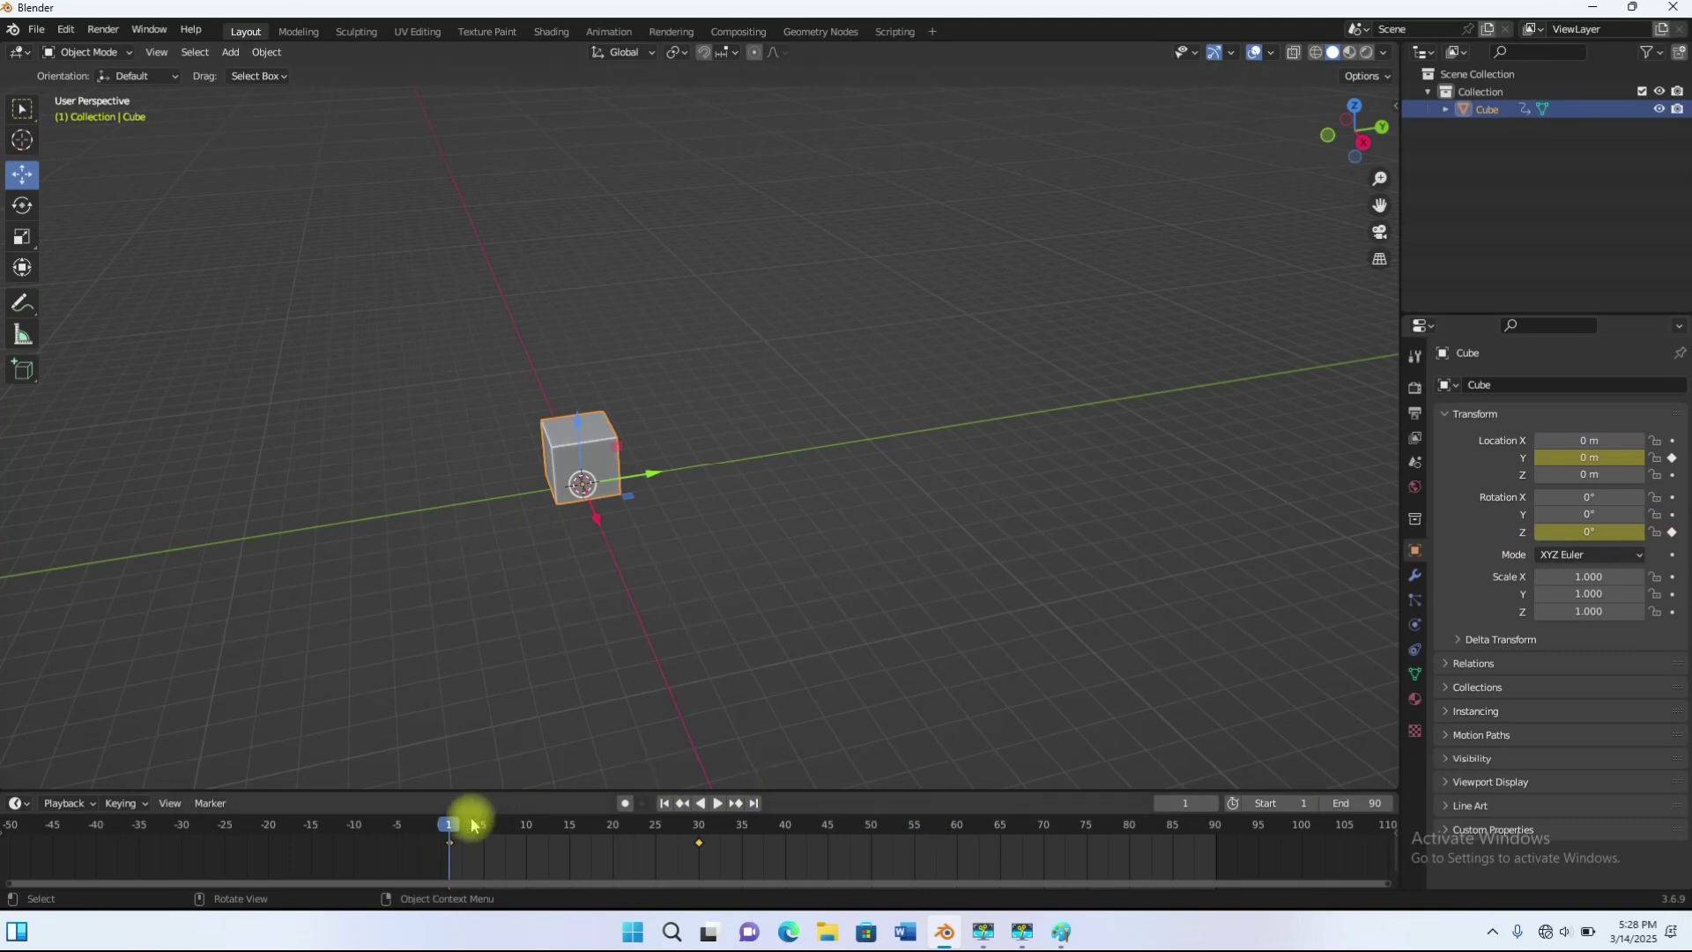
{"action": "left_click_drag", "start_coordinate": [450, 828], "coordinate": [587, 824]}
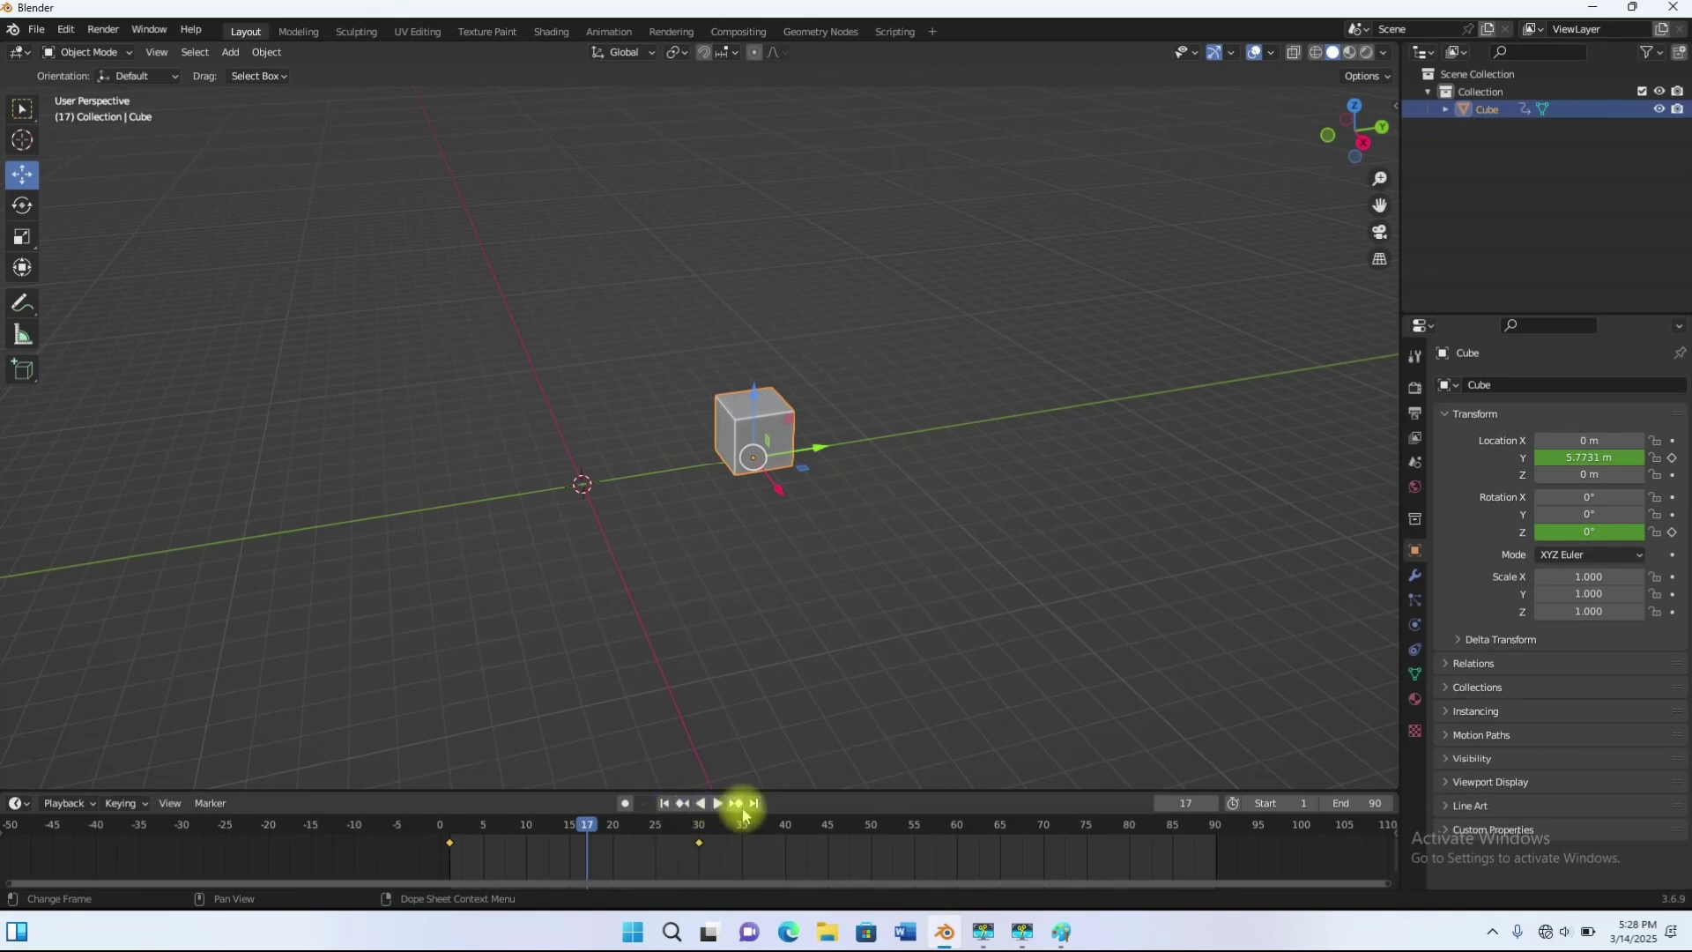
{"action": "left_click", "coordinate": [683, 804]}
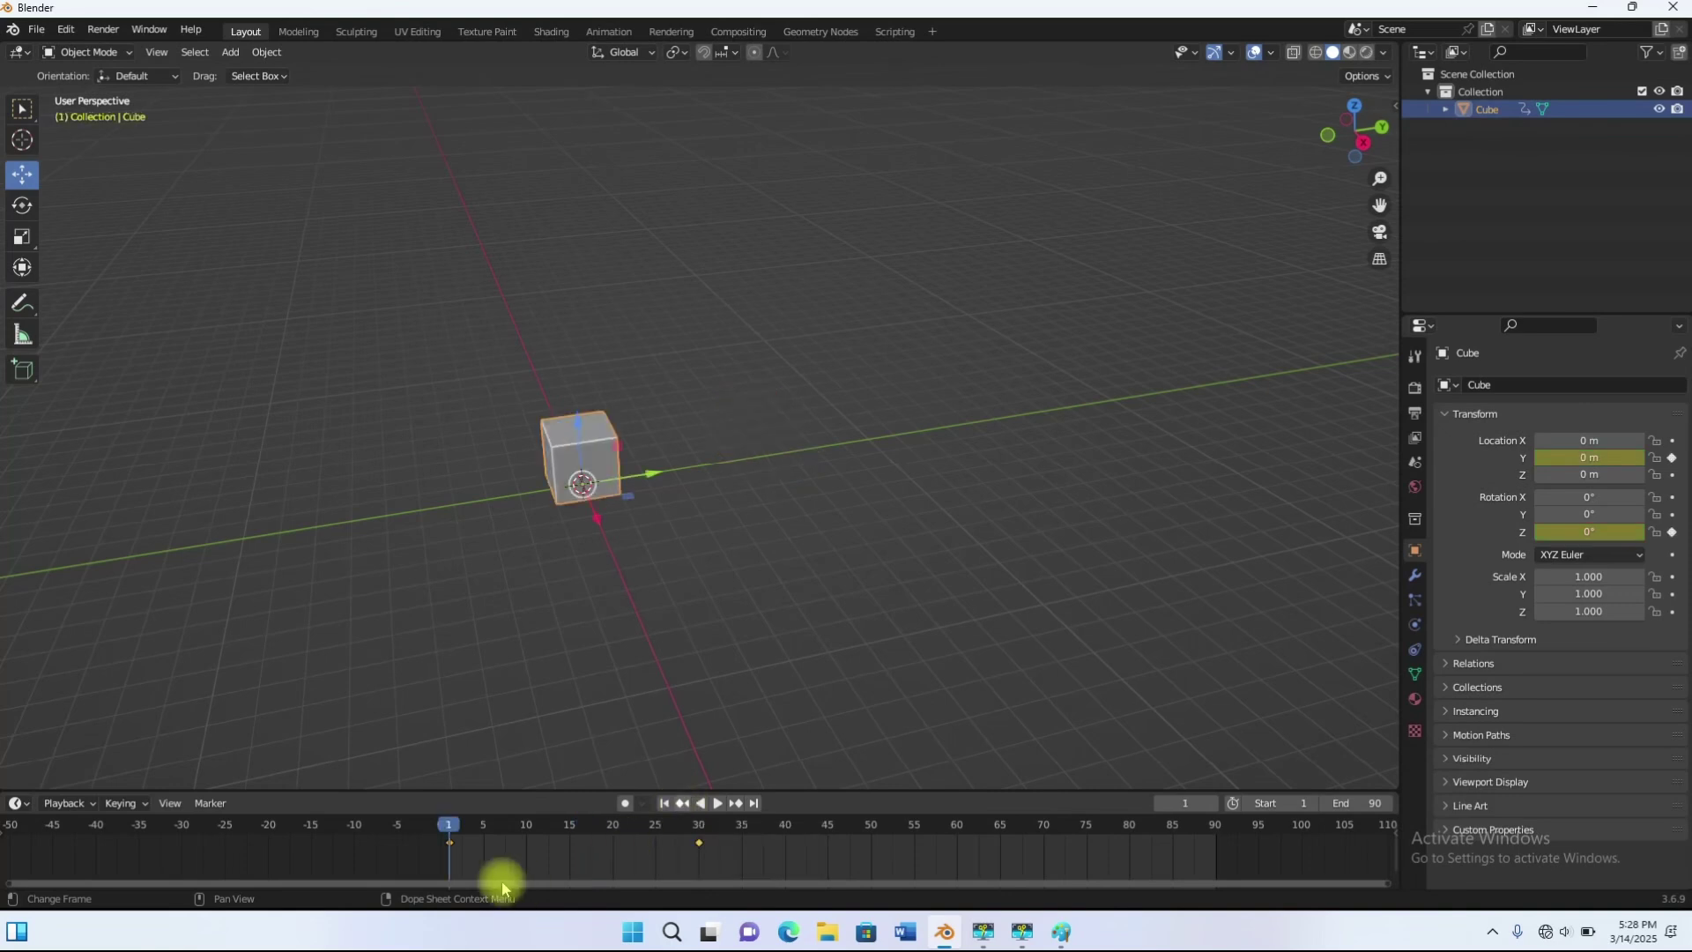
{"action": "left_click", "coordinate": [737, 803]}
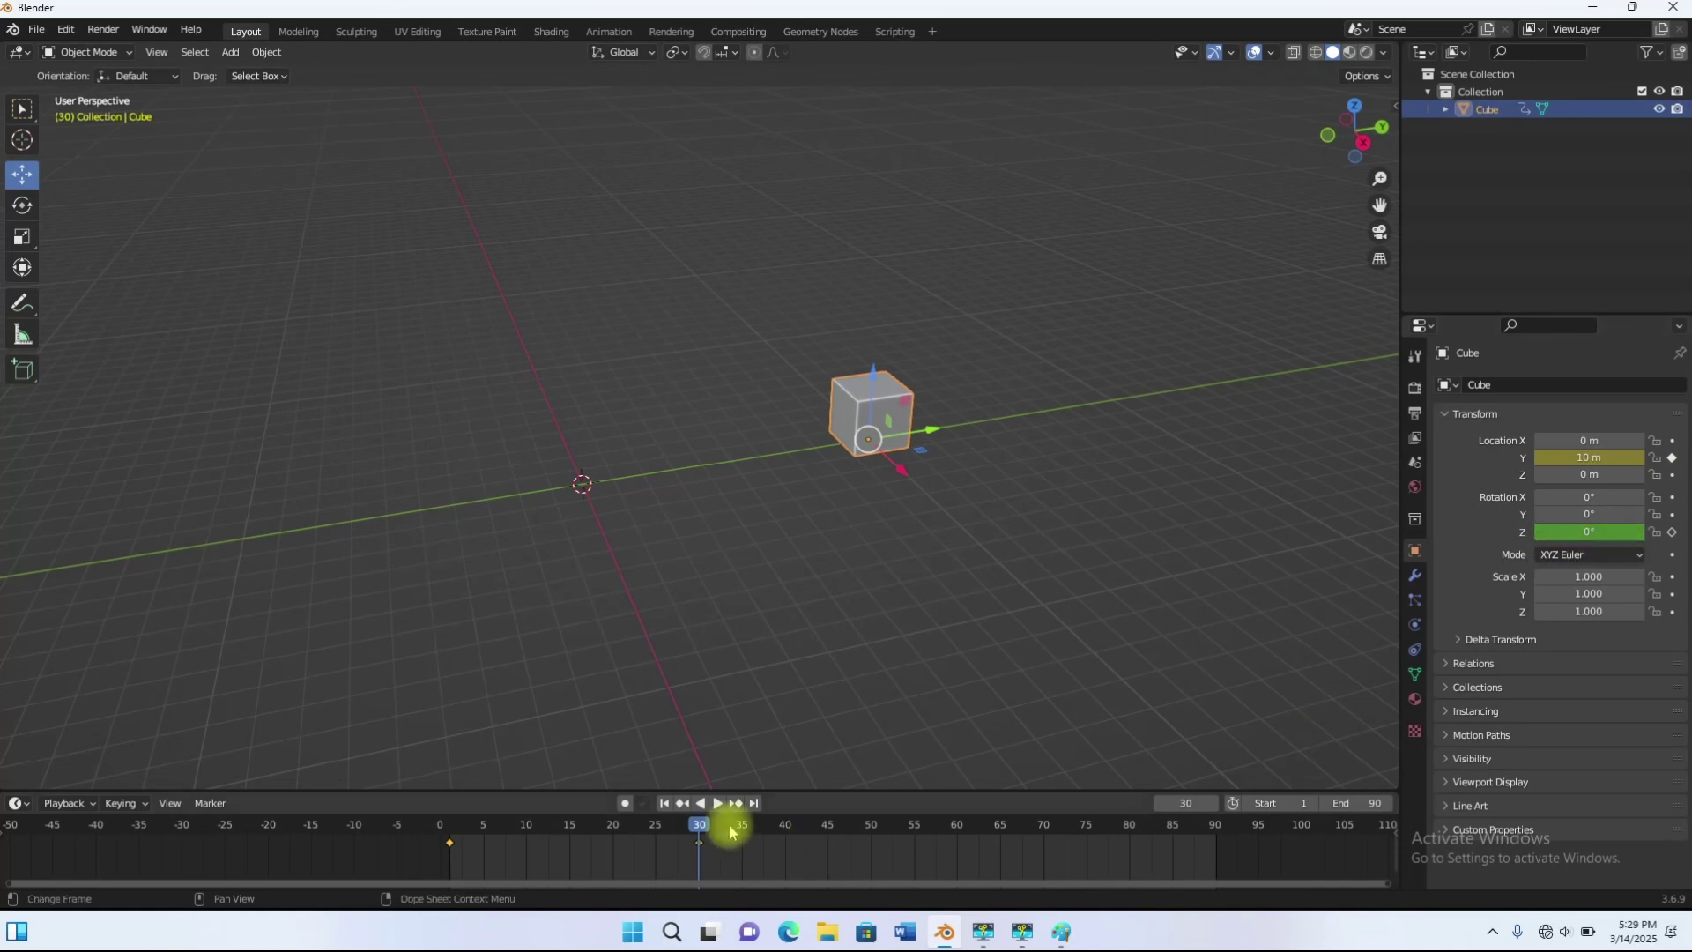
{"action": "left_click_drag", "start_coordinate": [1586, 532], "coordinate": [1586, 533]}
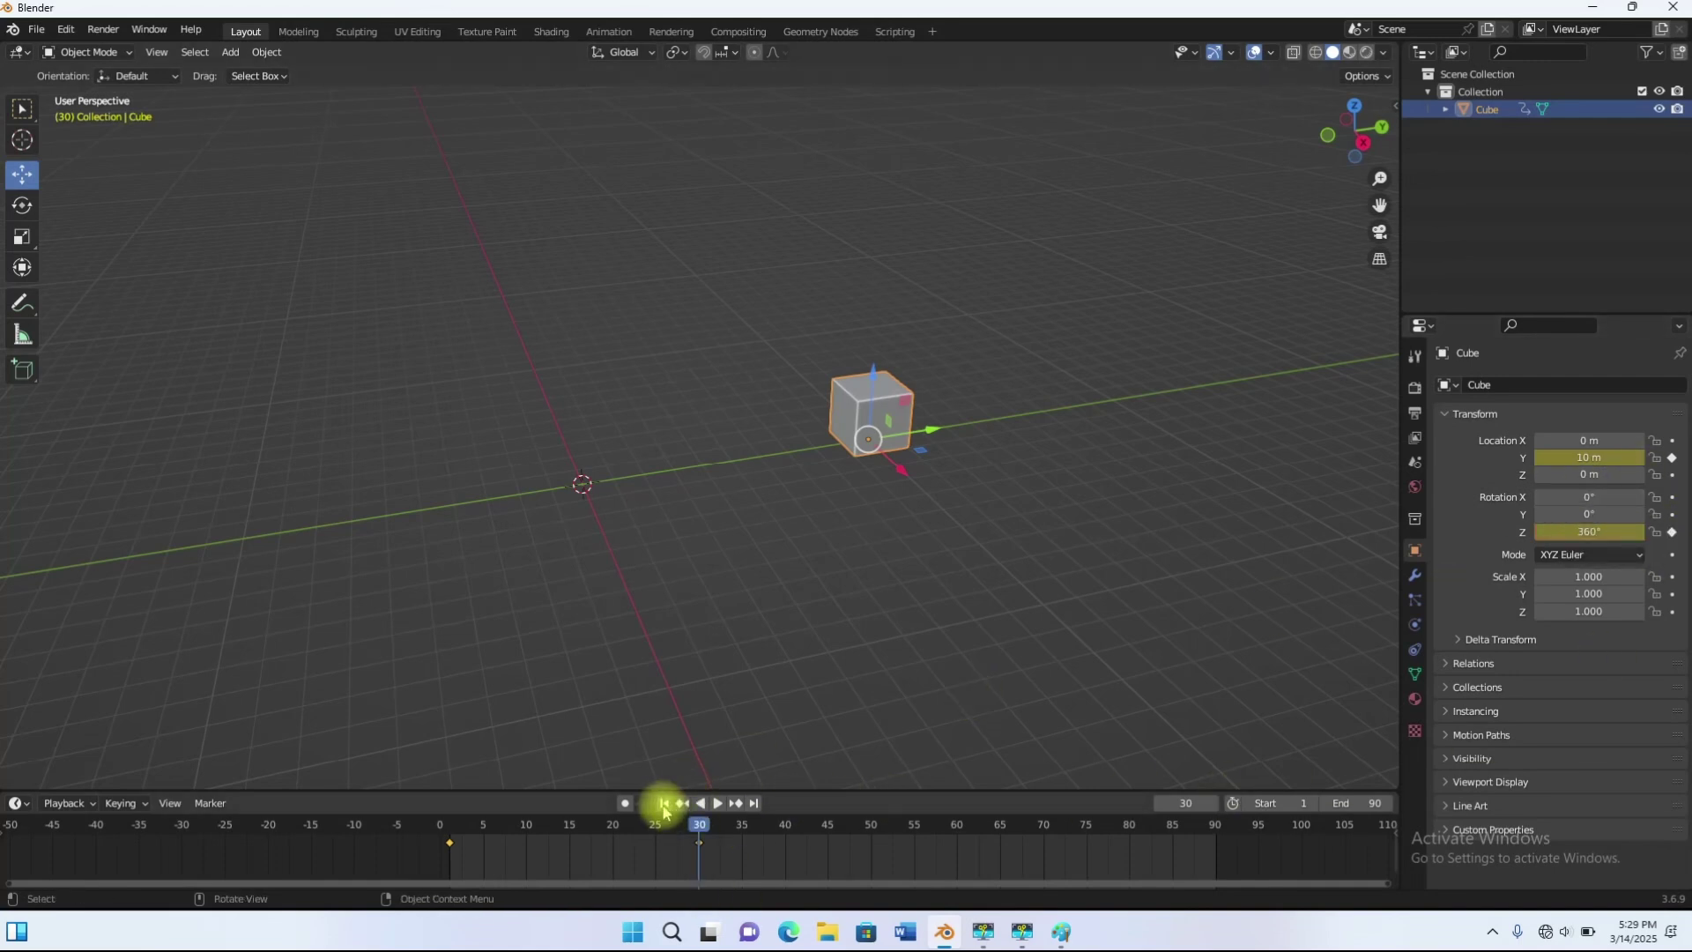
Step: Play the combined movement and rotation from the start frame, and set the animation's end frame to 30
{"action": "left_click", "coordinate": [664, 803]}
{"action": "left_click", "coordinate": [717, 803]}
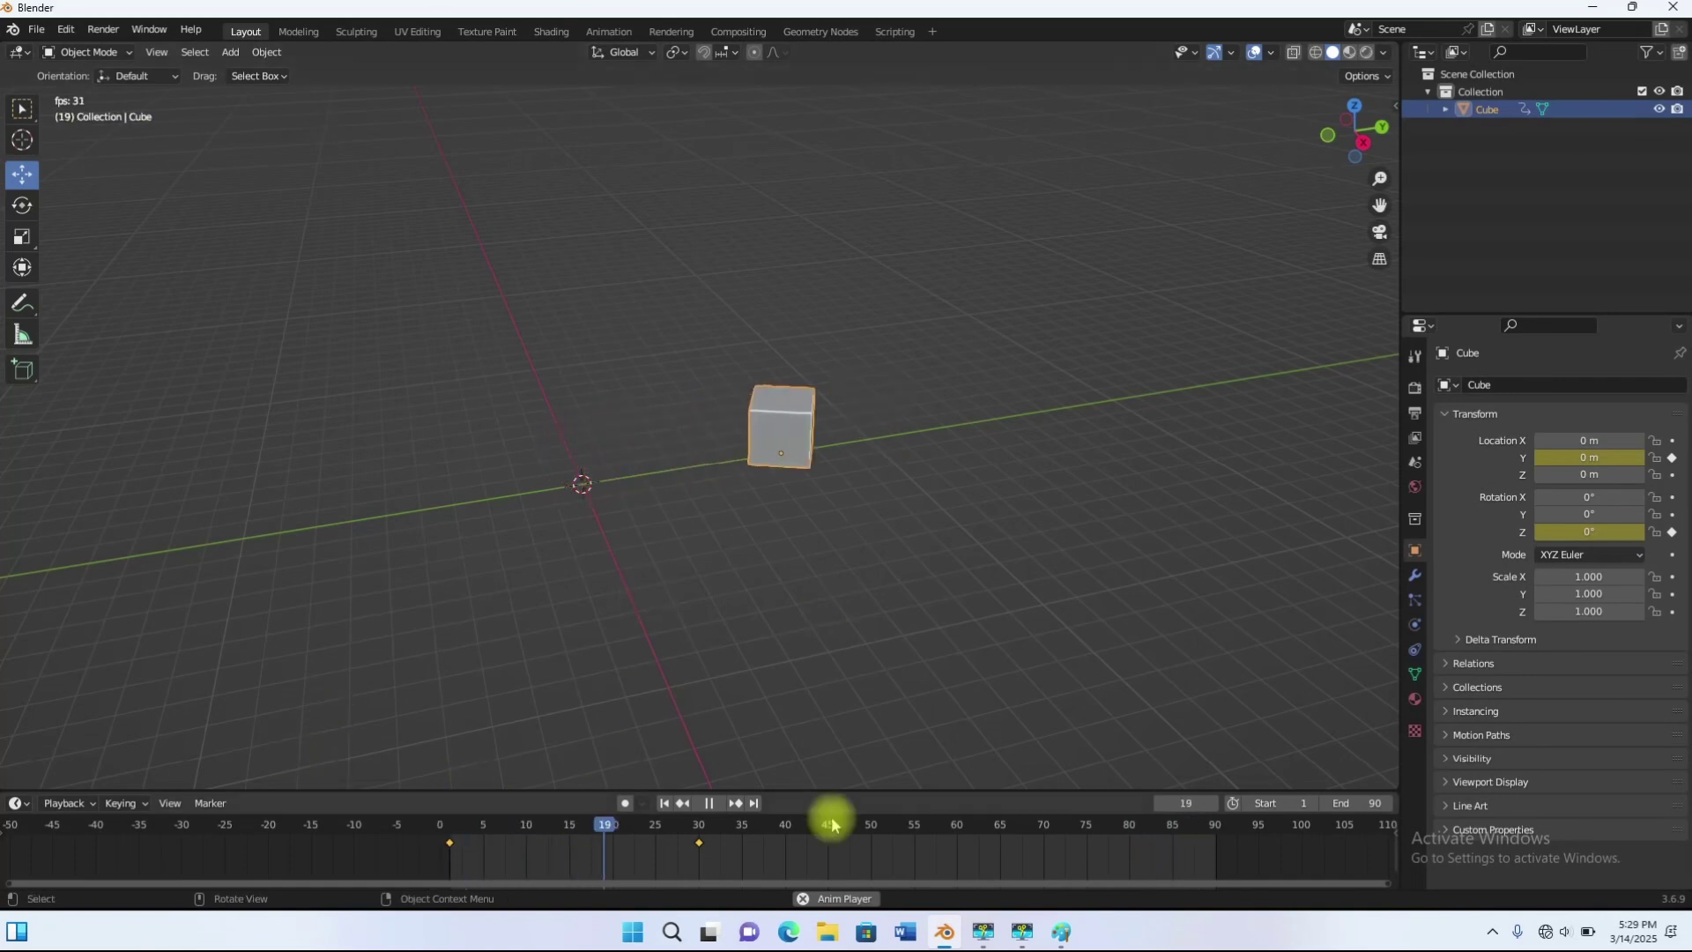
{"action": "left_click_drag", "start_coordinate": [851, 791], "coordinate": [906, 776]}
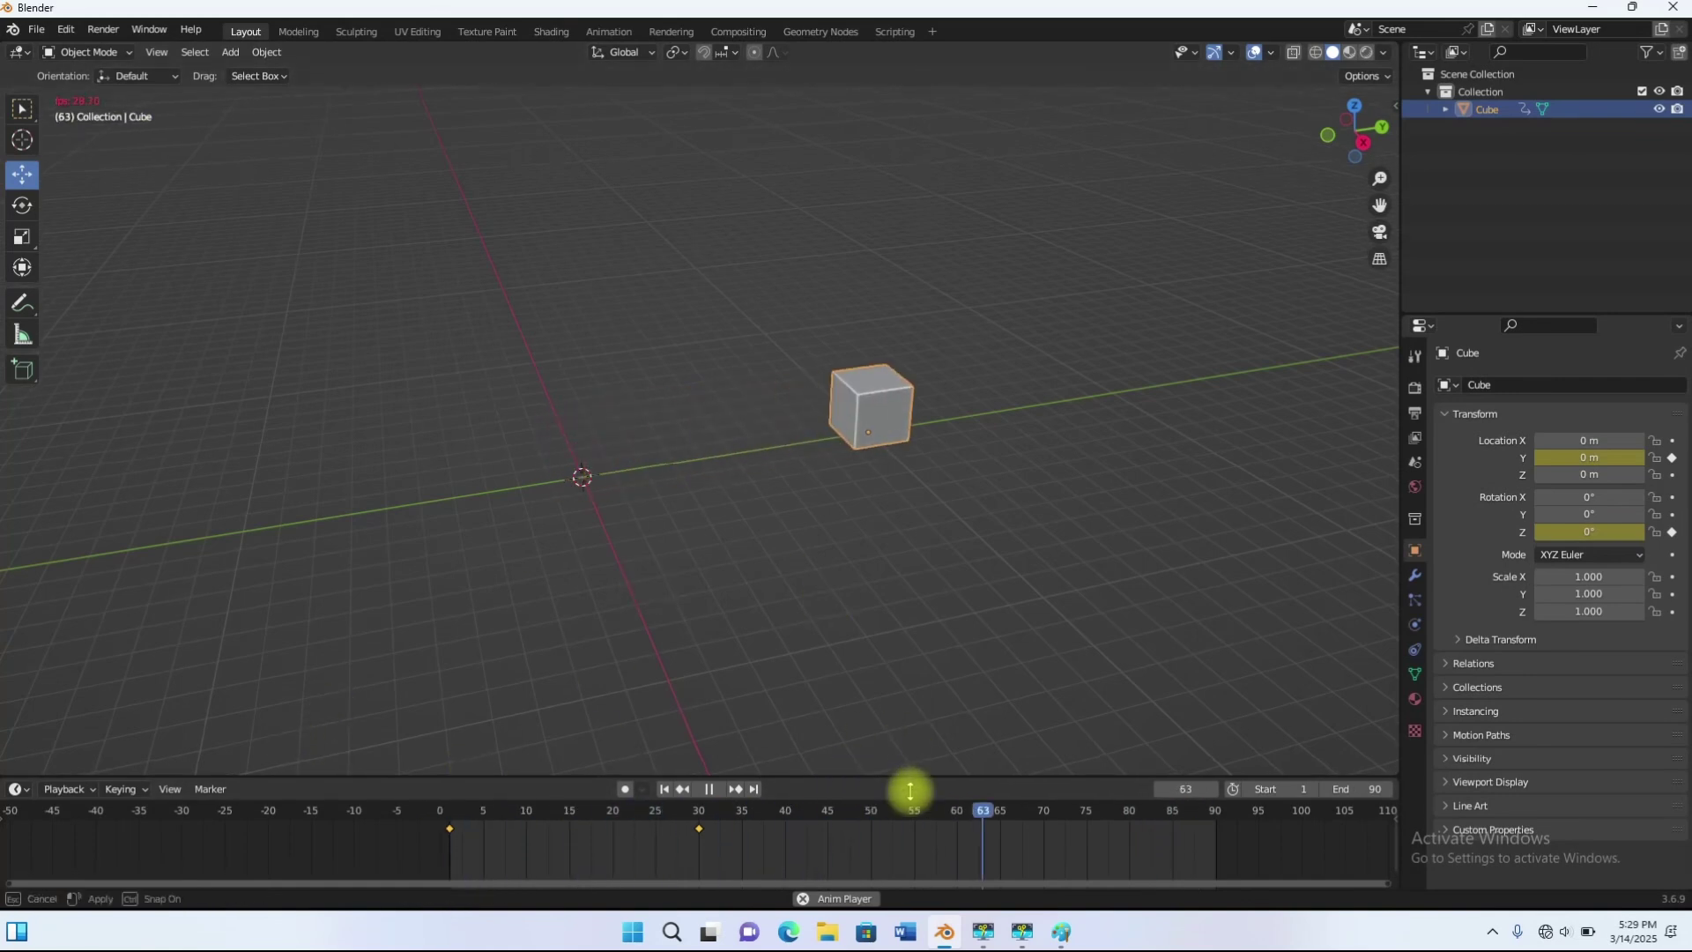
{"action": "left_click", "coordinate": [1379, 789]}
{"action": "type", "text": "30"}
{"action": "key", "text": "Return"}
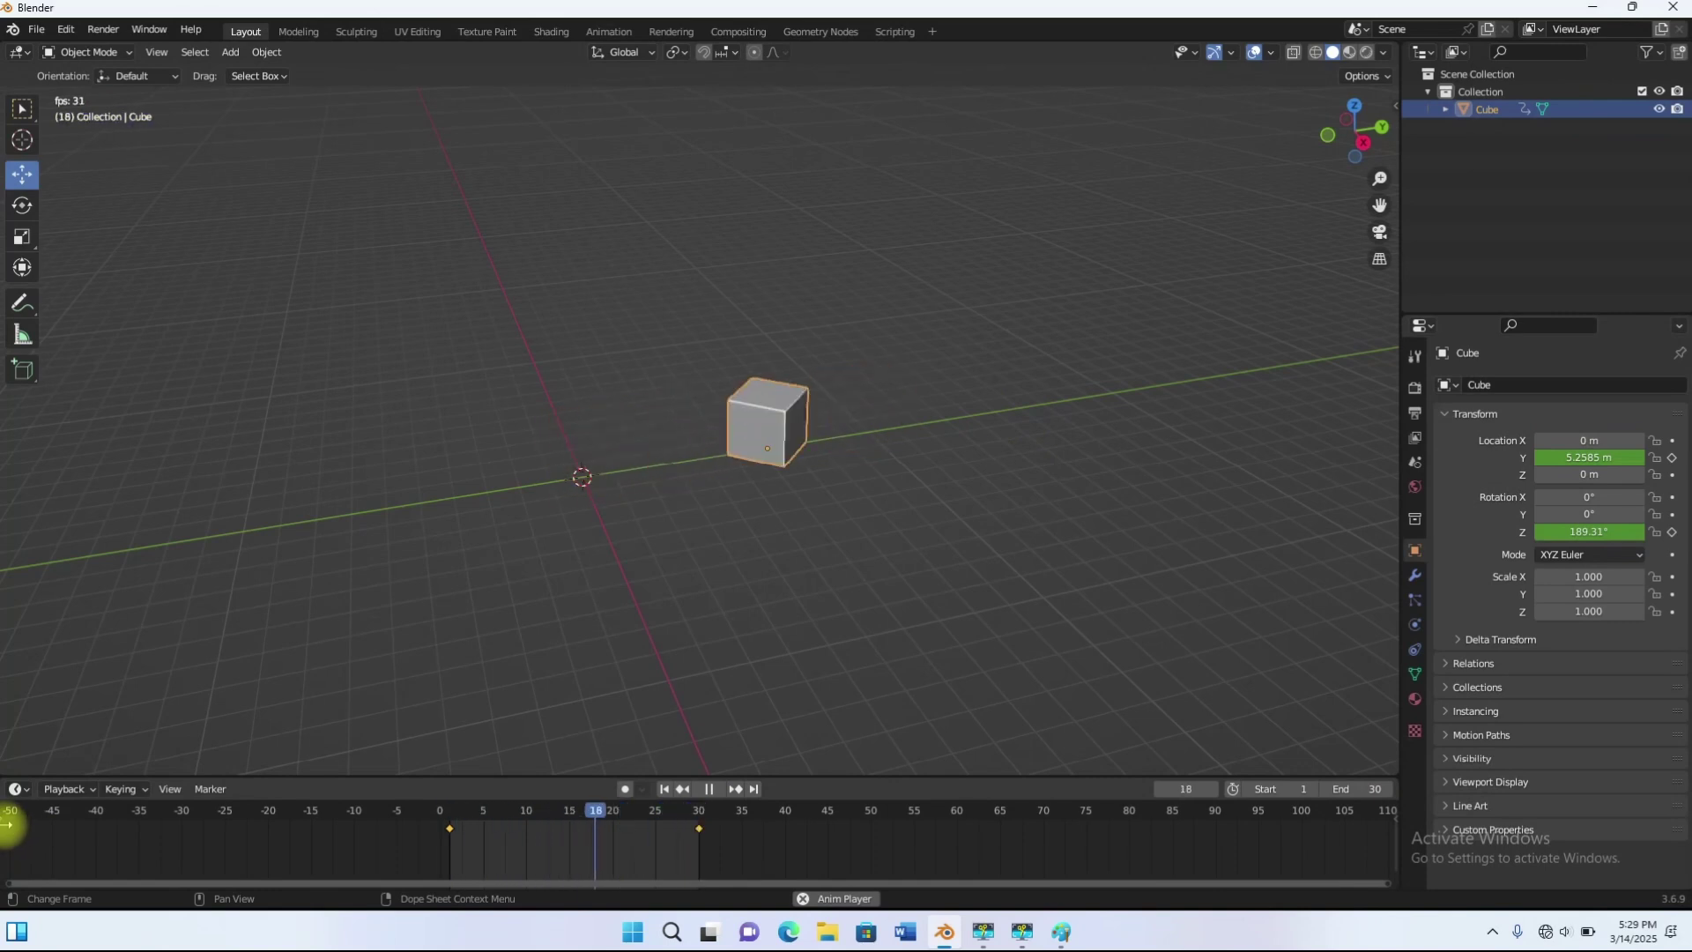
Step: Enlarge the timeline and expand its channel list down to the cube's Y Location and Z Euler Rotation channels
{"action": "left_click_drag", "start_coordinate": [9, 824], "coordinate": [155, 827]}
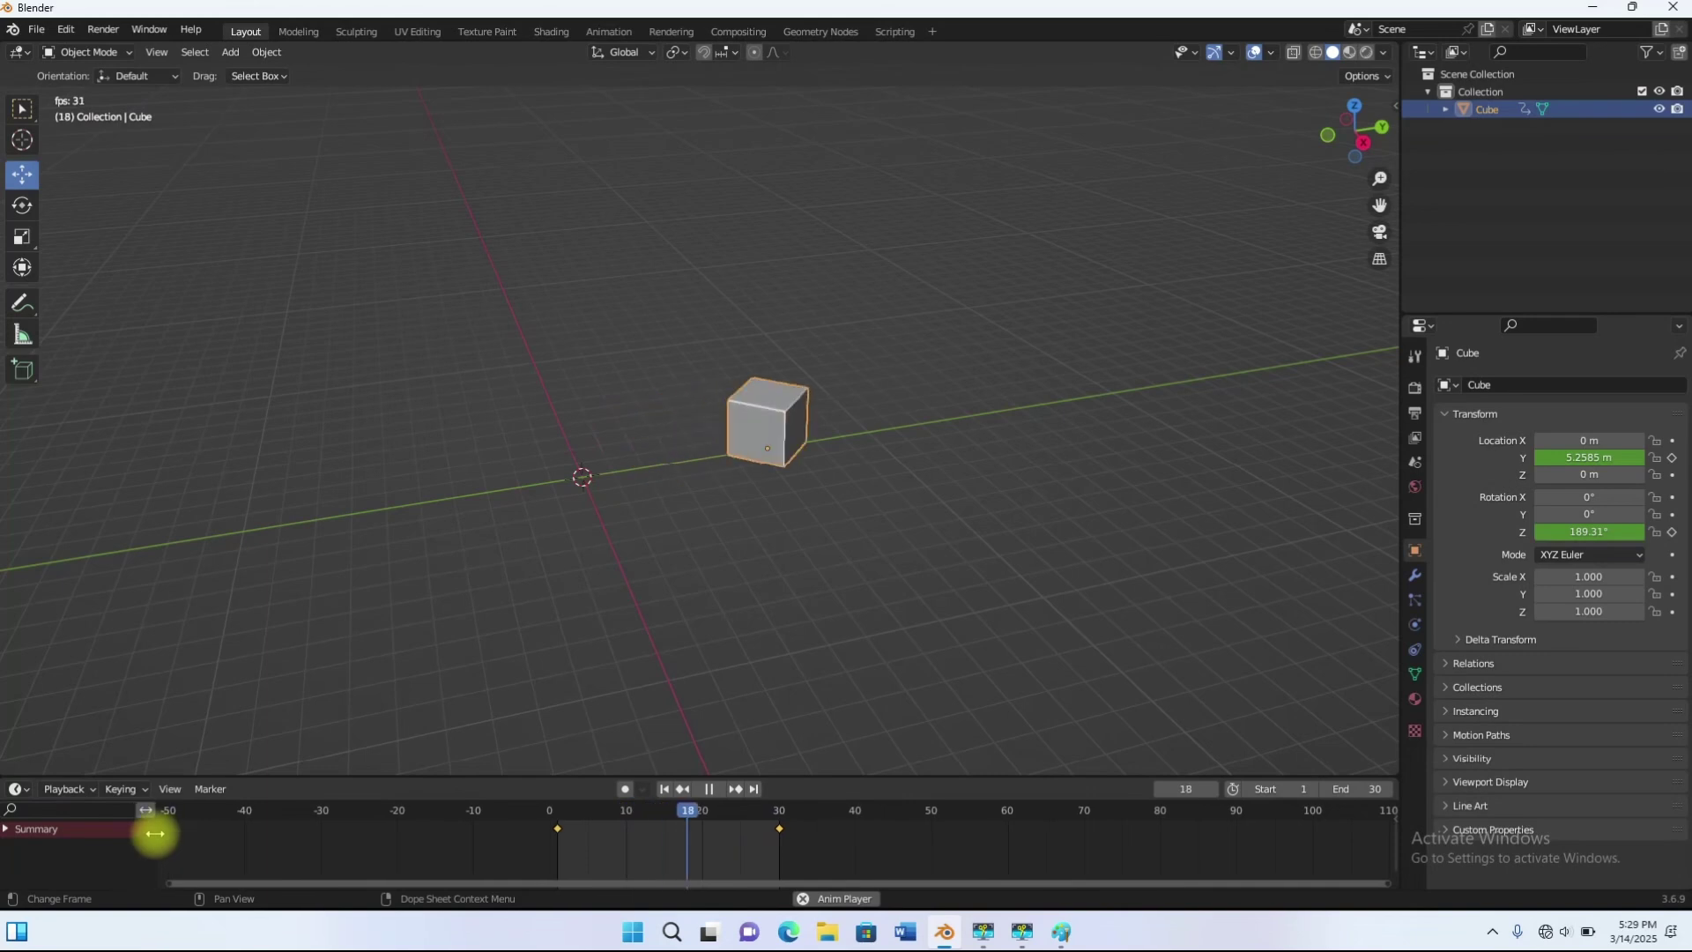
{"action": "left_click_drag", "start_coordinate": [821, 775], "coordinate": [823, 719]}
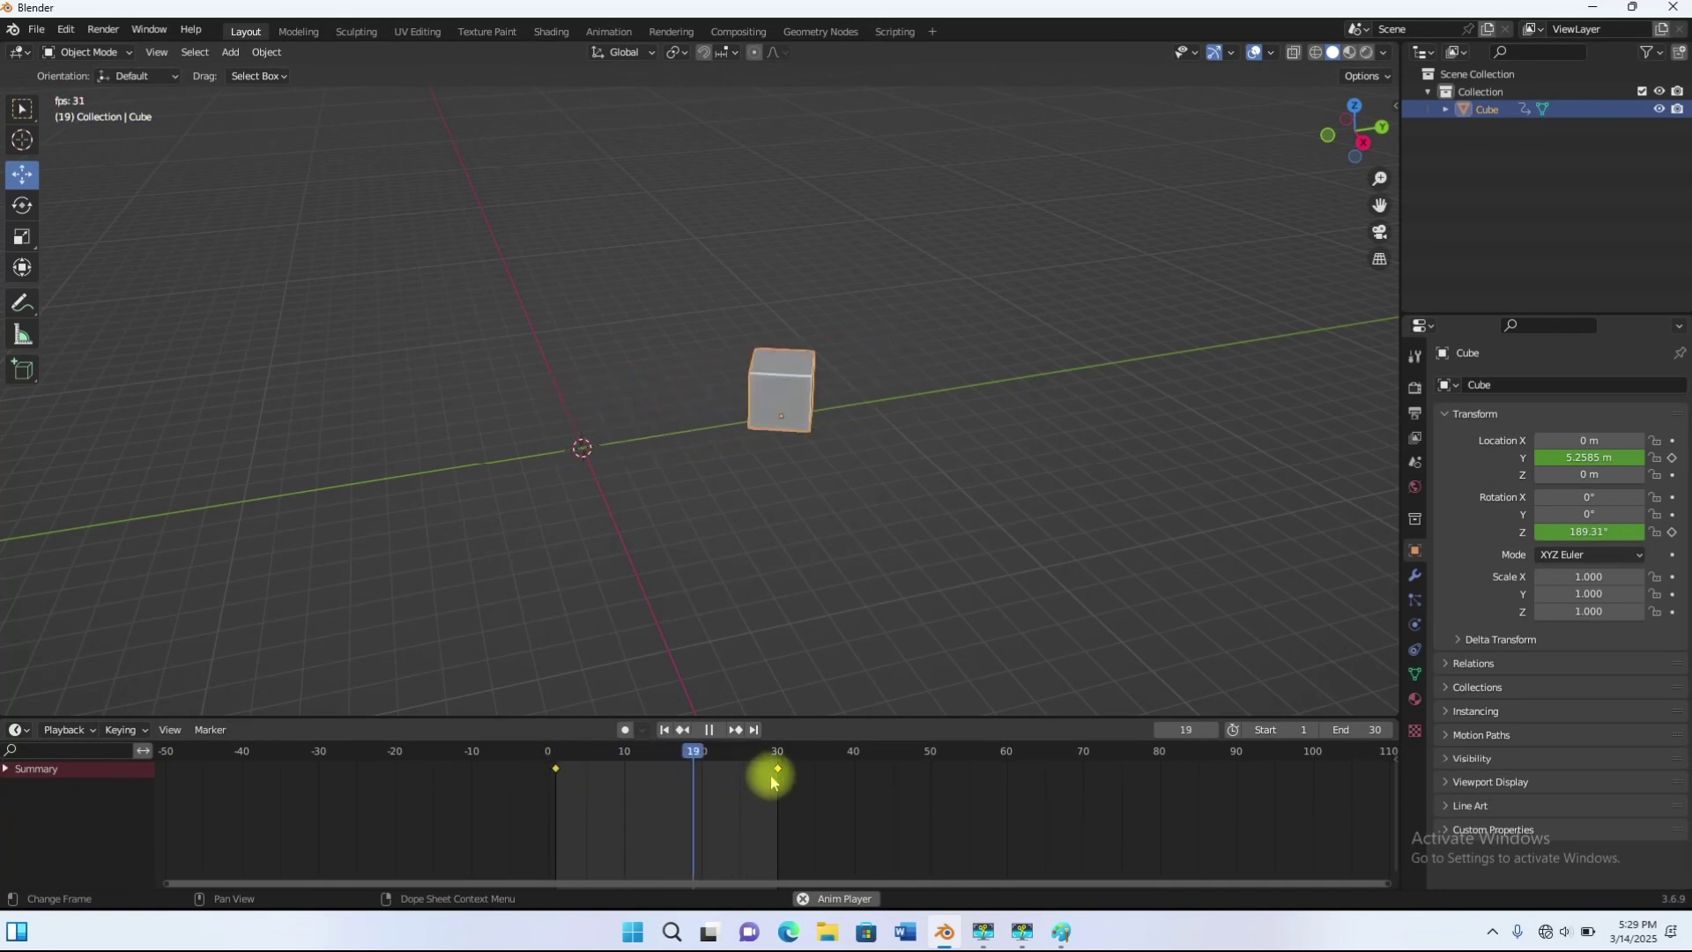
{"action": "left_click", "coordinate": [6, 770]}
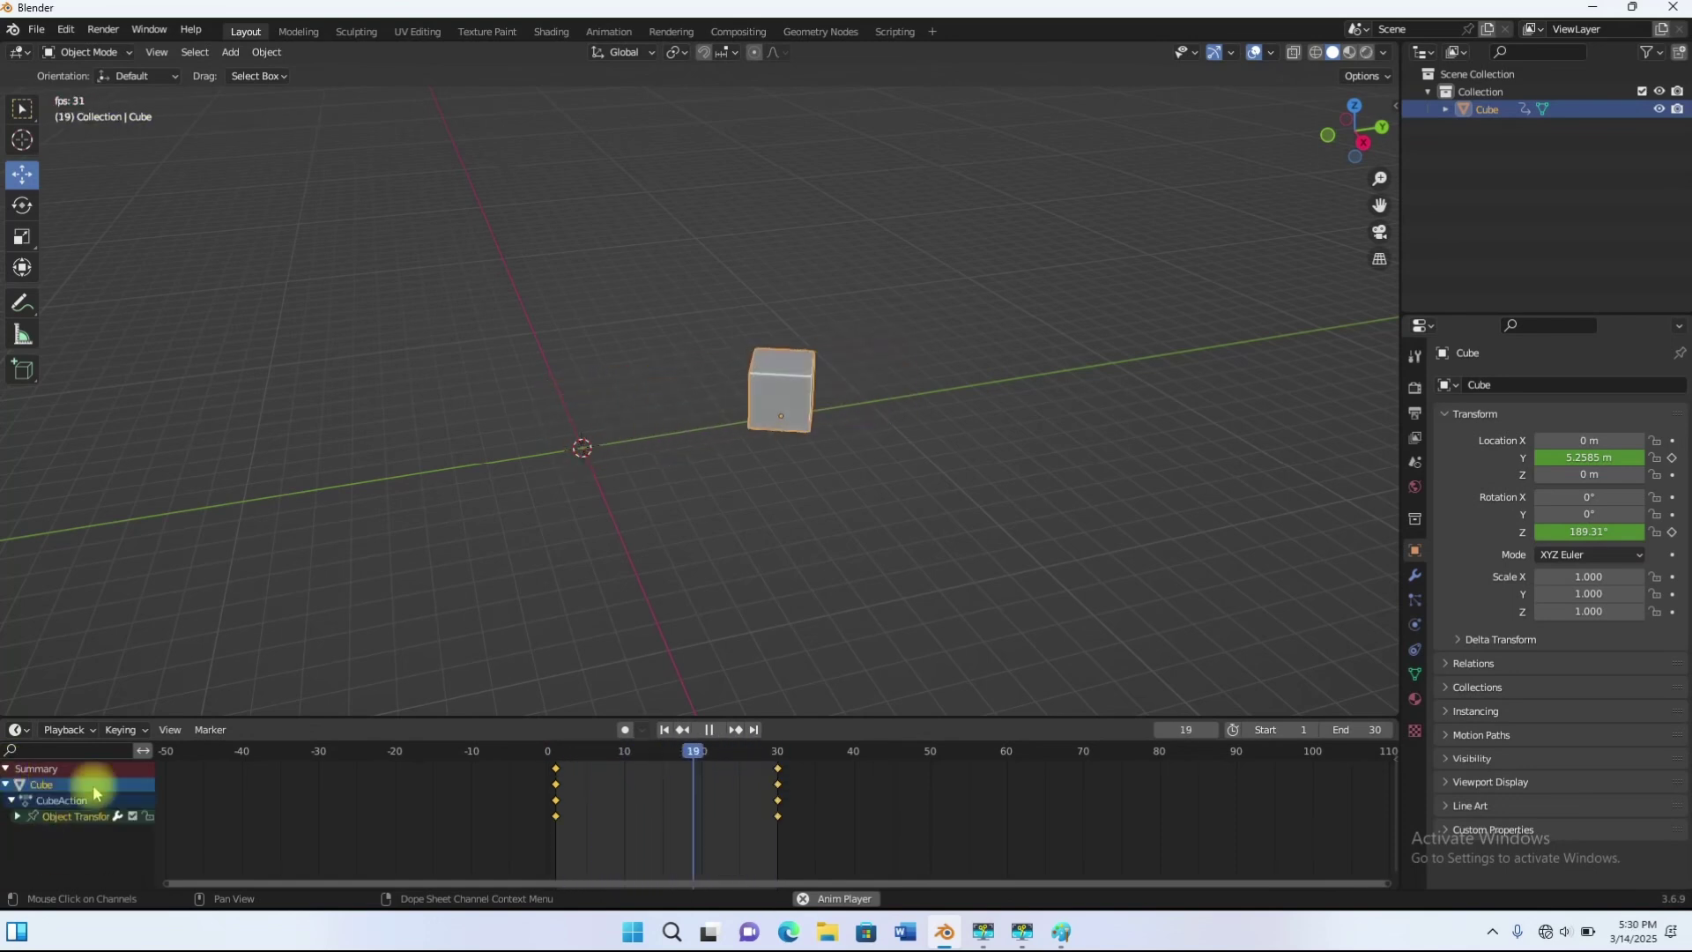
{"action": "left_click", "coordinate": [17, 820]}
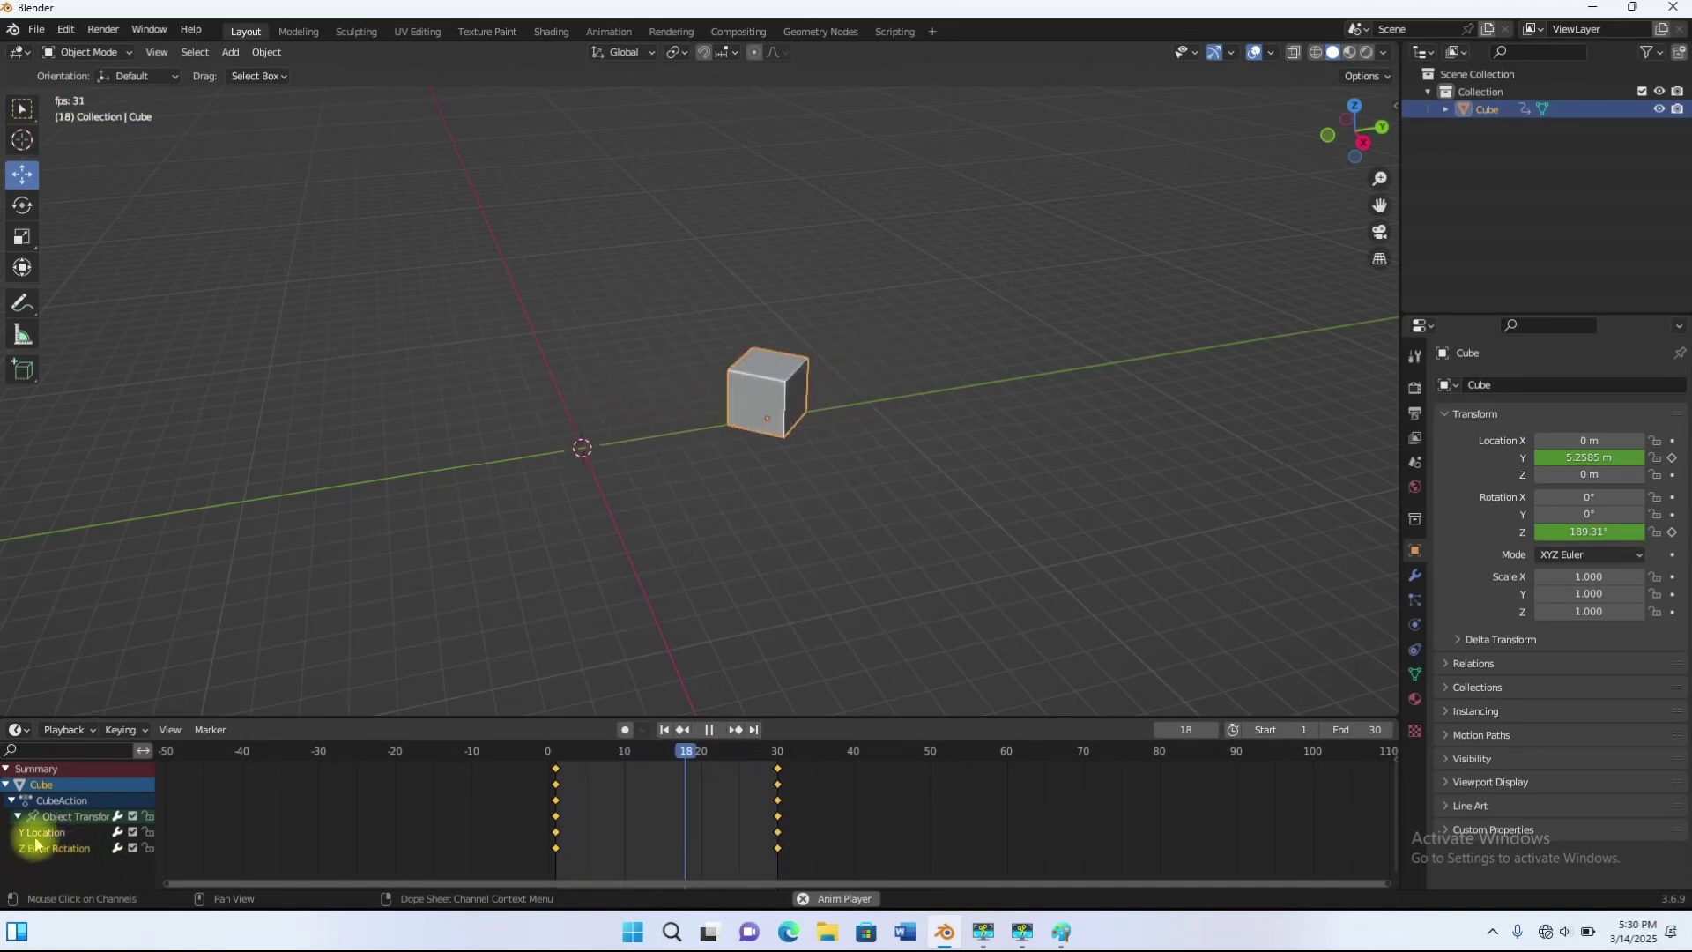
Step: Move the cube's first Z Euler Rotation keyframe from frame 1 to about frame 12
{"action": "left_click", "coordinate": [67, 850]}
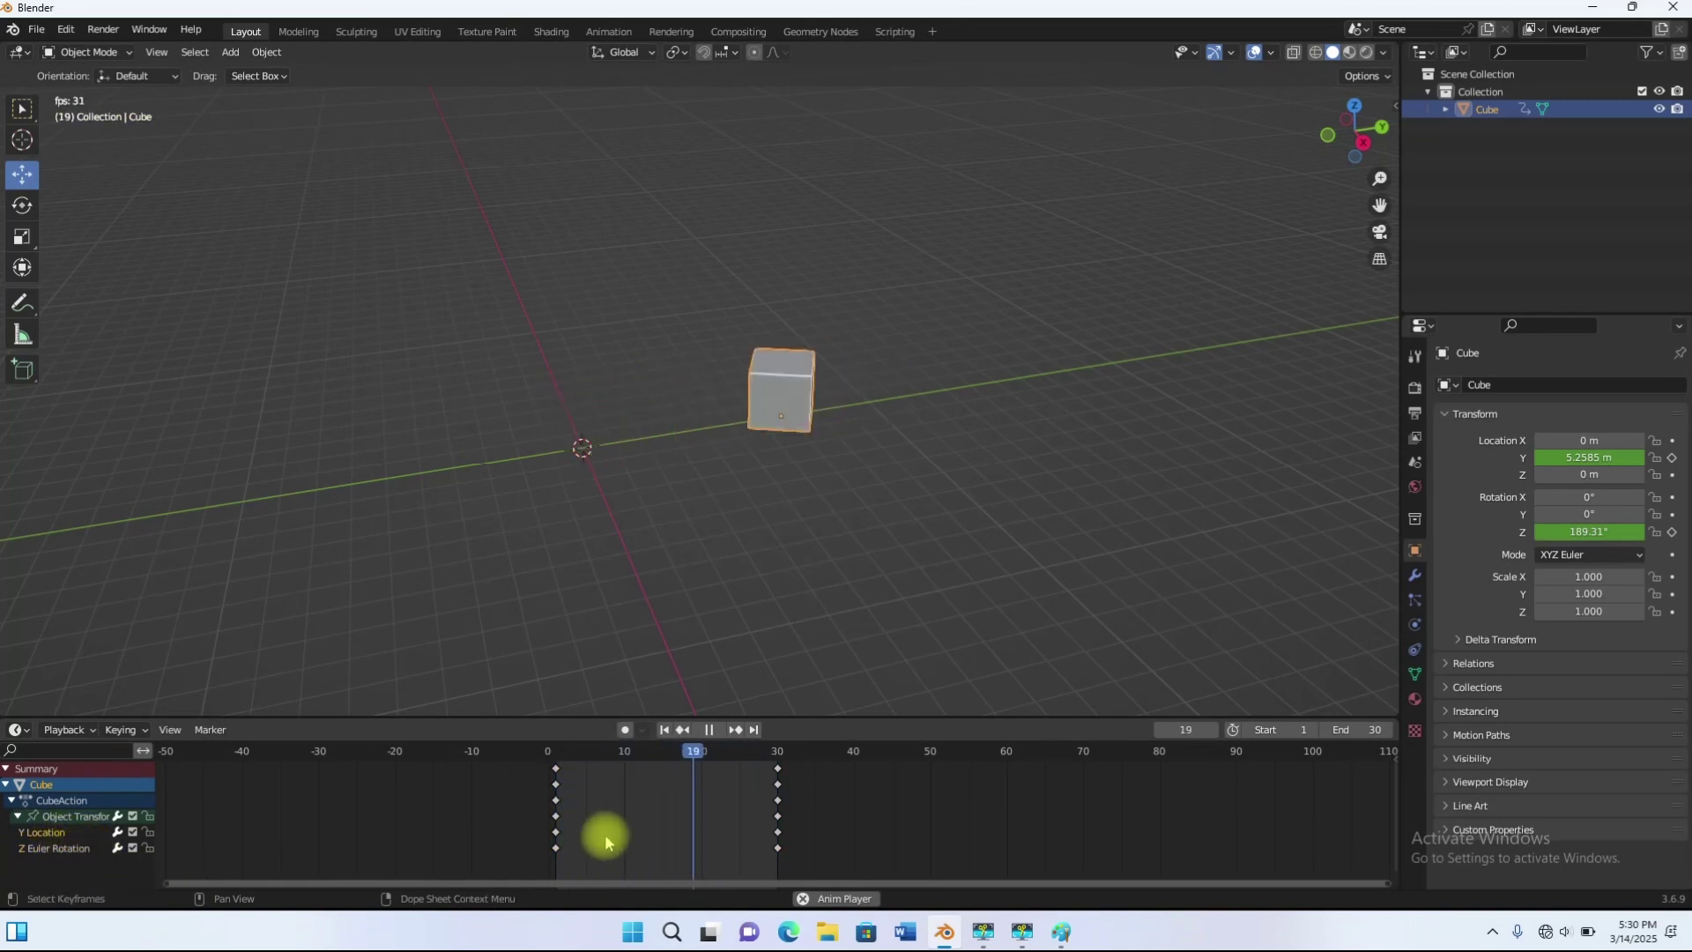
{"action": "left_click", "coordinate": [64, 852], "text": "shift"}
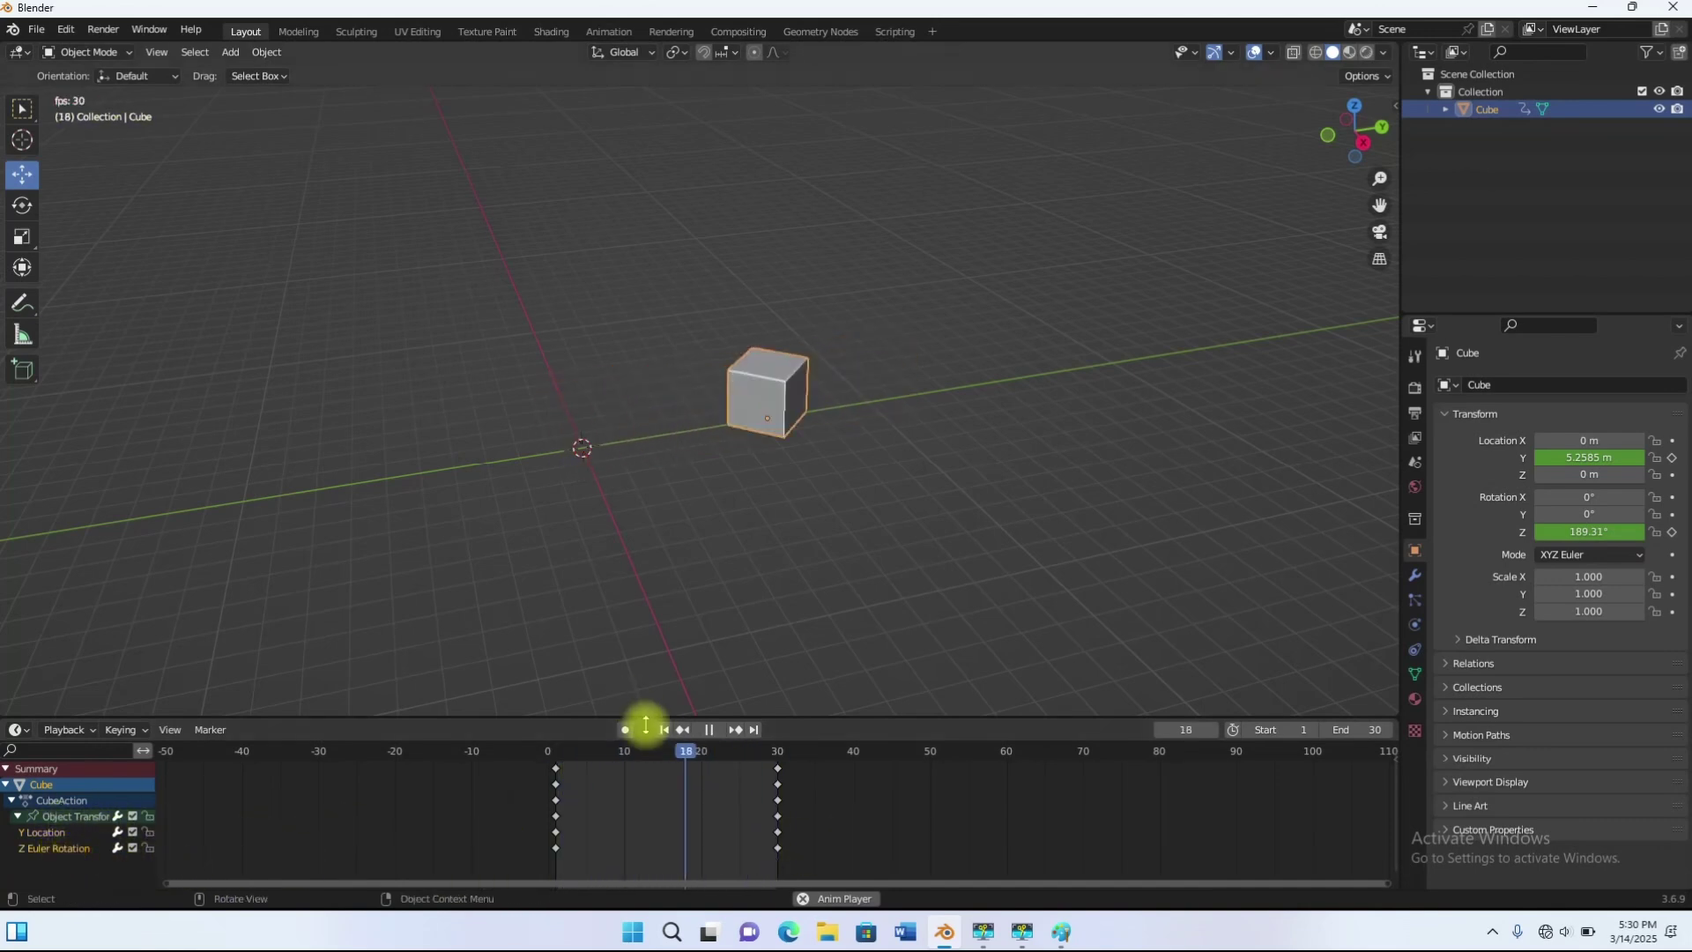
{"action": "left_click_drag", "start_coordinate": [825, 869], "coordinate": [527, 846]}
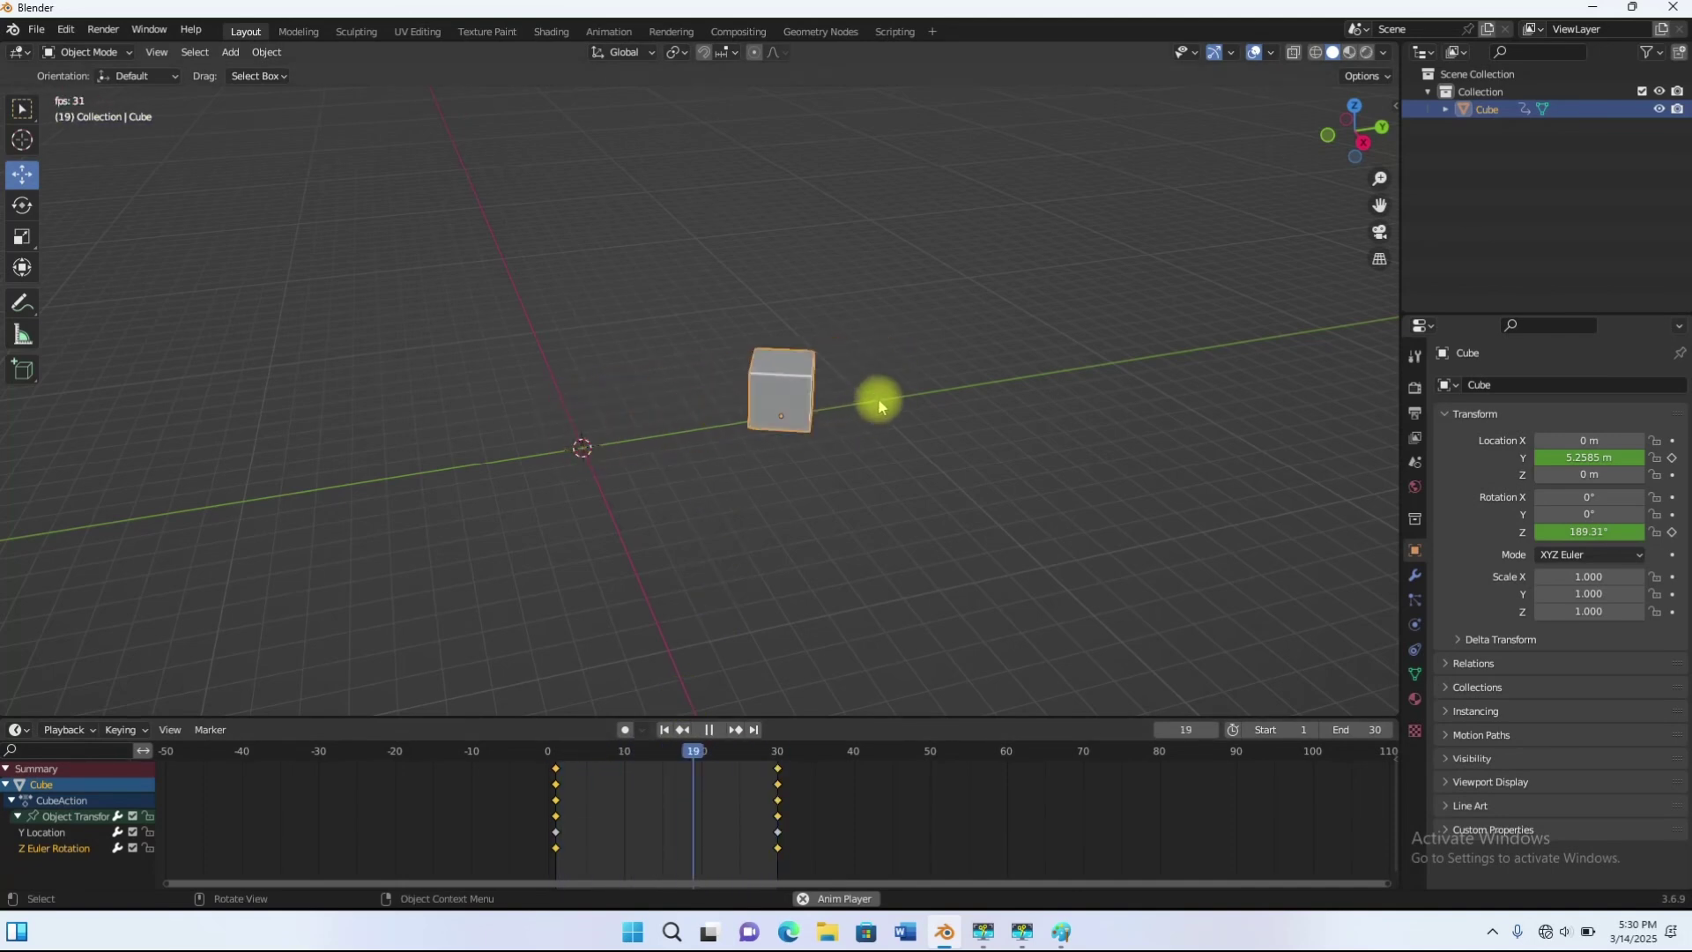
{"action": "left_click", "coordinate": [556, 849]}
{"action": "left_click", "coordinate": [589, 859]}
{"action": "key", "text": "b"}
{"action": "left_click_drag", "start_coordinate": [546, 849], "coordinate": [642, 860]}
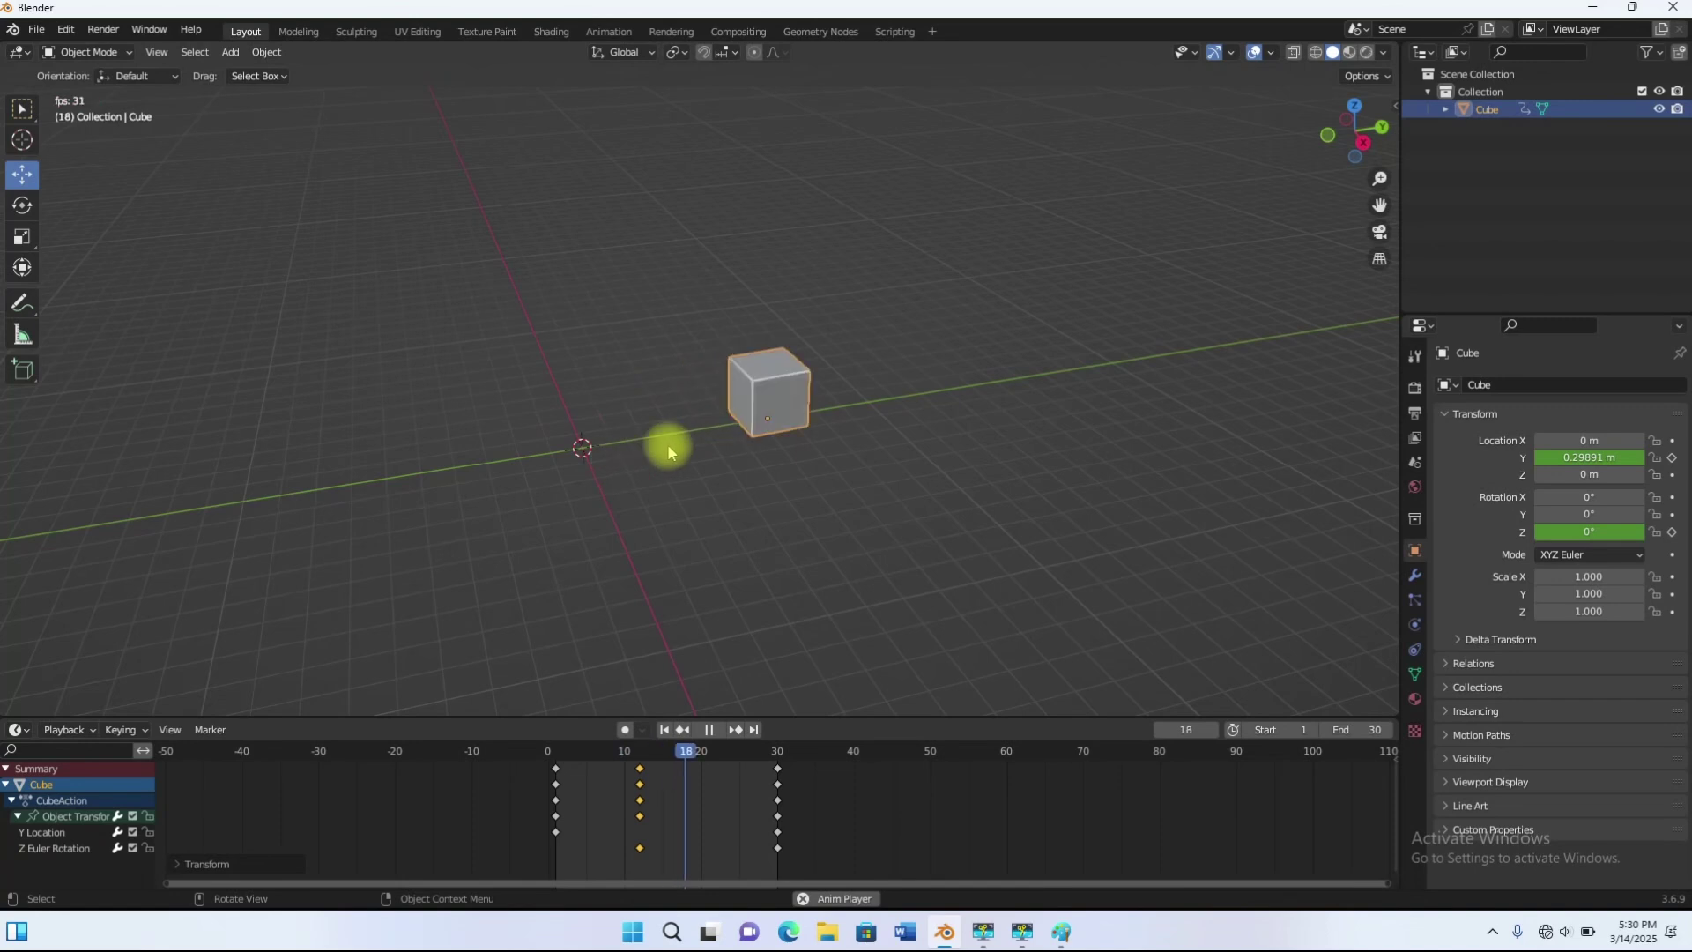